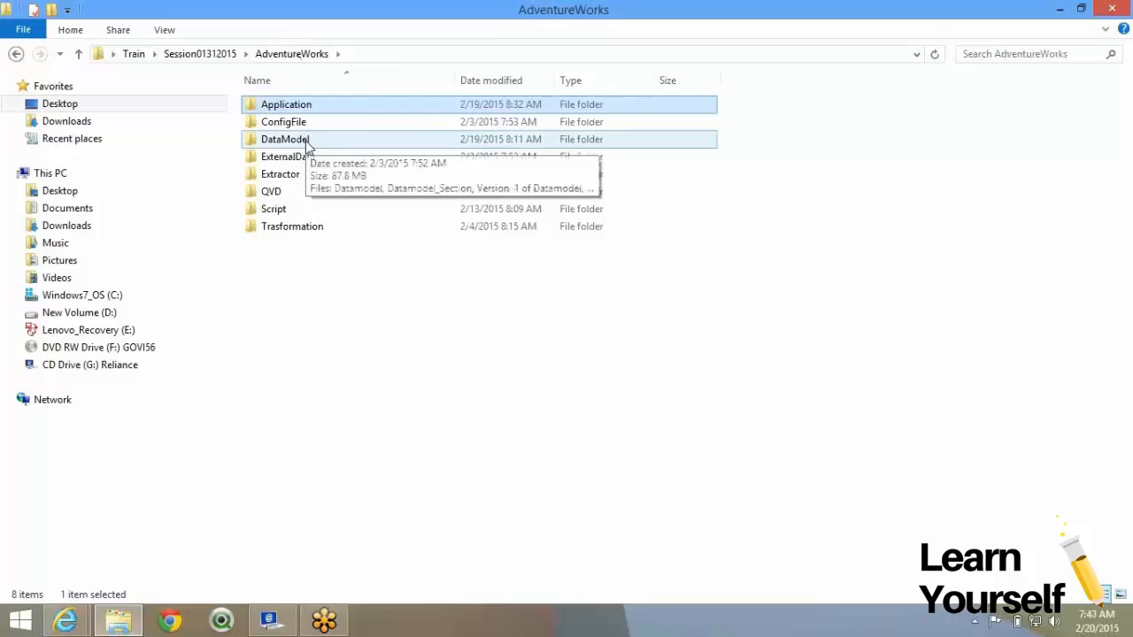
Open AdventureWorks_APP from the AdventureWorks Application folder in QlikView.
{"action": "double_click", "coordinate": [314, 107]}
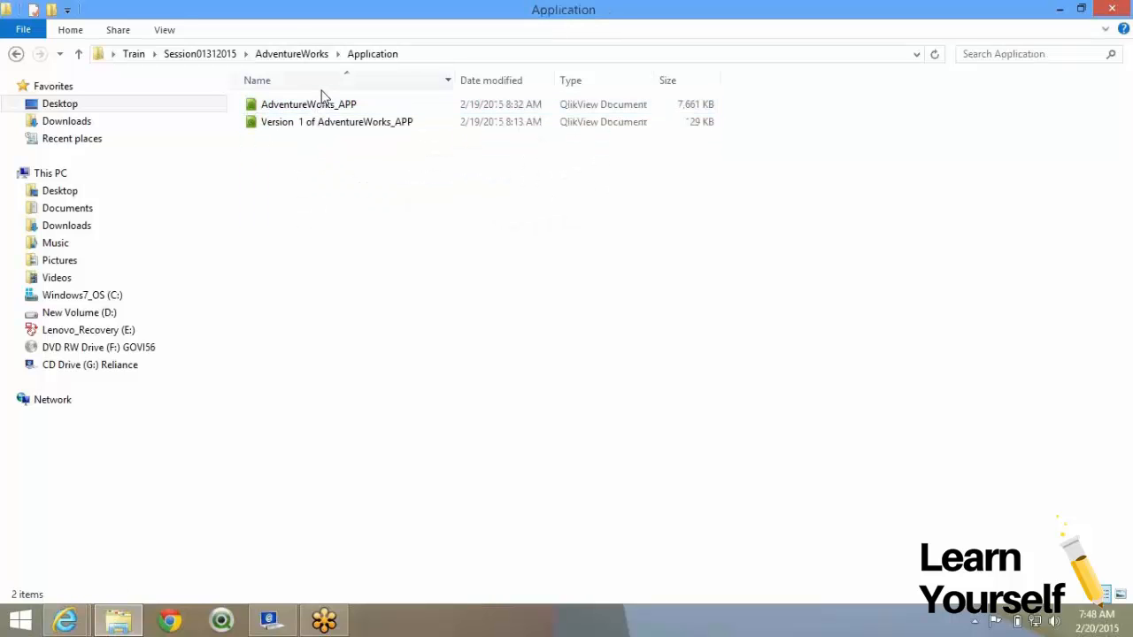
{"action": "left_click", "coordinate": [324, 104]}
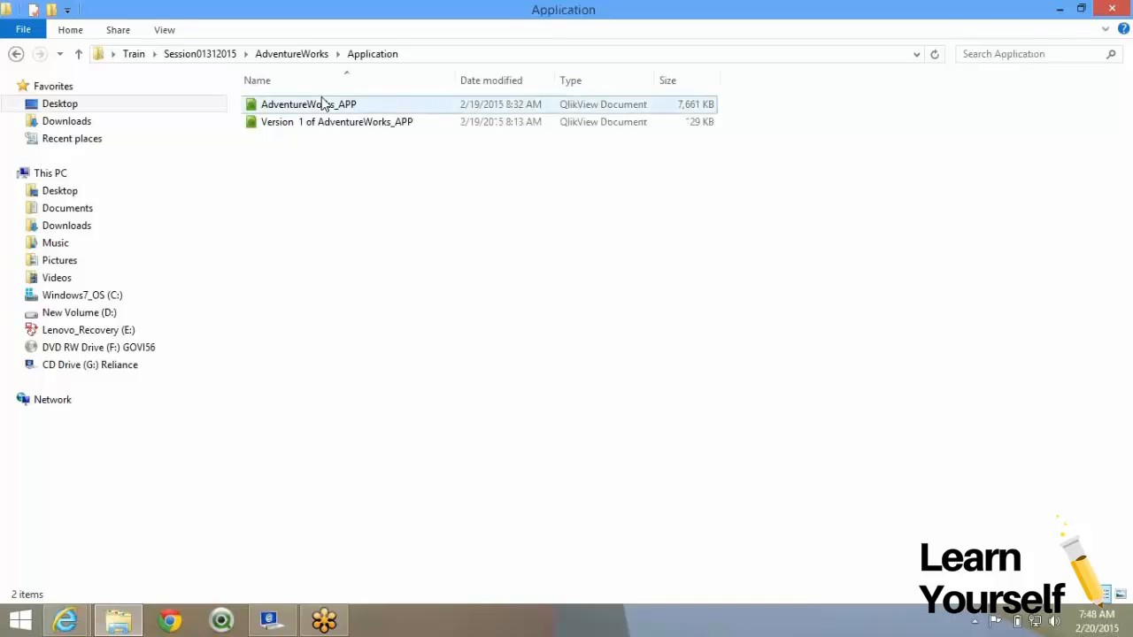
{"action": "double_click", "coordinate": [324, 104]}
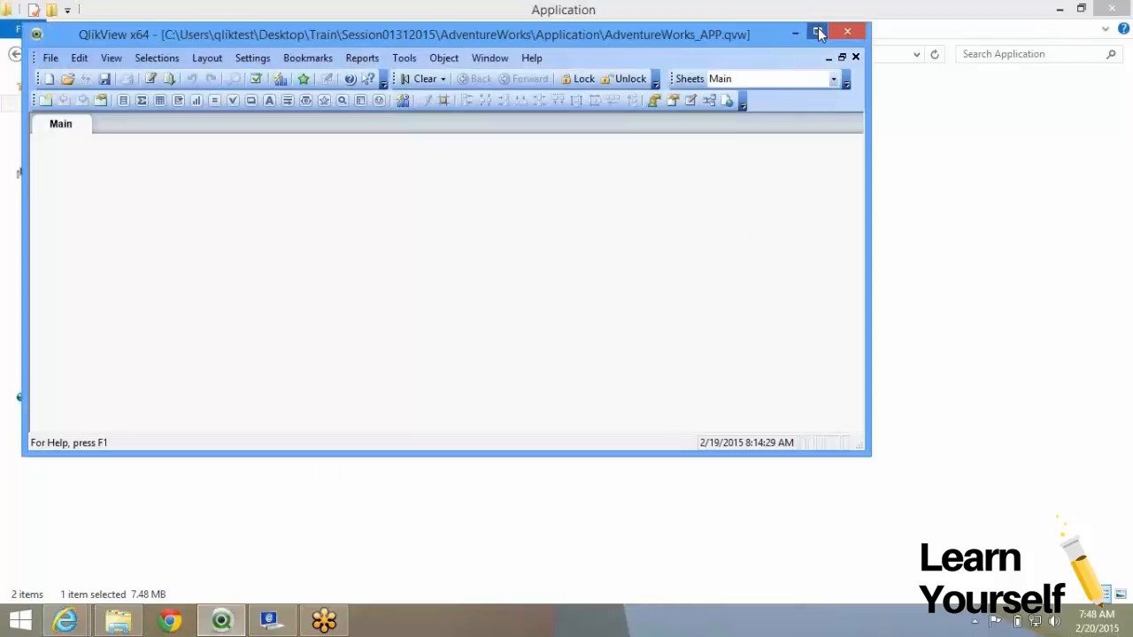
Maximize QlikView, select the script's Binary line, and show the data model's Table Viewer.
{"action": "left_click", "coordinate": [818, 34]}
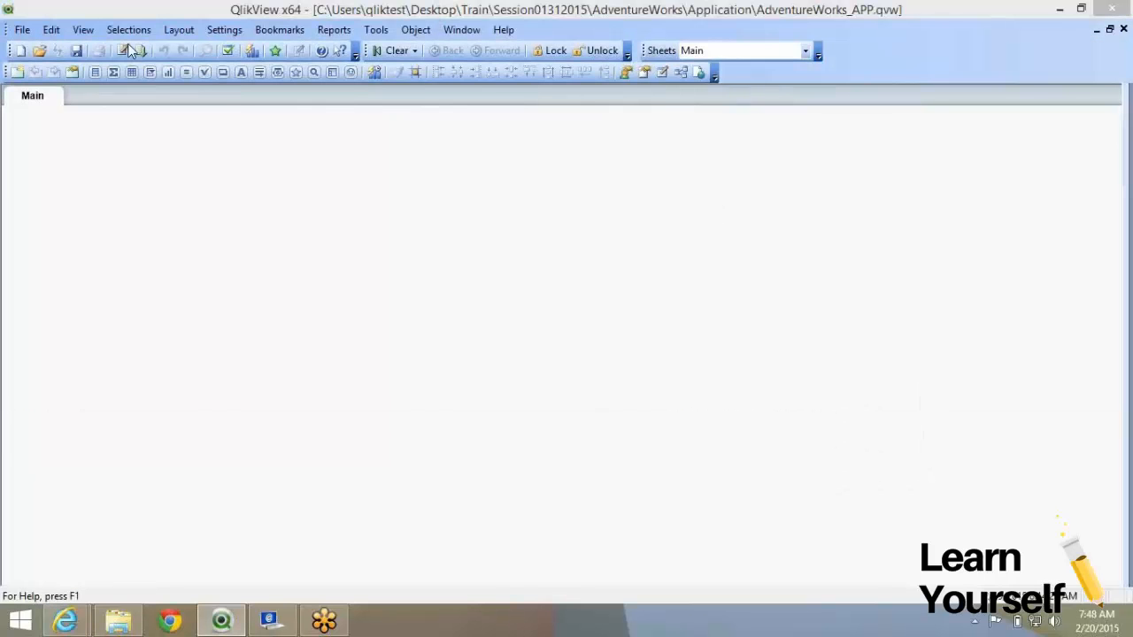
{"action": "left_click", "coordinate": [122, 51]}
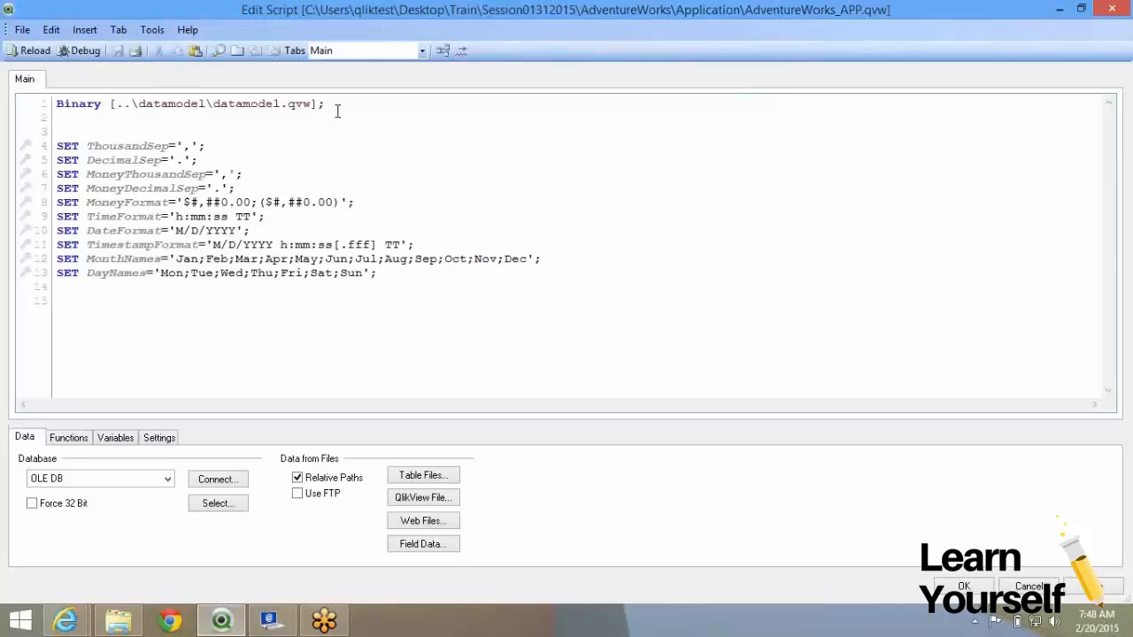
{"action": "left_click_drag", "start_coordinate": [309, 129], "coordinate": [58, 103]}
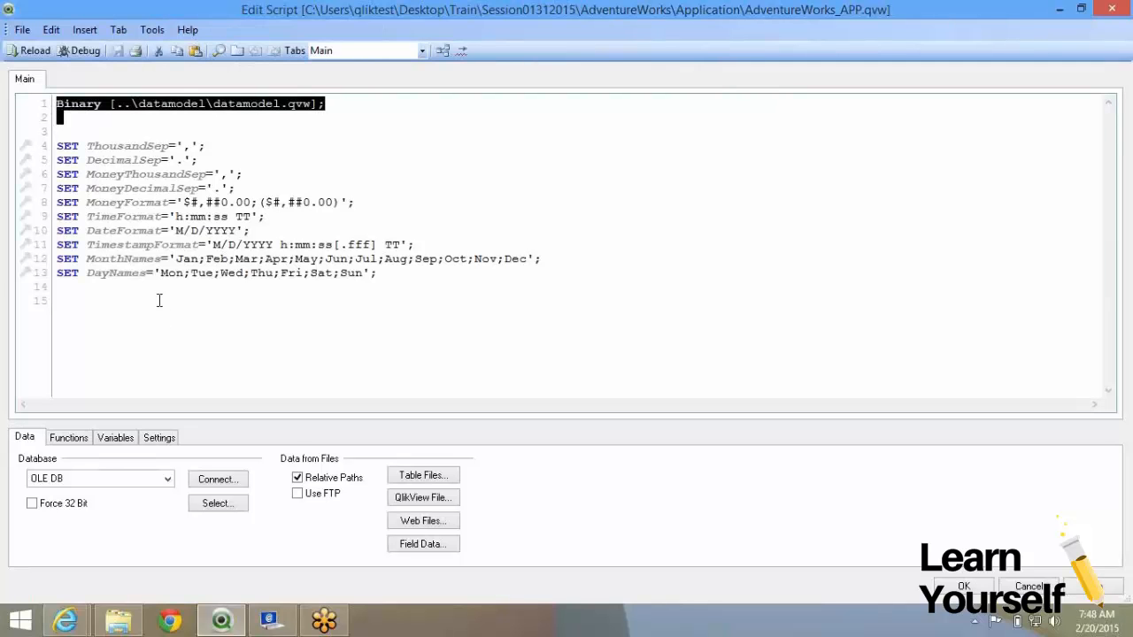
{"action": "left_click", "coordinate": [443, 50]}
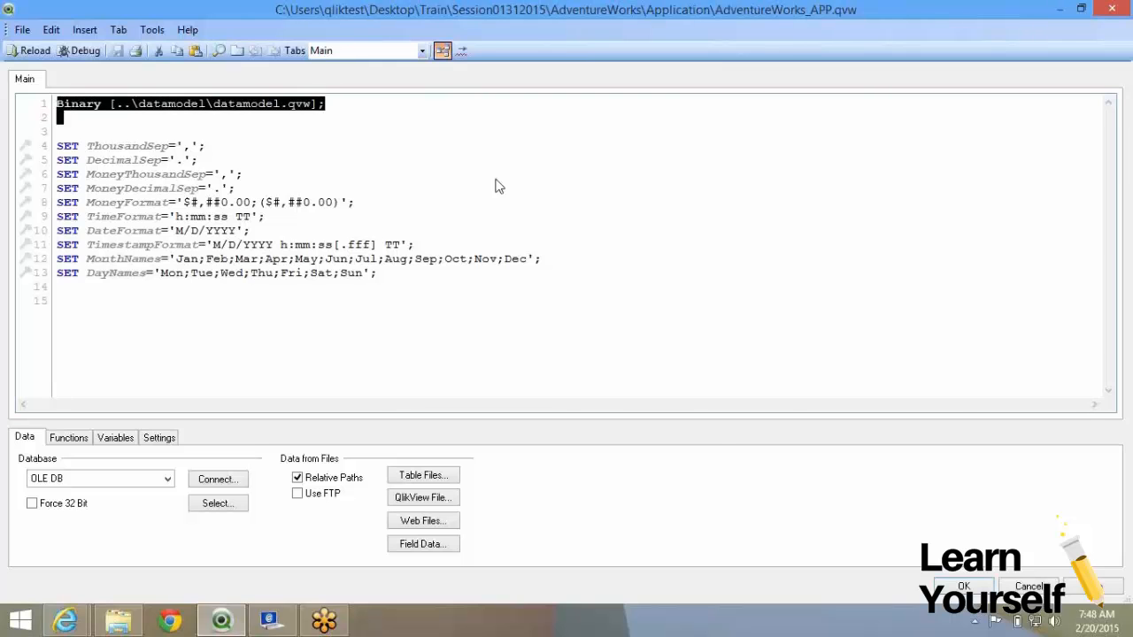
{"action": "key", "text": "ctrl+t"}
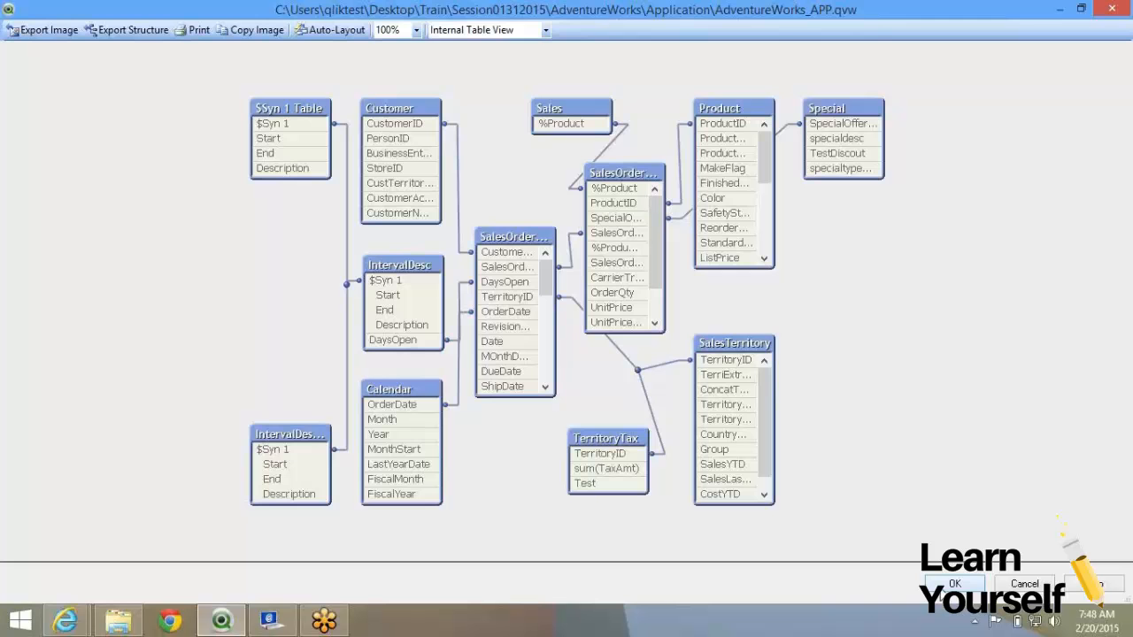
Close the Table Viewer to return to the Edit Script window.
{"action": "left_click", "coordinate": [954, 584]}
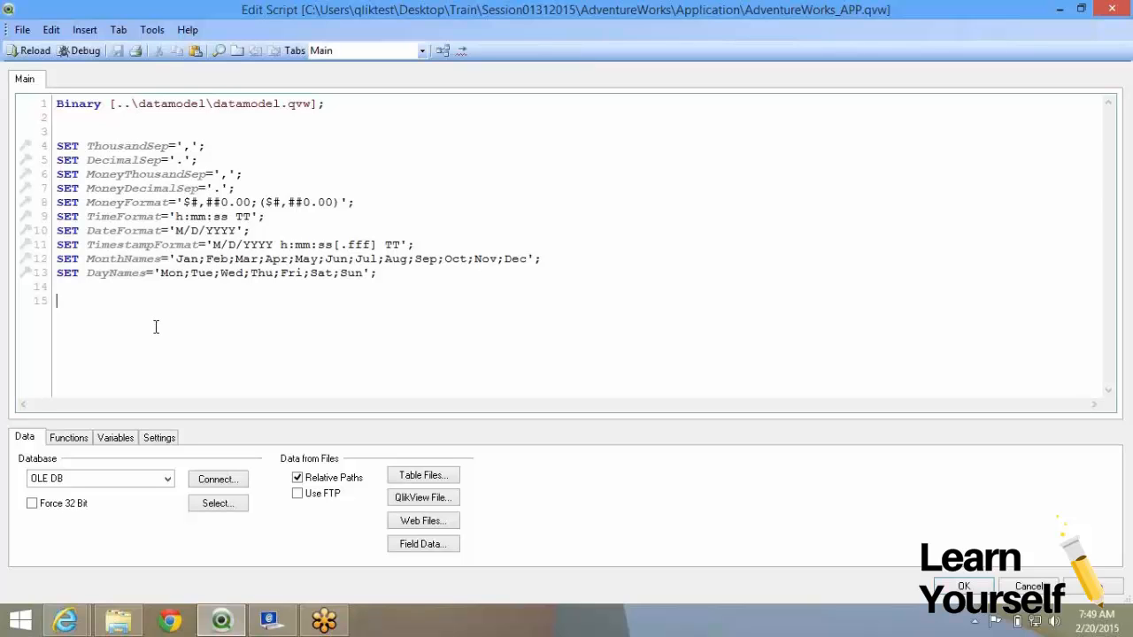
{"action": "left_click", "coordinate": [441, 51]}
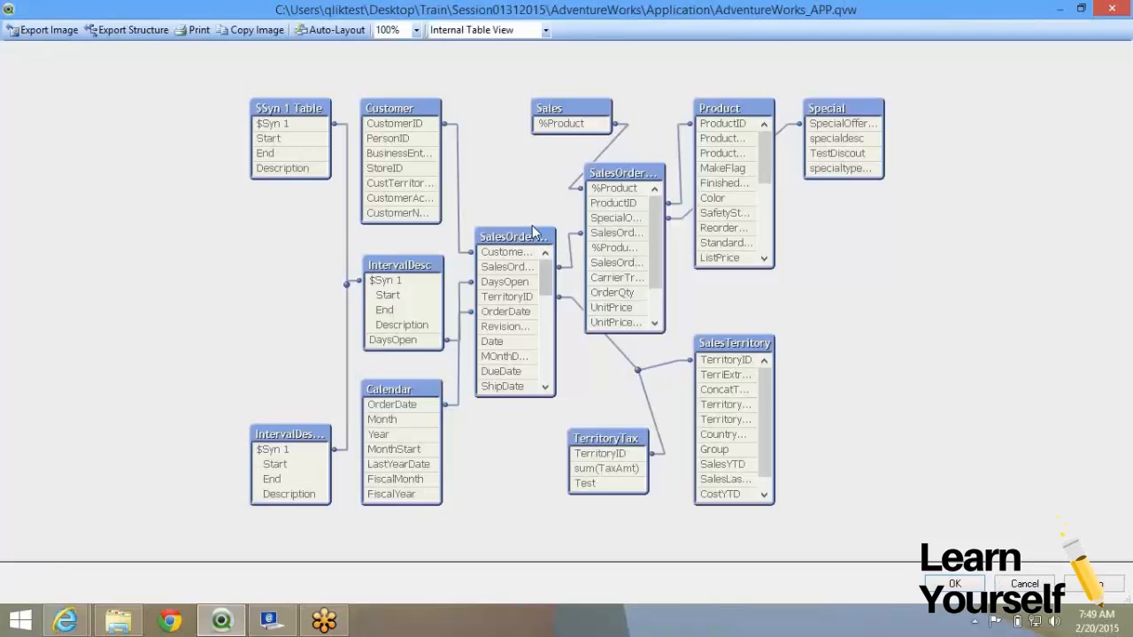
{"action": "left_click_drag", "start_coordinate": [533, 227], "coordinate": [513, 105]}
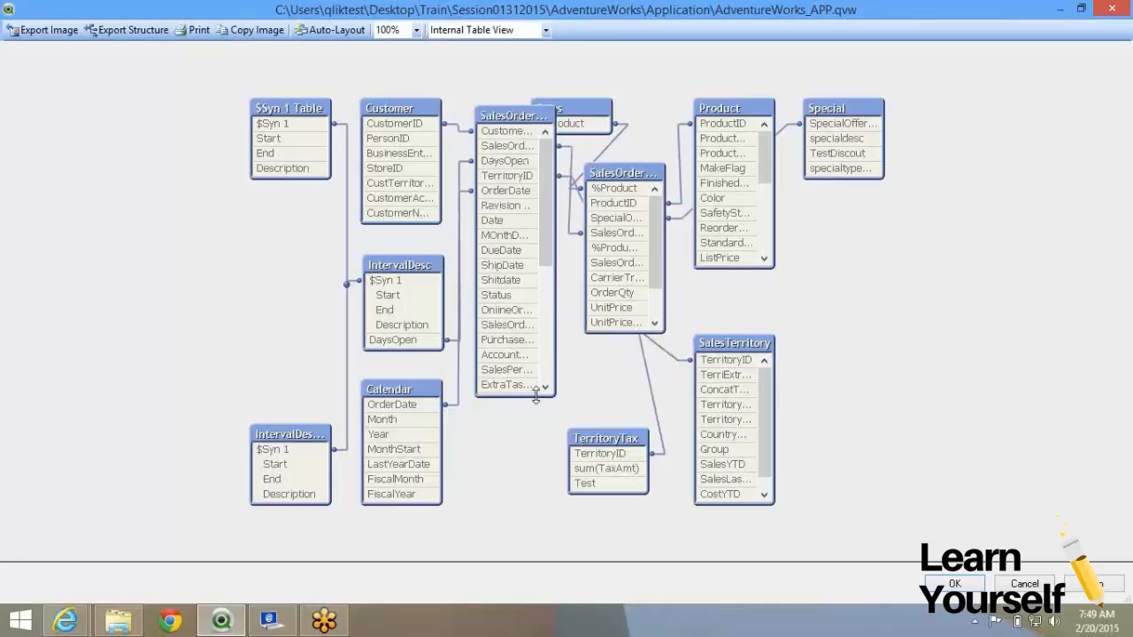
{"action": "left_click_drag", "start_coordinate": [537, 397], "coordinate": [535, 448]}
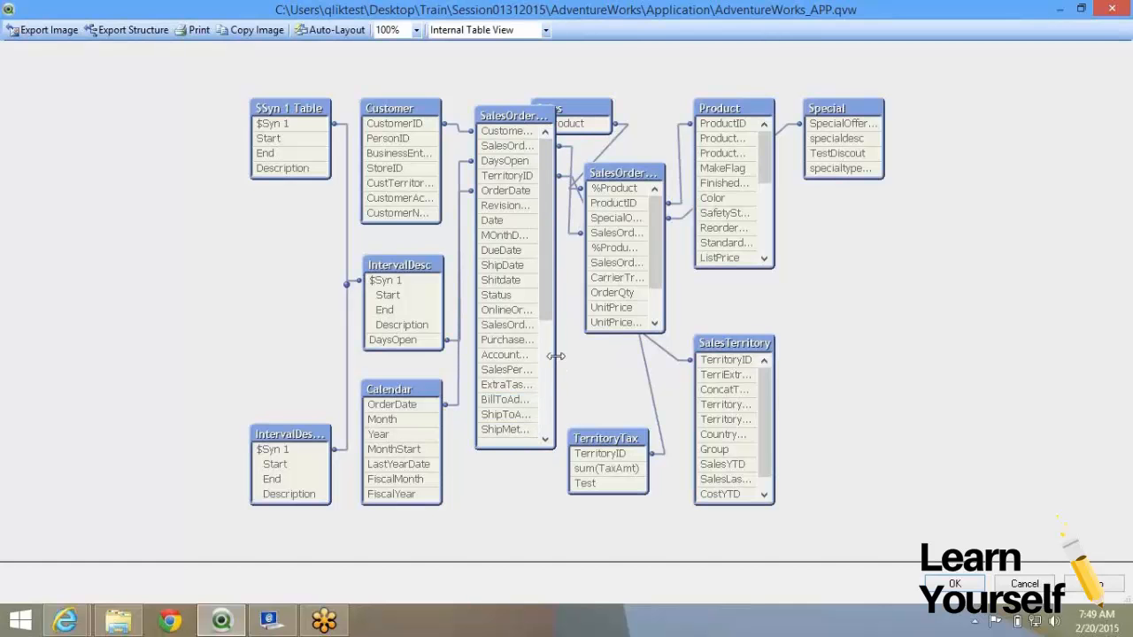
{"action": "left_click_drag", "start_coordinate": [581, 347], "coordinate": [602, 399]}
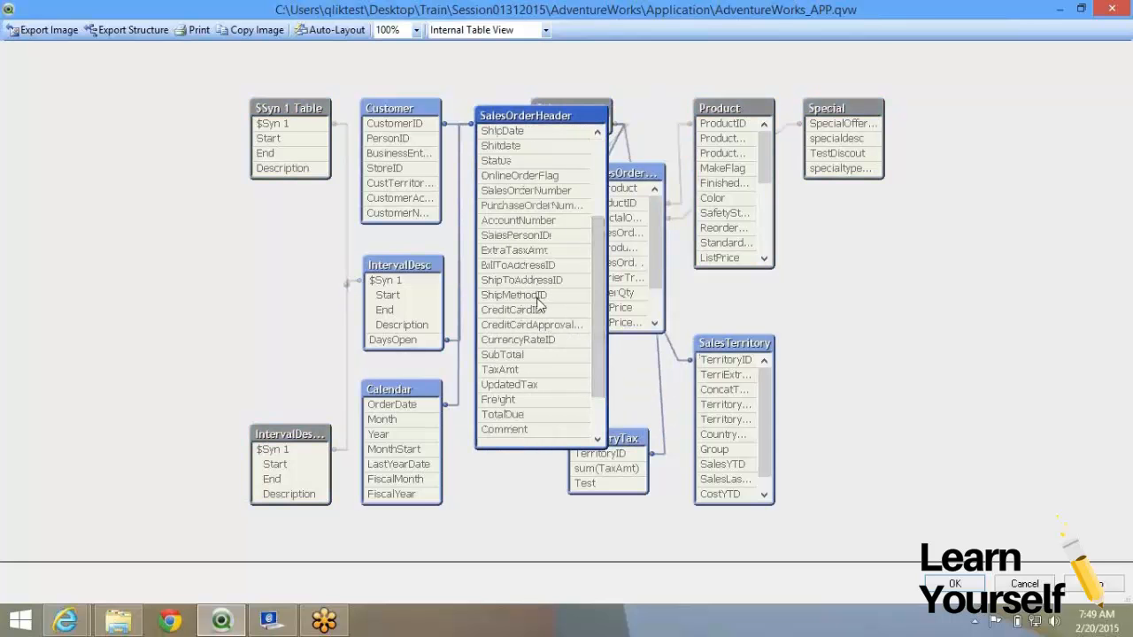
{"action": "right_click", "coordinate": [542, 303]}
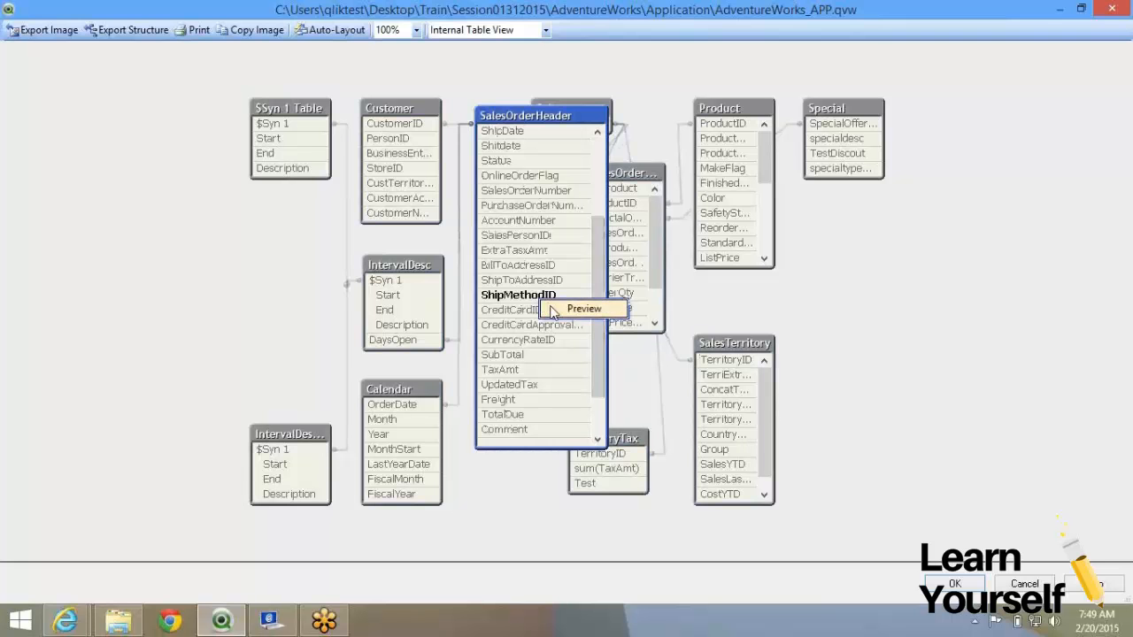
{"action": "left_click", "coordinate": [582, 309]}
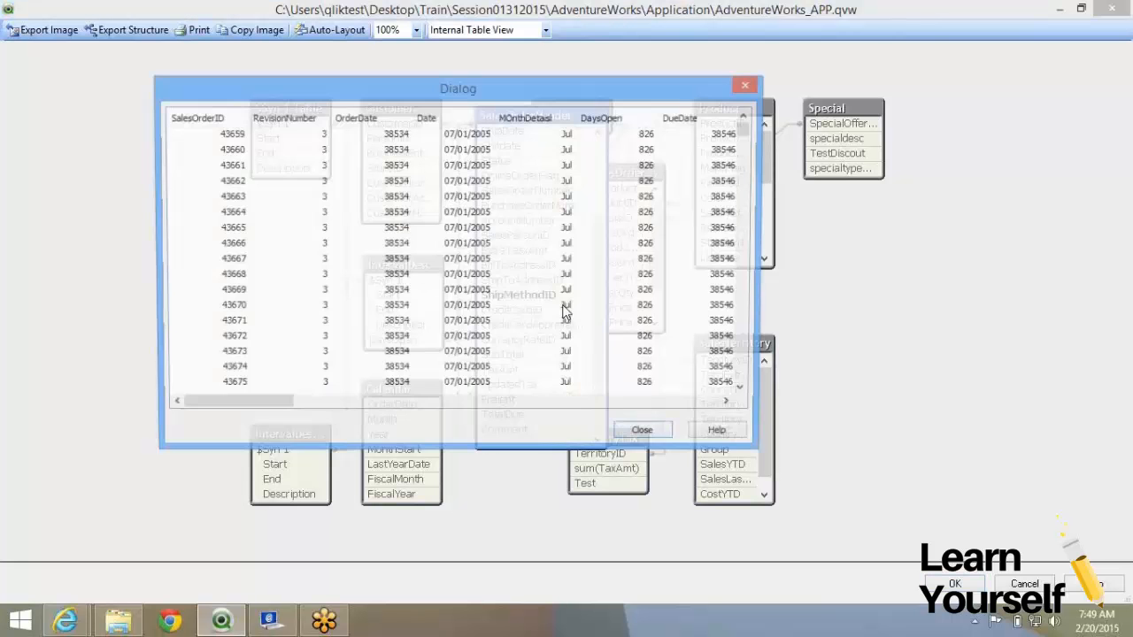
{"action": "left_click_drag", "start_coordinate": [293, 401], "coordinate": [668, 443]}
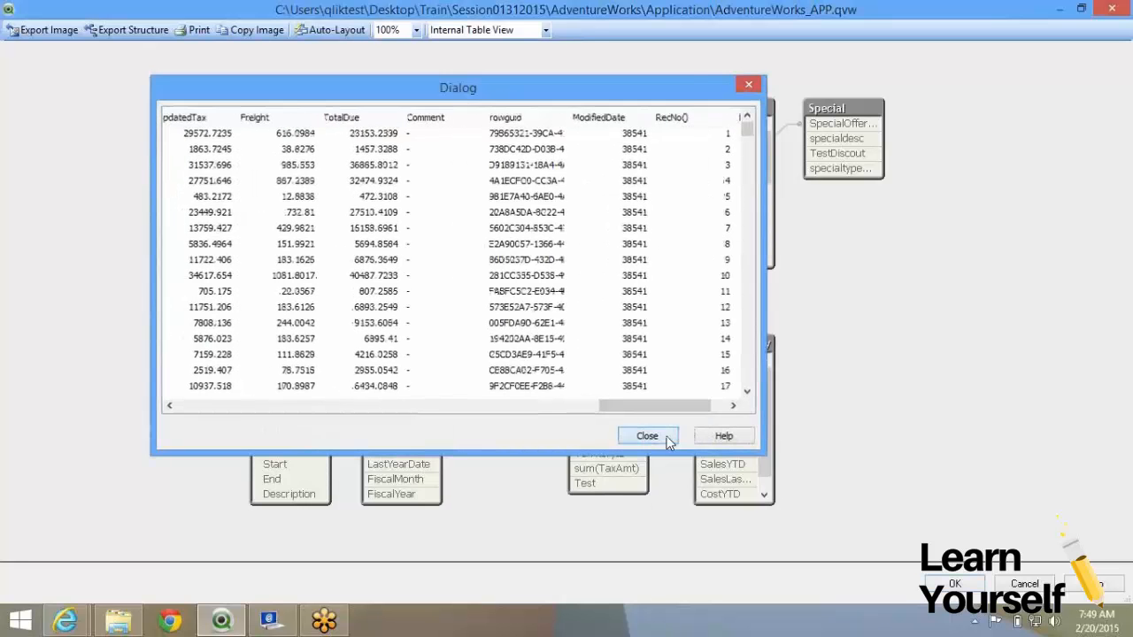
{"action": "left_click", "coordinate": [665, 439]}
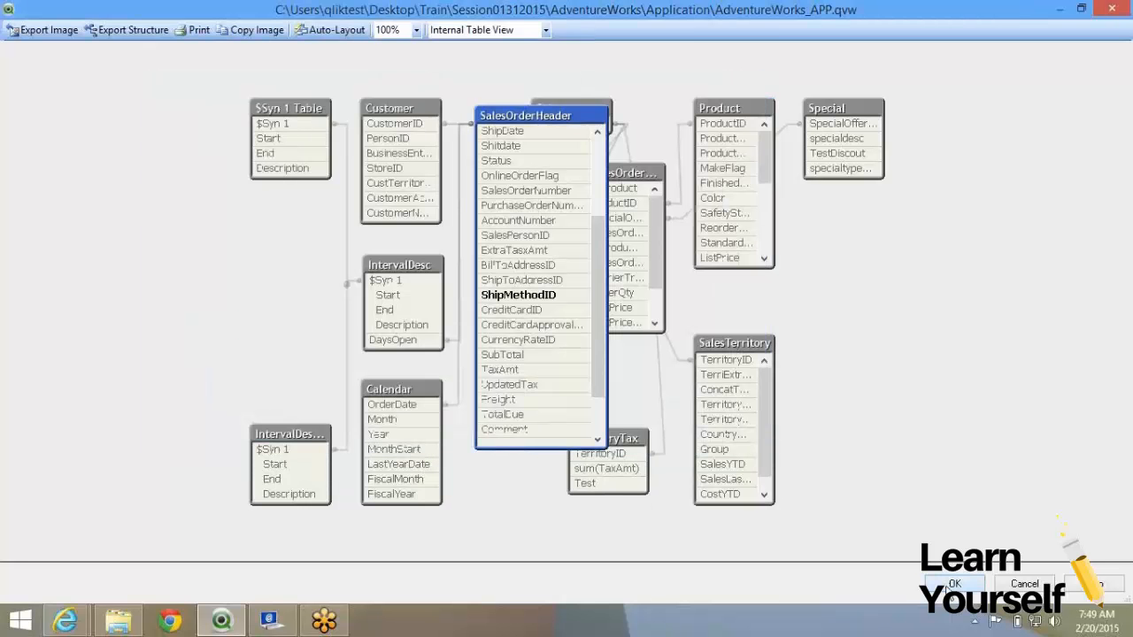
{"action": "left_click", "coordinate": [952, 585]}
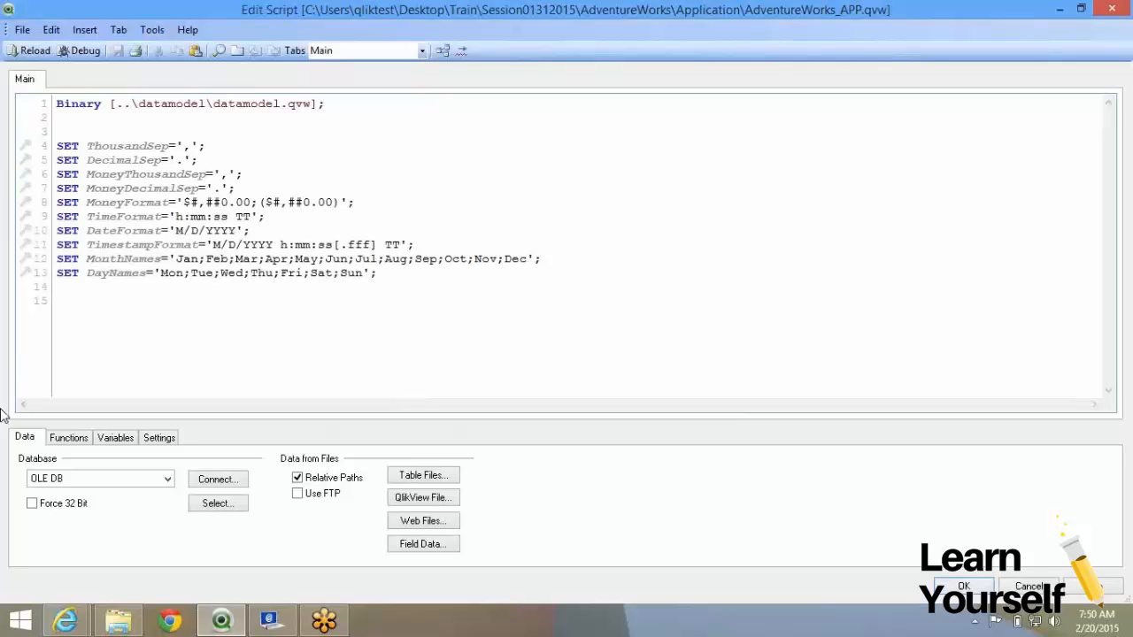
Add an ODBC connection to AdventureDatabase using the user ID and password.
{"action": "left_click", "coordinate": [167, 478]}
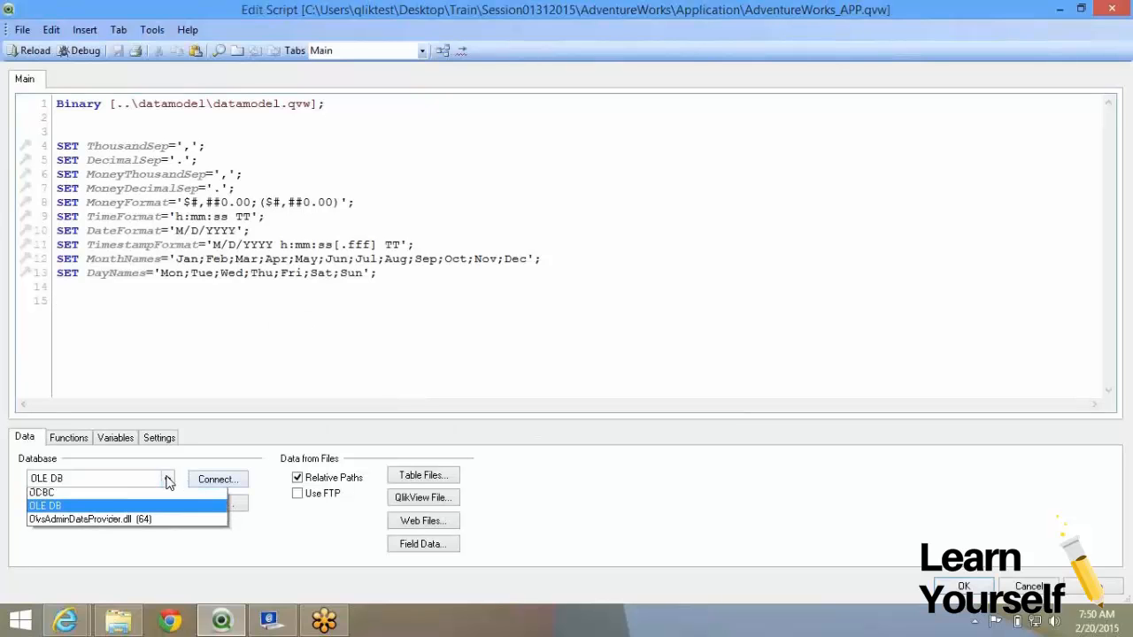
{"action": "left_click", "coordinate": [179, 491]}
{"action": "left_click", "coordinate": [233, 479]}
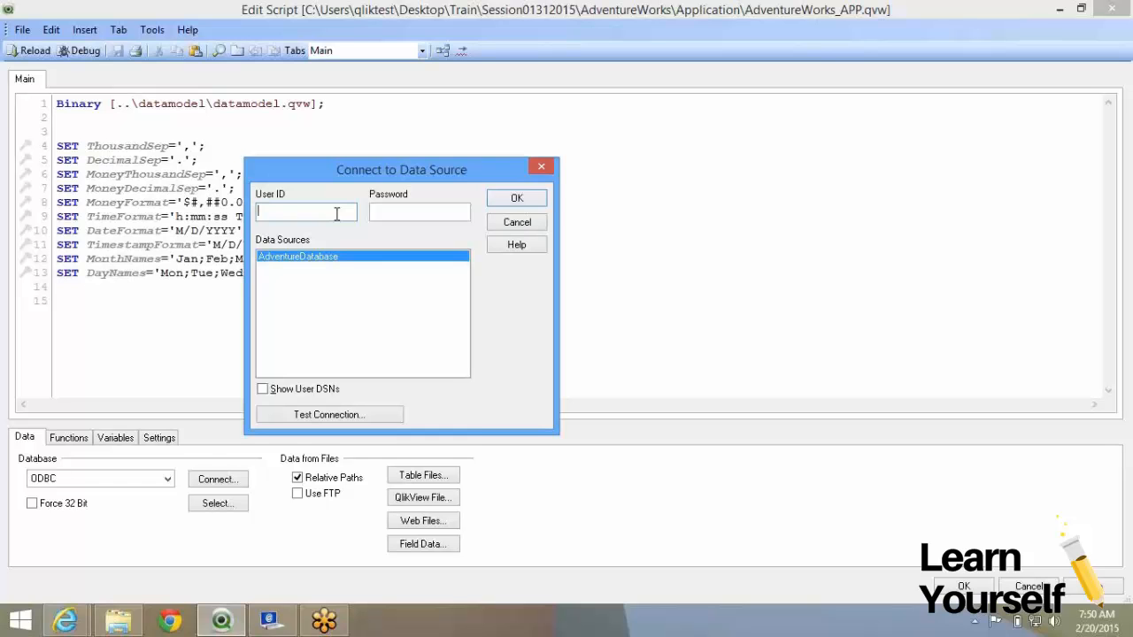
{"action": "type", "text": "admin"}
{"action": "key", "text": "Tab"}
{"action": "type", "text": "********"}
{"action": "key", "text": "Return"}
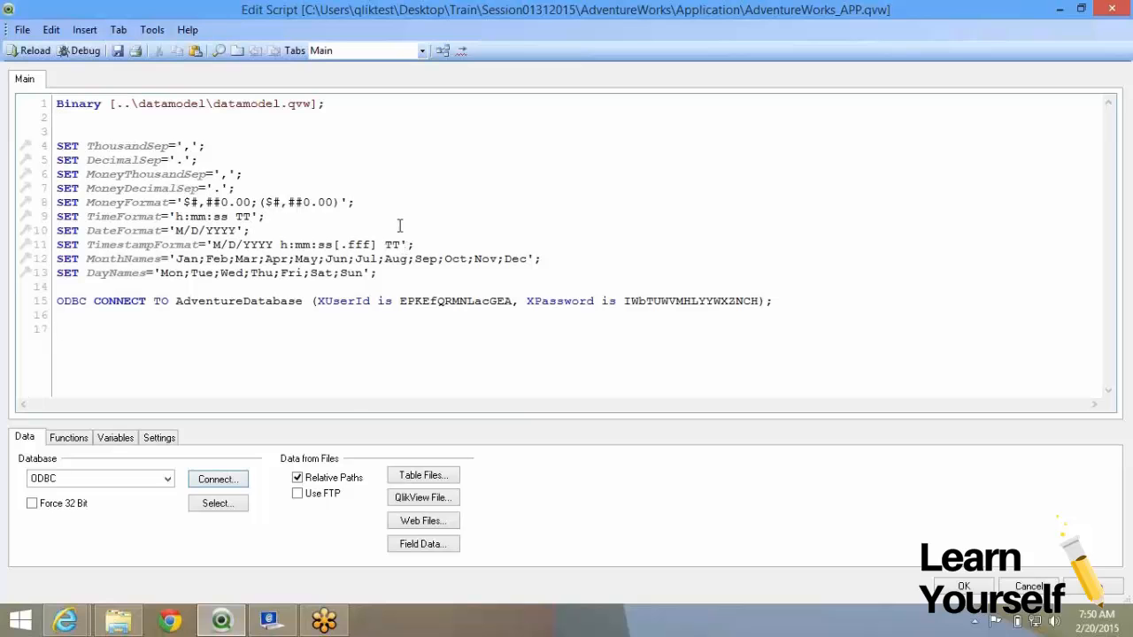
{"action": "left_click_drag", "start_coordinate": [336, 104], "coordinate": [61, 107]}
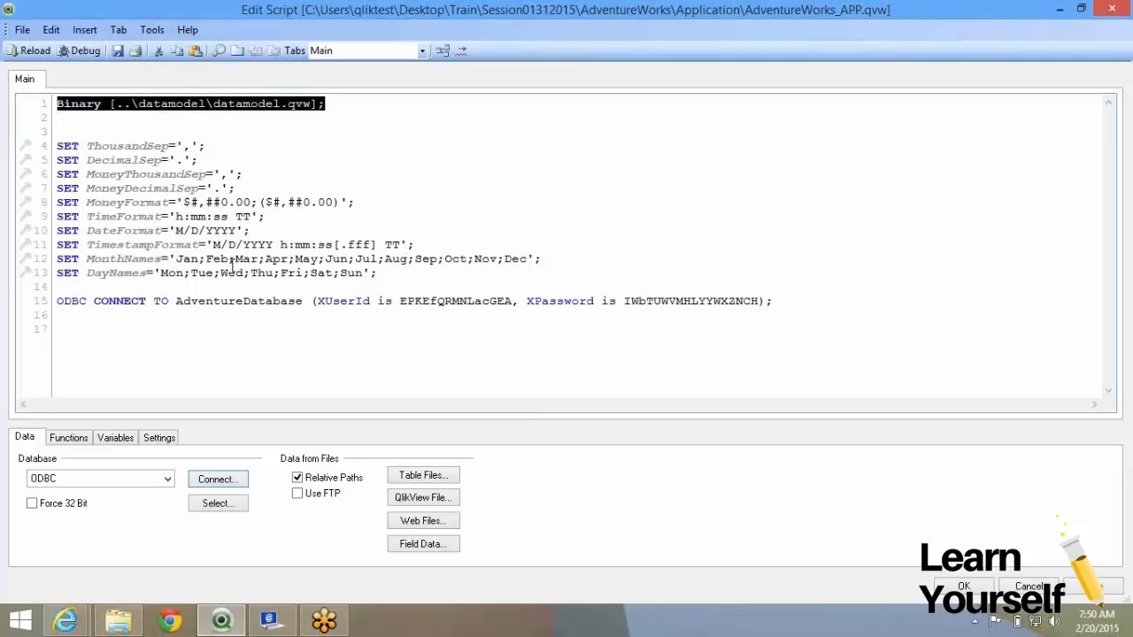
{"action": "left_click", "coordinate": [137, 338]}
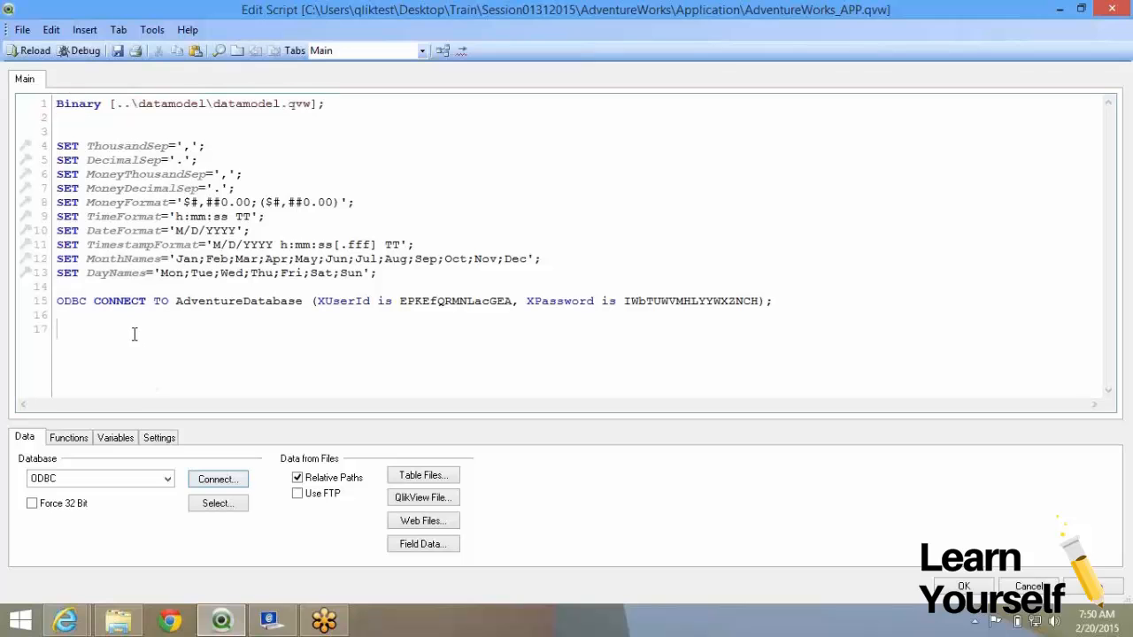
{"action": "left_click", "coordinate": [213, 503]}
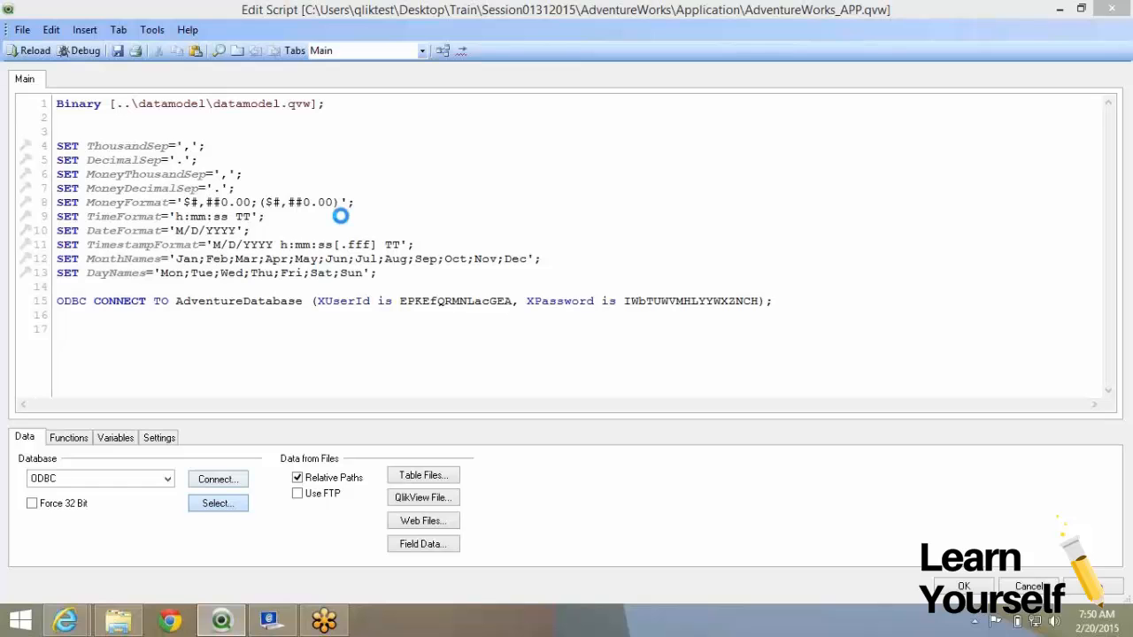
Browse the Sales and Production owners, then pick the Purchasing ShipMethod table.
{"action": "left_click", "coordinate": [500, 183]}
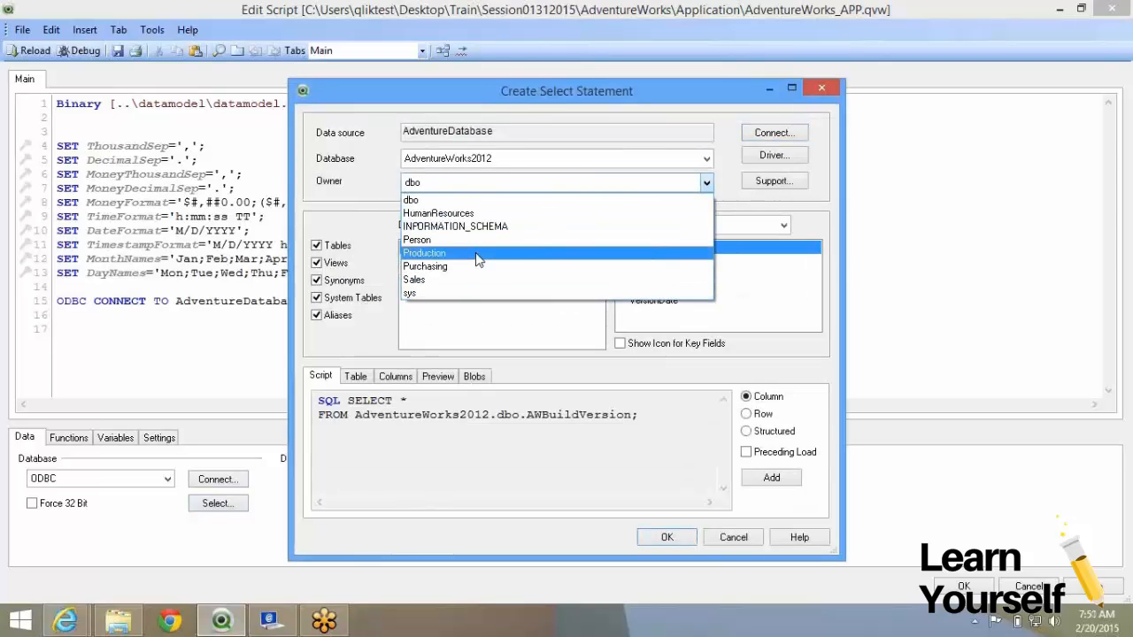
{"action": "left_click", "coordinate": [482, 280]}
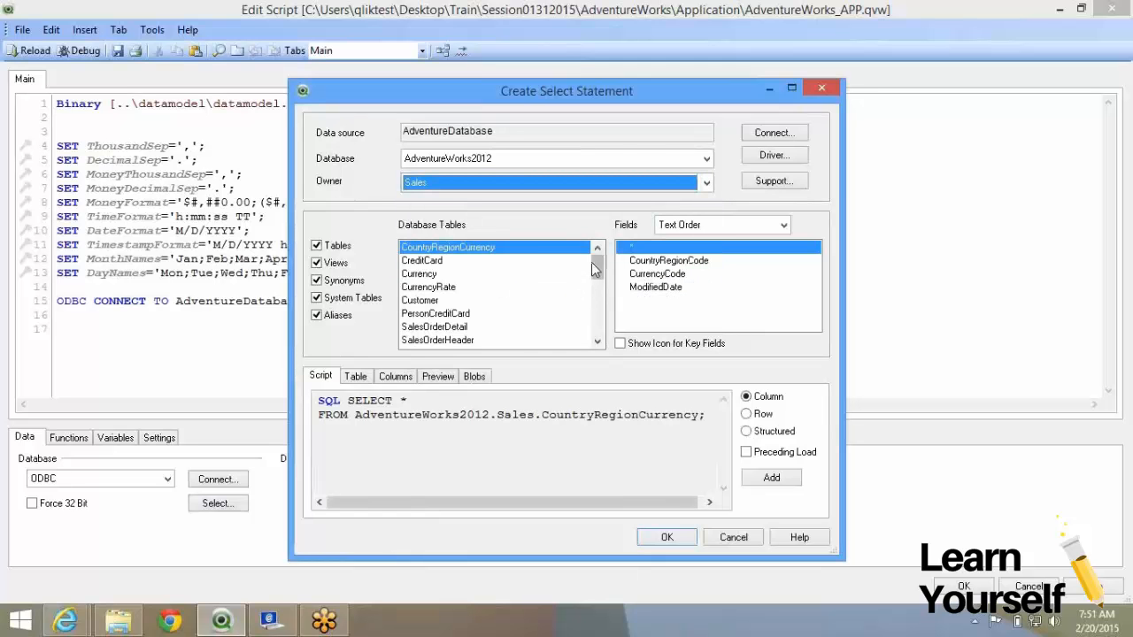
{"action": "mouse_move", "coordinate": [598, 263]}
{"action": "left_mouse_down"}
{"action": "mouse_move", "coordinate": [606, 334]}
{"action": "mouse_move", "coordinate": [600, 261]}
{"action": "left_mouse_up"}
{"action": "left_click", "coordinate": [460, 184]}
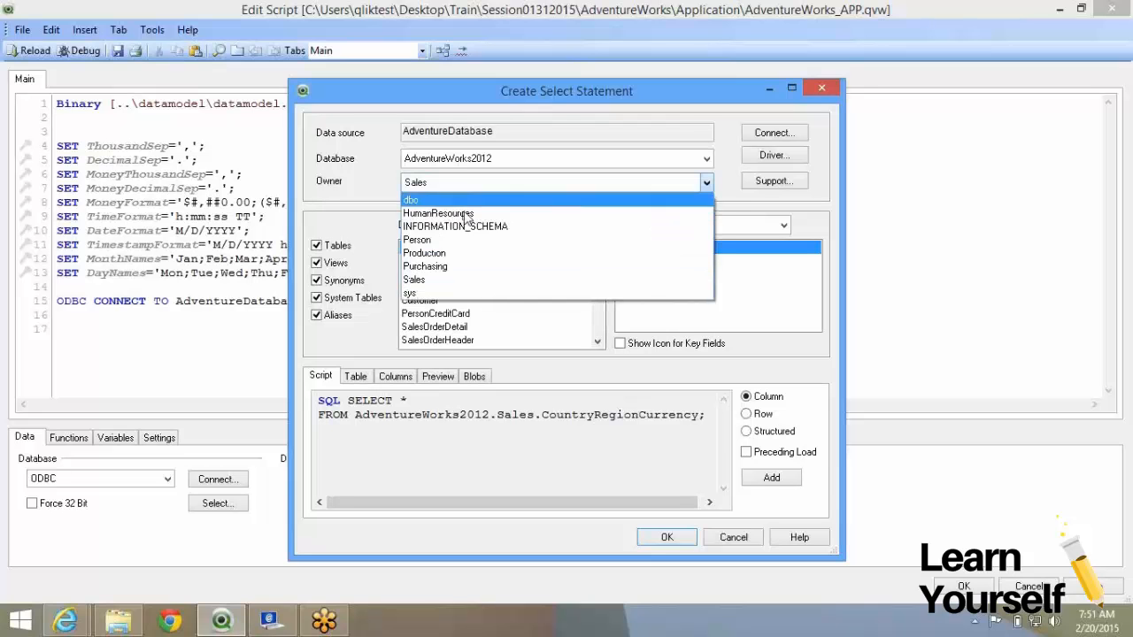
{"action": "left_click", "coordinate": [526, 264]}
{"action": "left_click_drag", "start_coordinate": [600, 258], "coordinate": [611, 335]}
{"action": "left_click", "coordinate": [485, 186]}
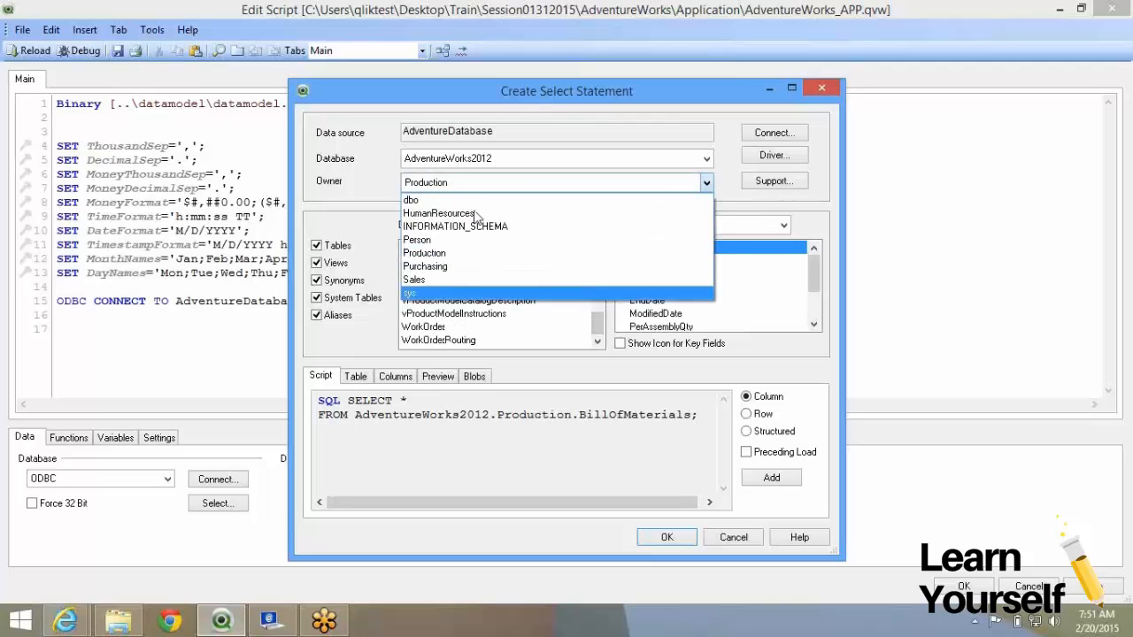
{"action": "left_click", "coordinate": [476, 269]}
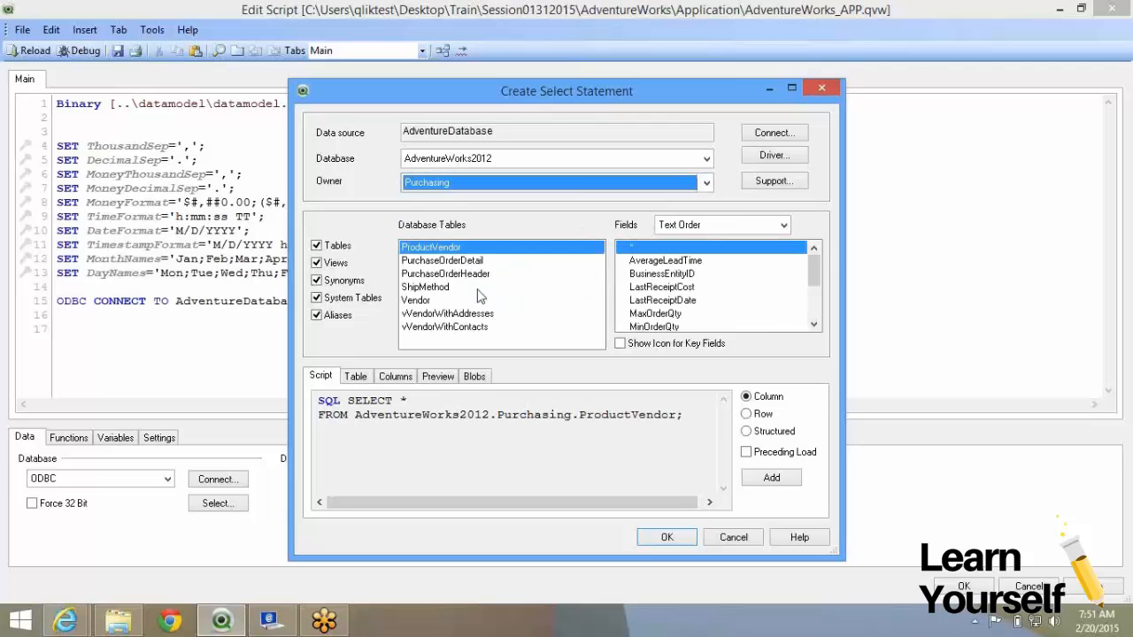
{"action": "left_click", "coordinate": [481, 288]}
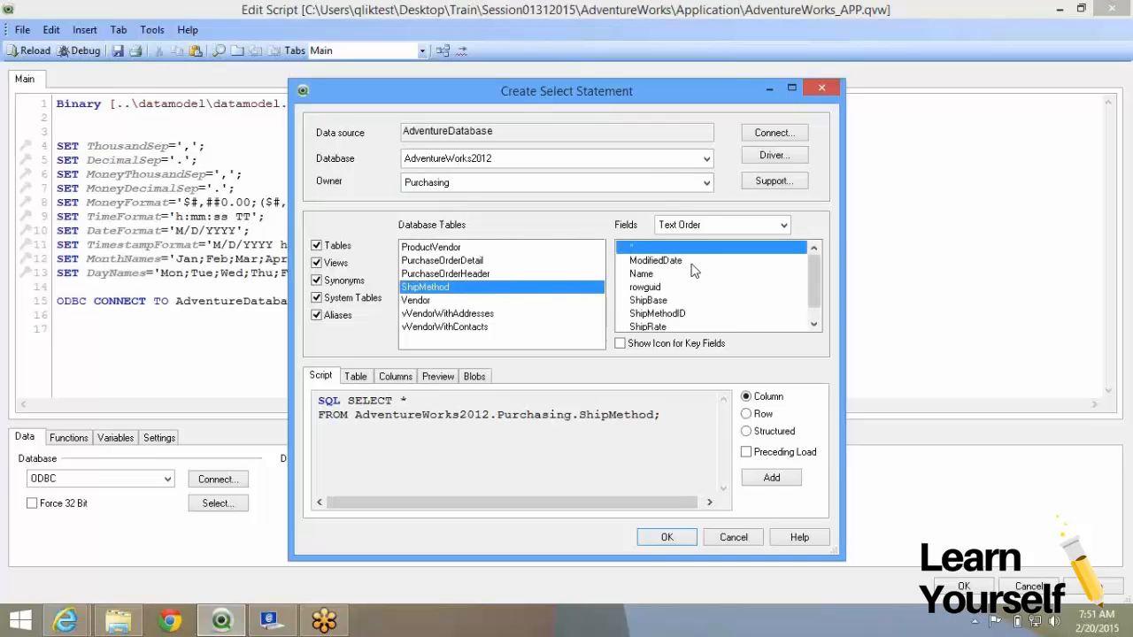
Keep all ShipMethod fields, add a Preceding Load, and insert the statement.
{"action": "left_click", "coordinate": [692, 314]}
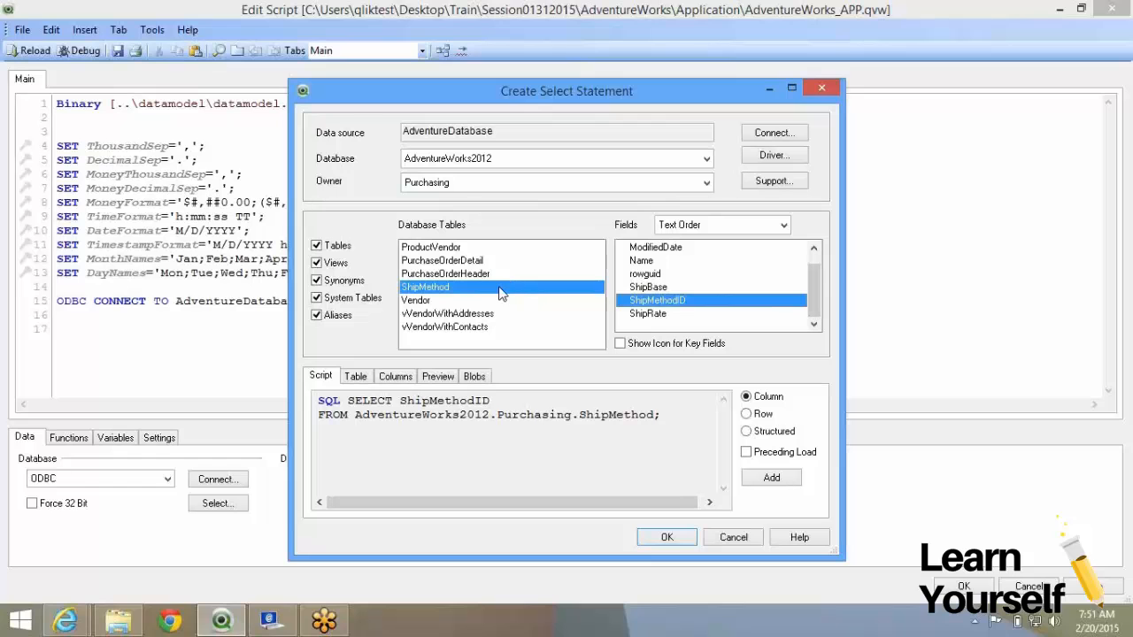
{"action": "scroll", "coordinate": [508, 285], "scroll_direction": "up", "scroll_amount": 1}
{"action": "left_click", "coordinate": [682, 248]}
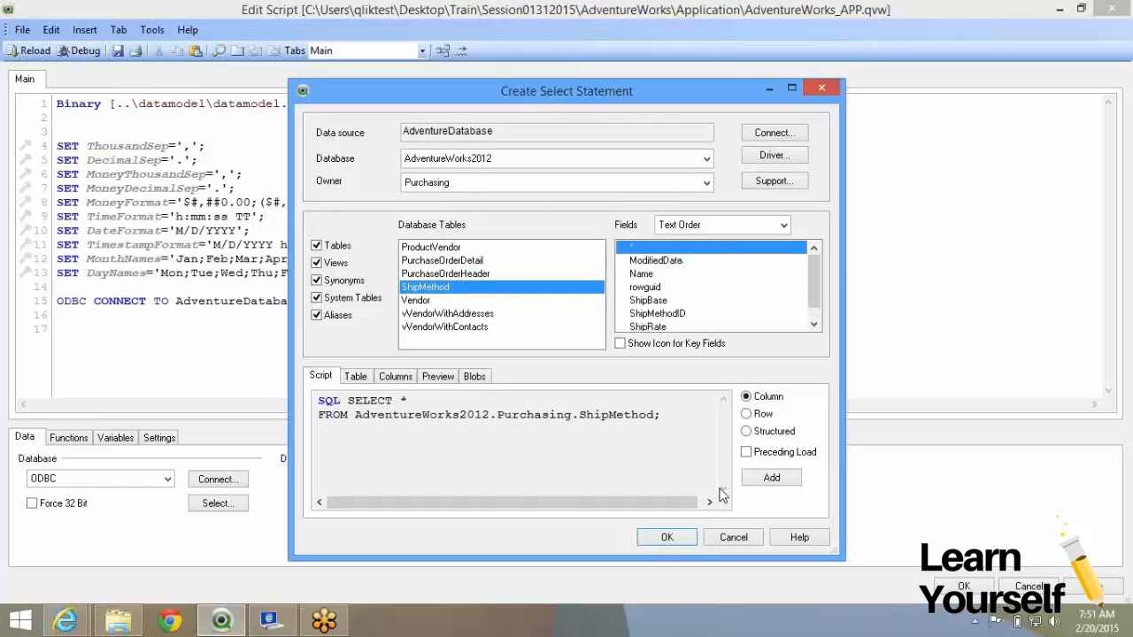
{"action": "left_click", "coordinate": [749, 455]}
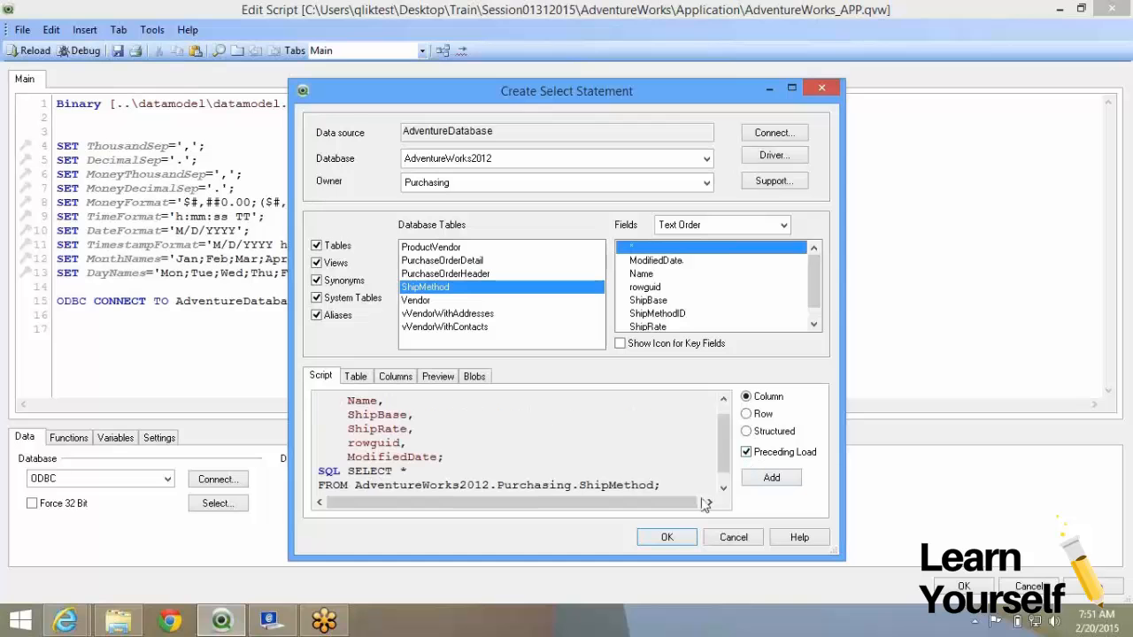
{"action": "left_click", "coordinate": [678, 541]}
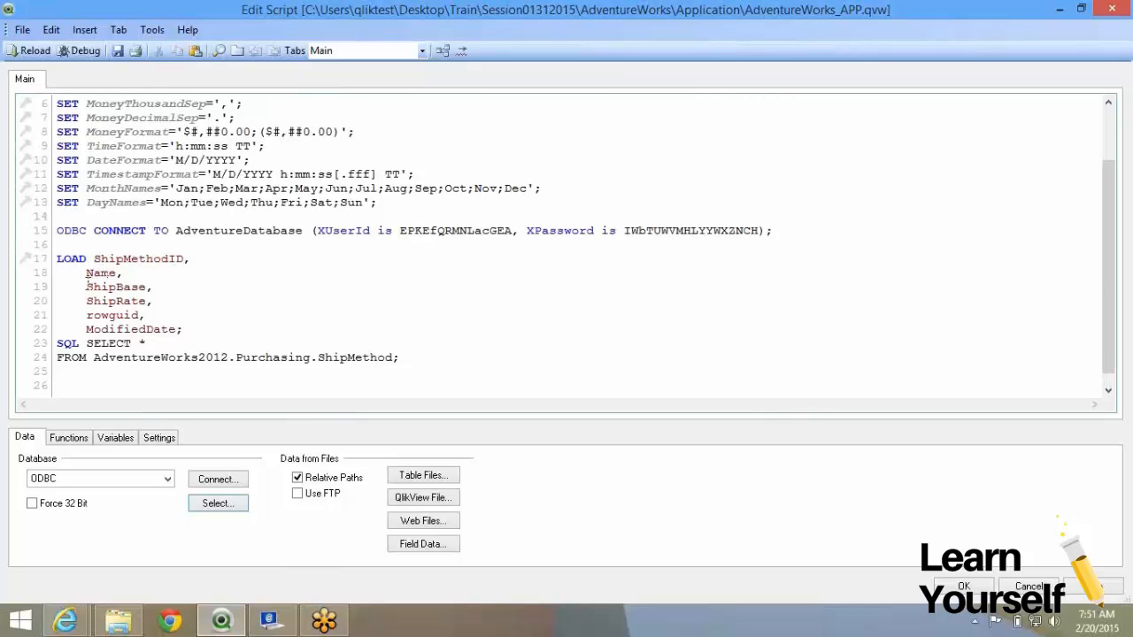
Delete the ShipBase through ModifiedDate field lines from the preceding LOAD.
{"action": "left_click_drag", "start_coordinate": [86, 287], "coordinate": [199, 332]}
{"action": "key", "text": "Delete"}
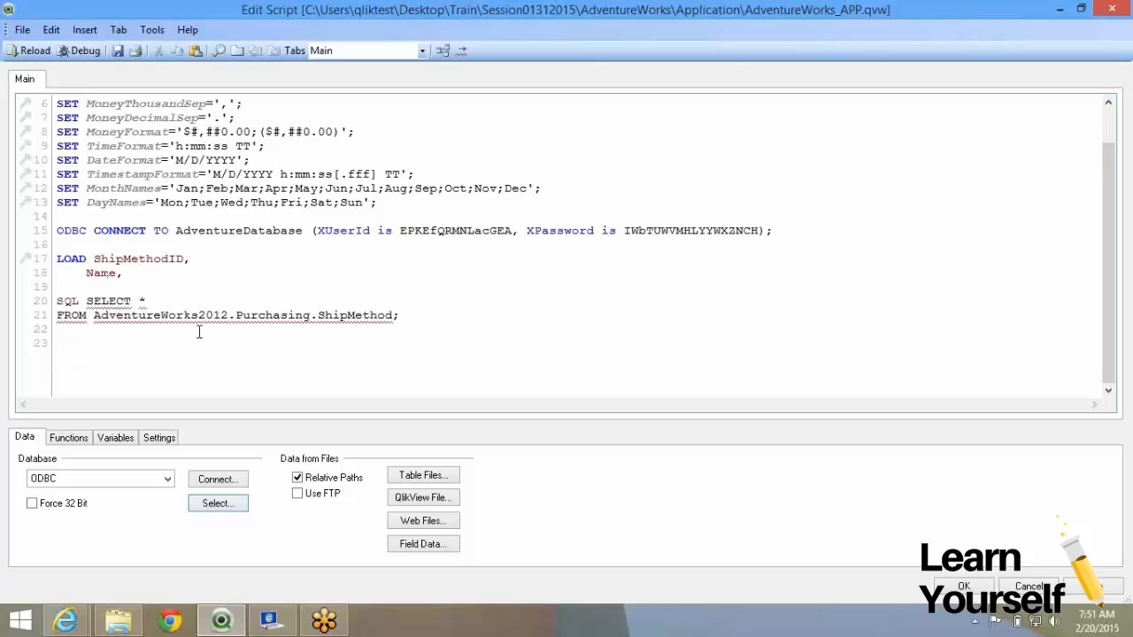
{"action": "key", "text": "BackSpace"}
{"action": "key", "text": "BackSpace"}
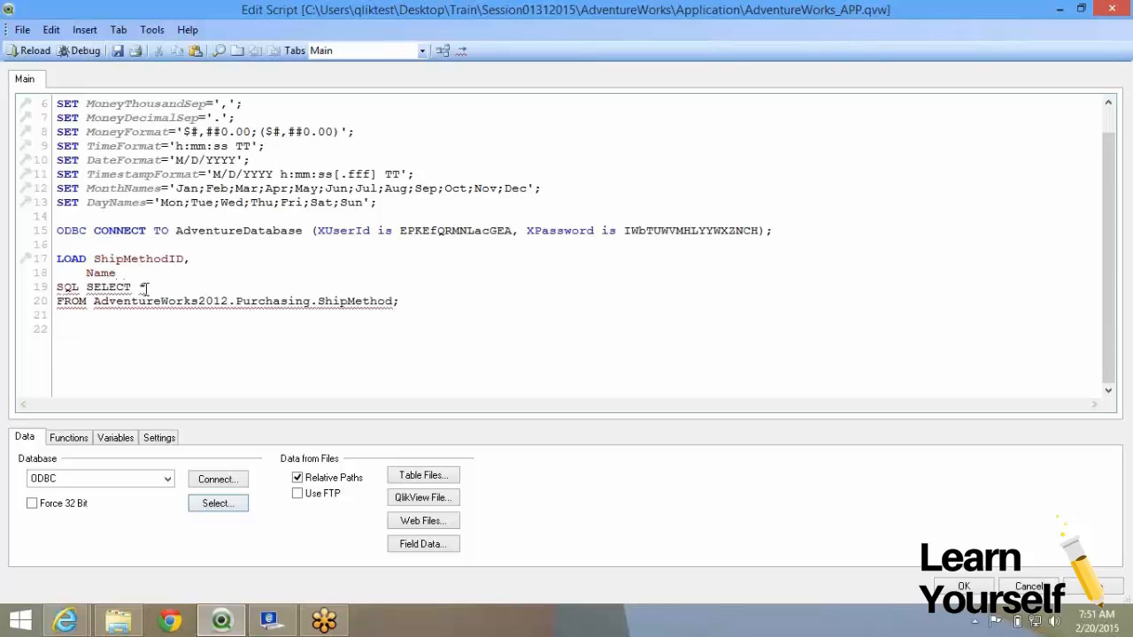
Change the Name line to 'Name as ShipMethodID_Name;' and save the script.
{"action": "type", "text": "as S"}
{"action": "double_click", "coordinate": [133, 258]}
{"action": "key", "text": "ctrl+c"}
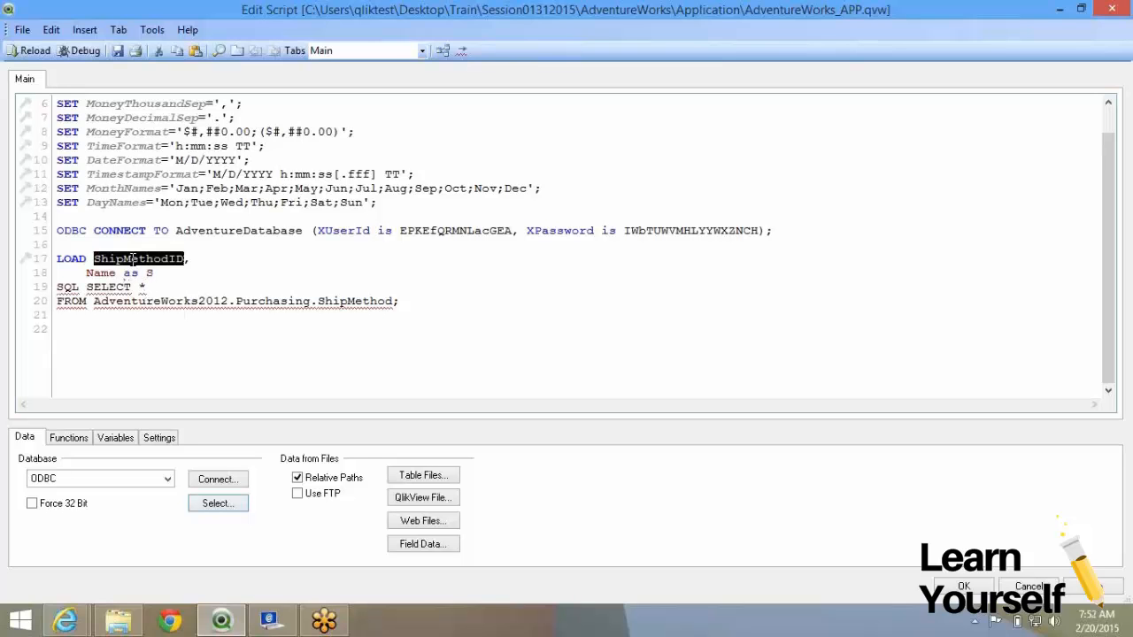
{"action": "left_click", "coordinate": [152, 272]}
{"action": "key", "text": "BackSpace"}
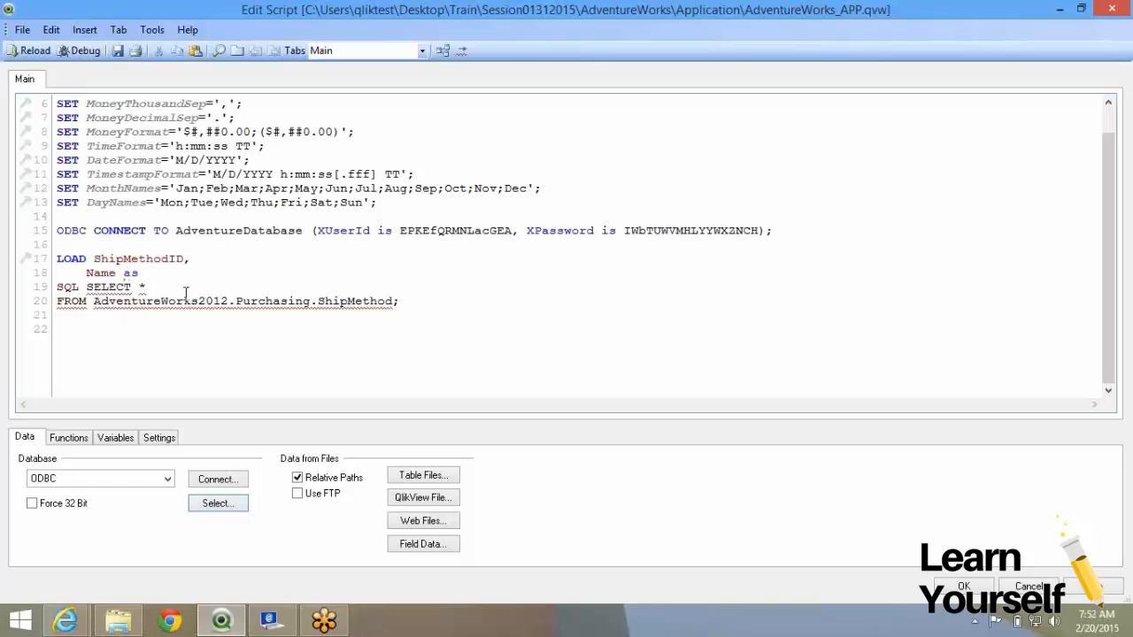
{"action": "key", "text": "ctrl+v"}
{"action": "type", "text": "_Name;"}
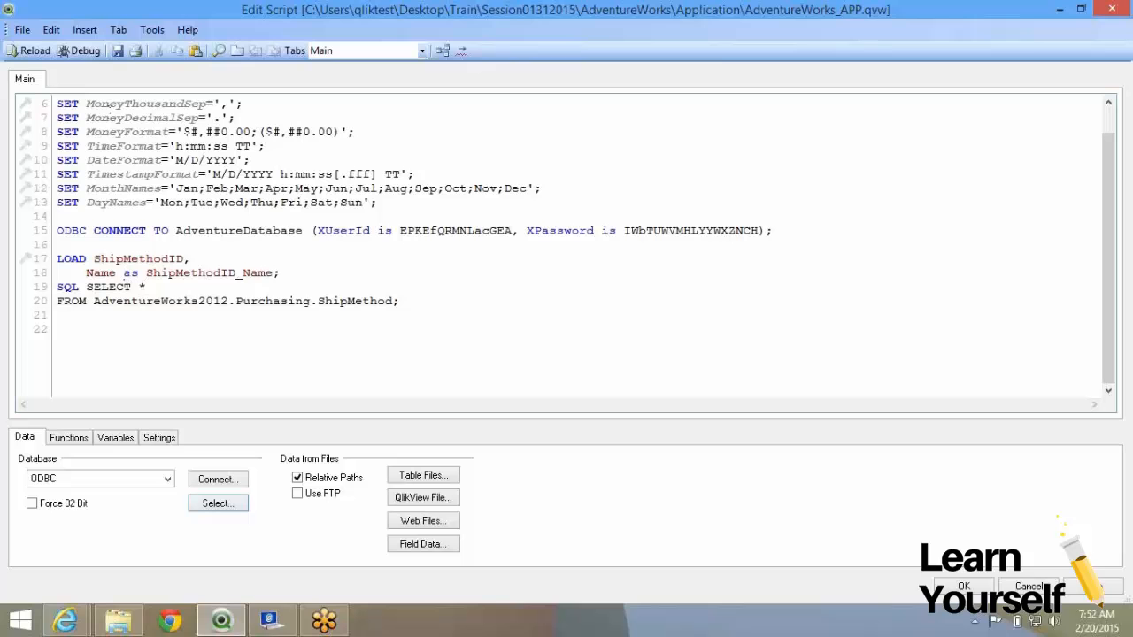
{"action": "left_click", "coordinate": [118, 52]}
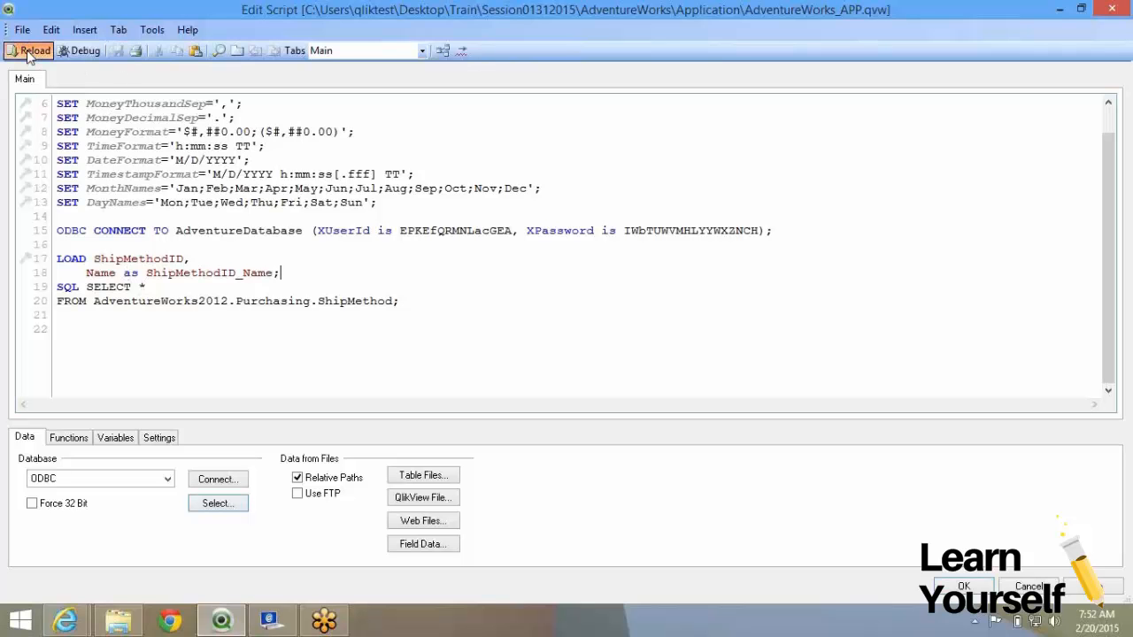
Reload the script, fetching the 5 ShipMethod lines, and close the progress window.
{"action": "left_click", "coordinate": [29, 52]}
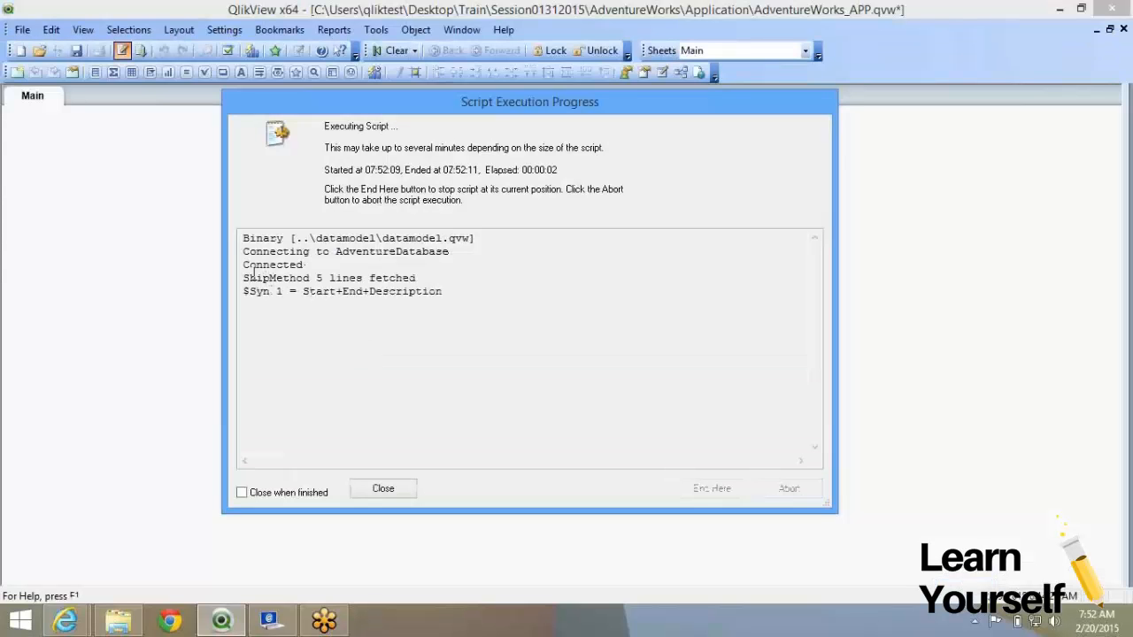
{"action": "mouse_move", "coordinate": [255, 276]}
{"action": "left_mouse_down"}
{"action": "mouse_move", "coordinate": [395, 274]}
{"action": "mouse_move", "coordinate": [243, 278]}
{"action": "left_mouse_up"}
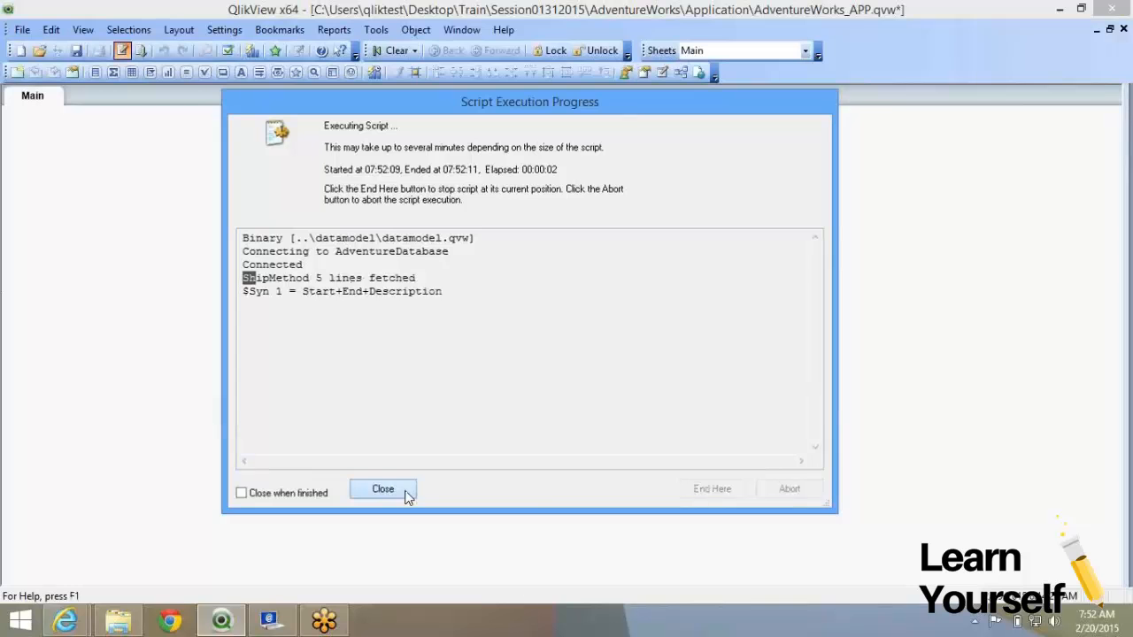
{"action": "left_click", "coordinate": [405, 492]}
{"action": "left_click", "coordinate": [565, 508]}
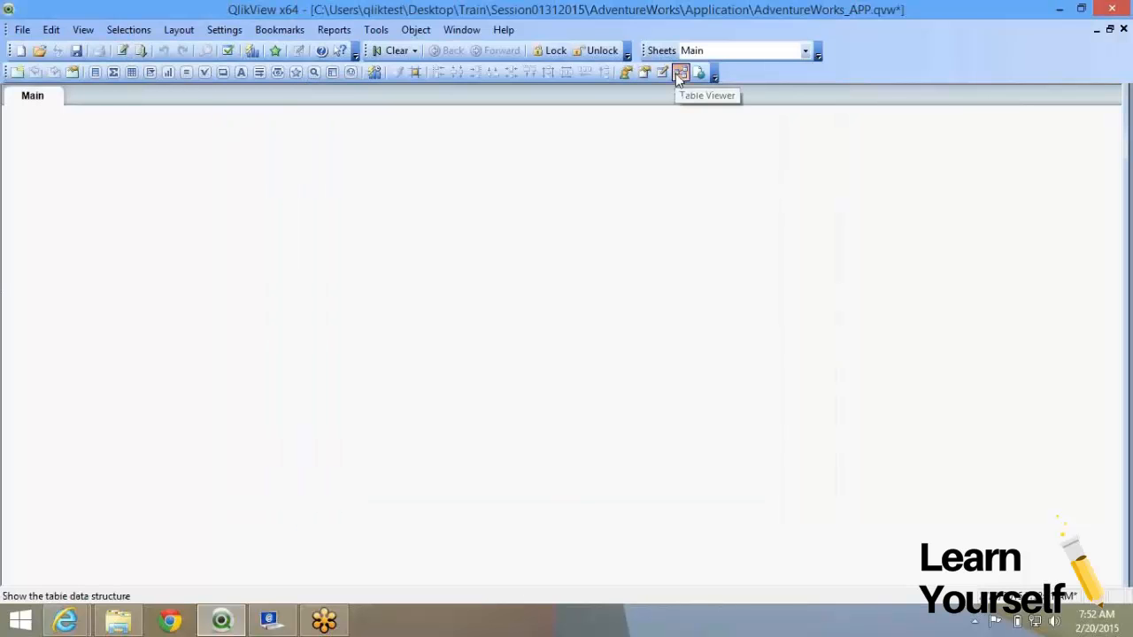
{"action": "left_click", "coordinate": [680, 75]}
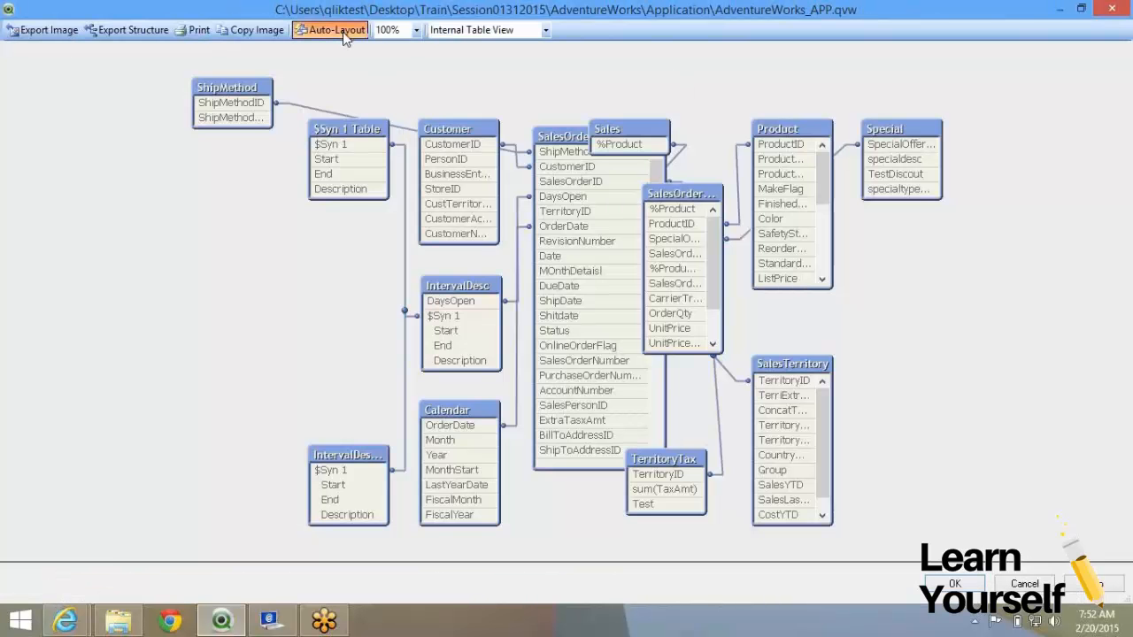
{"action": "left_click", "coordinate": [342, 32]}
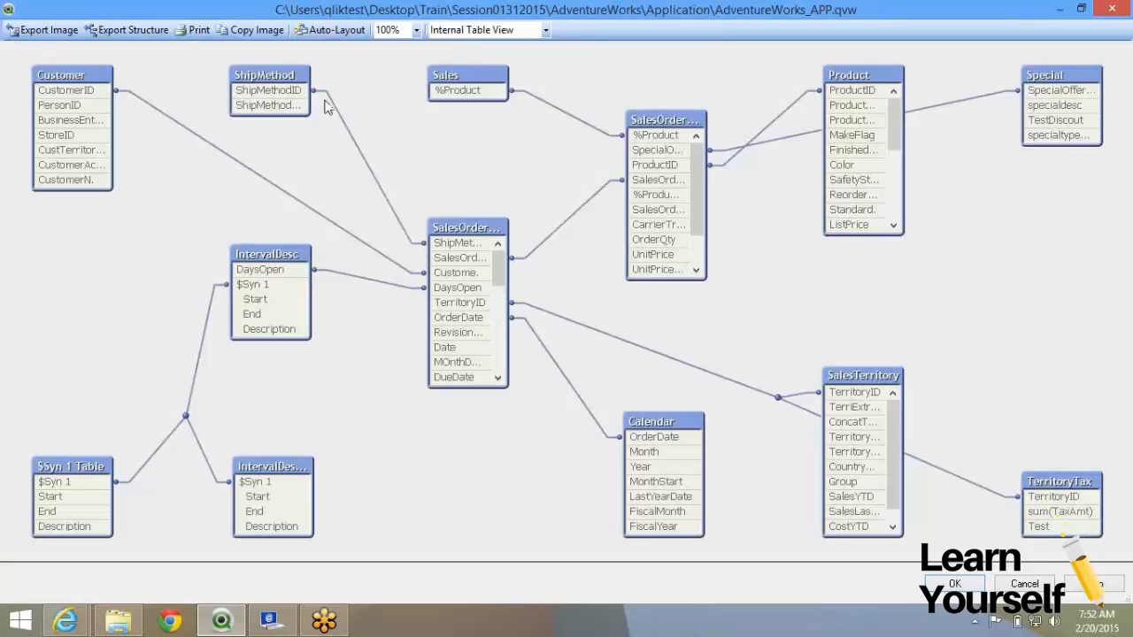
{"action": "left_click", "coordinate": [290, 92]}
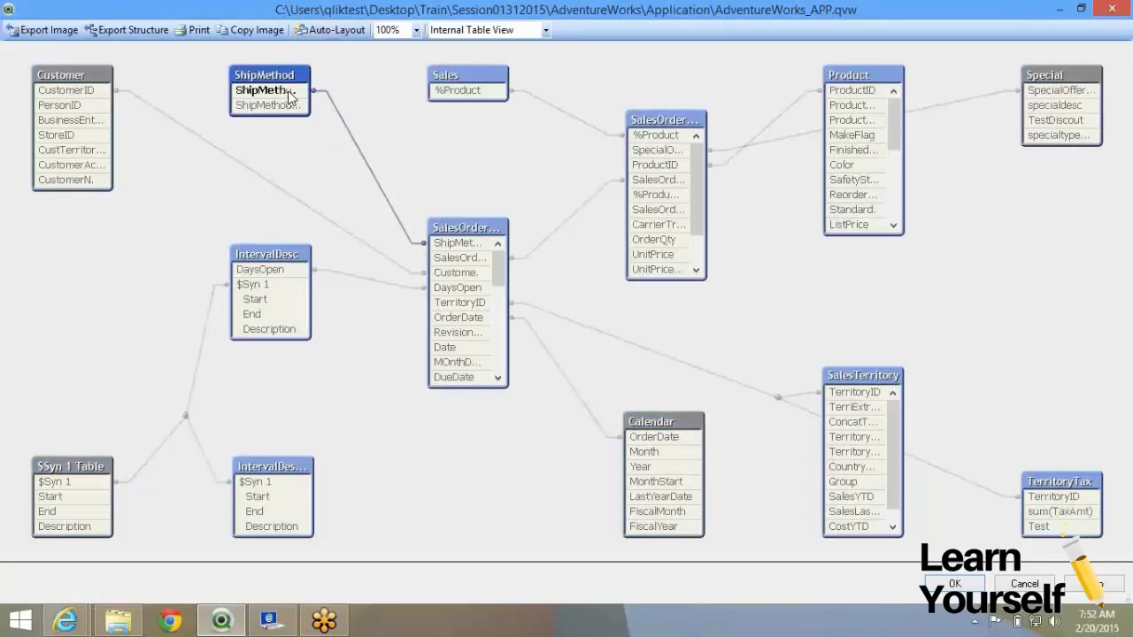
{"action": "left_click_drag", "start_coordinate": [506, 243], "coordinate": [552, 245]}
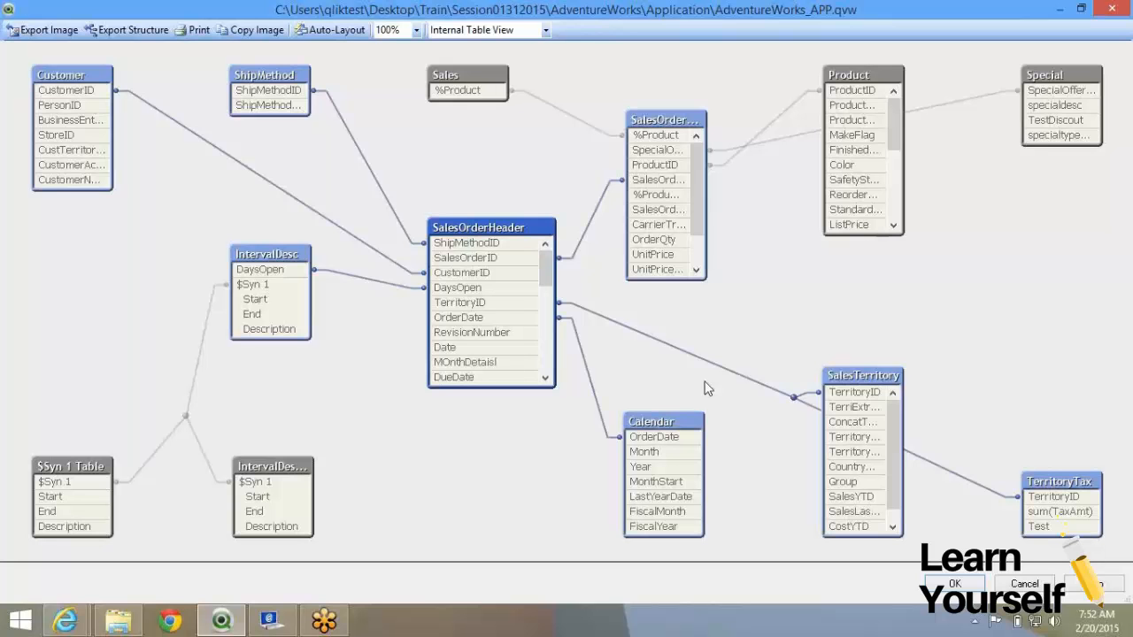
{"action": "left_click", "coordinate": [955, 584]}
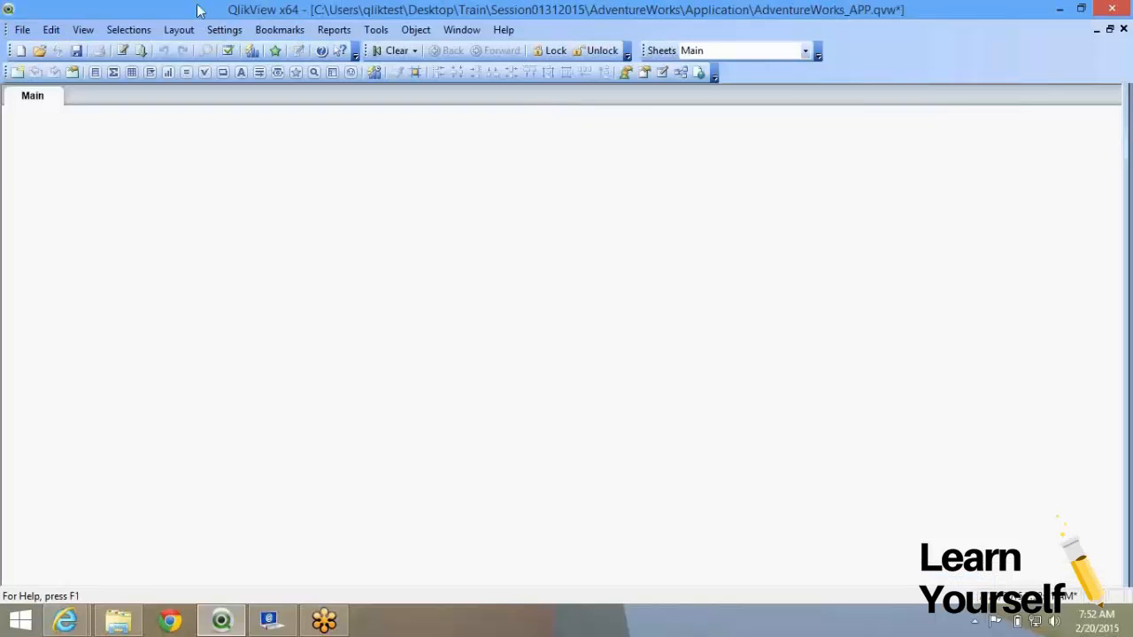
{"action": "left_click", "coordinate": [125, 53]}
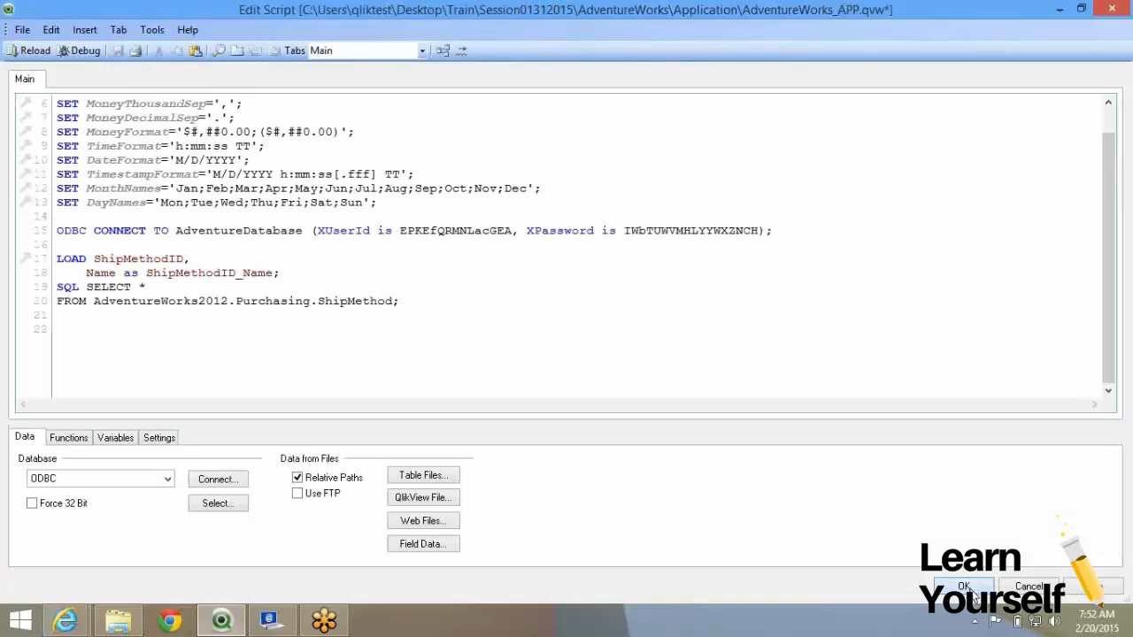
{"action": "left_click", "coordinate": [970, 589]}
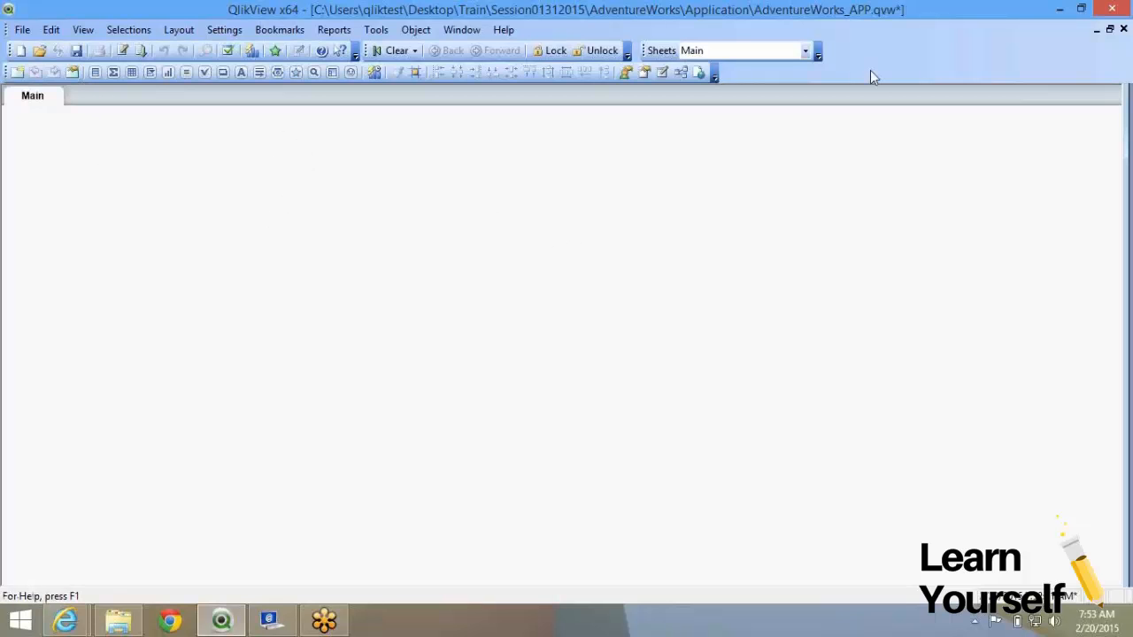
{"action": "right_click", "coordinate": [838, 71]}
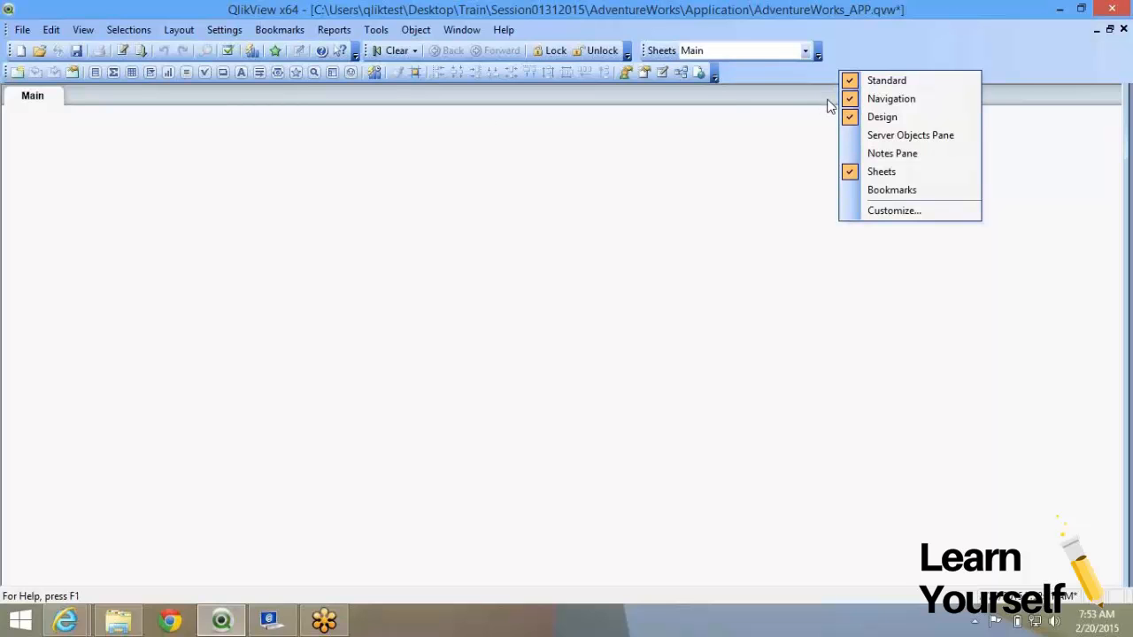
{"action": "left_click", "coordinate": [893, 124]}
{"action": "right_click", "coordinate": [893, 50]}
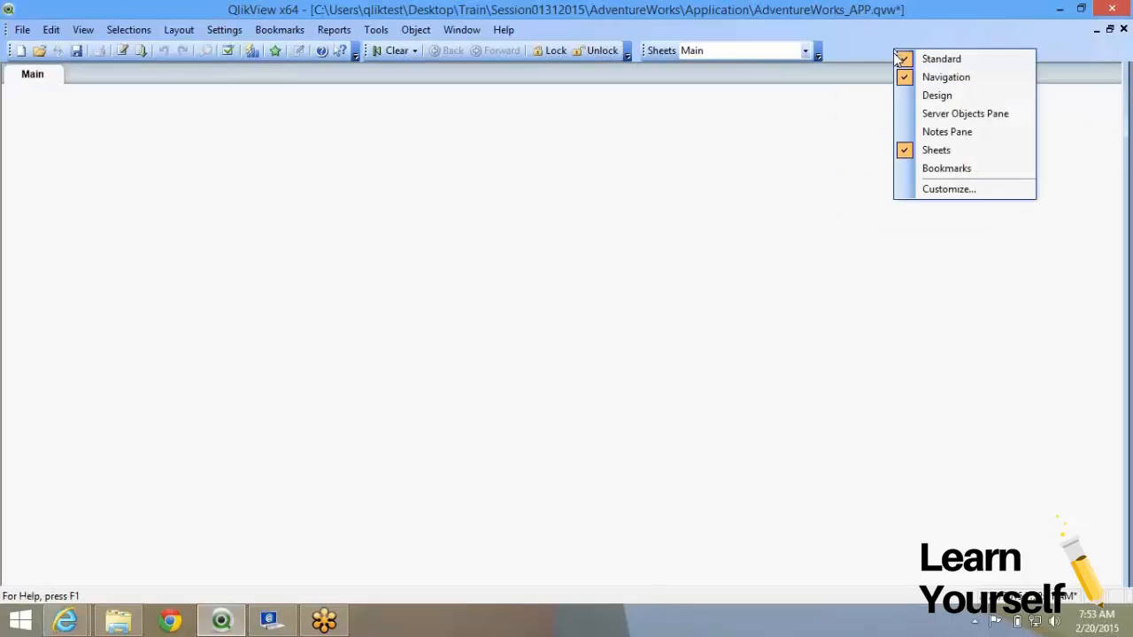
{"action": "left_click", "coordinate": [925, 94]}
{"action": "right_click", "coordinate": [212, 156]}
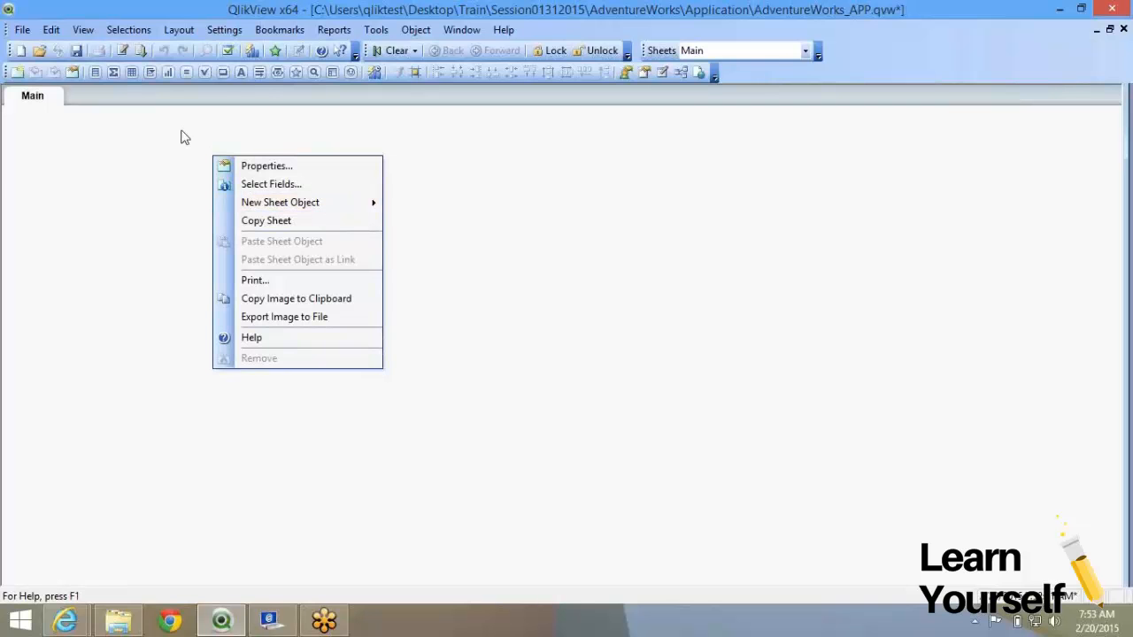
{"action": "left_click", "coordinate": [51, 106]}
{"action": "right_click", "coordinate": [51, 106]}
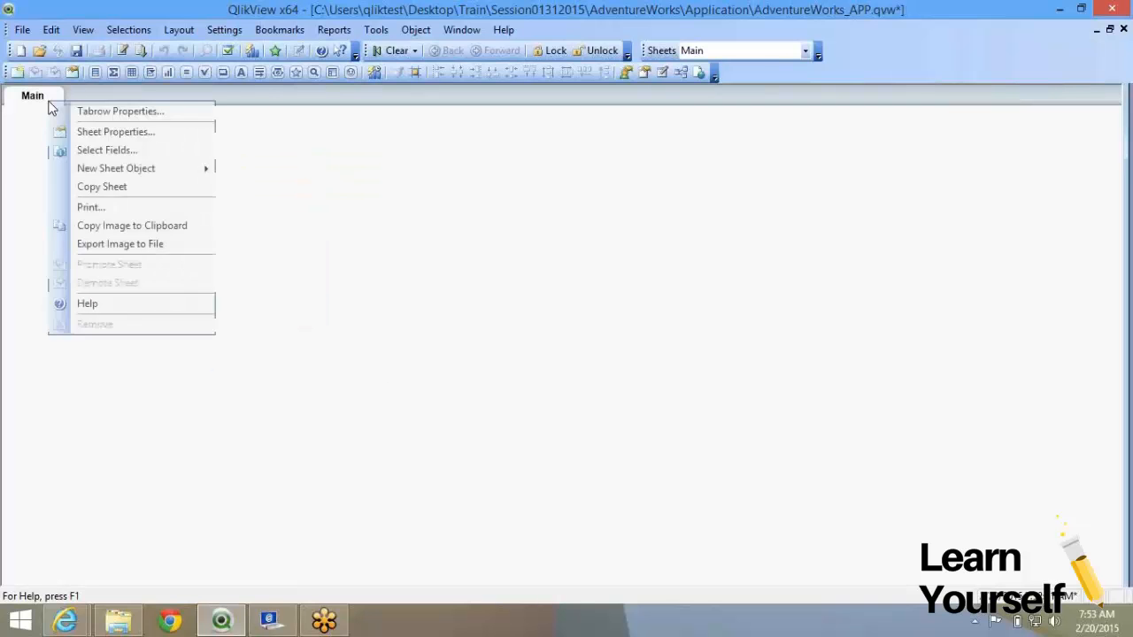
{"action": "left_click", "coordinate": [313, 154]}
{"action": "left_click", "coordinate": [418, 31]}
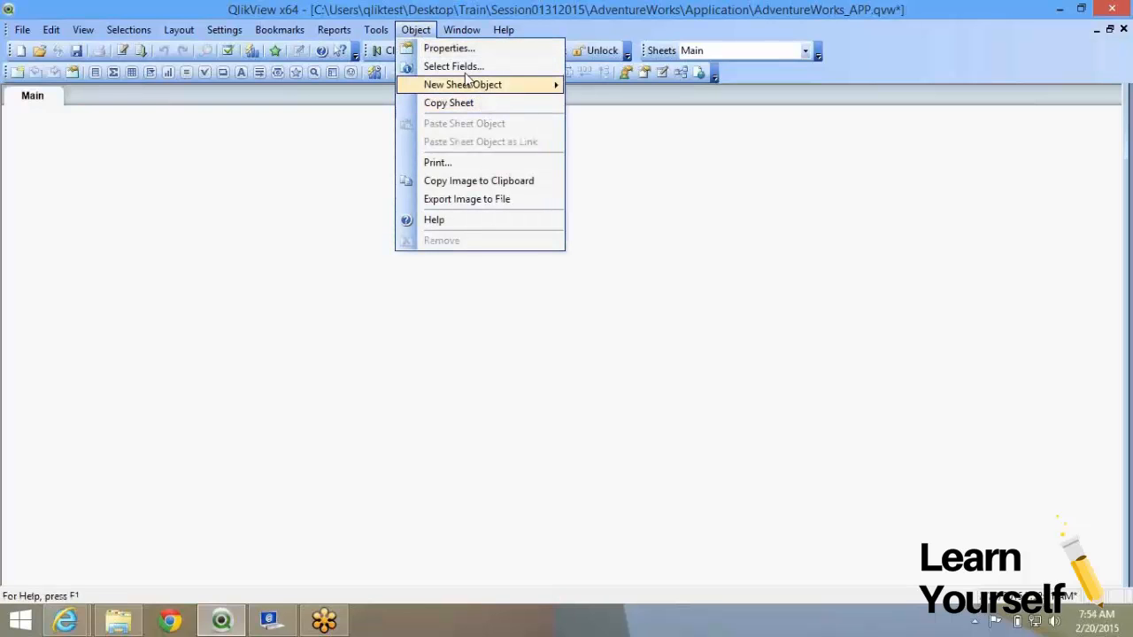
{"action": "left_click", "coordinate": [391, 13]}
{"action": "left_click", "coordinate": [334, 29]}
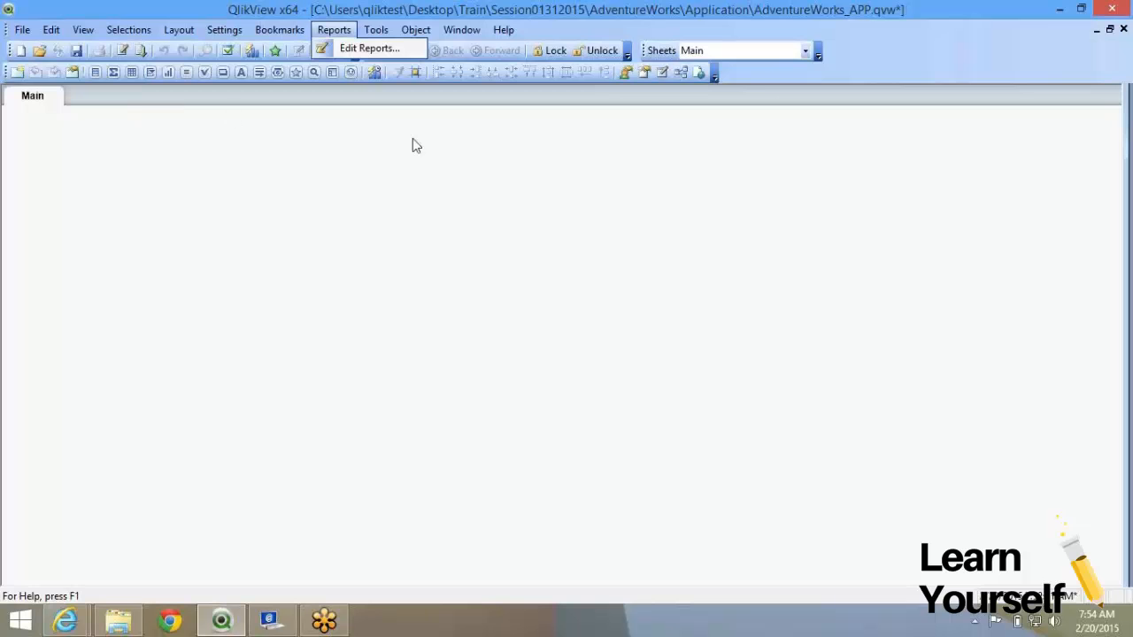
{"action": "left_click", "coordinate": [757, 76]}
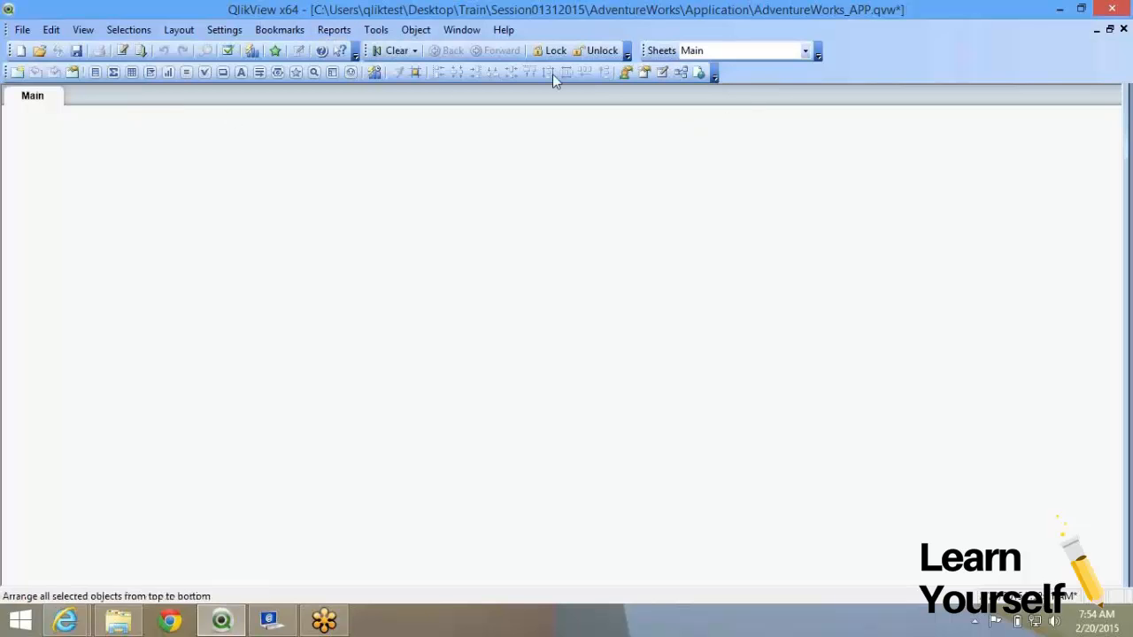
{"action": "key", "text": "super+c"}
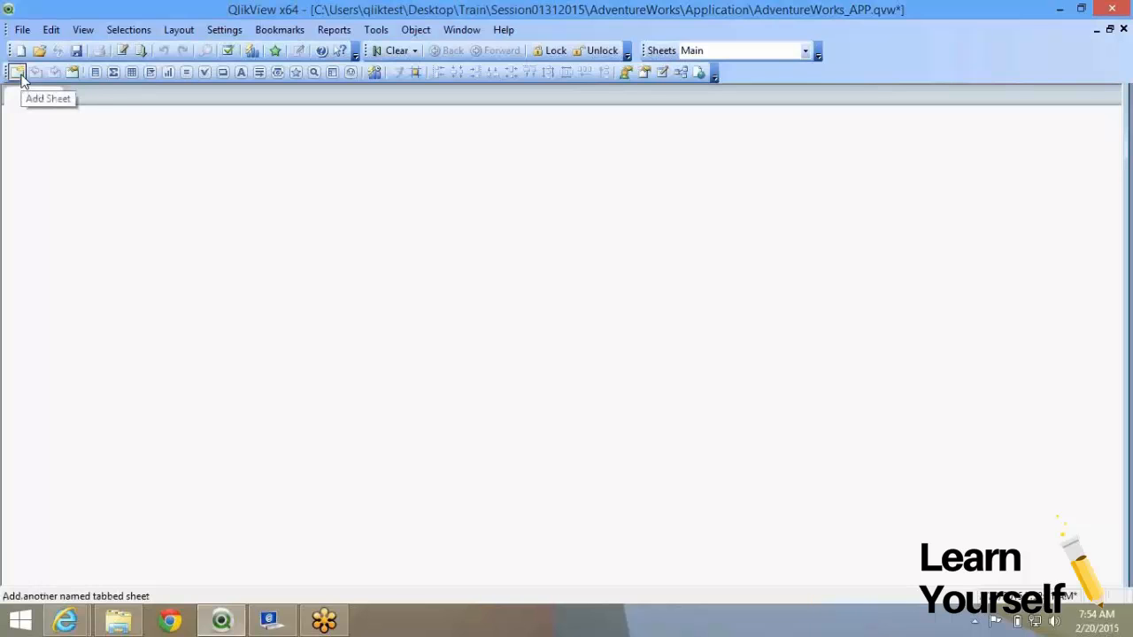
Add Sheet1 to the document and switch back to the Main sheet.
{"action": "left_click", "coordinate": [22, 80]}
{"action": "left_click", "coordinate": [43, 95]}
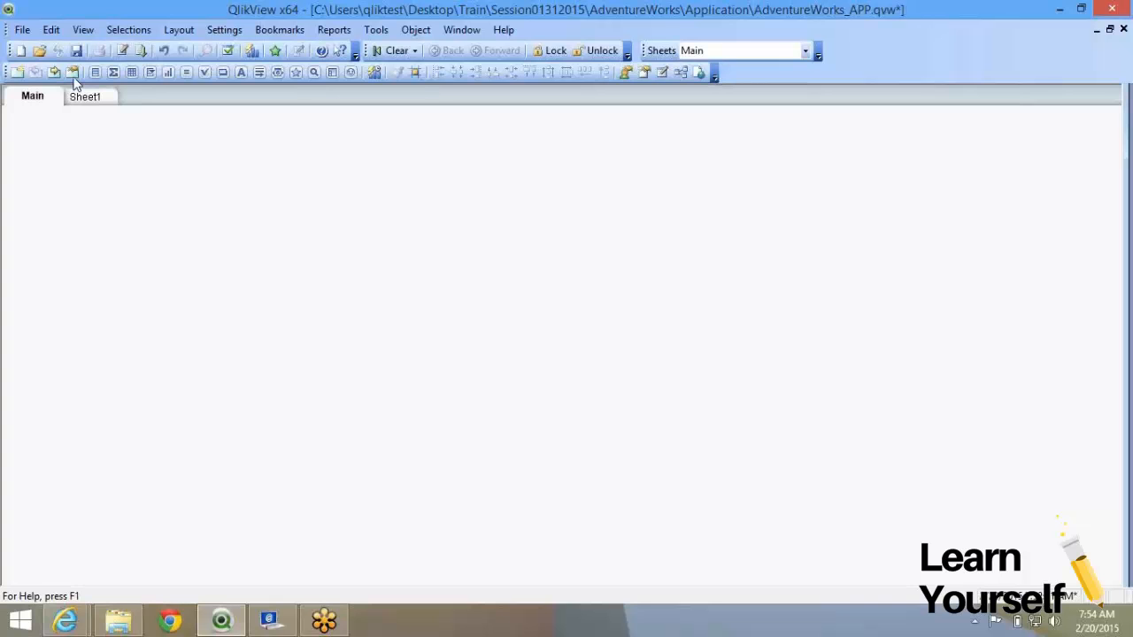
{"action": "right_click", "coordinate": [177, 166]}
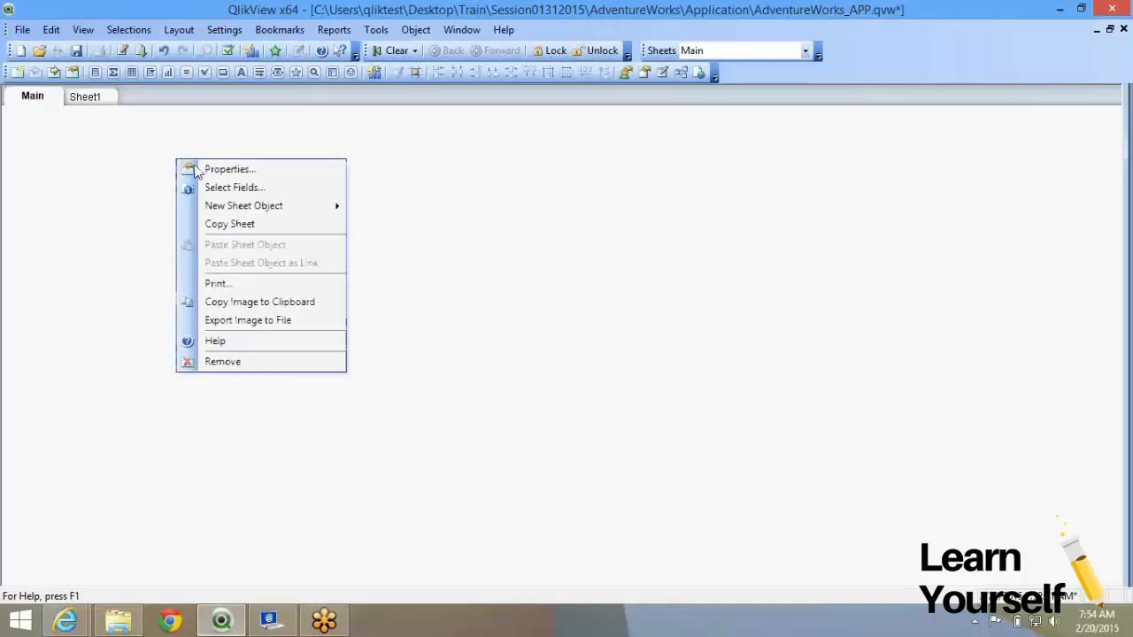
{"action": "left_click", "coordinate": [42, 170]}
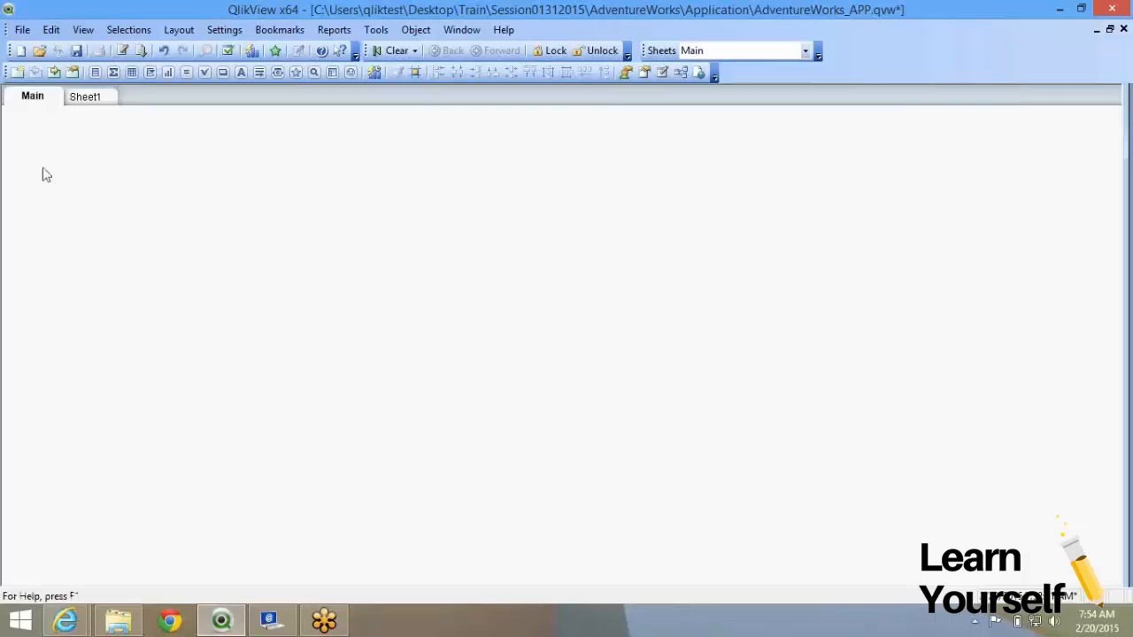
{"action": "right_click", "coordinate": [161, 203]}
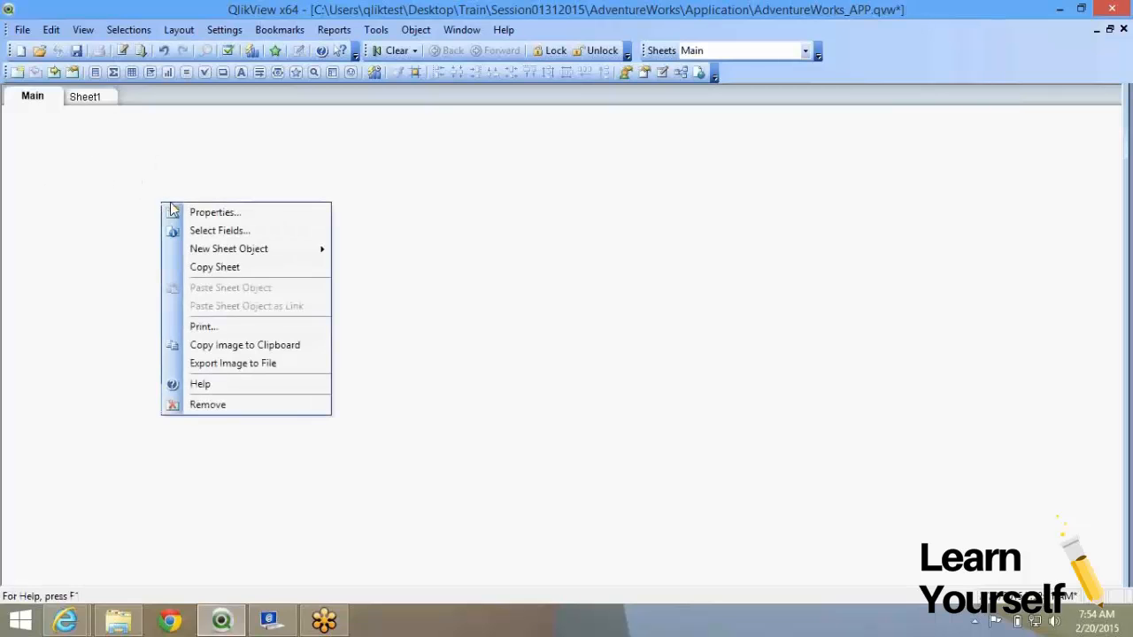
Open the Main sheet's properties and change its title to Dahsboard.
{"action": "left_click", "coordinate": [190, 216]}
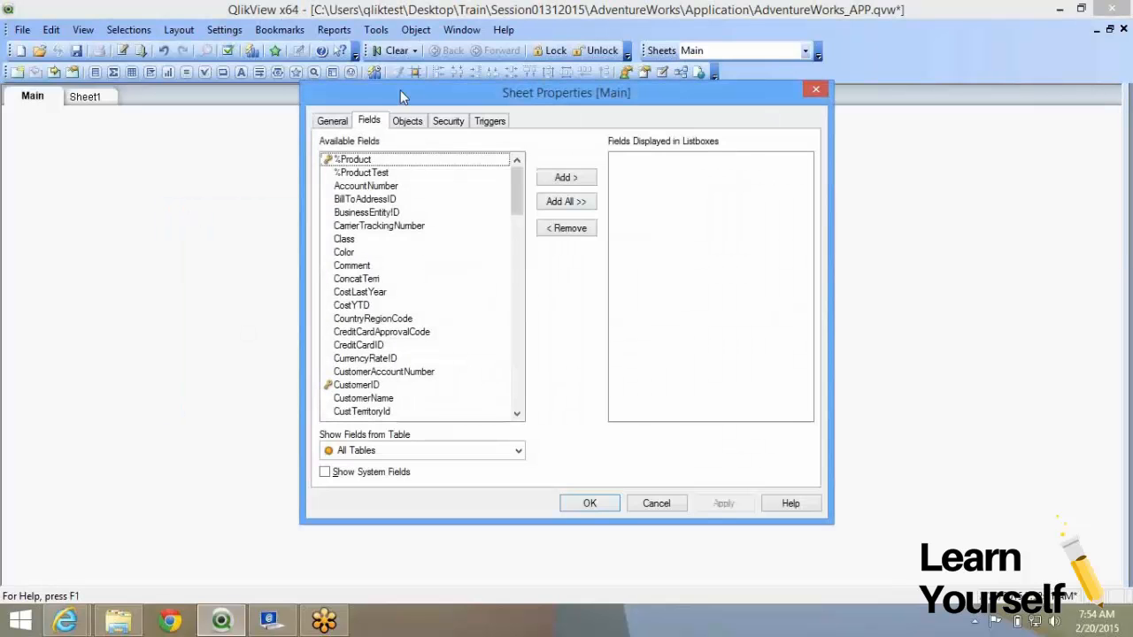
{"action": "left_click", "coordinate": [342, 126]}
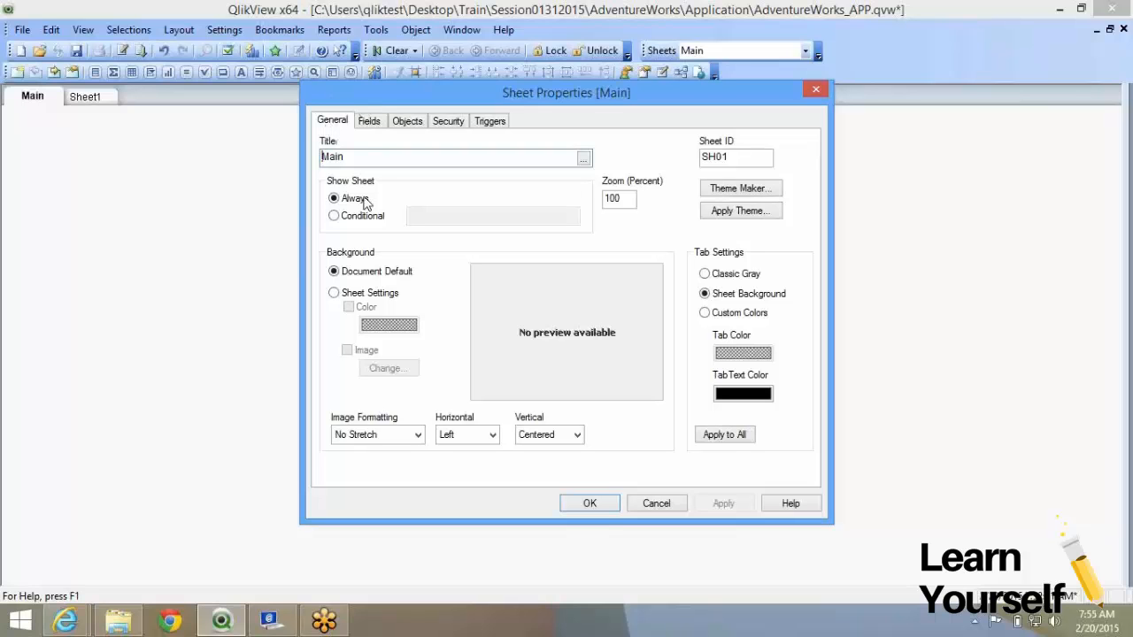
{"action": "left_click_drag", "start_coordinate": [375, 160], "coordinate": [228, 97]}
{"action": "type", "text": "Dahsboard"}
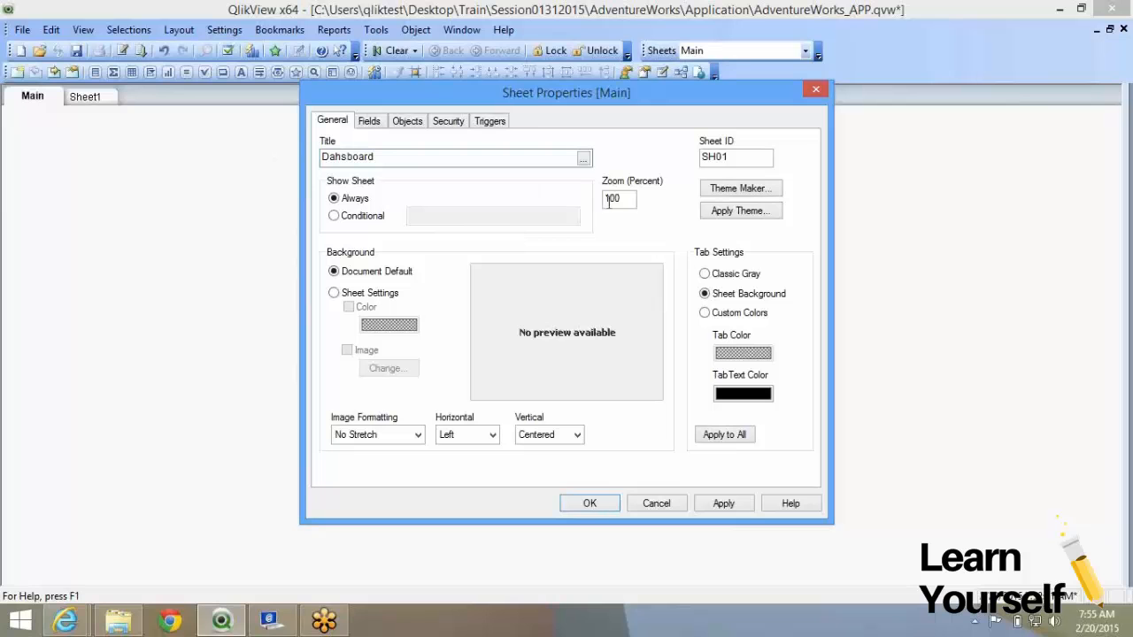
Inspect the SH01 sheet ID and set Show Sheet to Conditional.
{"action": "left_click_drag", "start_coordinate": [729, 158], "coordinate": [692, 164]}
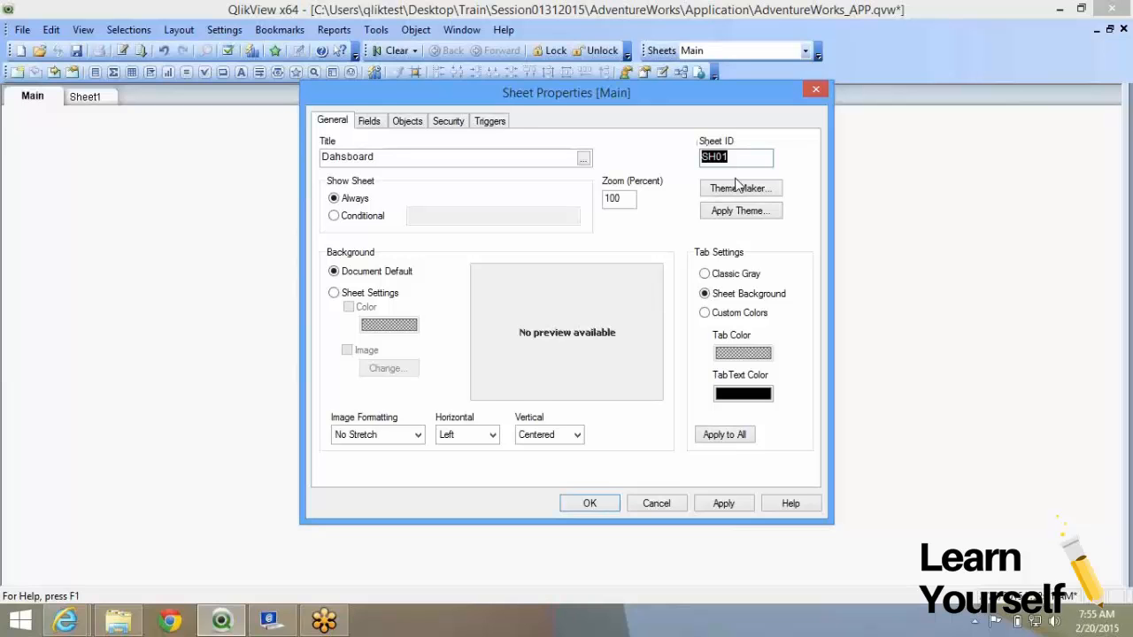
{"action": "left_click_drag", "start_coordinate": [741, 157], "coordinate": [695, 173]}
{"action": "left_click", "coordinate": [751, 158]}
{"action": "mouse_move", "coordinate": [713, 157]}
{"action": "left_mouse_down"}
{"action": "mouse_move", "coordinate": [697, 168]}
{"action": "mouse_move", "coordinate": [709, 147]}
{"action": "mouse_move", "coordinate": [695, 152]}
{"action": "mouse_move", "coordinate": [740, 157]}
{"action": "mouse_move", "coordinate": [710, 153]}
{"action": "left_mouse_up"}
{"action": "left_click", "coordinate": [335, 218]}
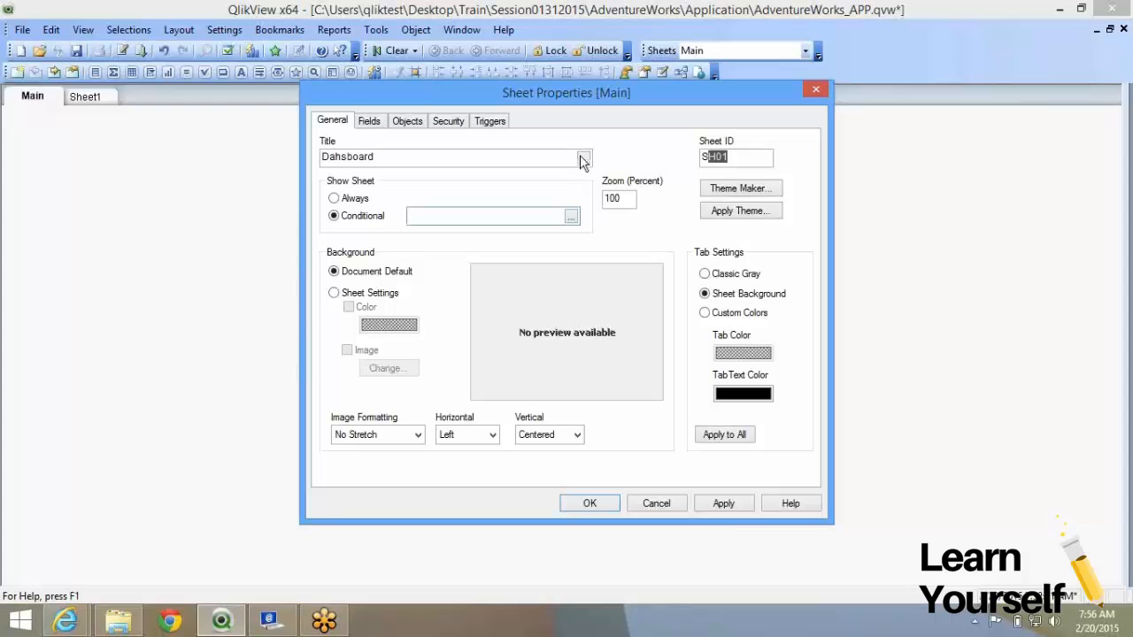
Open and cancel the title's Edit Expression dialog, leaving the title Dahsboard.
{"action": "left_click", "coordinate": [583, 159]}
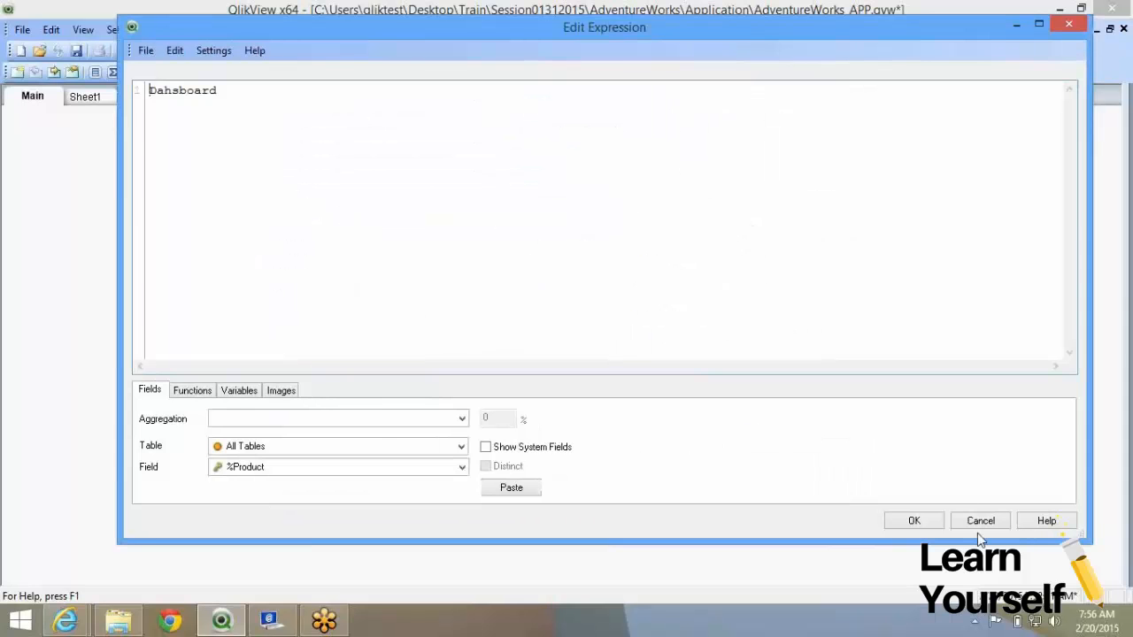
{"action": "left_click", "coordinate": [977, 525]}
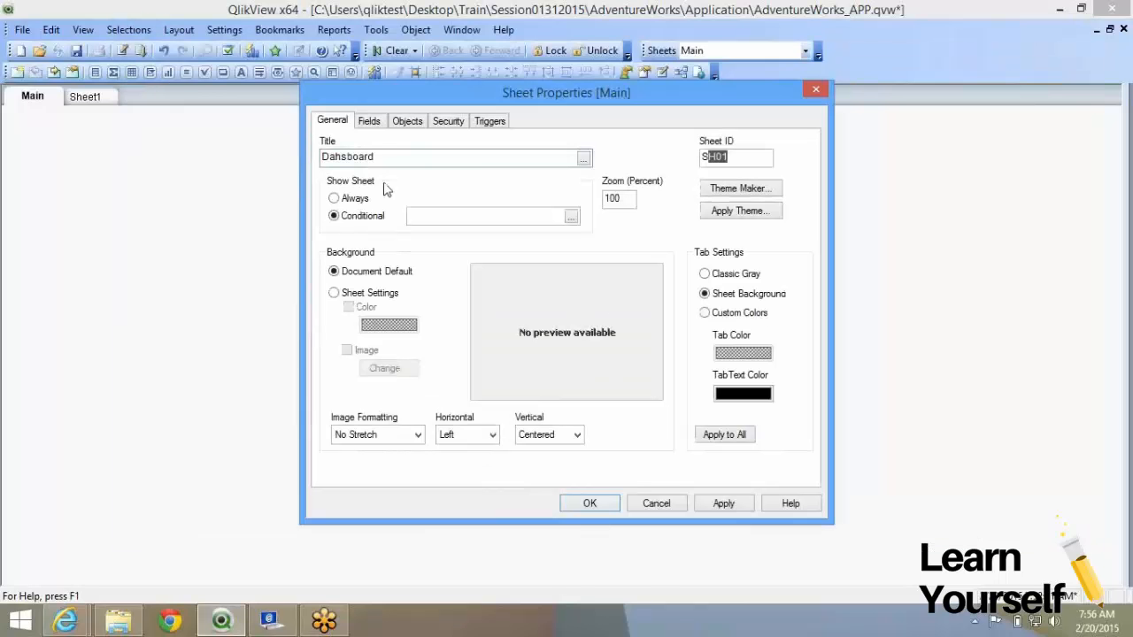
{"action": "left_click_drag", "start_coordinate": [373, 159], "coordinate": [308, 162]}
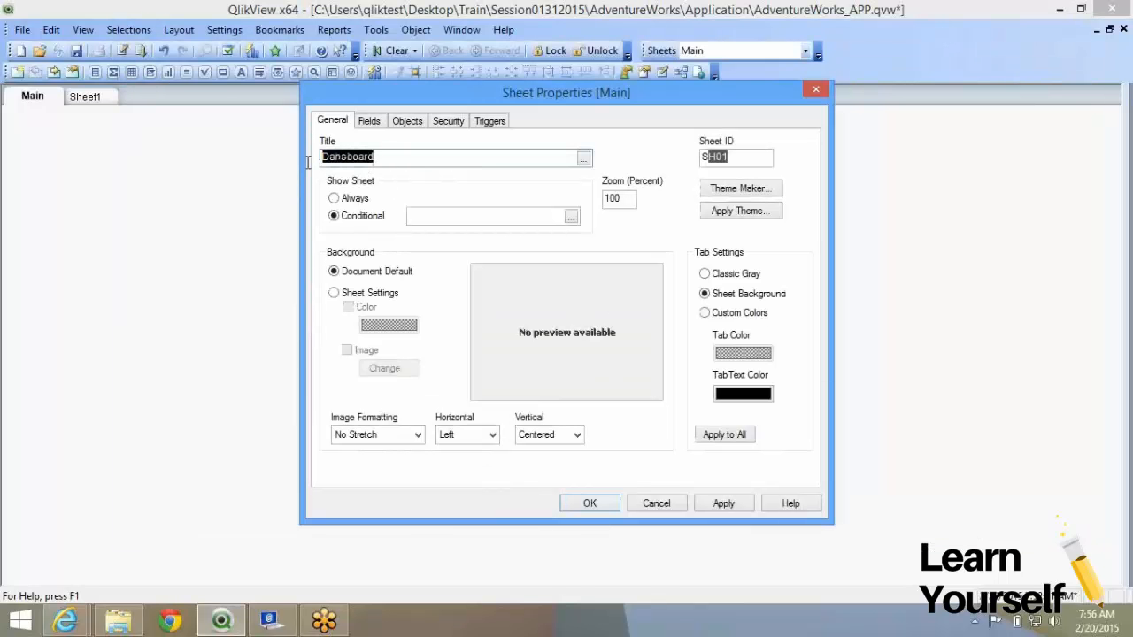
Enter the condition =sum(TaxAmt)>100, then delete it and set Show Sheet to Always.
{"action": "left_click", "coordinate": [417, 217]}
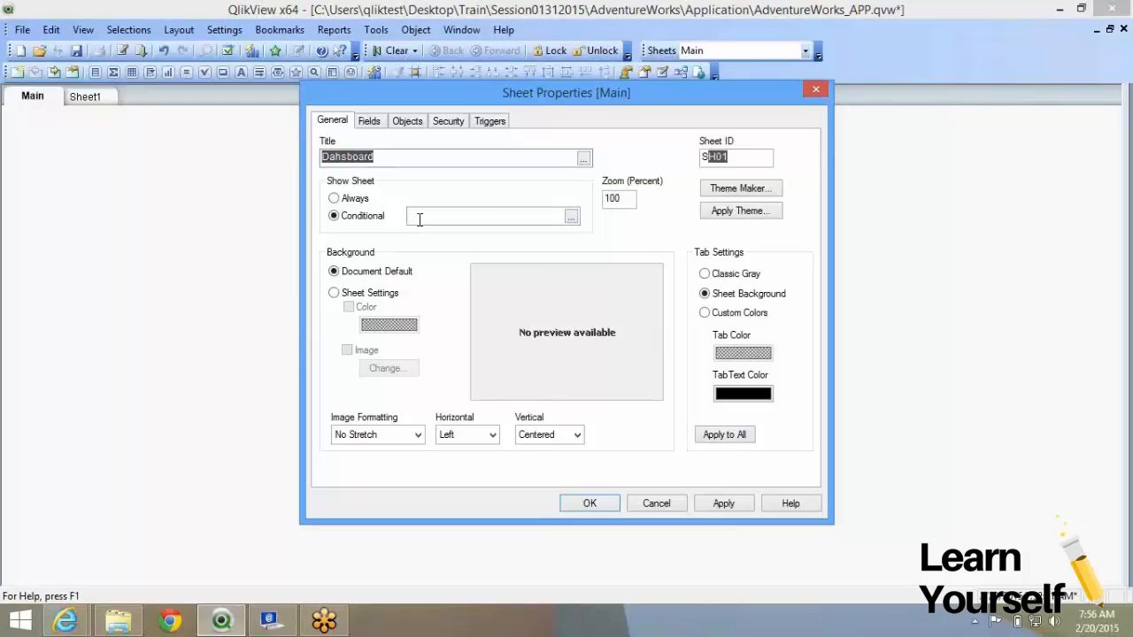
{"action": "type", "text": "=sum("}
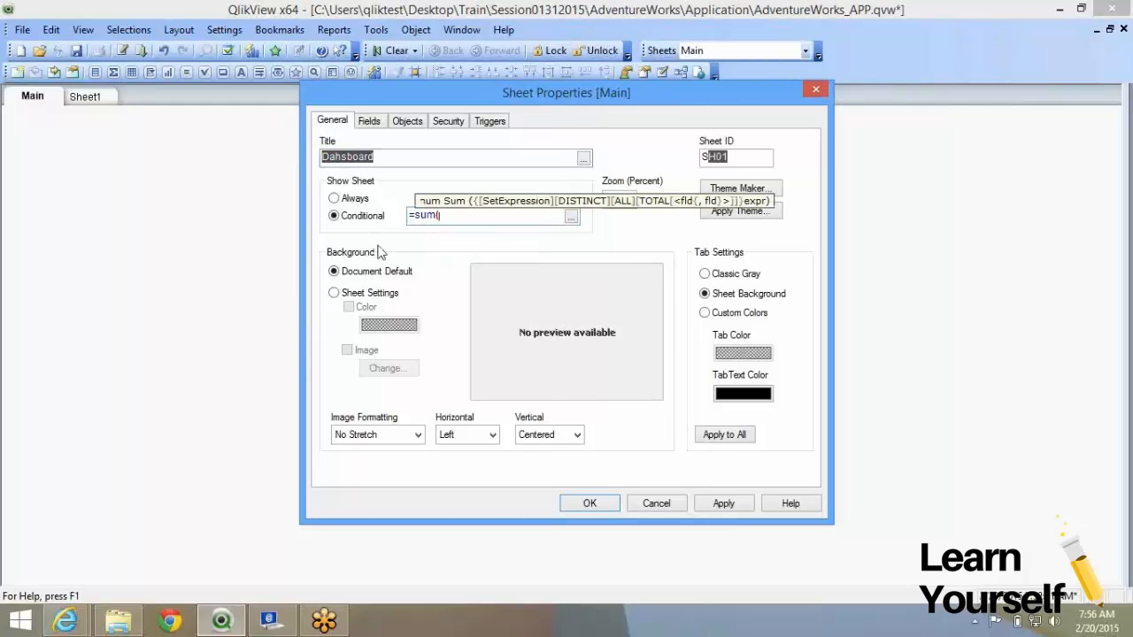
{"action": "type", "text": "TaxAmt"}
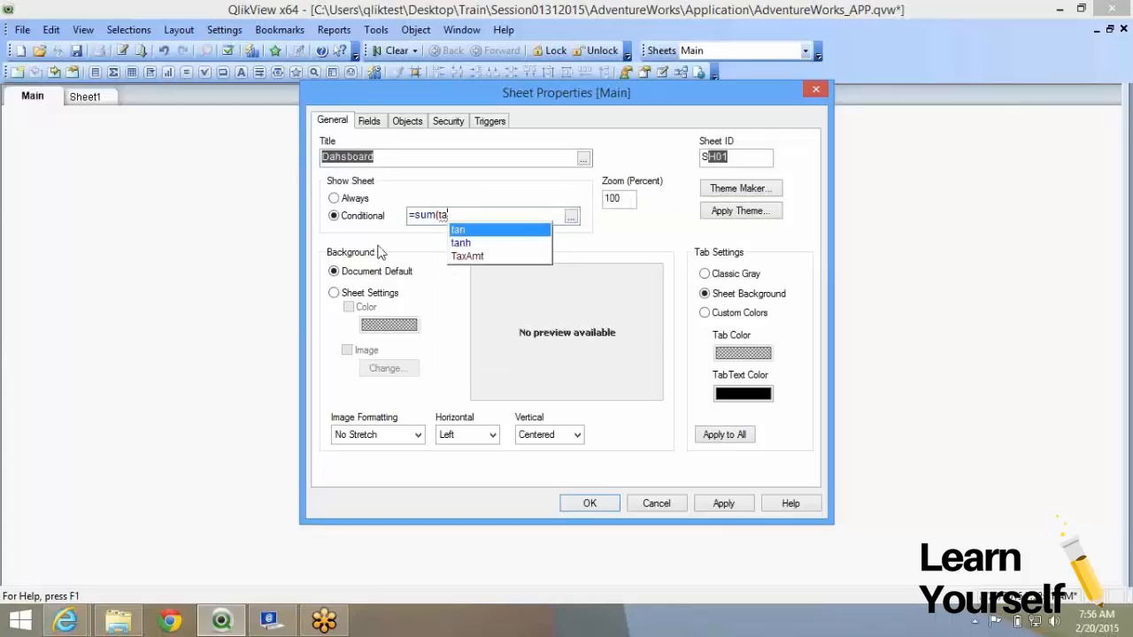
{"action": "type", "text": ")>1000"}
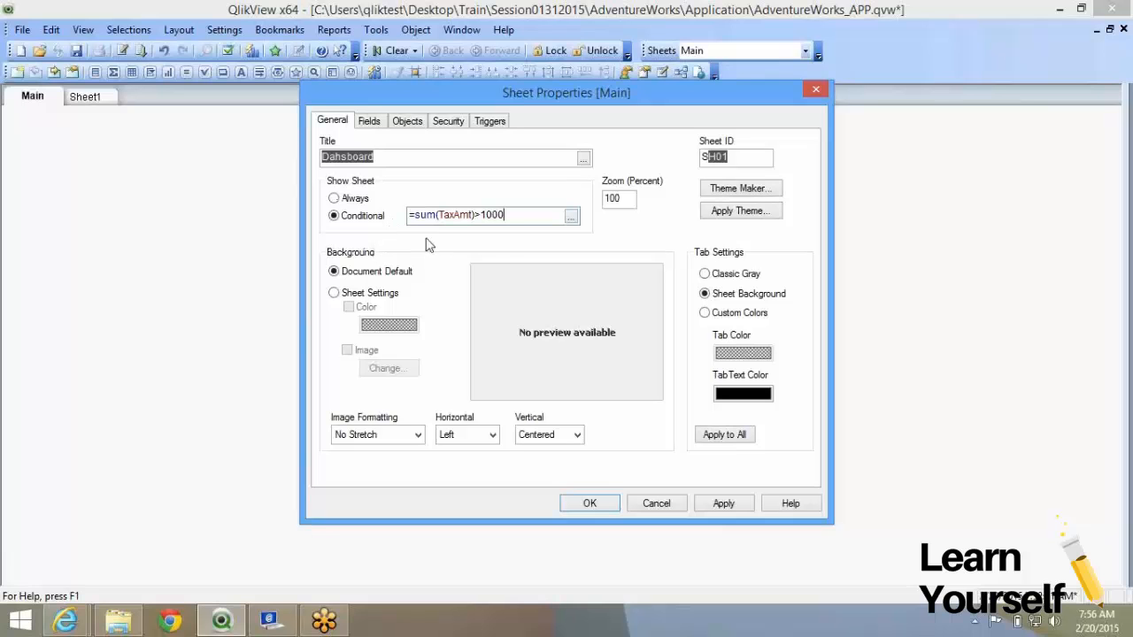
{"action": "left_click_drag", "start_coordinate": [523, 215], "coordinate": [263, 183]}
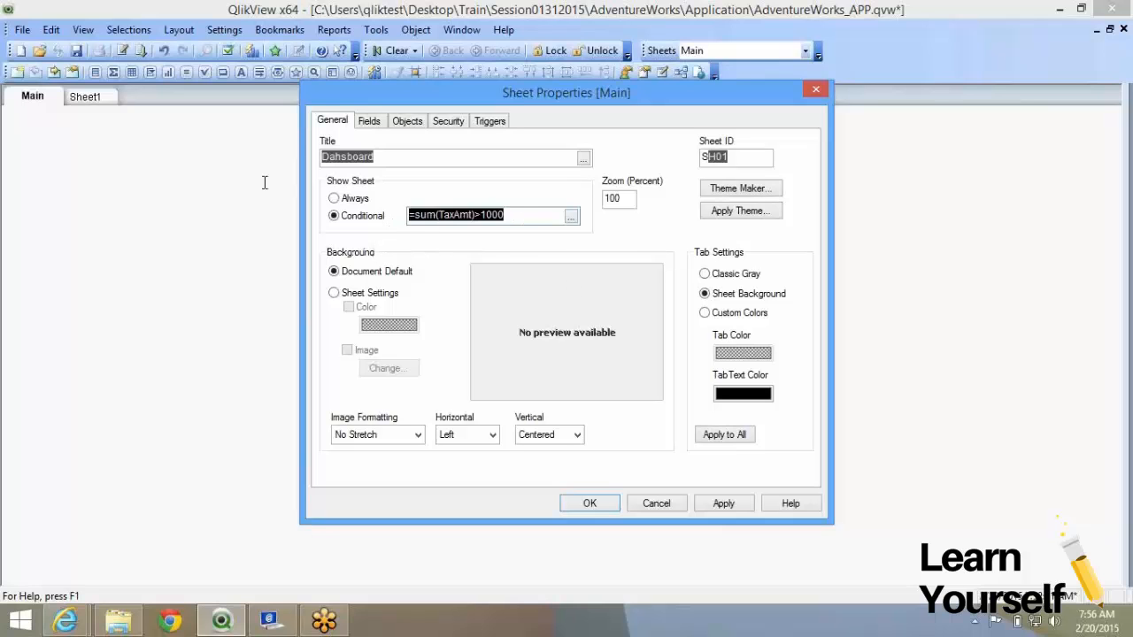
{"action": "key", "text": "Delete"}
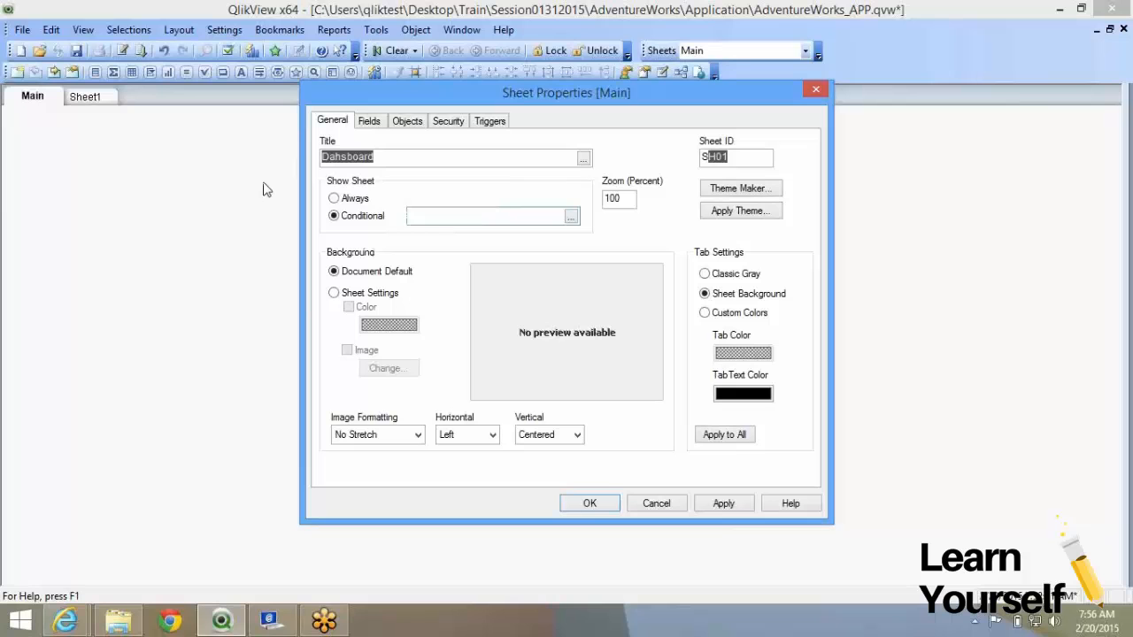
{"action": "left_click", "coordinate": [342, 200]}
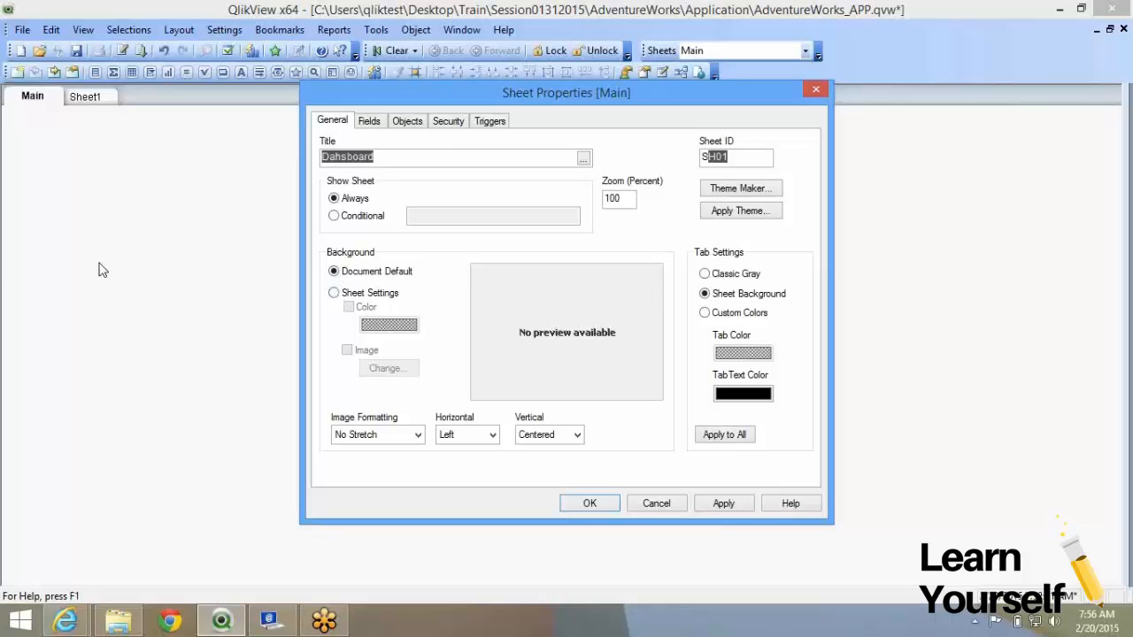
Switch the sheet background to Sheet Settings with Color enabled, and apply the new title.
{"action": "left_click", "coordinate": [354, 296]}
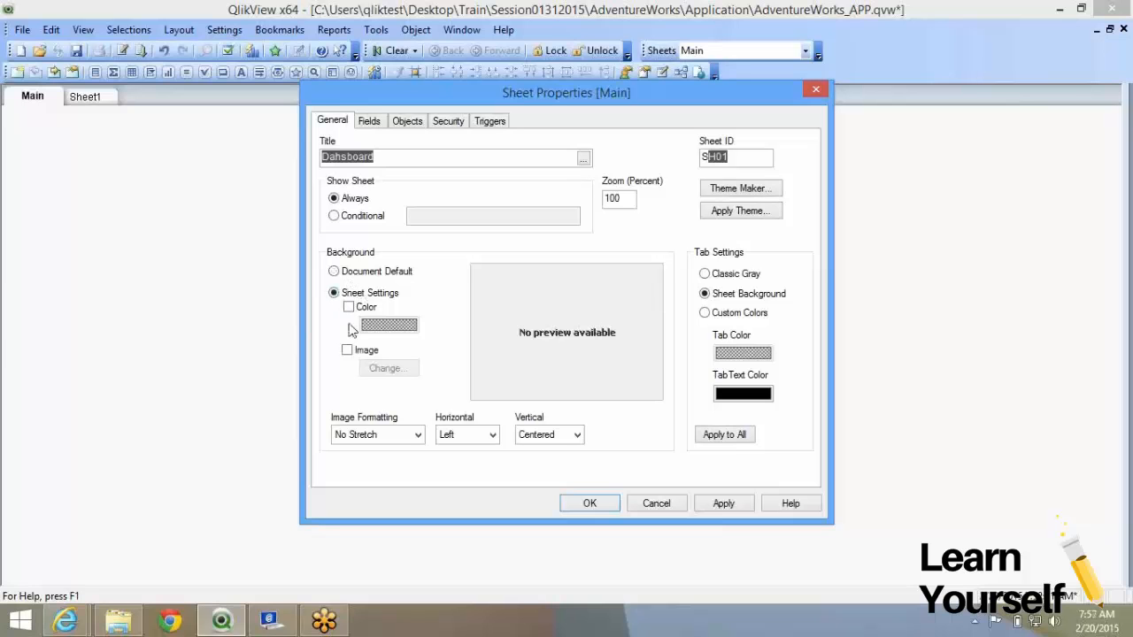
{"action": "left_click", "coordinate": [349, 307]}
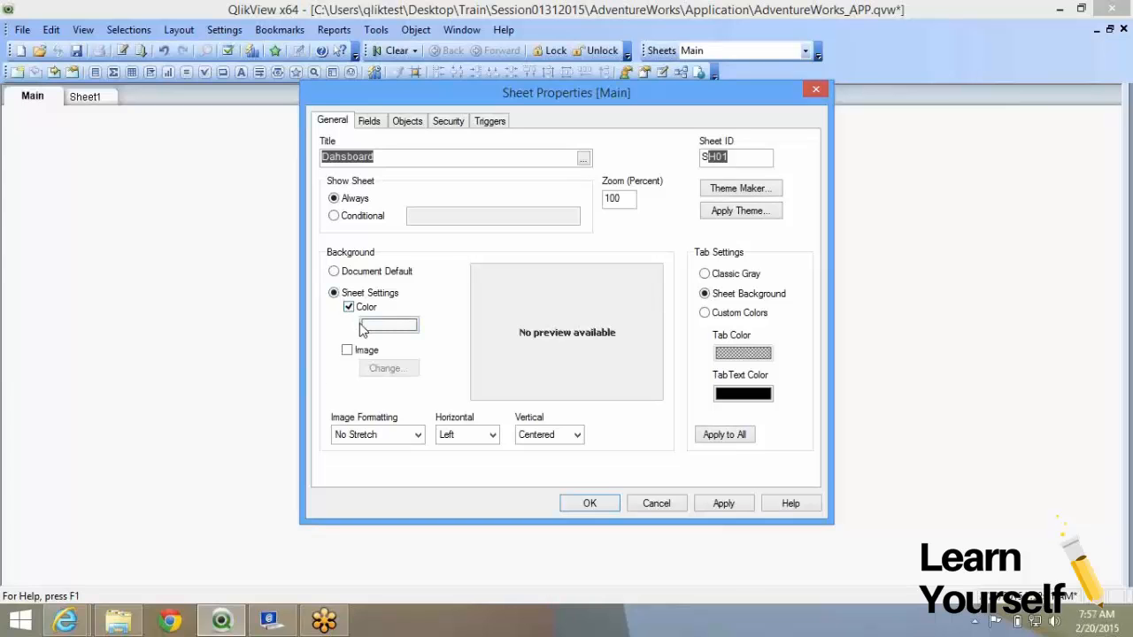
{"action": "left_click", "coordinate": [718, 504]}
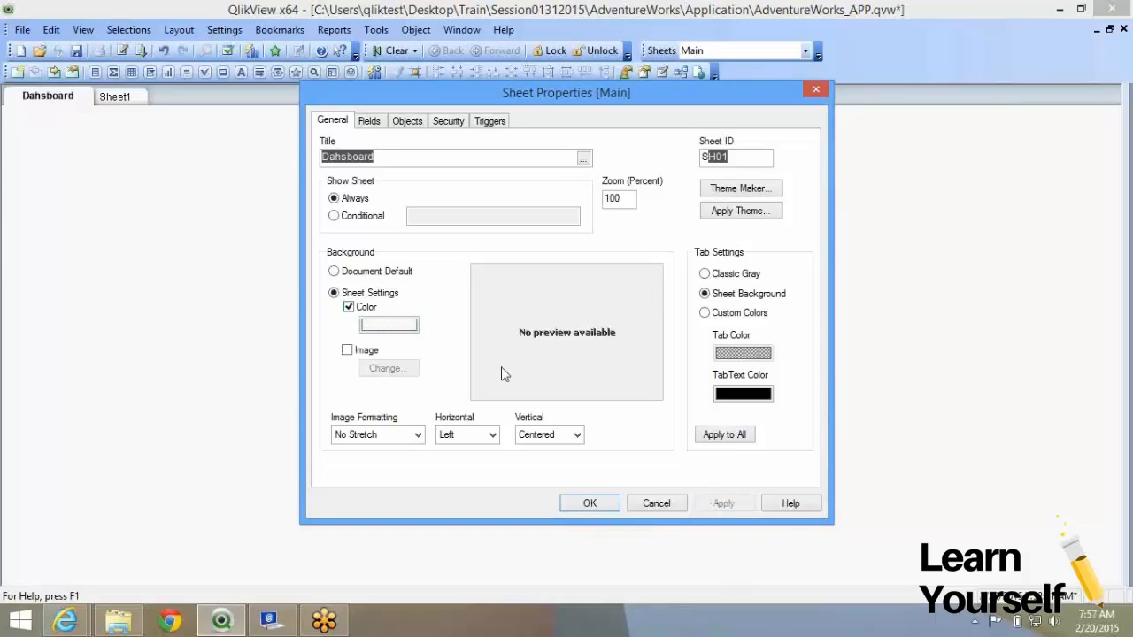
Set the sheet background to fixed light cyan (RGB 128, 255, 255), apply it, and enable Image.
{"action": "left_click", "coordinate": [386, 326]}
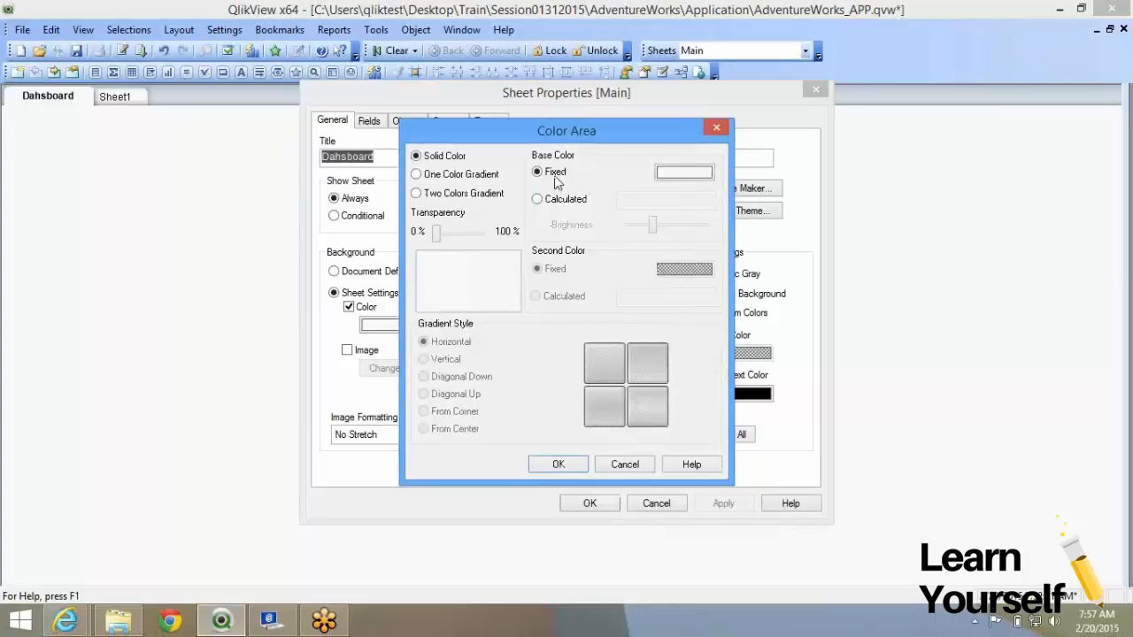
{"action": "left_click", "coordinate": [692, 176]}
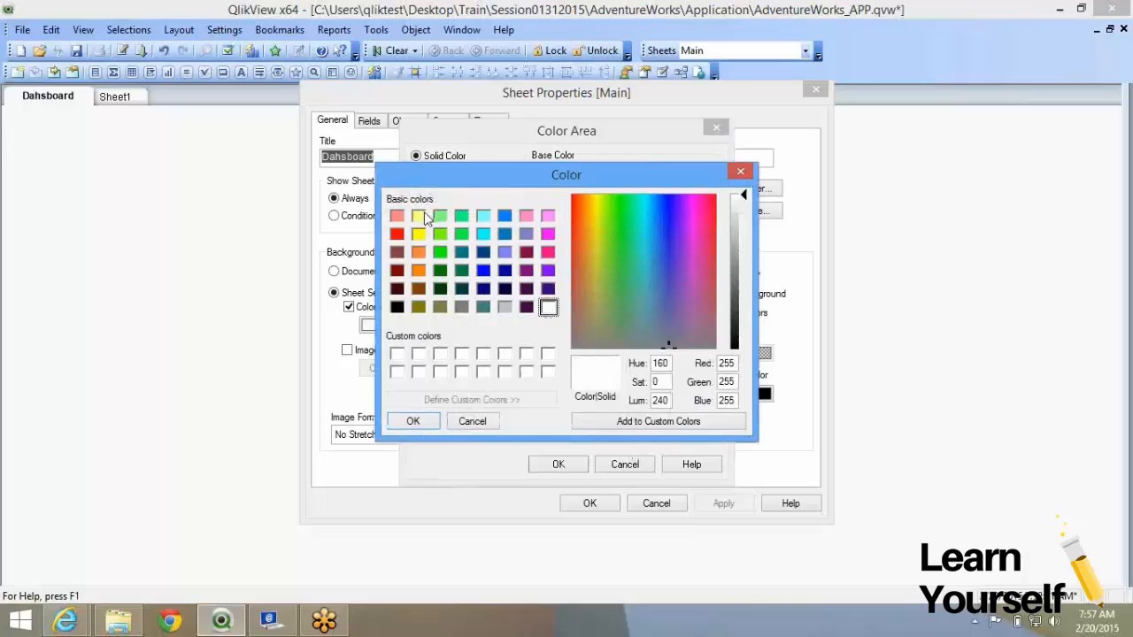
{"action": "left_click", "coordinate": [484, 217]}
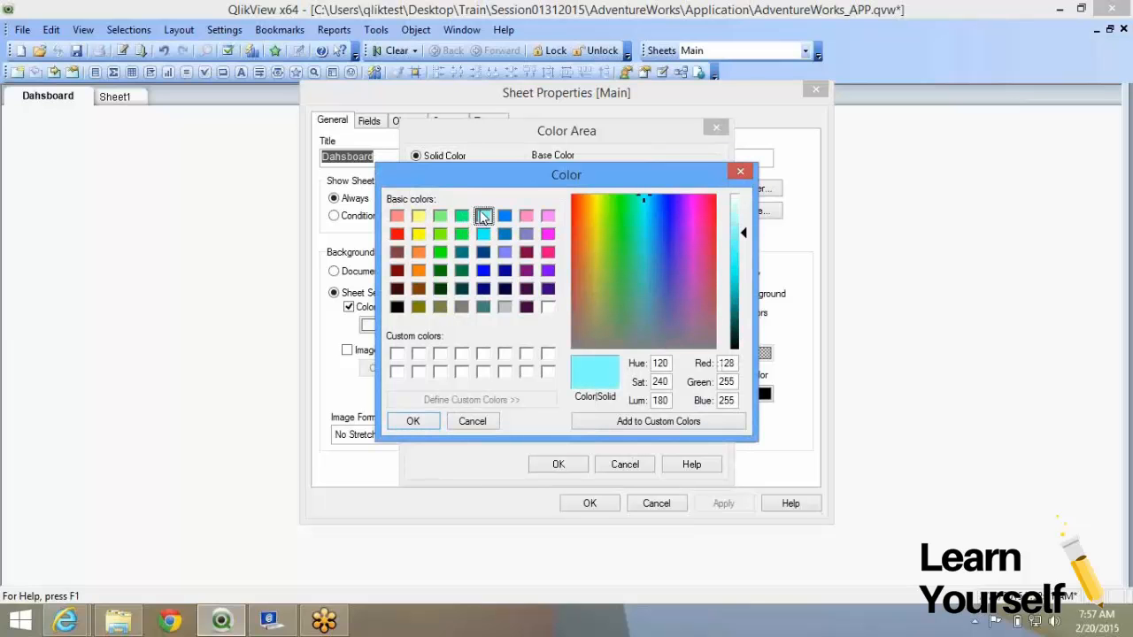
{"action": "left_click", "coordinate": [407, 422]}
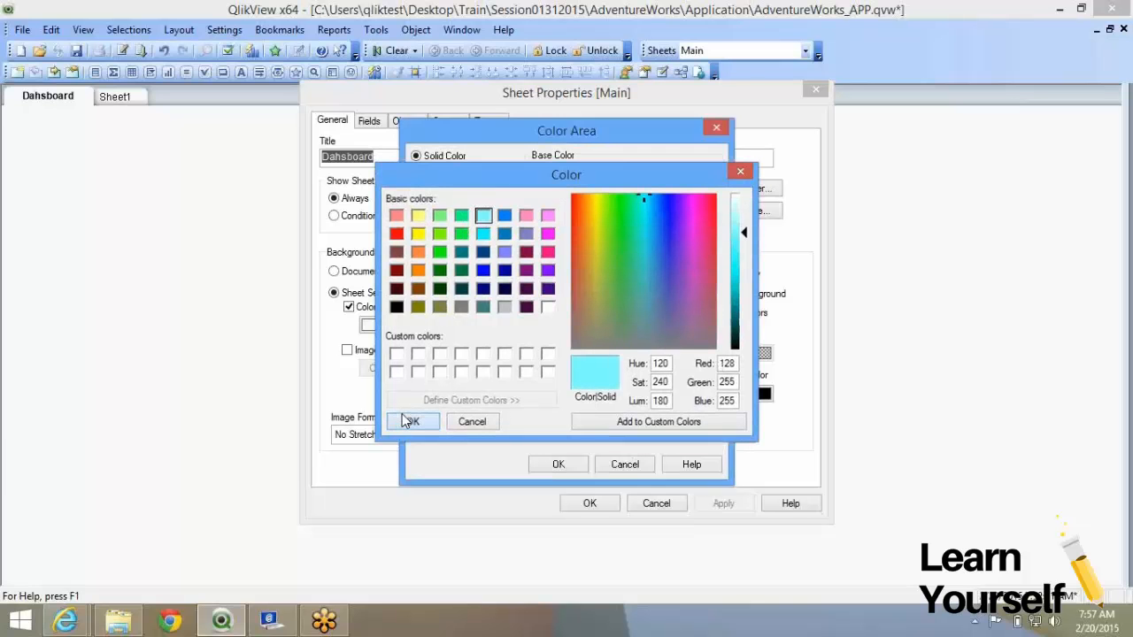
{"action": "left_click", "coordinate": [556, 464]}
{"action": "left_click", "coordinate": [730, 506]}
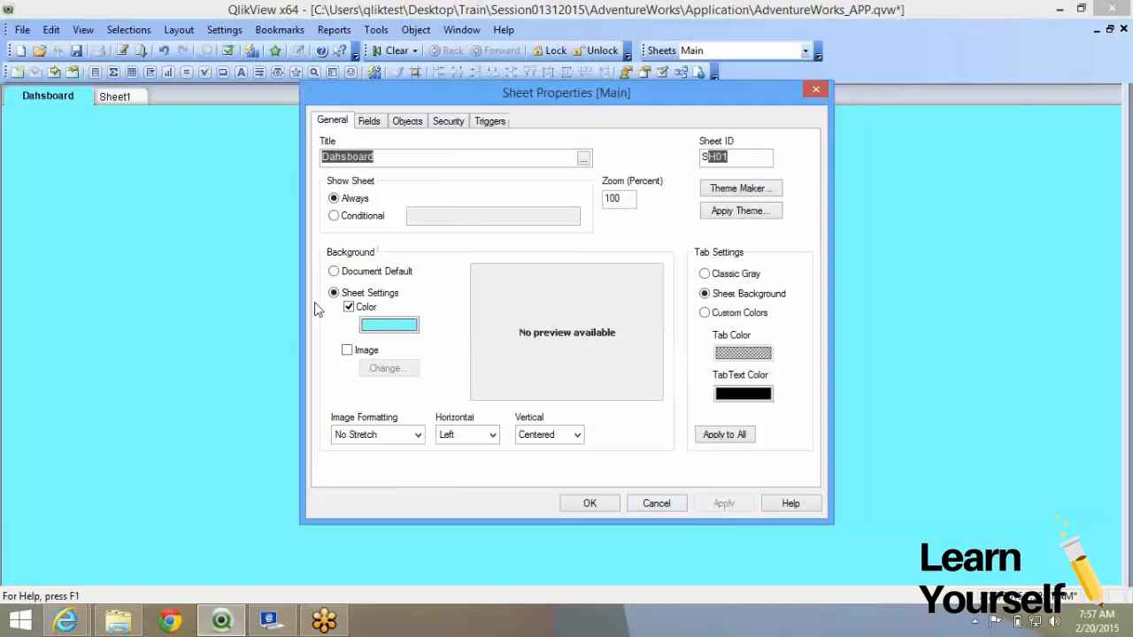
{"action": "left_click", "coordinate": [347, 351]}
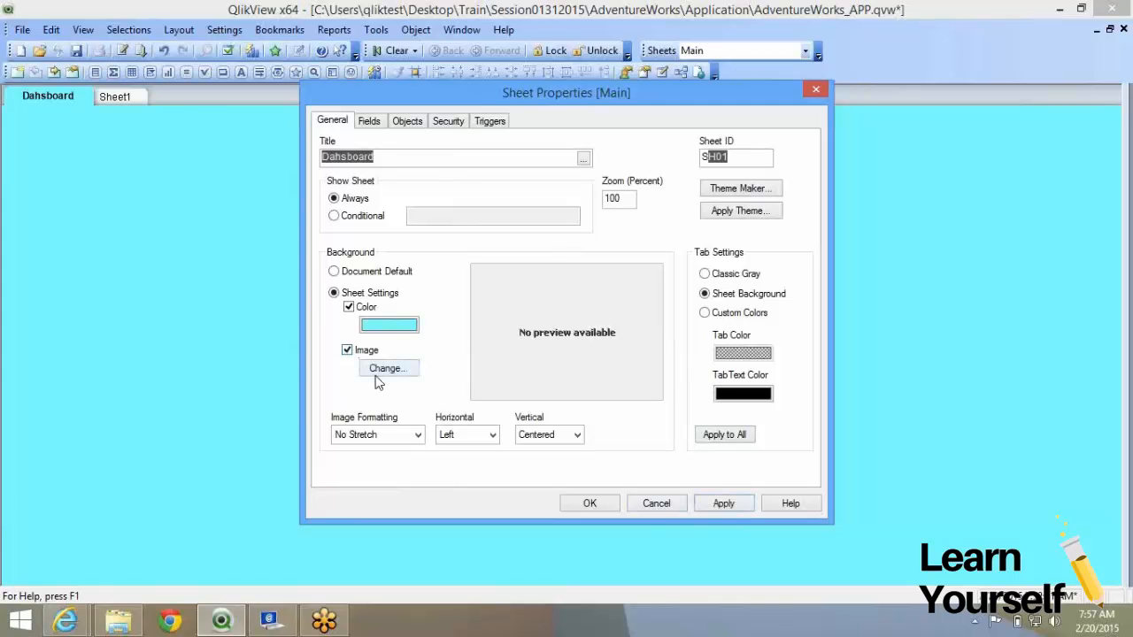
Choose the downloaded Adventure Works Cycles logo as the sheet's background image and apply it.
{"action": "left_click", "coordinate": [375, 371]}
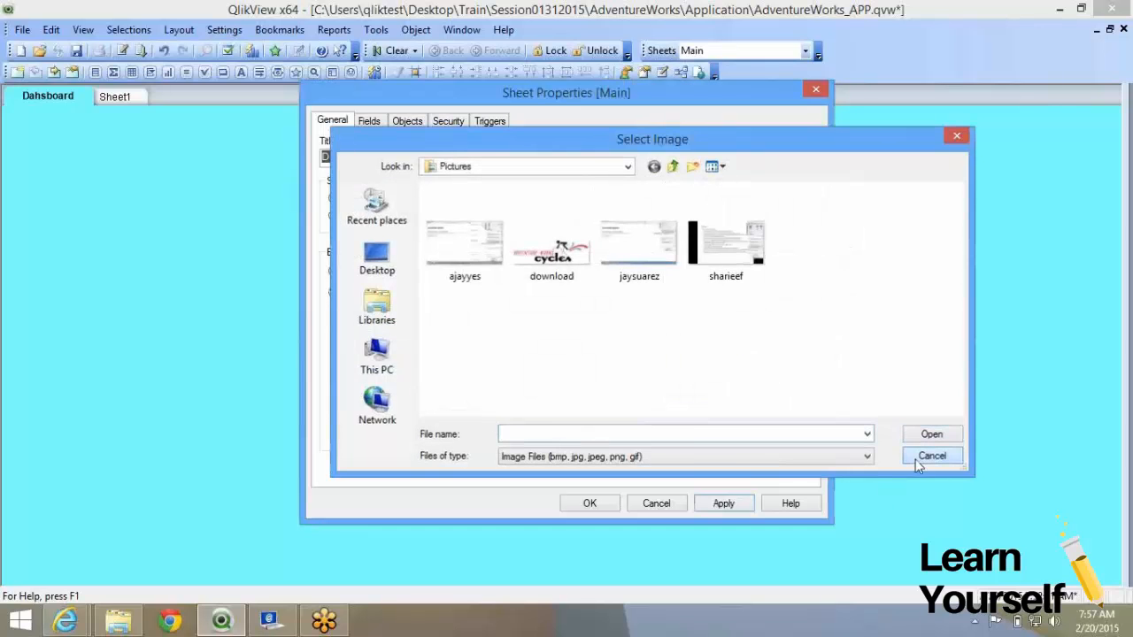
{"action": "left_click", "coordinate": [915, 460]}
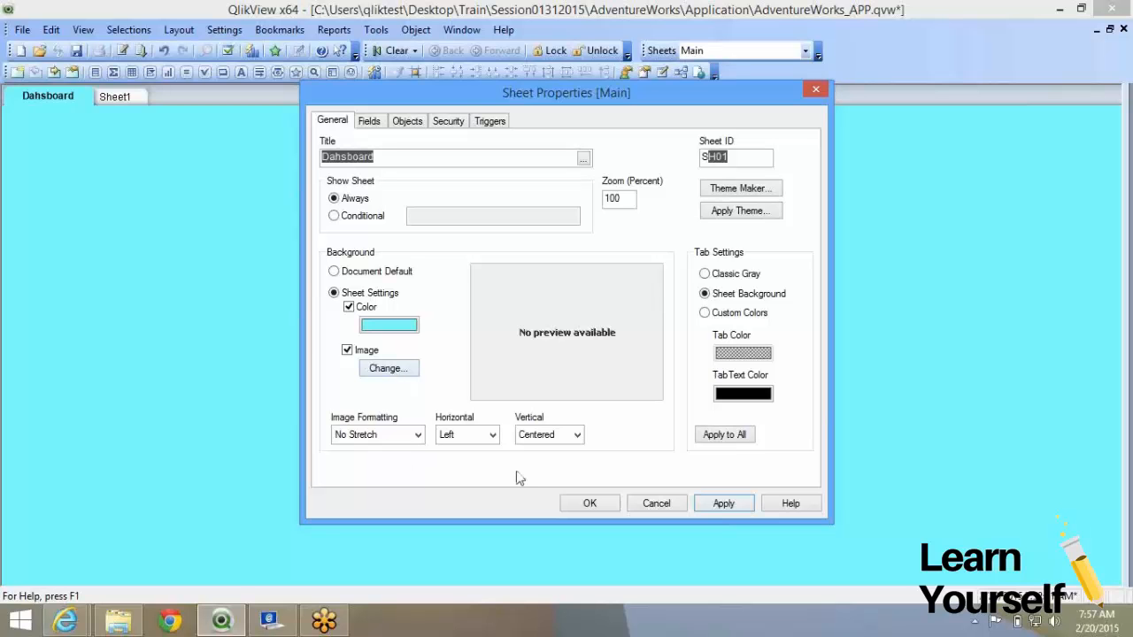
{"action": "left_click", "coordinate": [389, 369]}
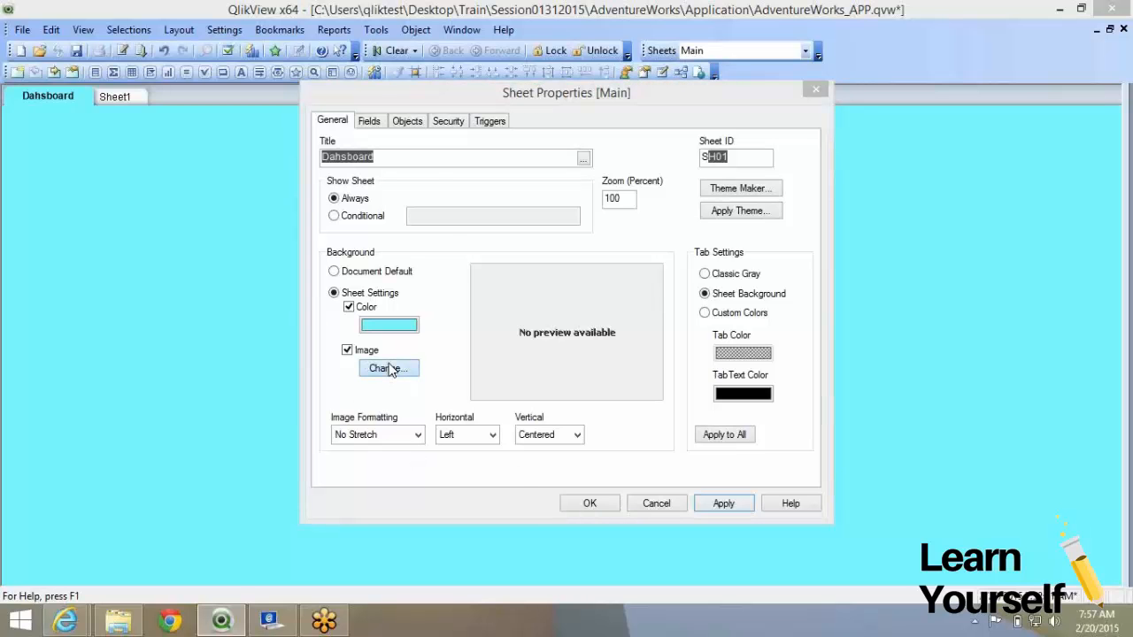
{"action": "left_click", "coordinate": [548, 257]}
{"action": "double_click", "coordinate": [549, 256]}
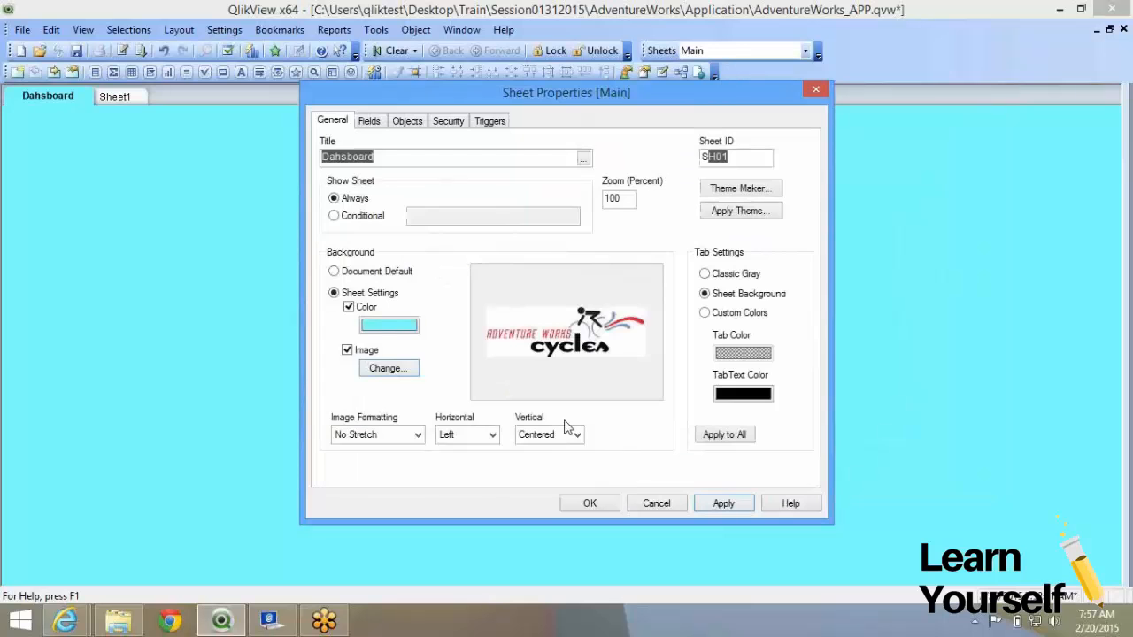
{"action": "left_click", "coordinate": [722, 503]}
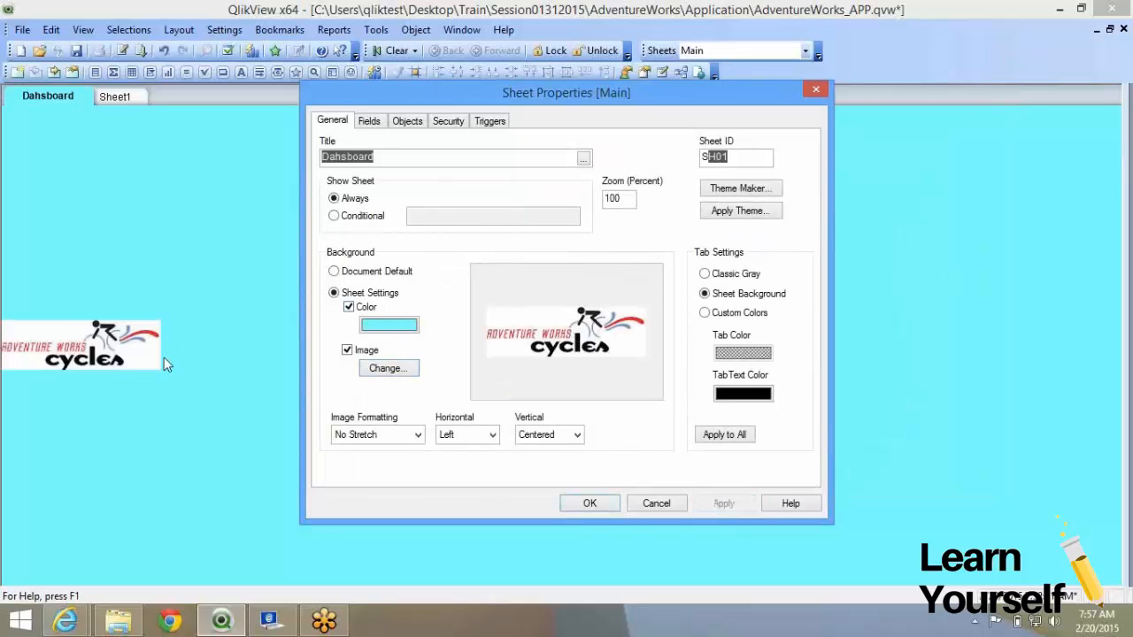
Try the Fill and then the Keep Aspect image formatting on the logo background.
{"action": "left_click", "coordinate": [399, 438]}
{"action": "left_click", "coordinate": [389, 465]}
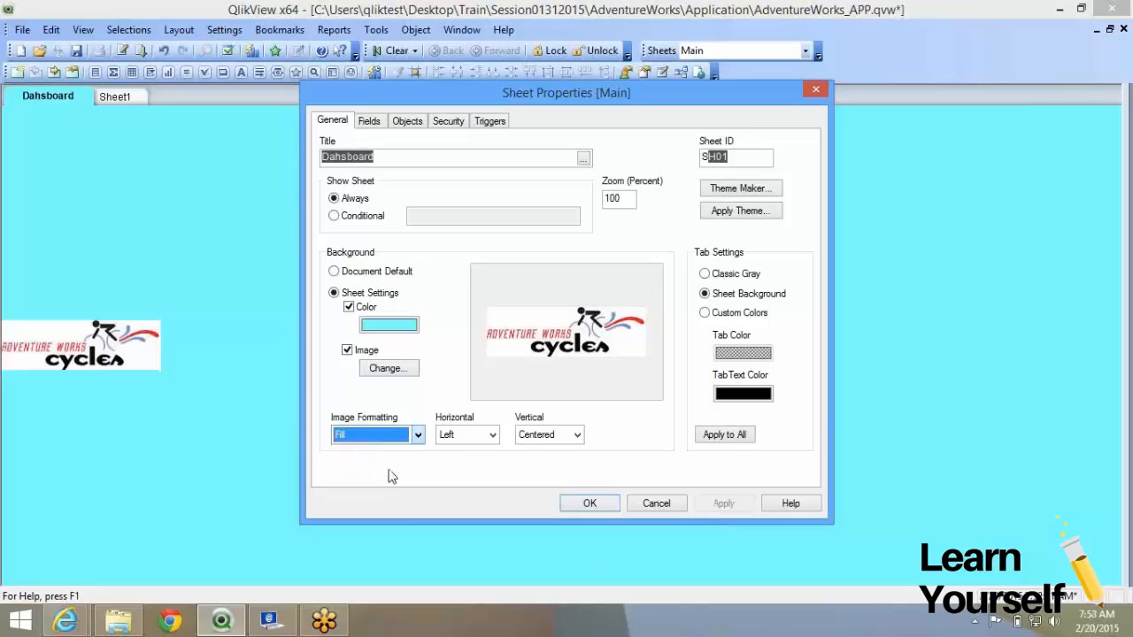
{"action": "left_click", "coordinate": [722, 505]}
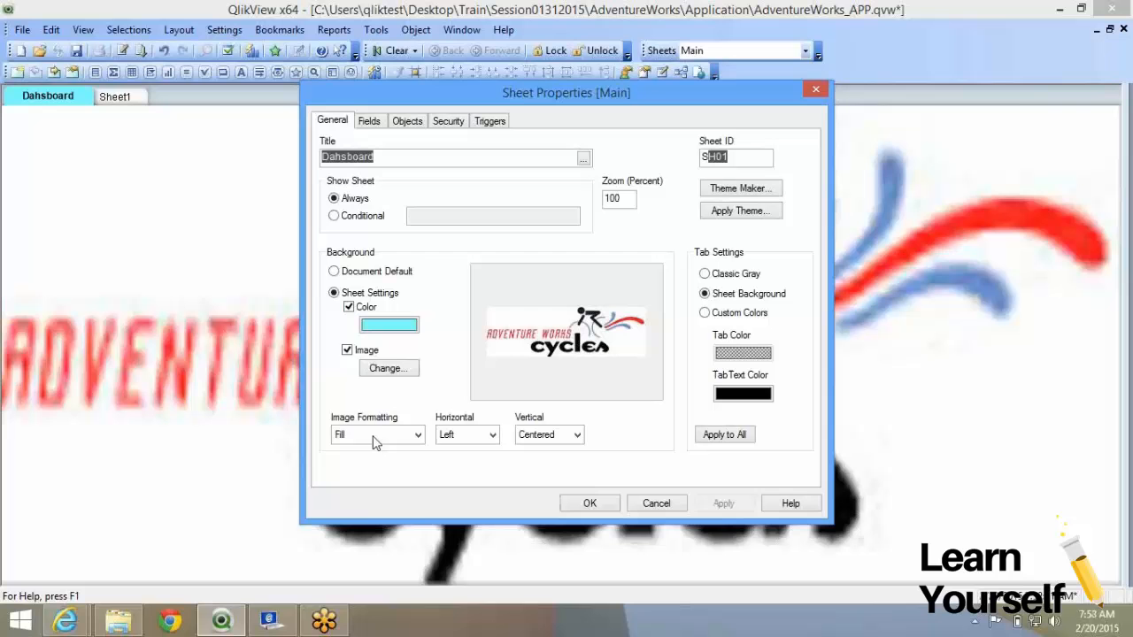
{"action": "left_click", "coordinate": [373, 434]}
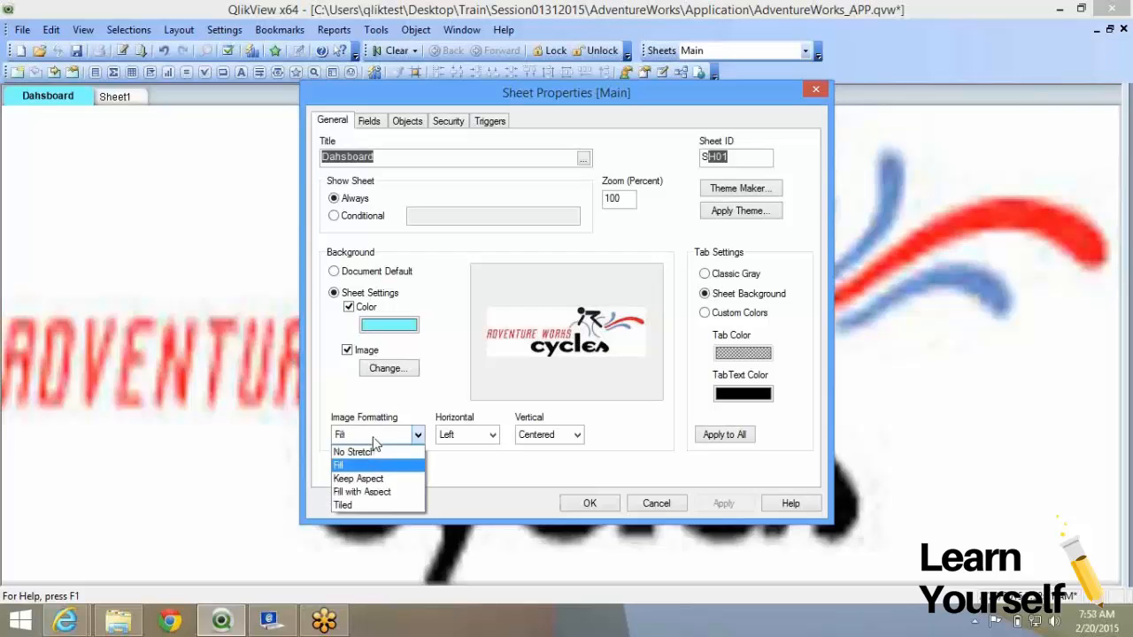
{"action": "left_click", "coordinate": [376, 477]}
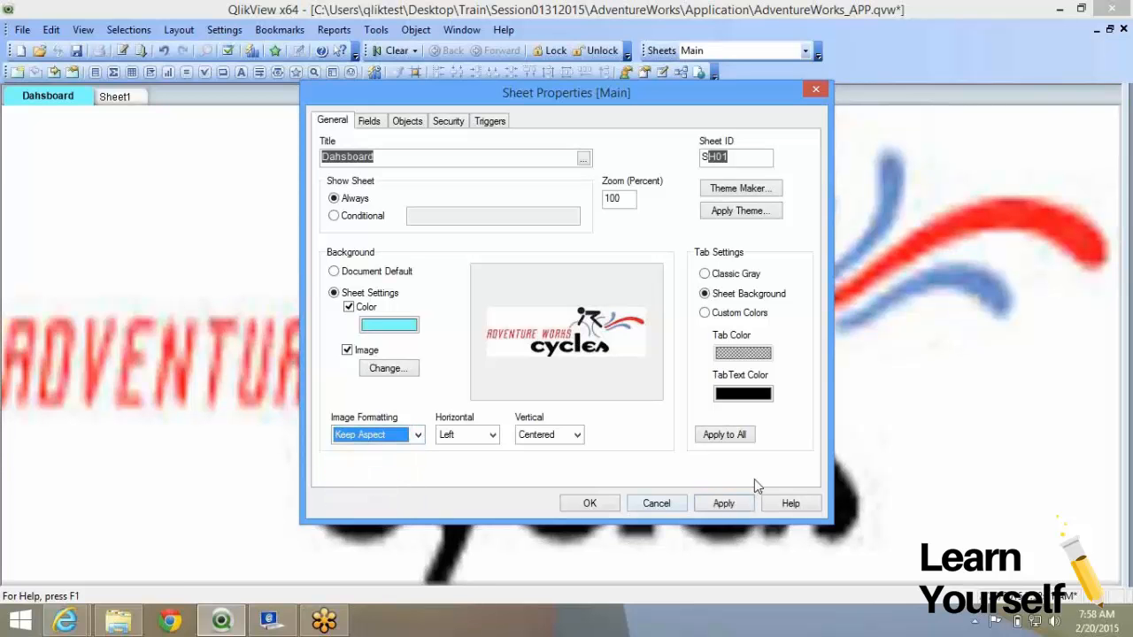
{"action": "left_click", "coordinate": [723, 504]}
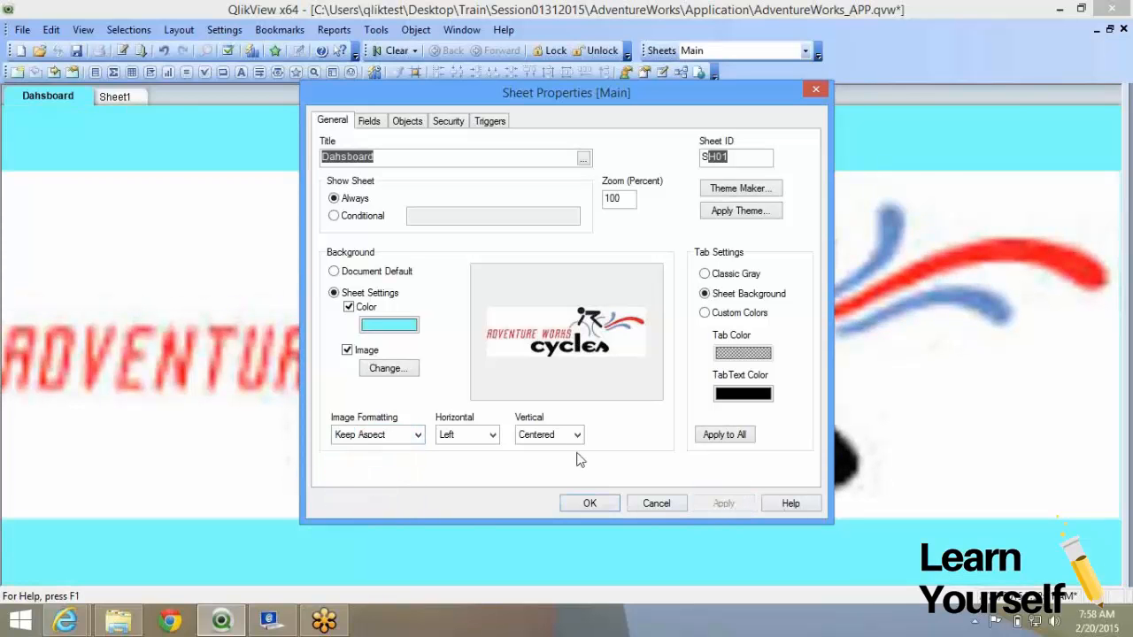
Try the Fill with Aspect and Tile layouts for the logo background.
{"action": "left_click", "coordinate": [379, 435]}
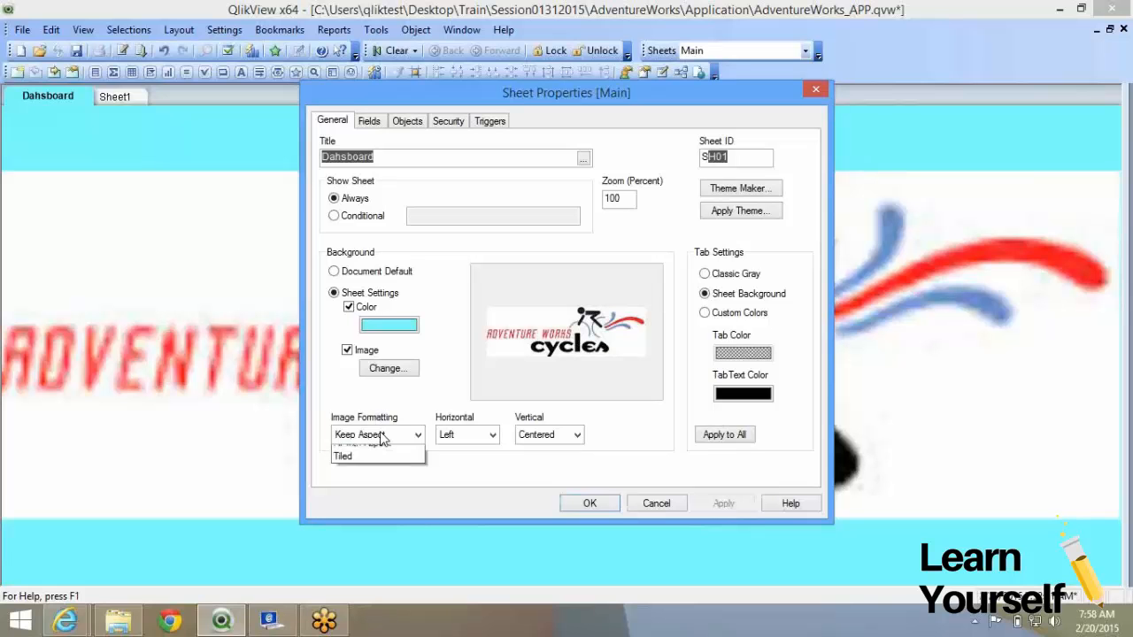
{"action": "left_click", "coordinate": [407, 492]}
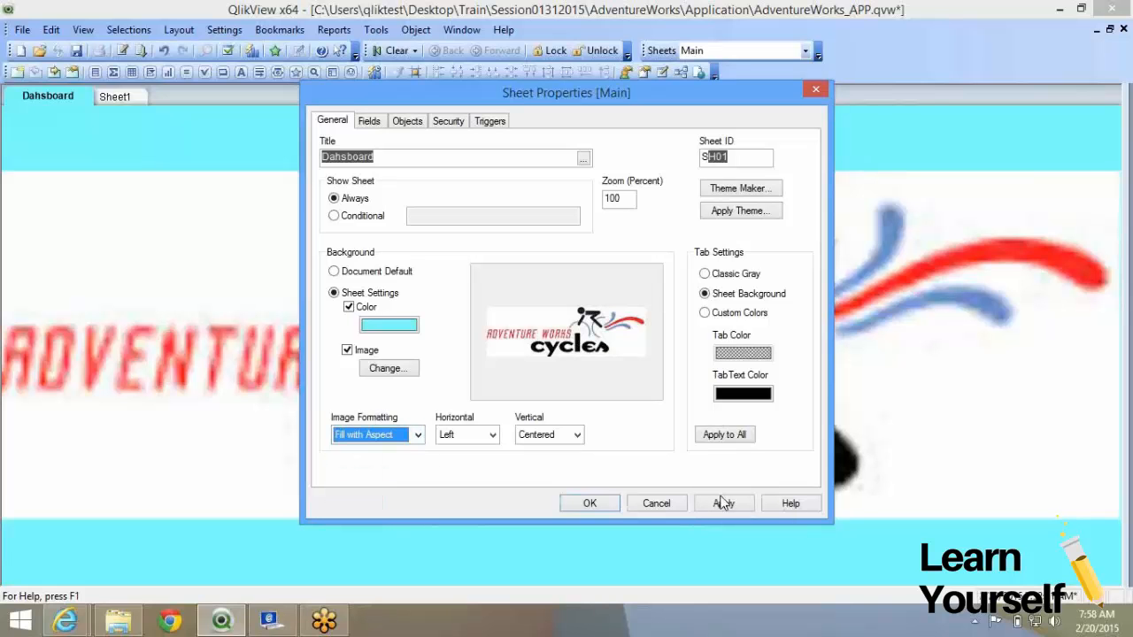
{"action": "left_click", "coordinate": [723, 504]}
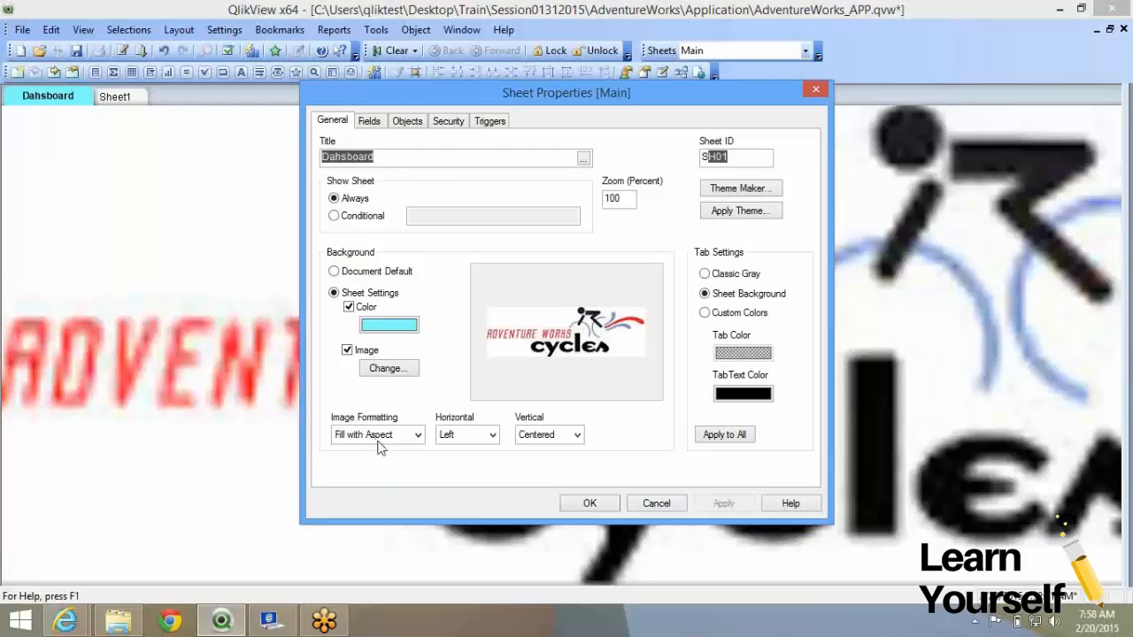
{"action": "left_click", "coordinate": [379, 436]}
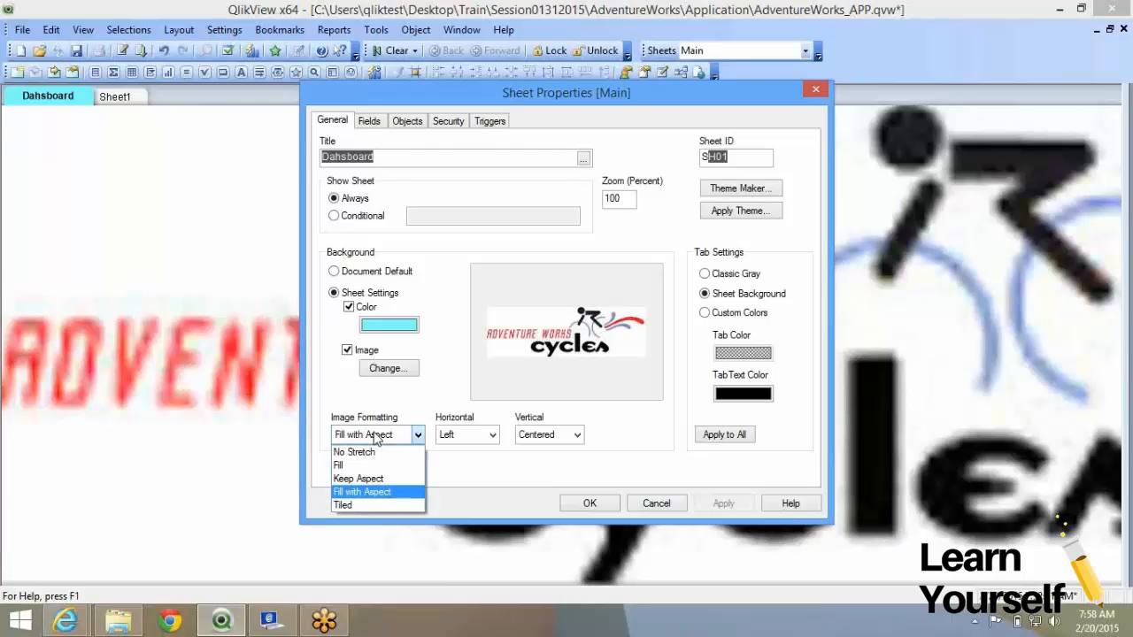
{"action": "left_click", "coordinate": [372, 505]}
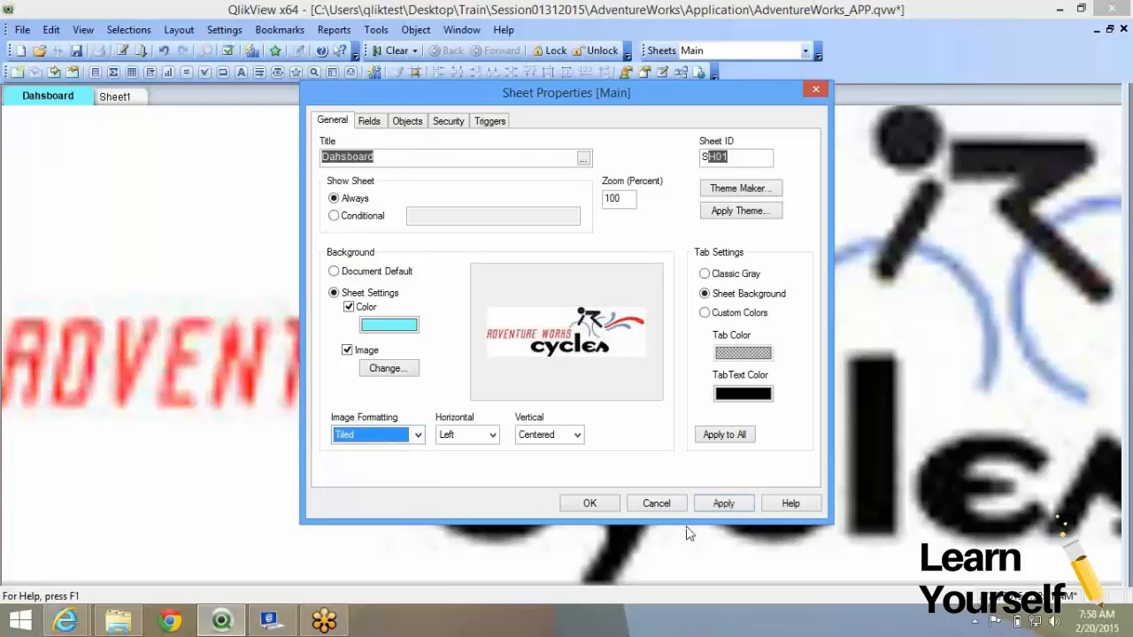
{"action": "left_click", "coordinate": [718, 507]}
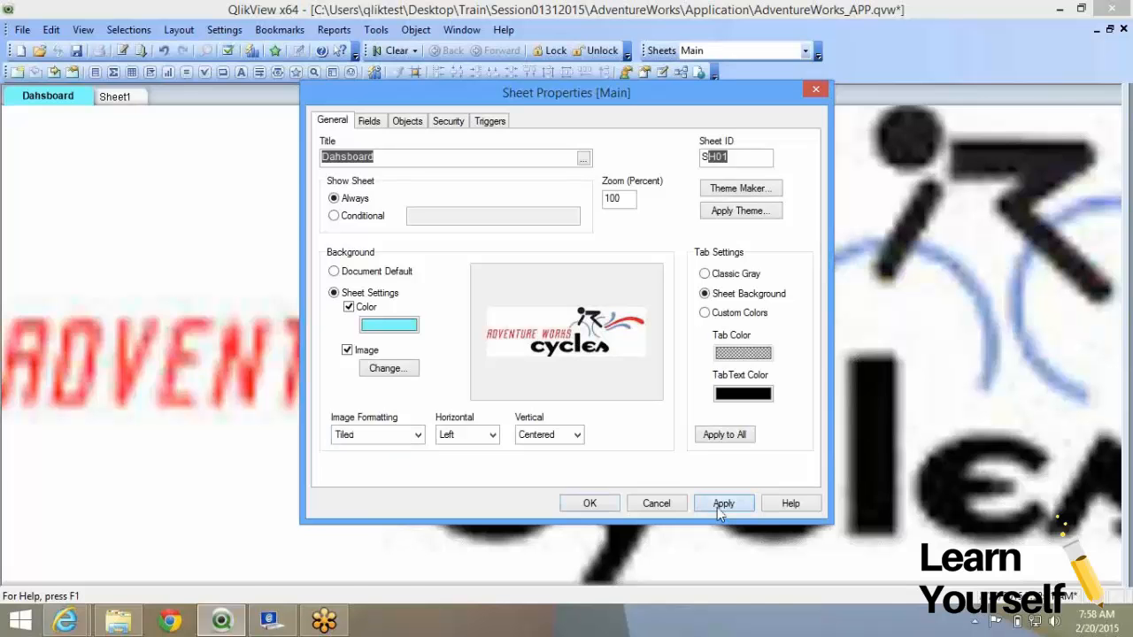
{"action": "left_click", "coordinate": [383, 436]}
{"action": "left_click", "coordinate": [445, 484]}
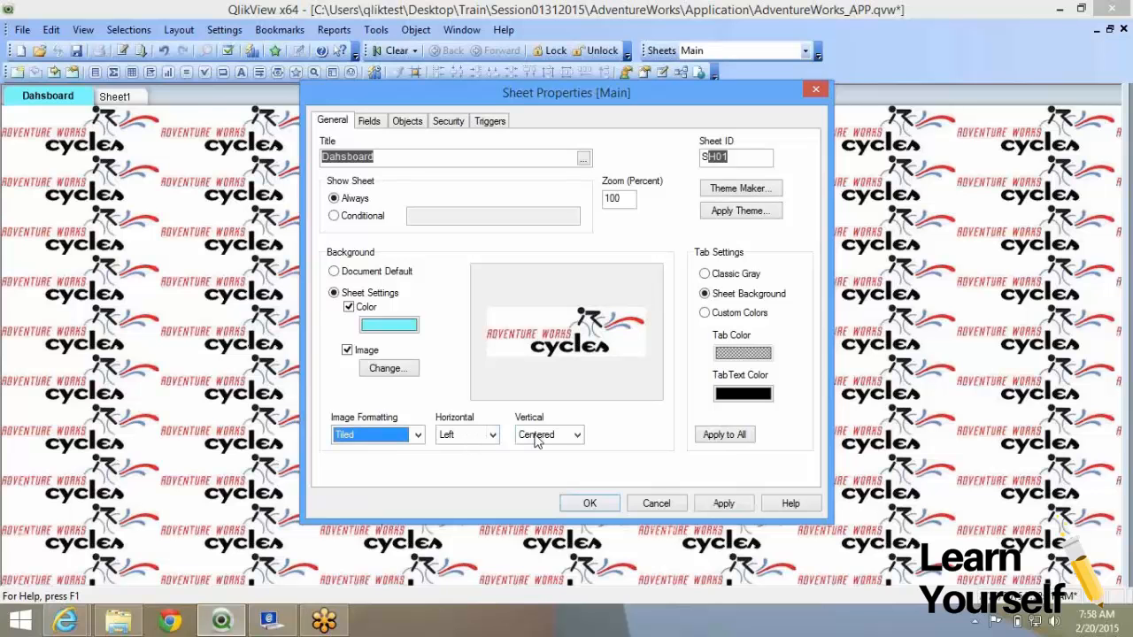
Set the logo background to No Stretch, centred horizontally, and apply.
{"action": "left_click", "coordinate": [387, 438]}
{"action": "left_click", "coordinate": [372, 451]}
{"action": "left_click", "coordinate": [722, 503]}
{"action": "left_click", "coordinate": [491, 434]}
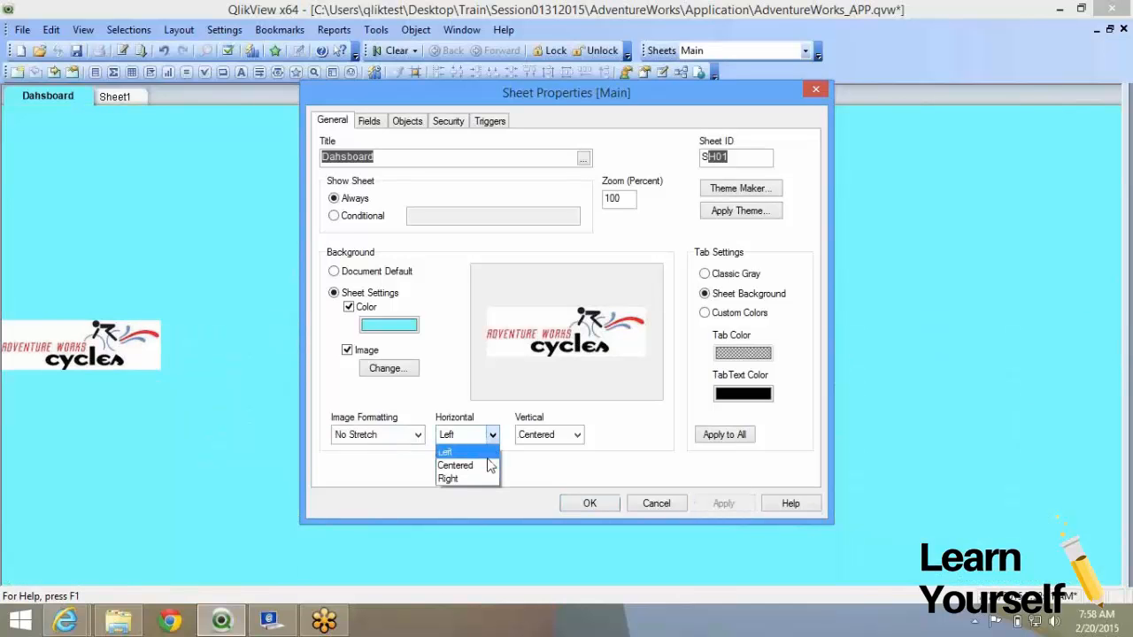
{"action": "left_click", "coordinate": [489, 466]}
{"action": "left_click", "coordinate": [742, 506]}
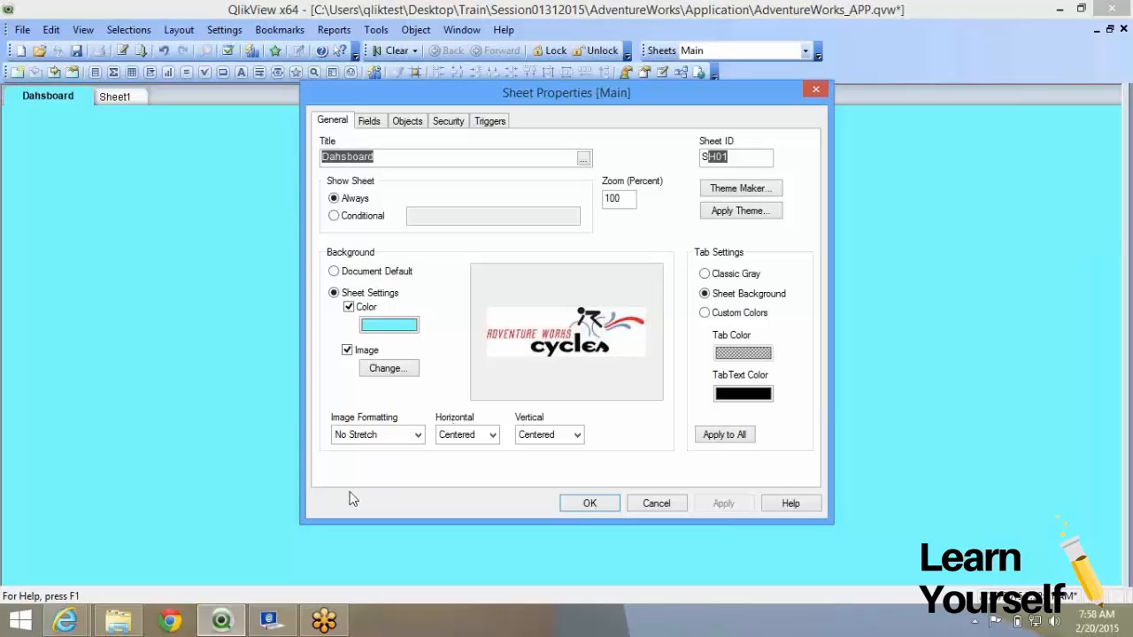
Open and maximise a new browser window, then search Google for 'qlikview demos'.
{"action": "right_click", "coordinate": [226, 624]}
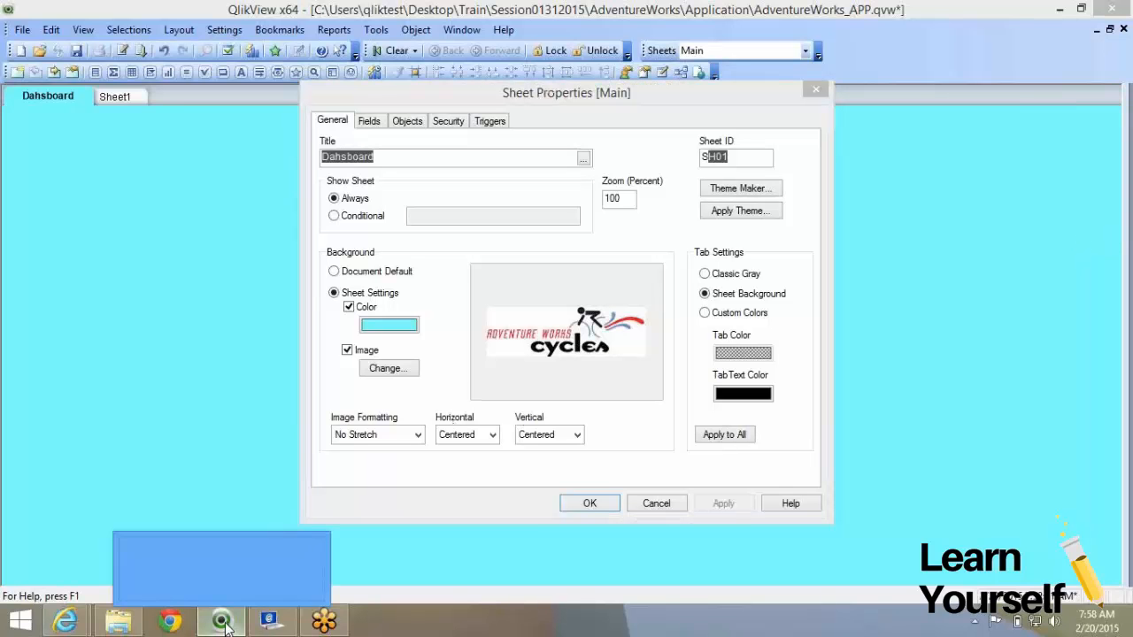
{"action": "left_click", "coordinate": [246, 541]}
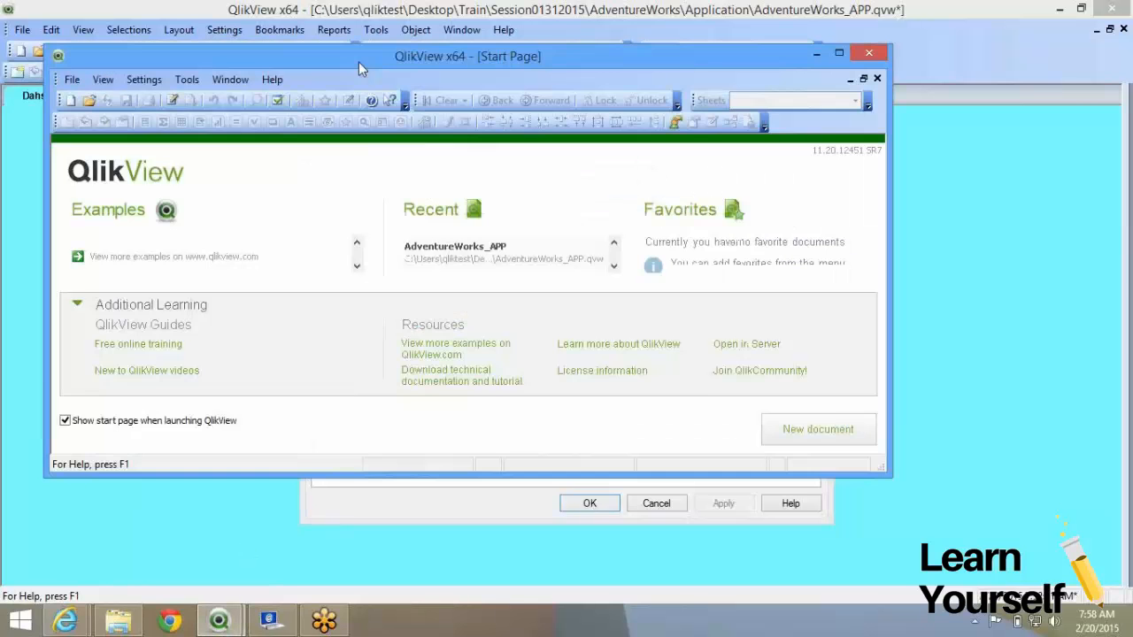
{"action": "double_click", "coordinate": [358, 62]}
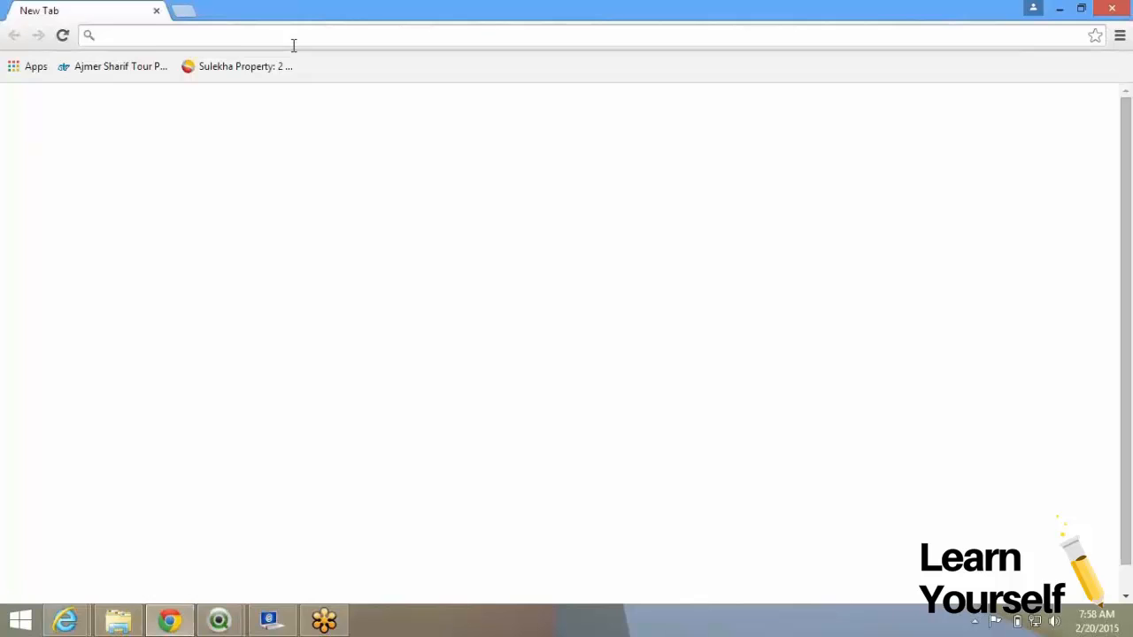
{"action": "type", "text": "qlikview demo"}
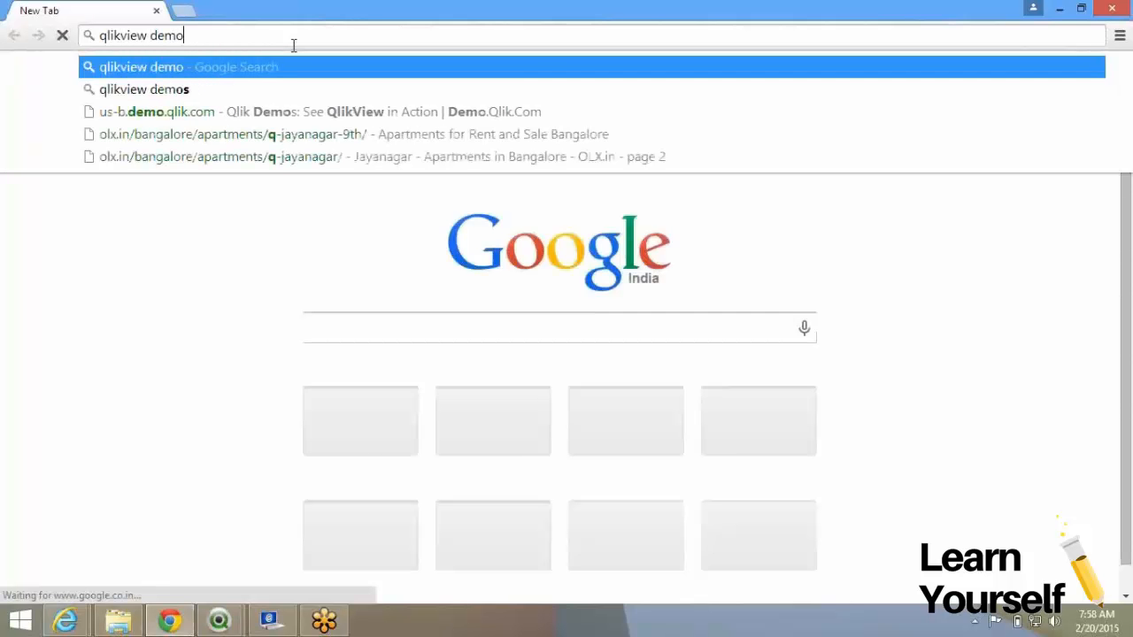
{"action": "type", "text": "s"}
{"action": "key", "text": "Return"}
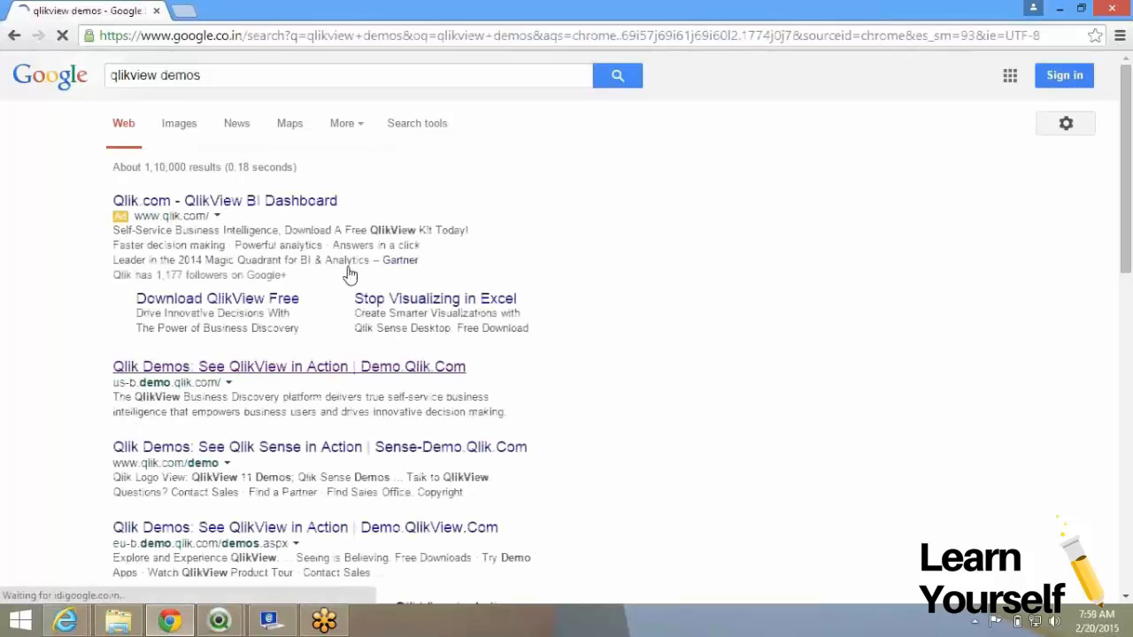
Switch between windows and return to QlikView's Sheet Properties.
{"action": "key", "text": "alt+Tab"}
{"action": "key", "text": "alt+Tab"}
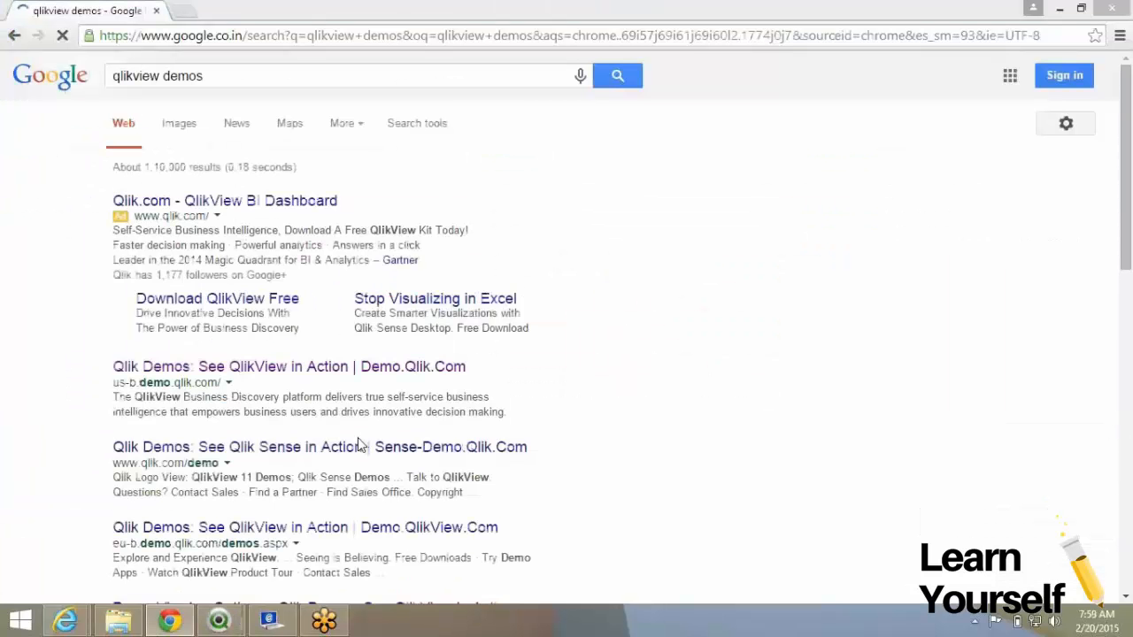
{"action": "key", "text": "alt+Tab"}
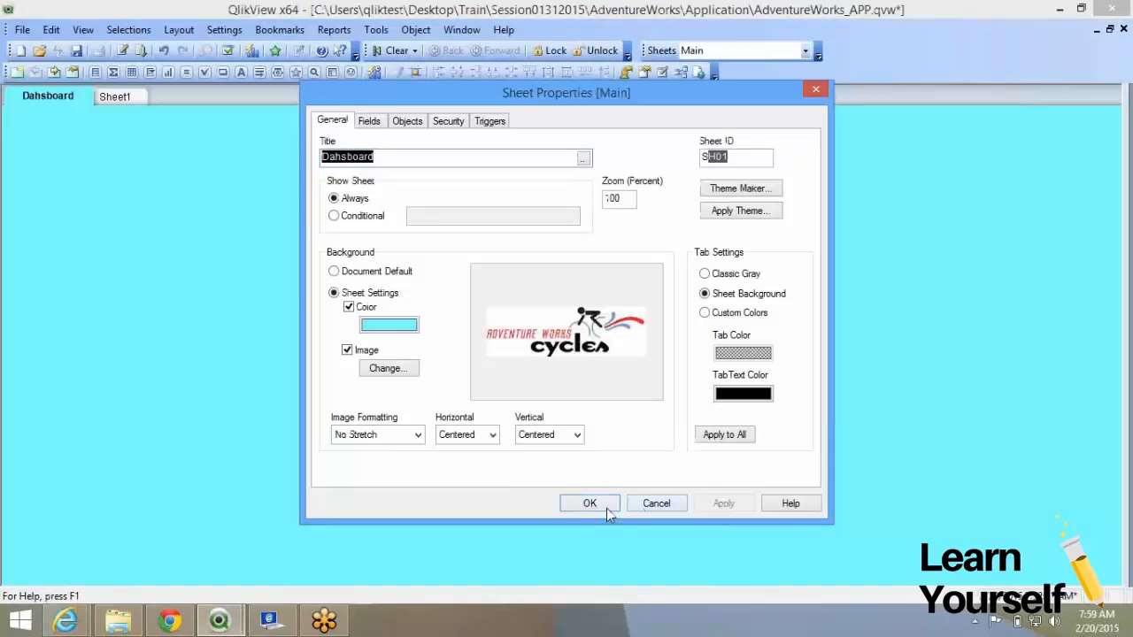
{"action": "key", "text": "alt+Tab"}
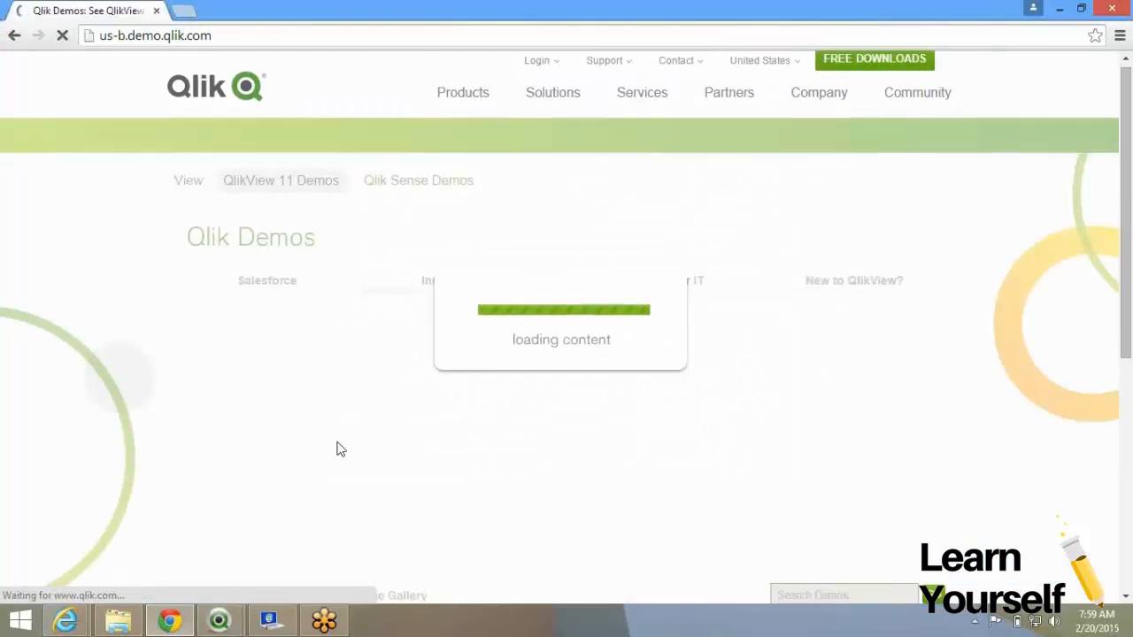
Launch the Retailer EPOS Data Analysis demo from the Qlik Demos page.
{"action": "scroll", "coordinate": [337, 449], "scroll_direction": "down", "scroll_amount": 5}
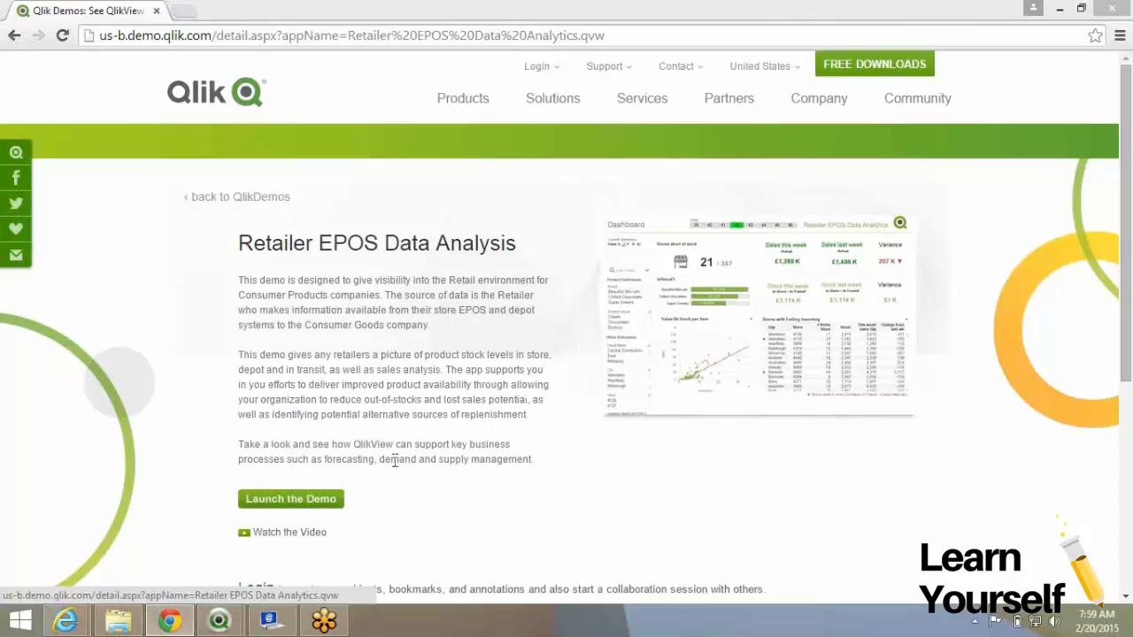
{"action": "left_click", "coordinate": [317, 501]}
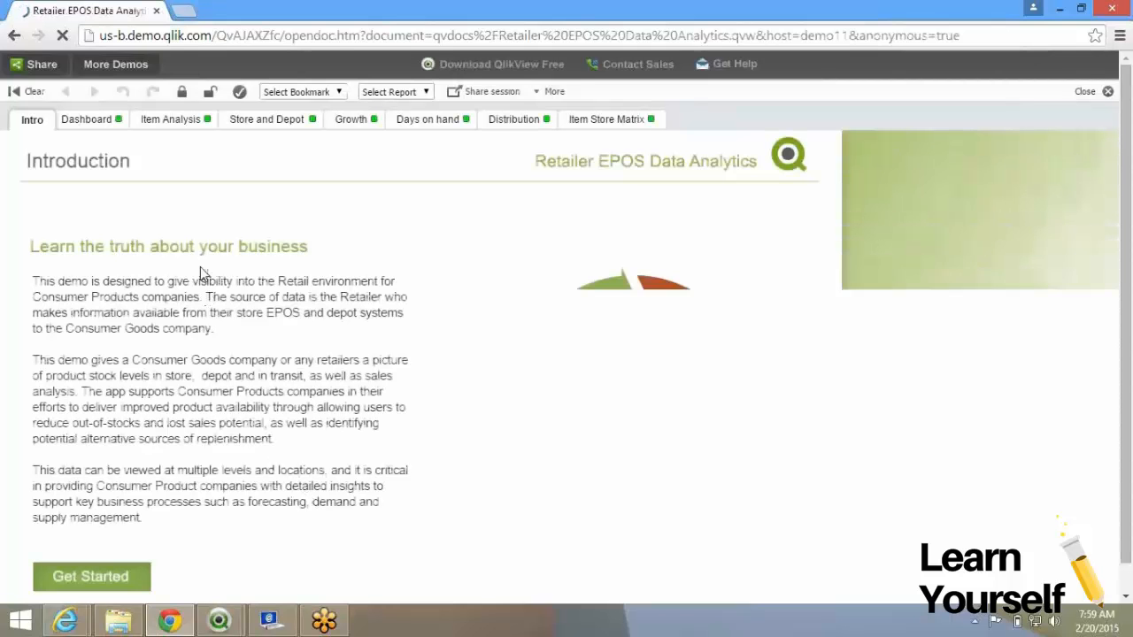
Open the Retailer EPOS demo's Dashboard sheet and check its right-click menu before dismissing it.
{"action": "left_click", "coordinate": [83, 126]}
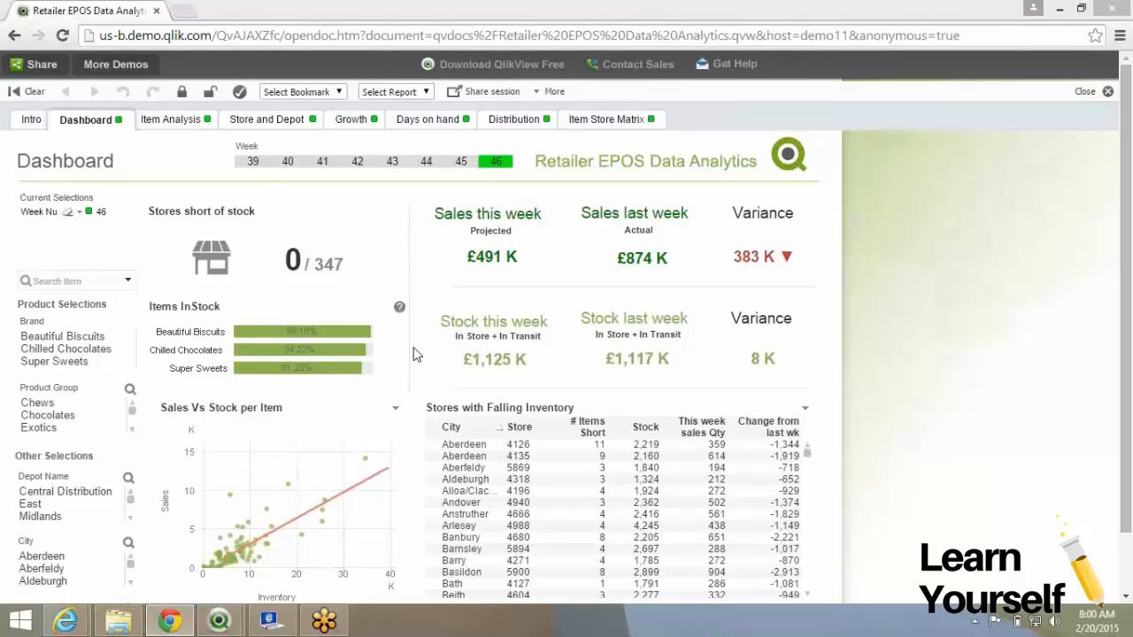
{"action": "left_click", "coordinate": [862, 280]}
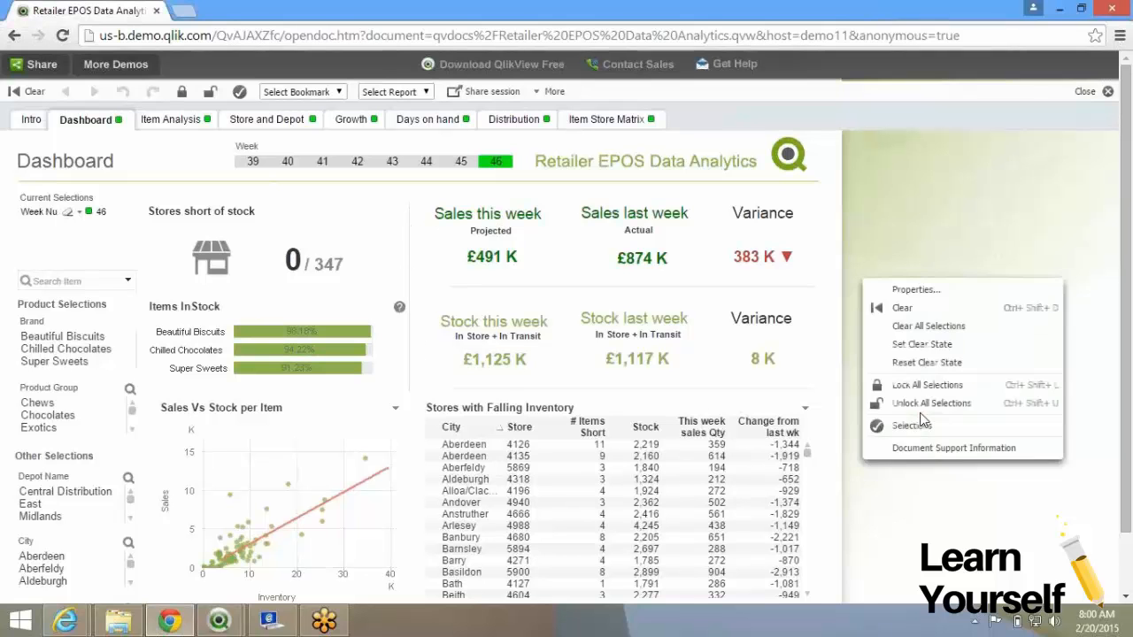
{"action": "left_click", "coordinate": [906, 185]}
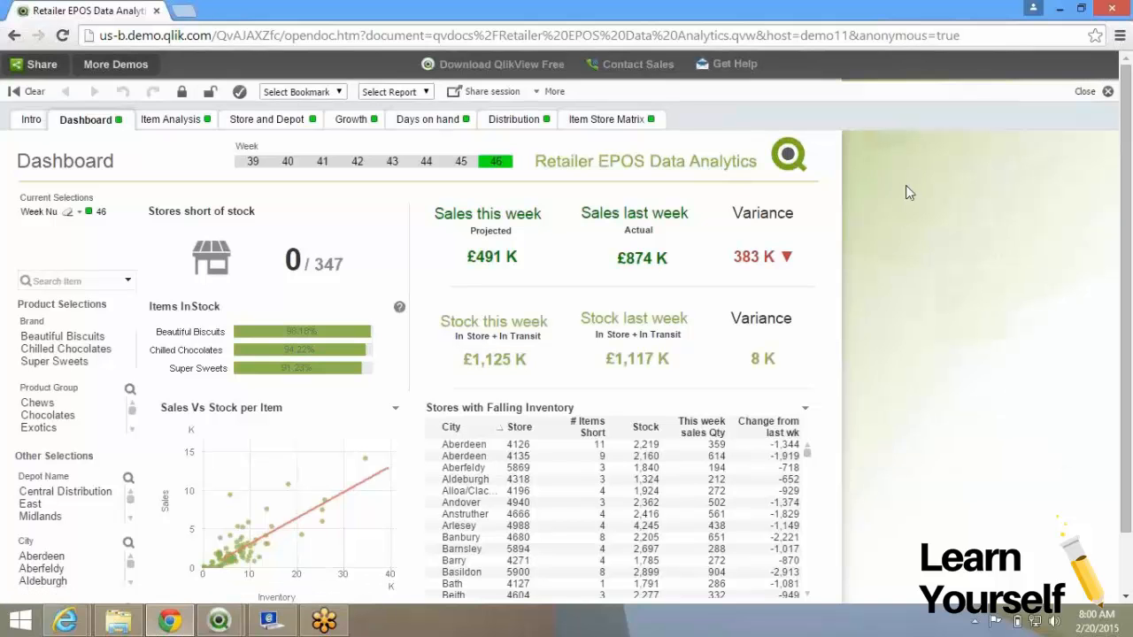
{"action": "right_click", "coordinate": [905, 185]}
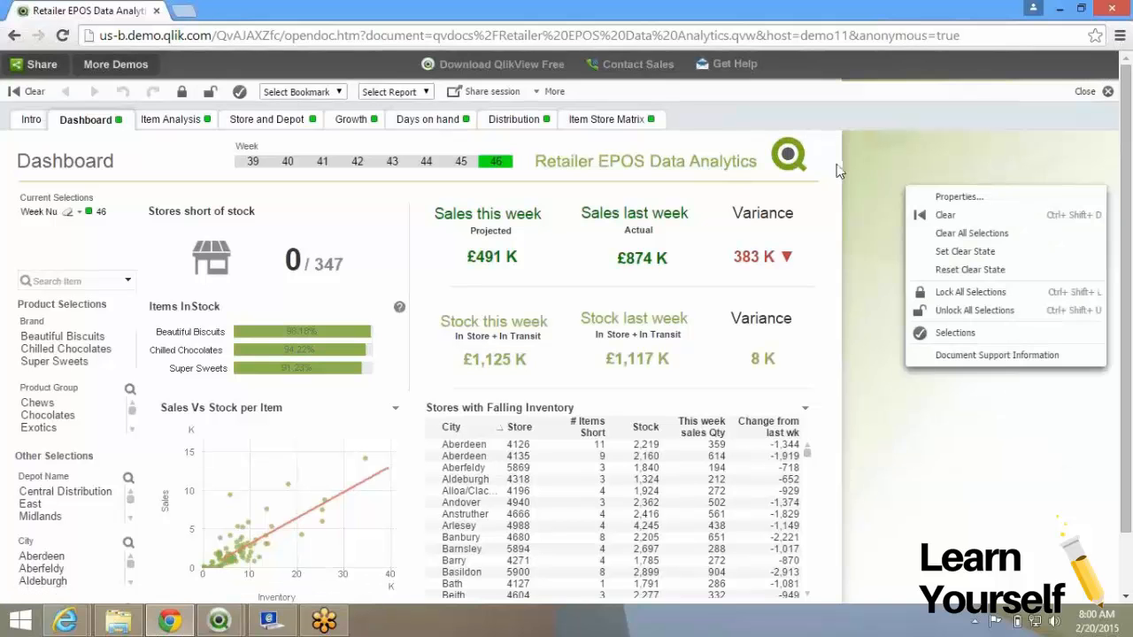
{"action": "left_click", "coordinate": [855, 196]}
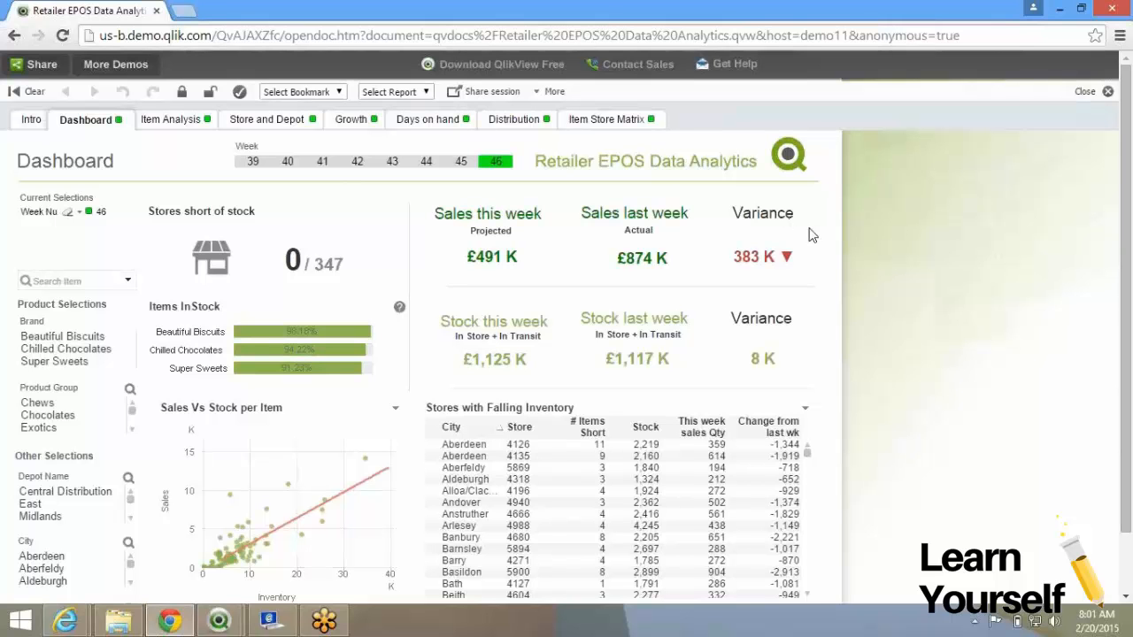
Align the logo background Left horizontally and Top vertically, and confirm with OK.
{"action": "key", "text": "alt+Tab"}
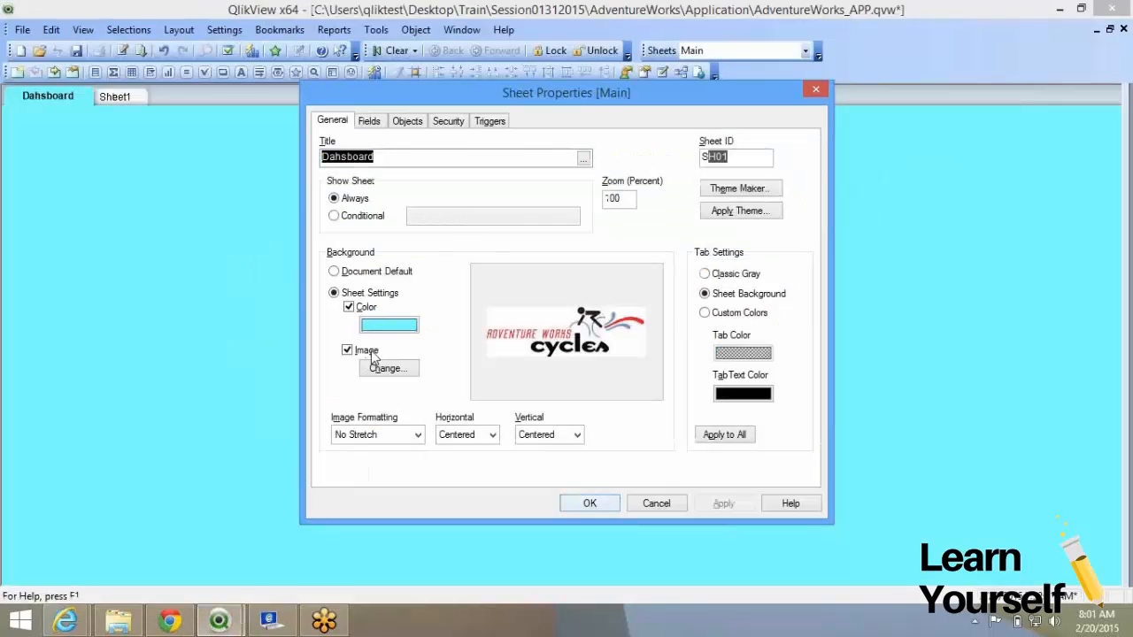
{"action": "left_click", "coordinate": [492, 435]}
{"action": "left_click", "coordinate": [483, 452]}
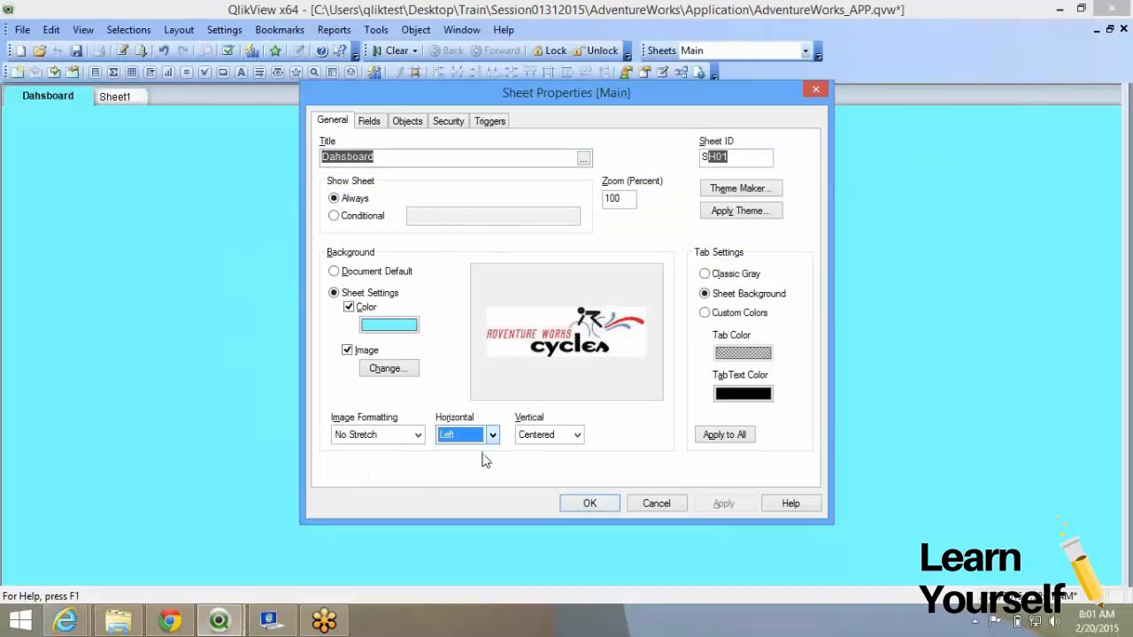
{"action": "left_click", "coordinate": [576, 434]}
{"action": "left_click", "coordinate": [539, 451]}
{"action": "left_click", "coordinate": [587, 501]}
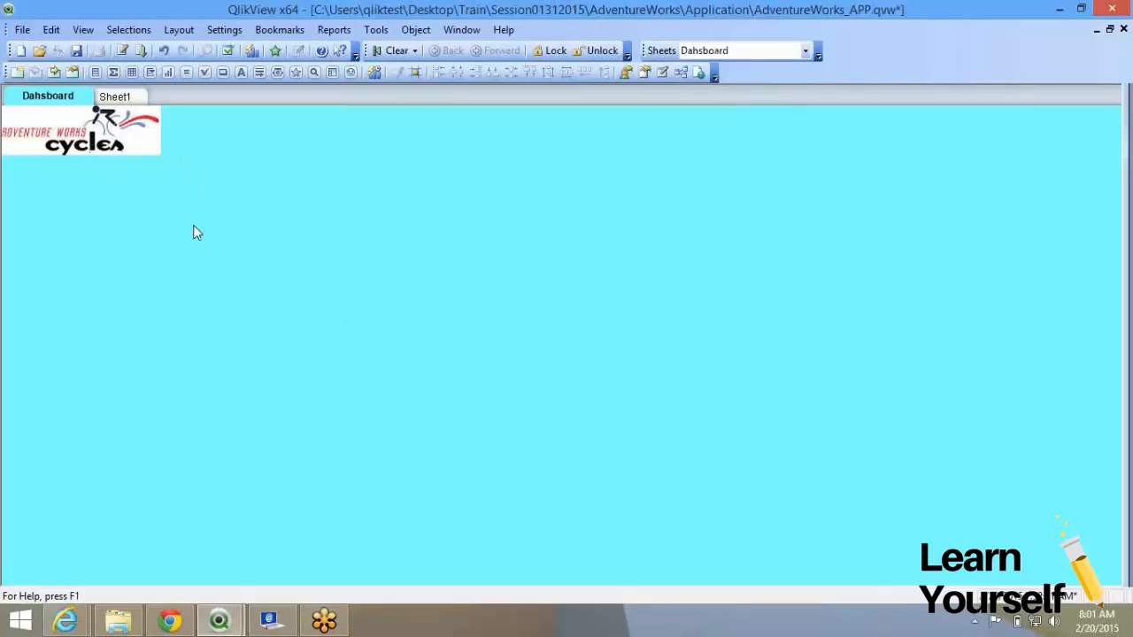
In the Dashboard sheet's properties, set Tab Settings to Classic Gray and apply.
{"action": "right_click", "coordinate": [367, 232]}
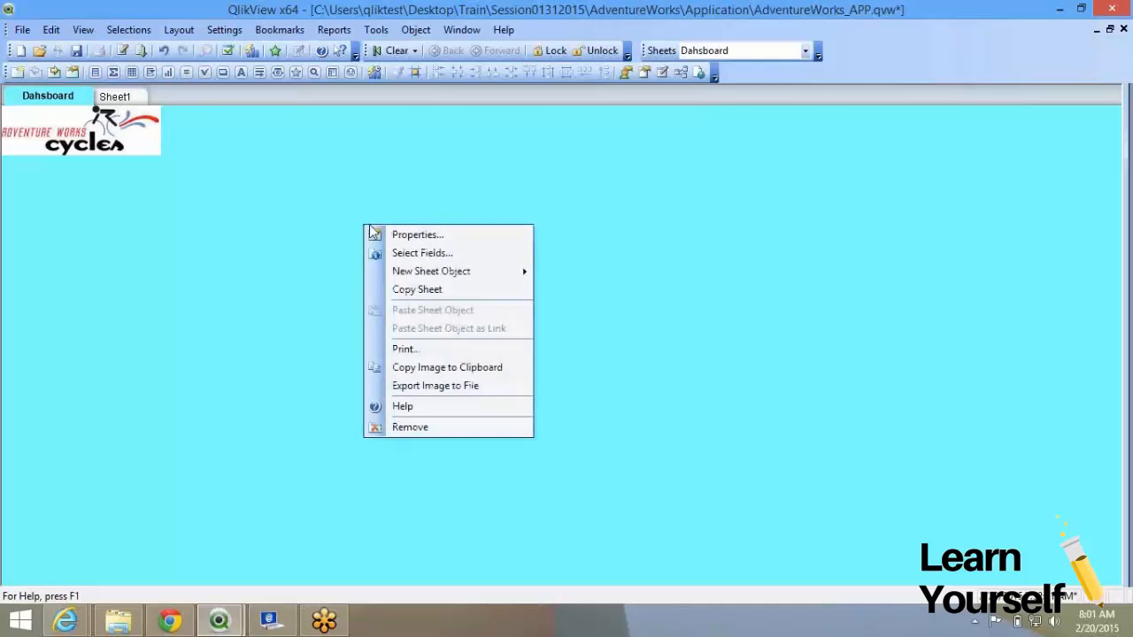
{"action": "left_click", "coordinate": [377, 235]}
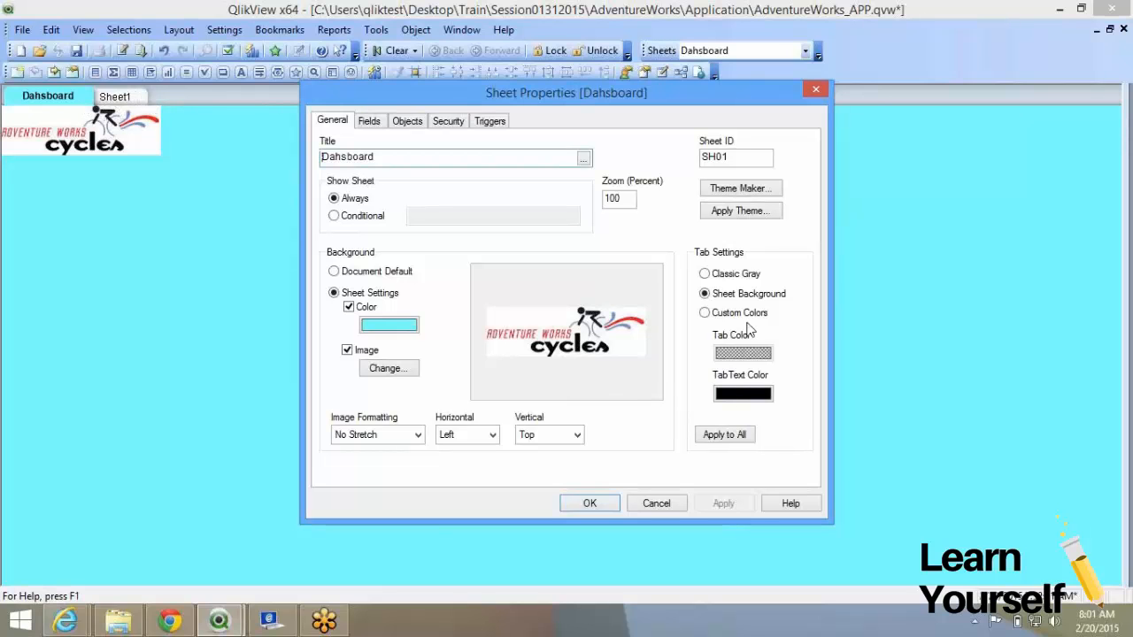
{"action": "left_click", "coordinate": [705, 274]}
{"action": "left_click", "coordinate": [720, 505]}
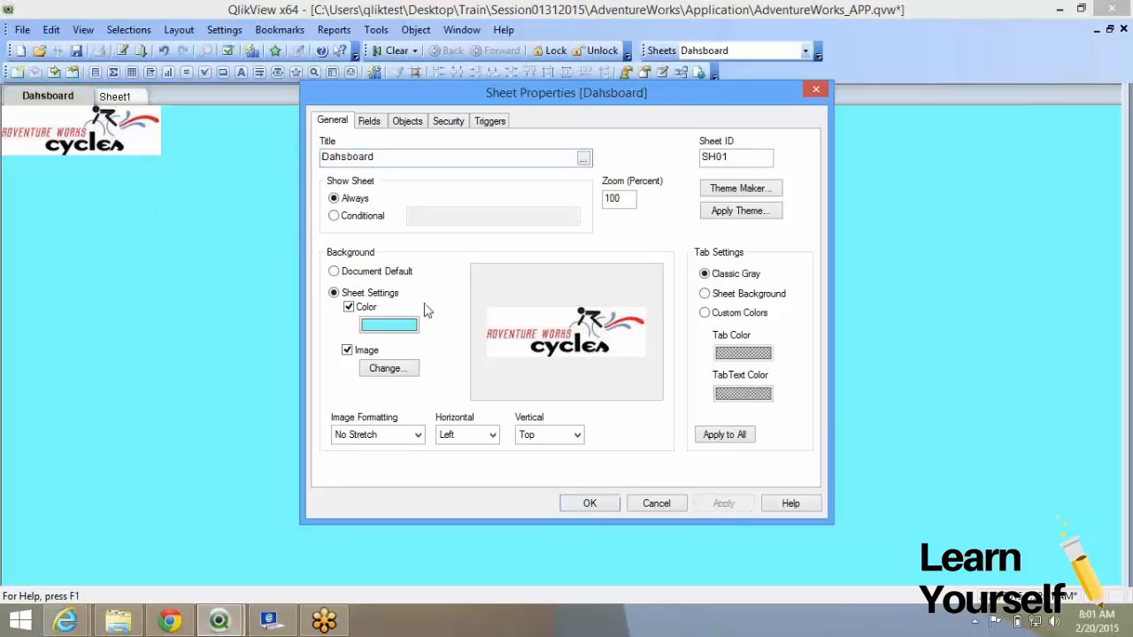
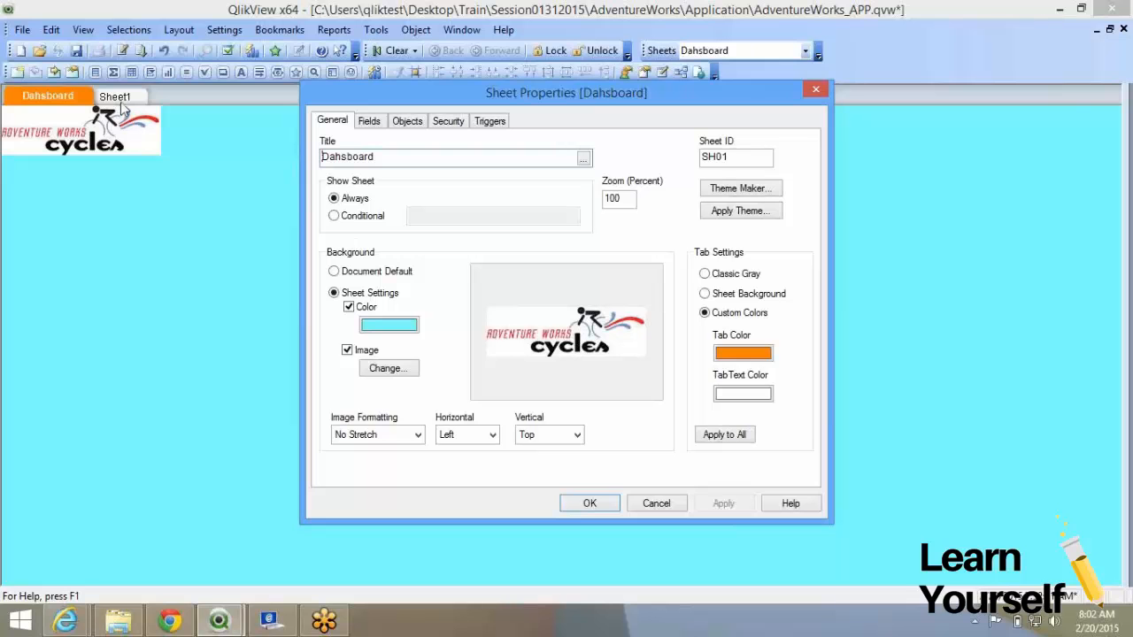
Apply the Dahsboard sheet's orange custom tab colours to all sheets, then view Sheet1.
{"action": "left_click", "coordinate": [741, 438]}
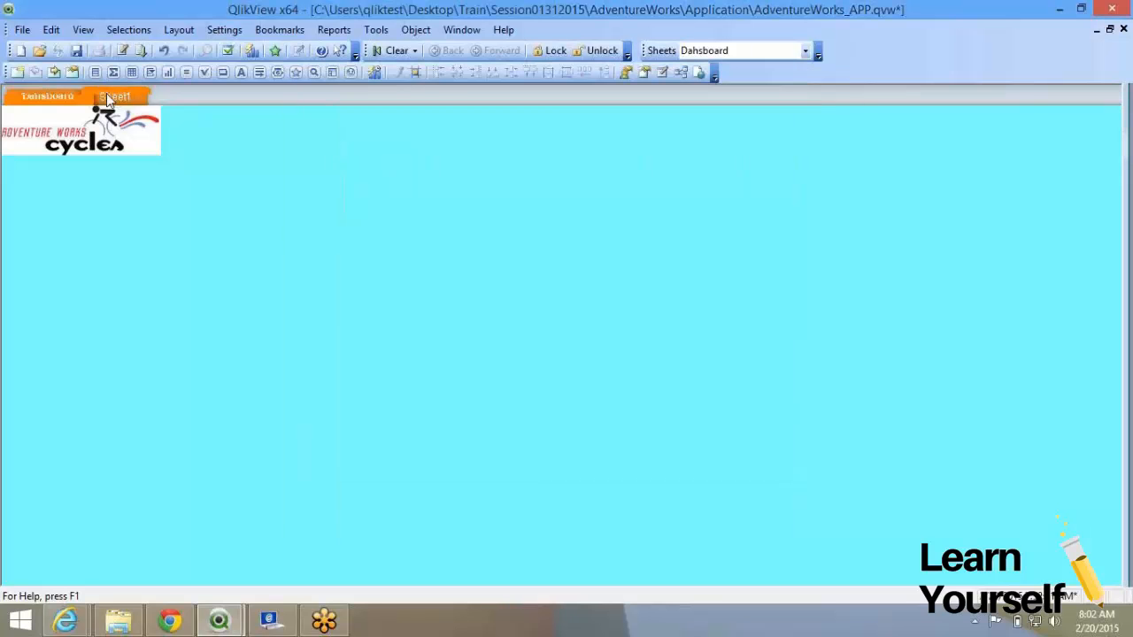
{"action": "left_click", "coordinate": [107, 95]}
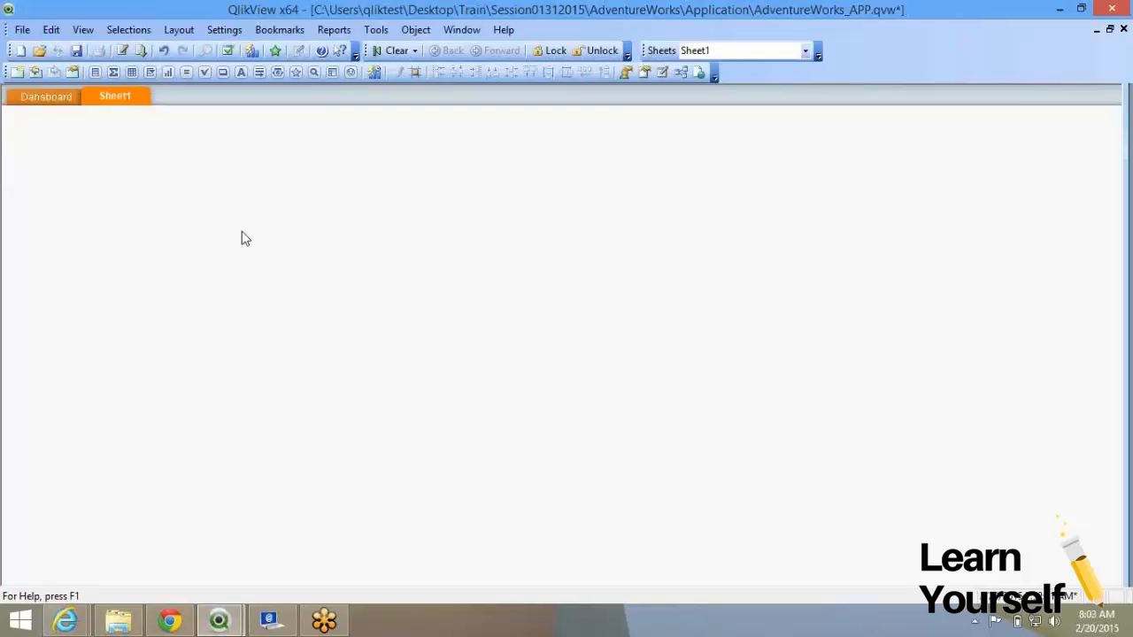
Reopen the Dahsboard sheet's properties and show the Fields page of available list box fields.
{"action": "left_click", "coordinate": [42, 97]}
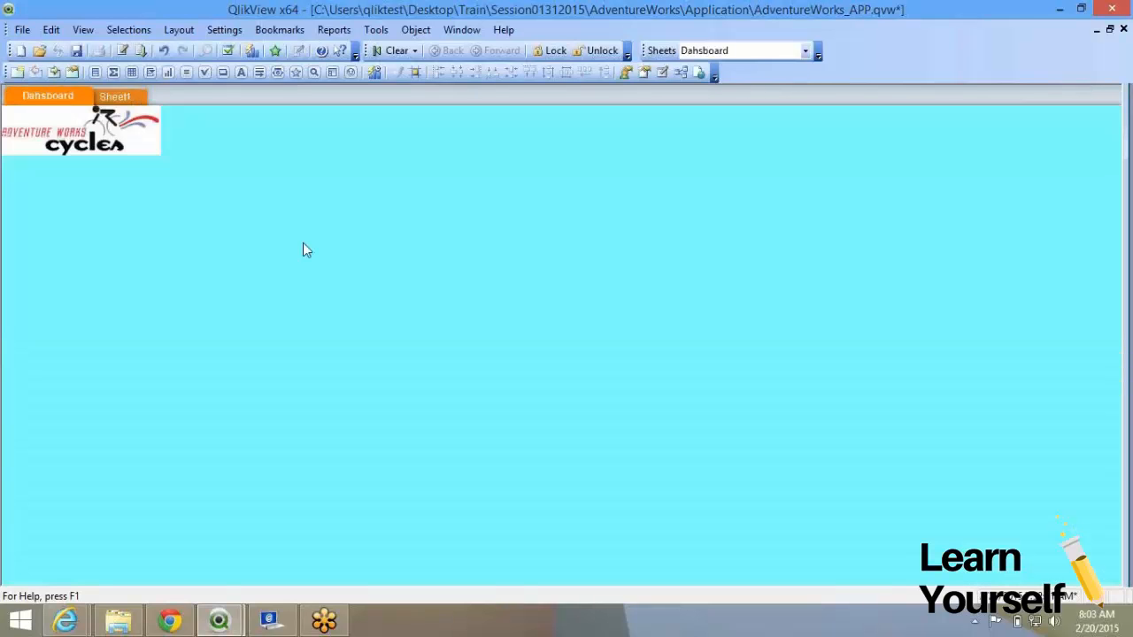
{"action": "right_click", "coordinate": [395, 261]}
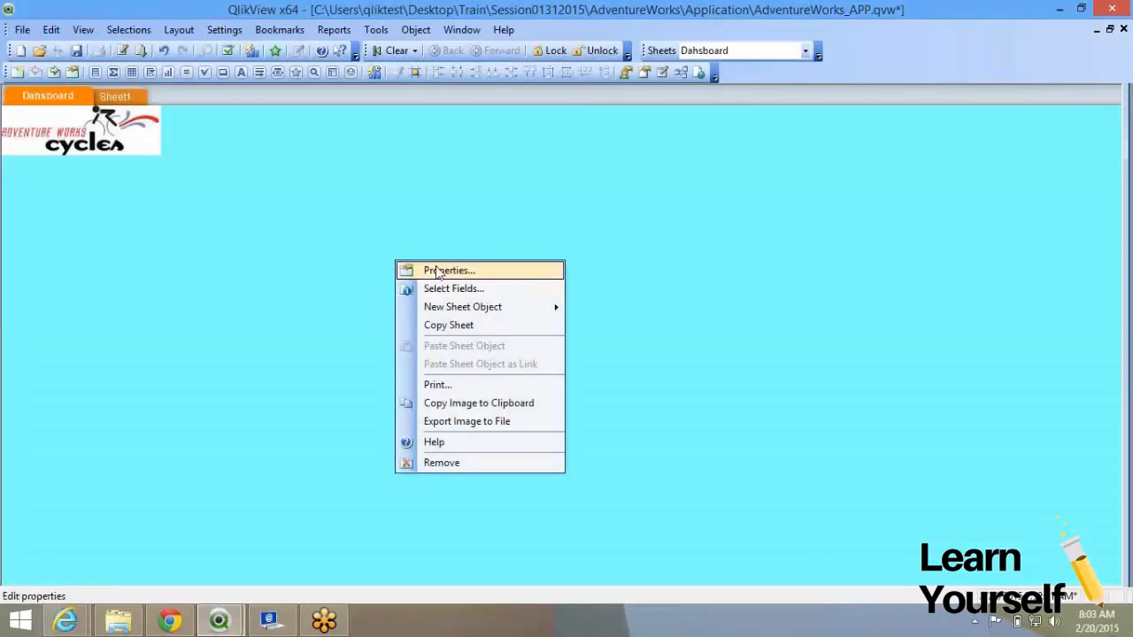
{"action": "left_click", "coordinate": [436, 268]}
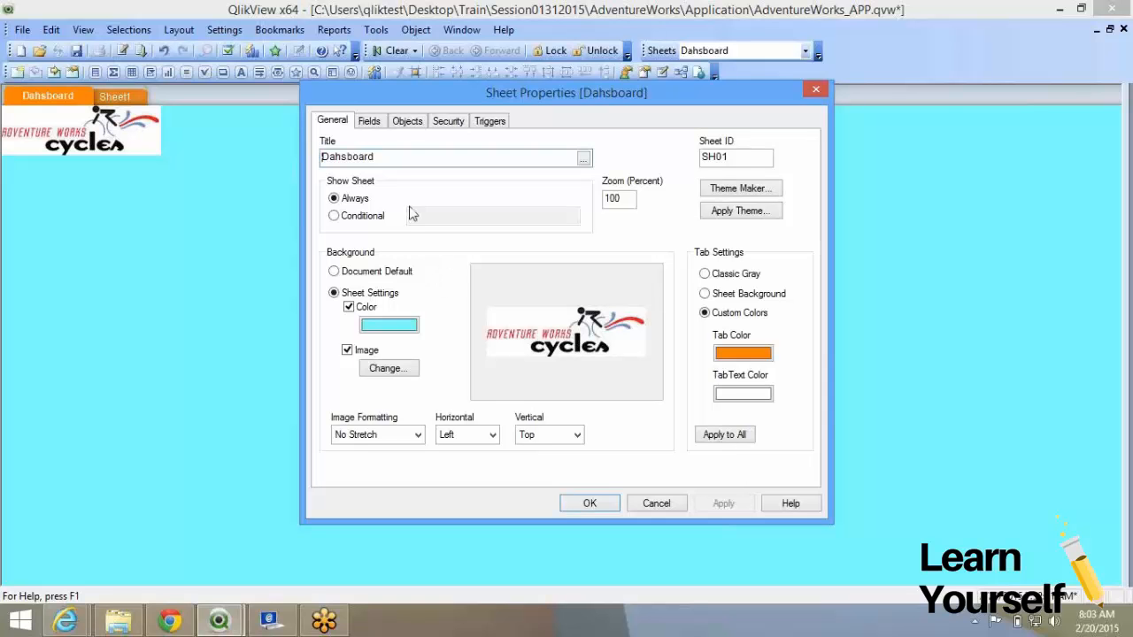
{"action": "left_click", "coordinate": [369, 122]}
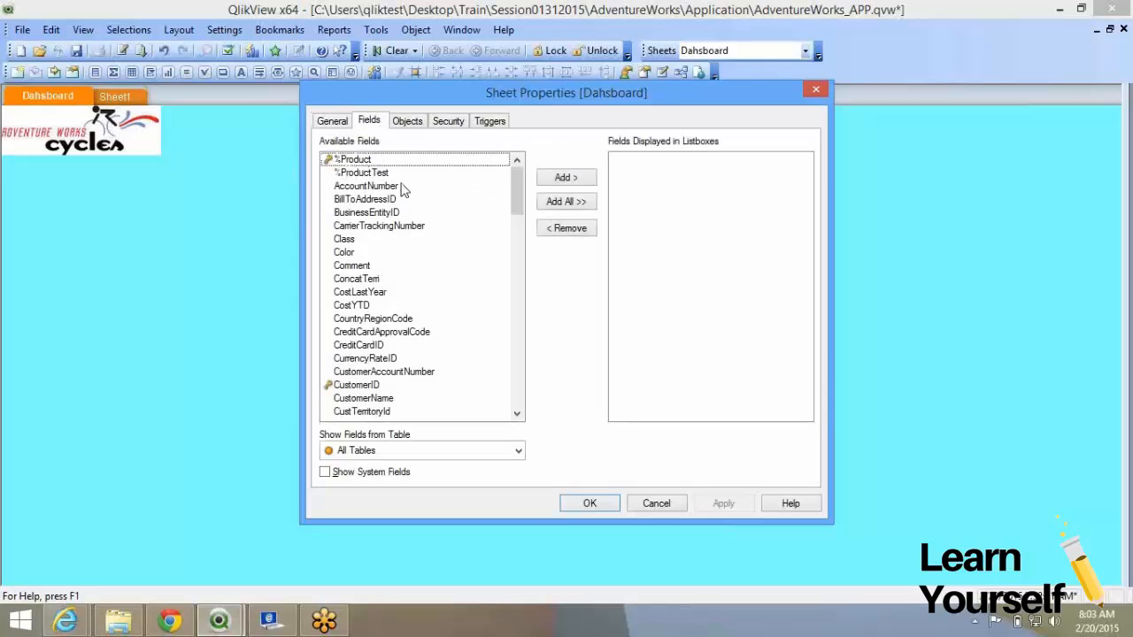
Show the sheet's empty Objects list, glancing at the Chrome demo dashboard before returning.
{"action": "left_click", "coordinate": [408, 122]}
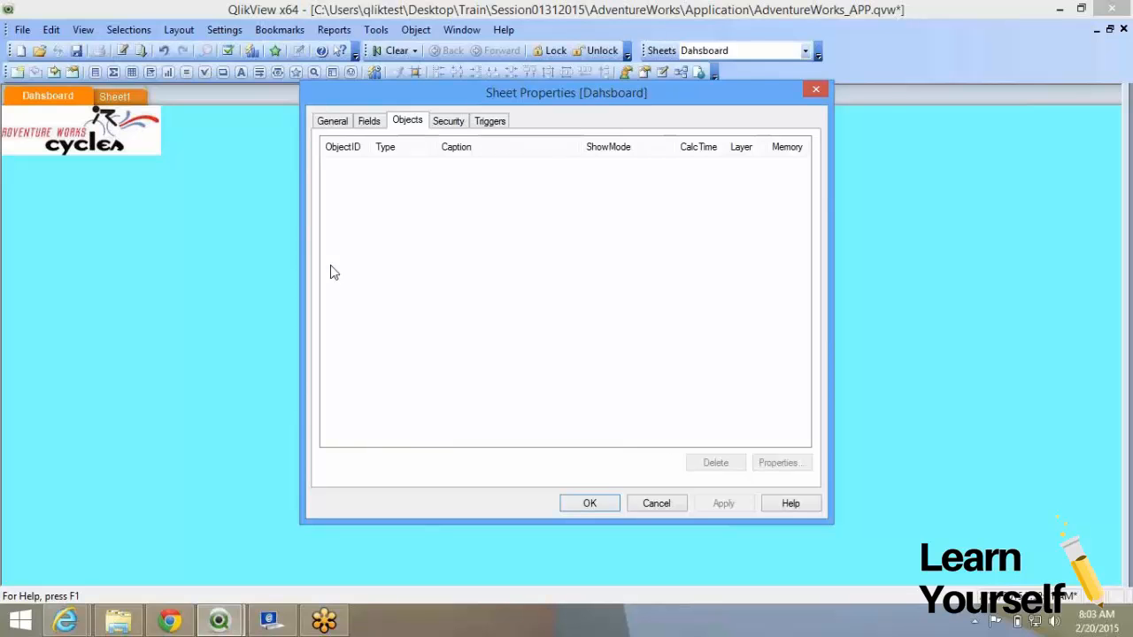
{"action": "left_click", "coordinate": [171, 620]}
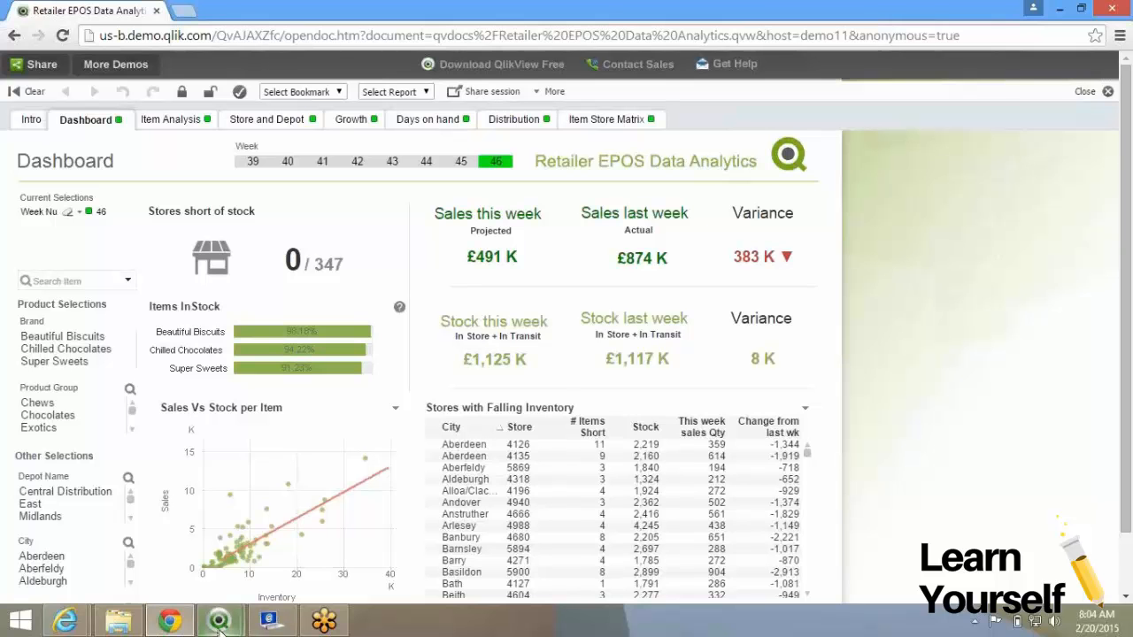
{"action": "mouse_move", "coordinate": [219, 624]}
{"action": "left_click", "coordinate": [354, 531]}
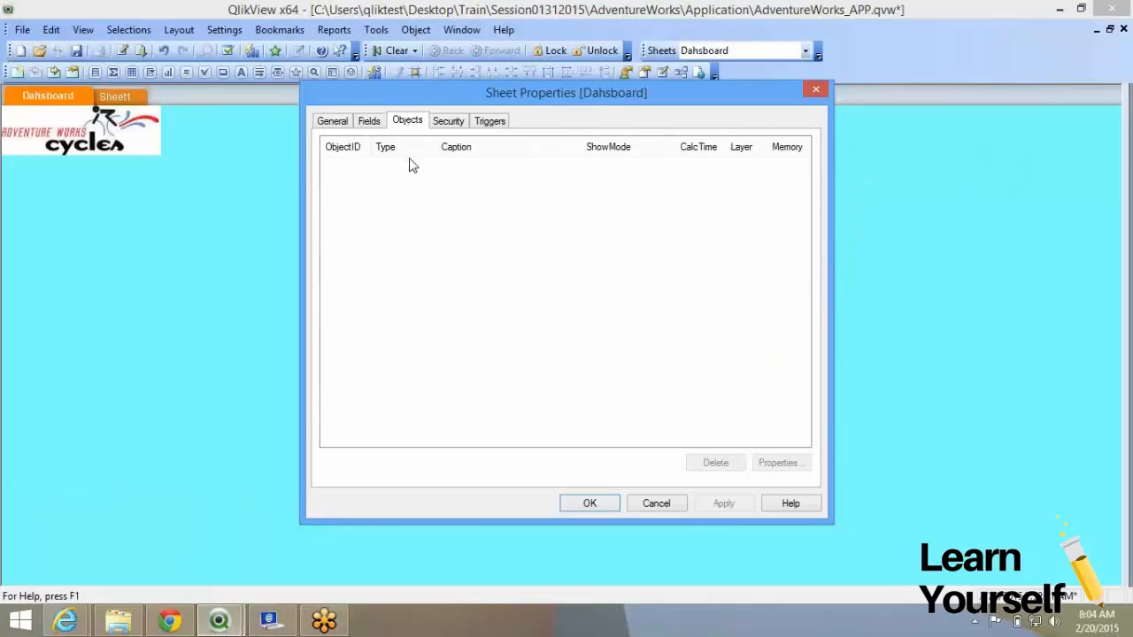
{"action": "left_click", "coordinate": [347, 154]}
{"action": "key", "text": "super+c"}
{"action": "key", "text": "super+c"}
{"action": "key", "text": "super+c"}
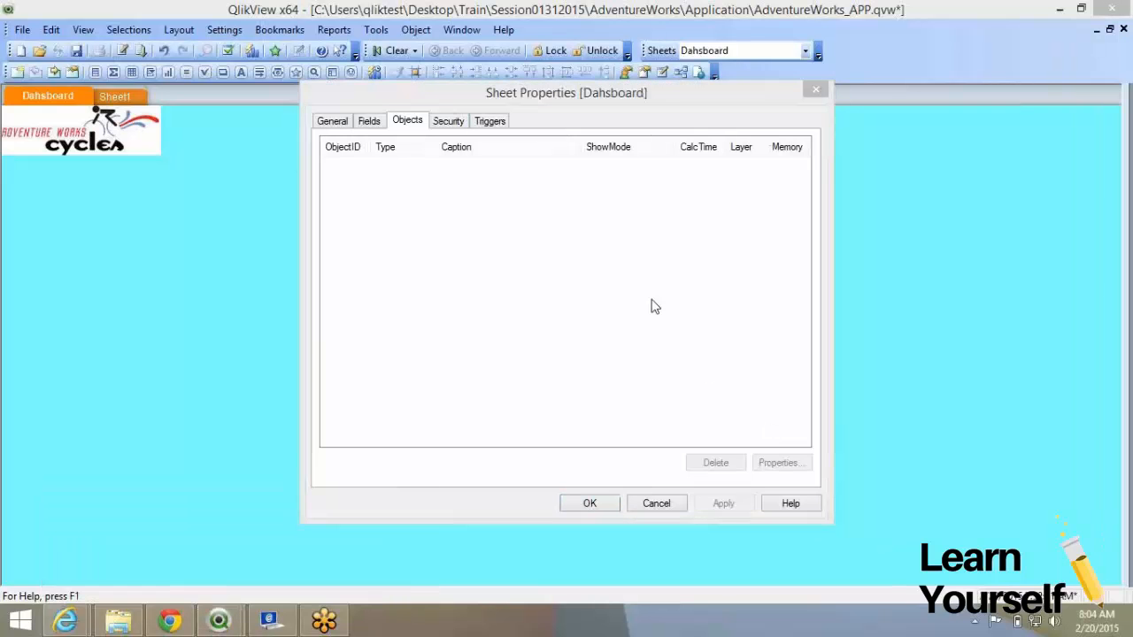
{"action": "left_click", "coordinate": [682, 302]}
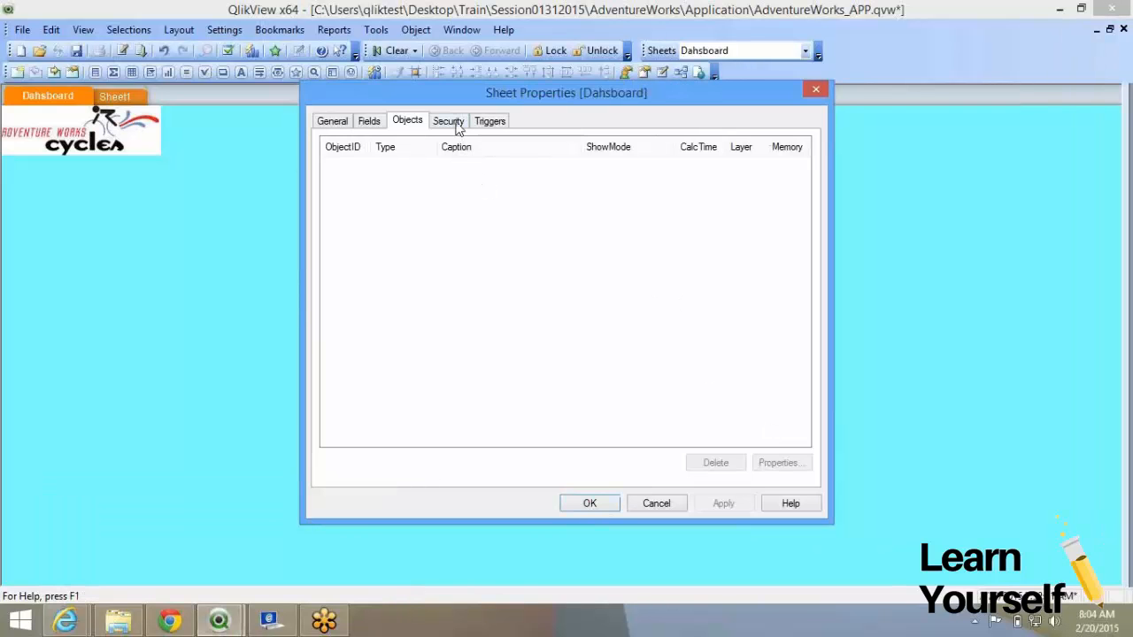
Review Security, toggling Read Only on and back off, then view the OnActivateSheet/OnLeaveSheet triggers.
{"action": "left_click", "coordinate": [450, 122]}
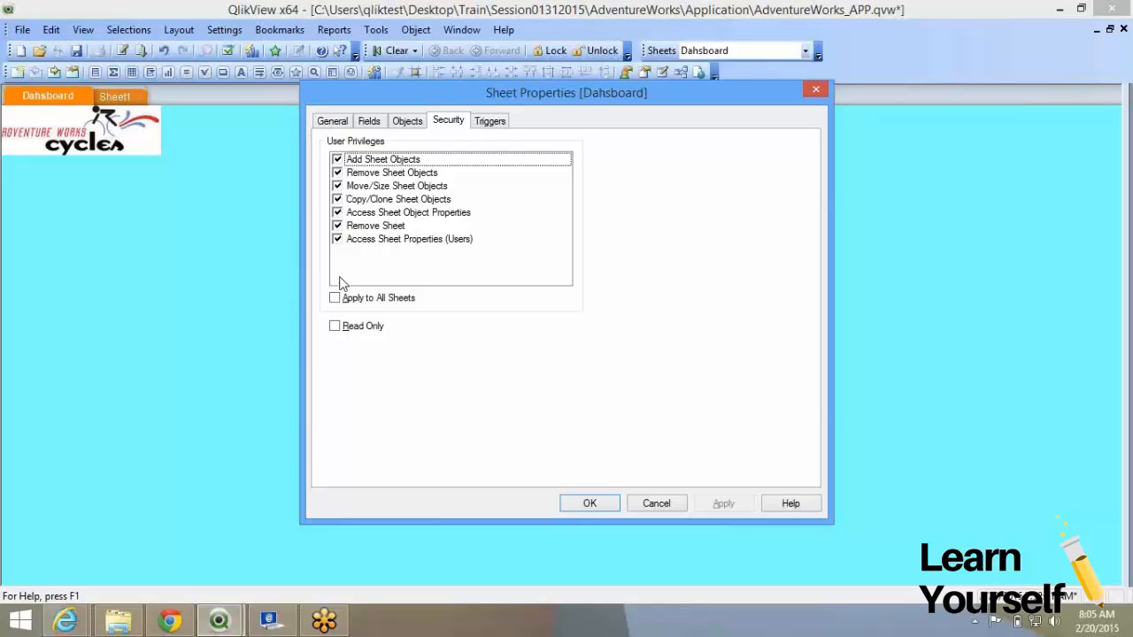
{"action": "left_click", "coordinate": [335, 326]}
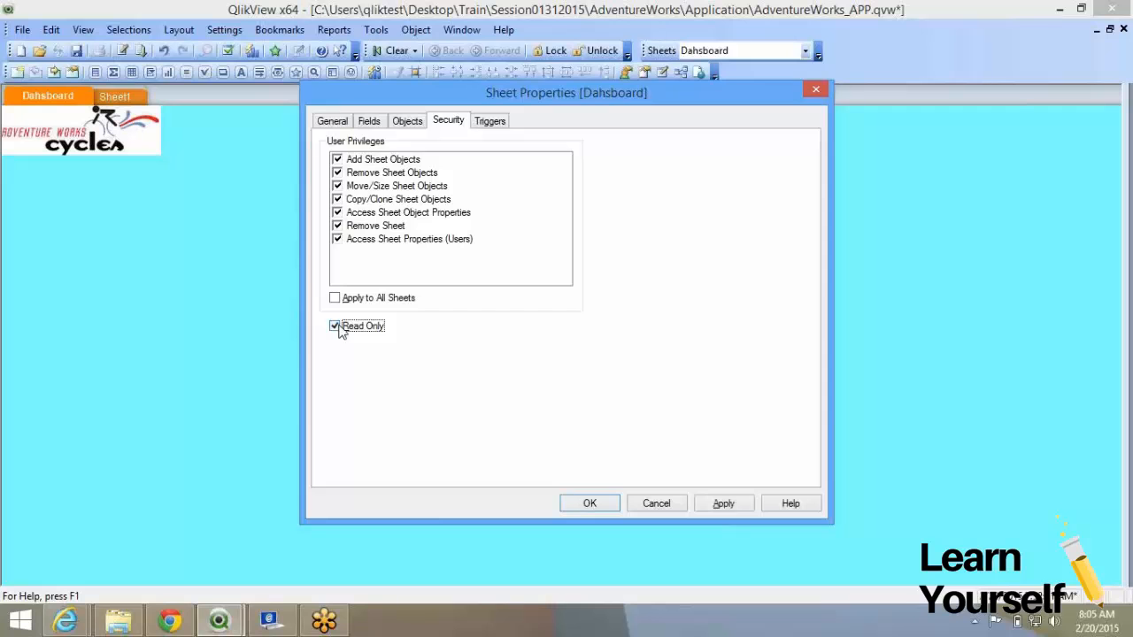
{"action": "left_click", "coordinate": [335, 327]}
{"action": "left_click", "coordinate": [493, 122]}
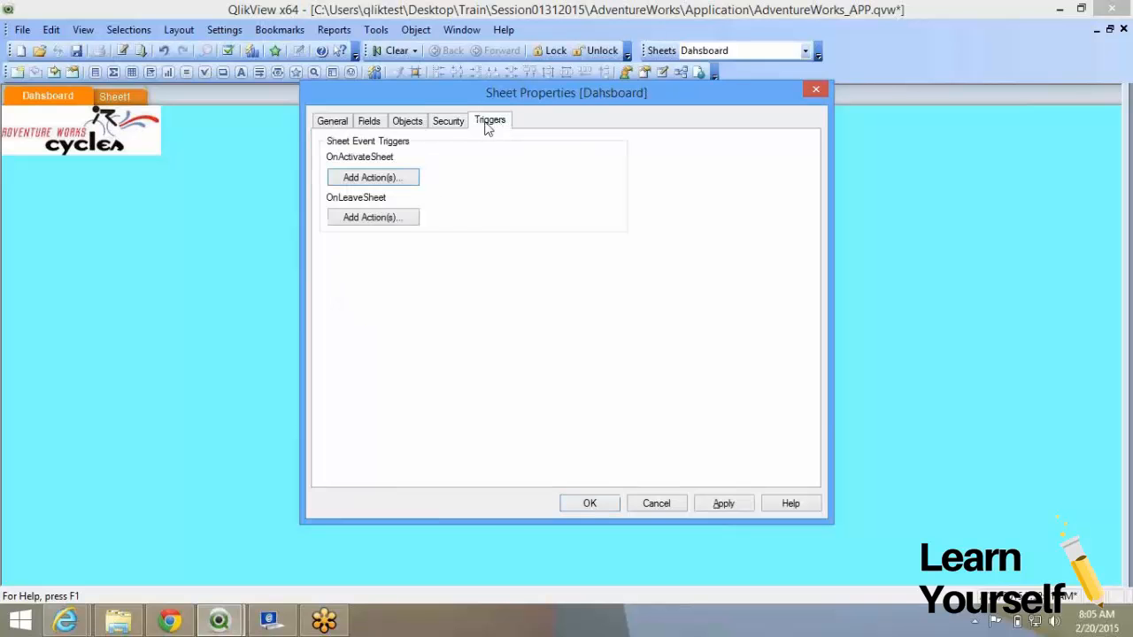
Close the Dahsboard sheet properties with OK after revisiting General and Triggers, then view Sheet1.
{"action": "left_click", "coordinate": [333, 124]}
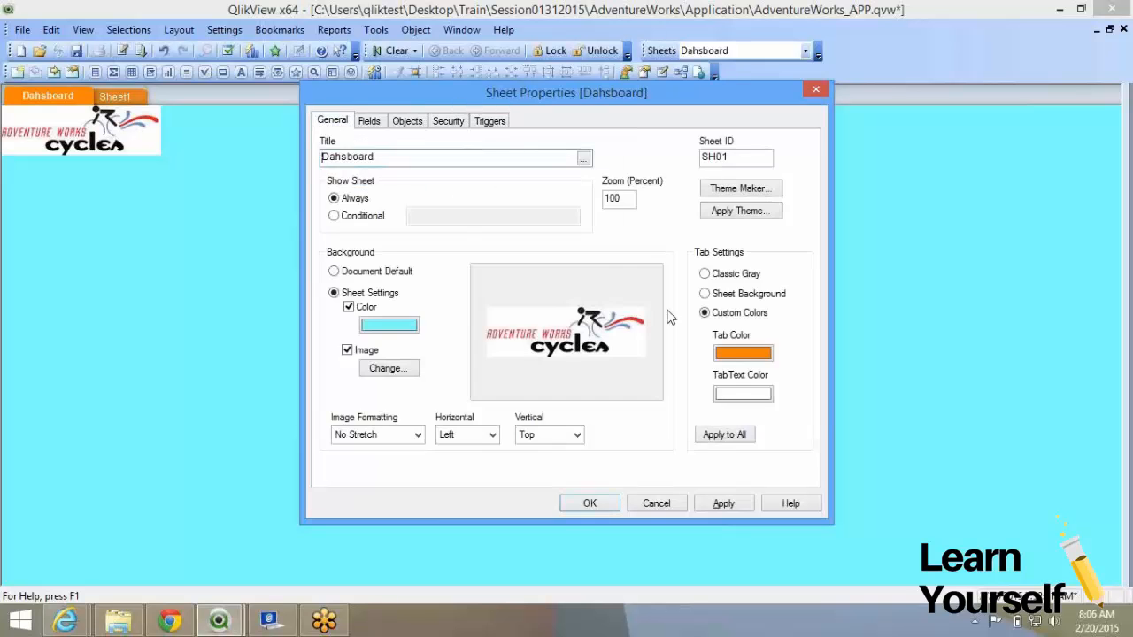
{"action": "left_click", "coordinate": [492, 123]}
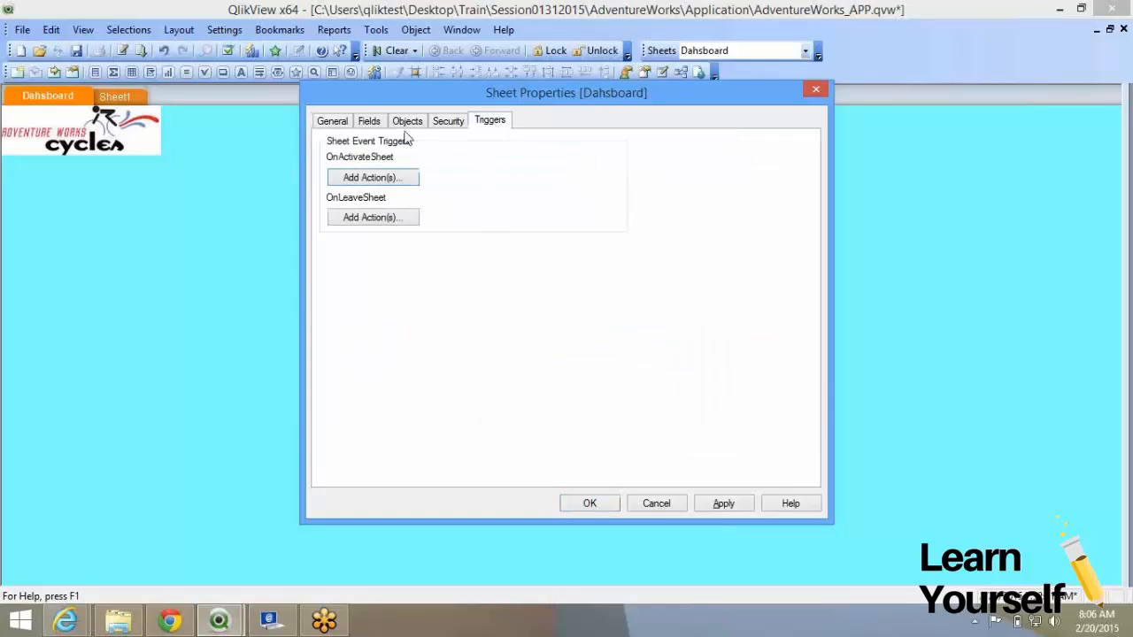
{"action": "left_click", "coordinate": [333, 122]}
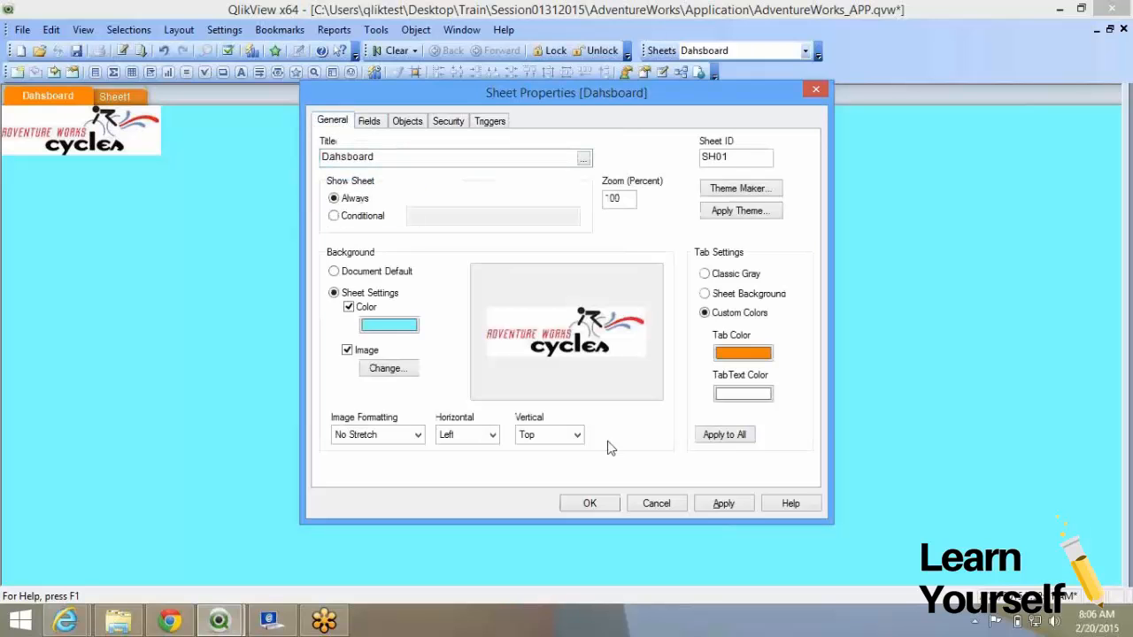
{"action": "left_click", "coordinate": [589, 504]}
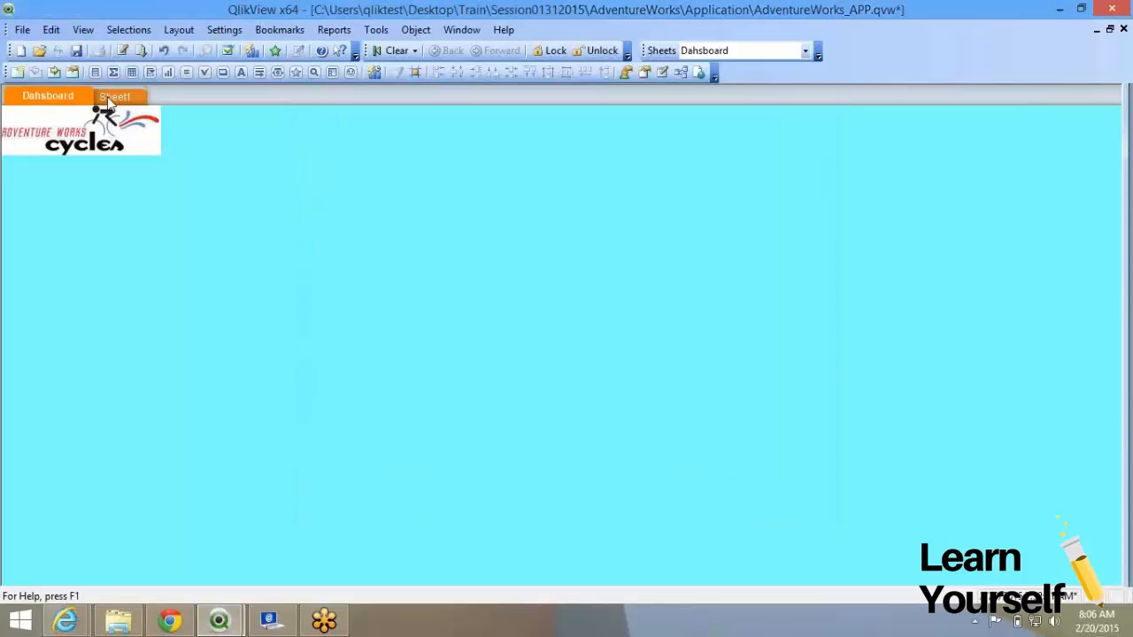
{"action": "left_click", "coordinate": [112, 99]}
Switch back and forth between Dahsboard and Sheet1, then add a new Sheet2.
{"action": "left_click", "coordinate": [60, 99]}
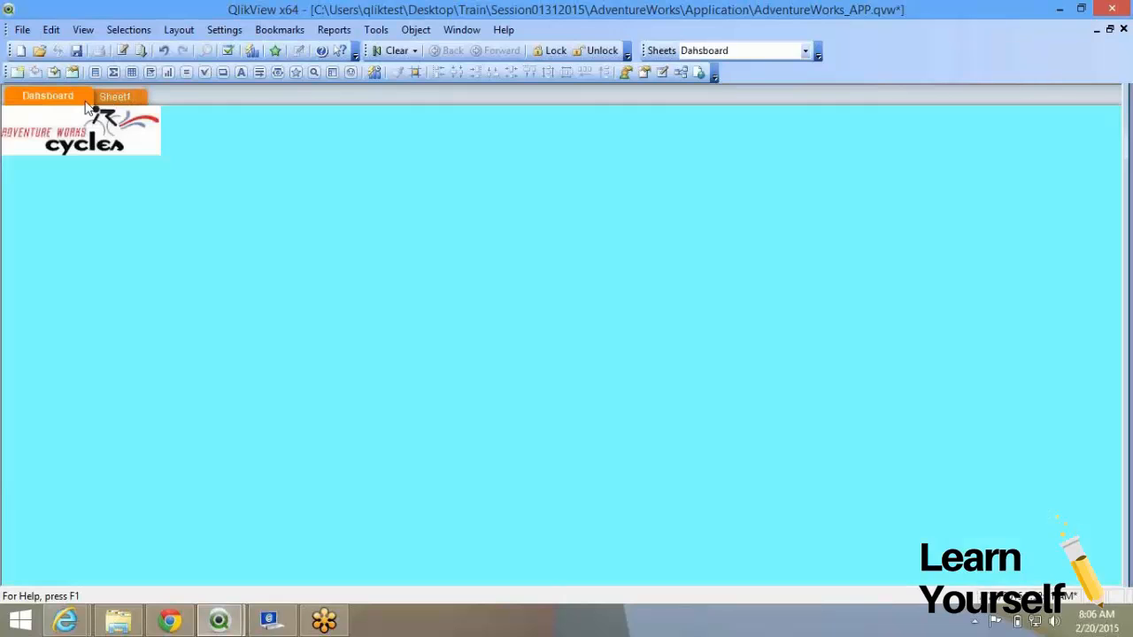
{"action": "left_click", "coordinate": [116, 99]}
{"action": "left_click", "coordinate": [77, 98]}
{"action": "left_click", "coordinate": [122, 99]}
{"action": "left_click", "coordinate": [63, 99]}
{"action": "left_click", "coordinate": [116, 102]}
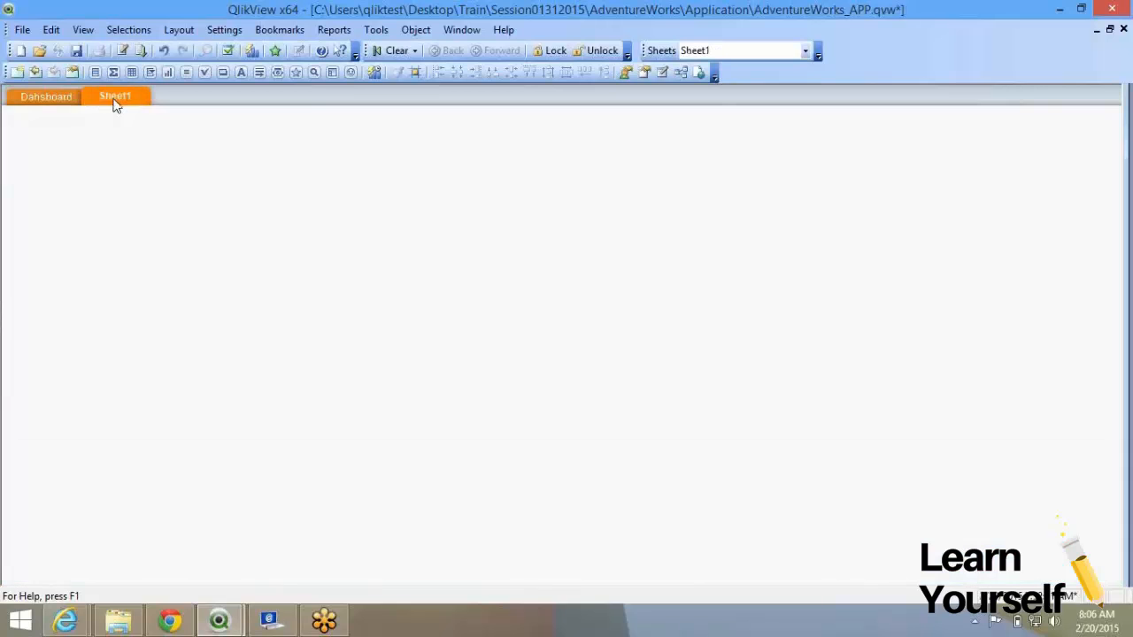
{"action": "left_click", "coordinate": [17, 73]}
Return to the Dahsboard sheet and open its Properties from the right-click menu.
{"action": "left_click", "coordinate": [35, 99]}
{"action": "right_click", "coordinate": [172, 196]}
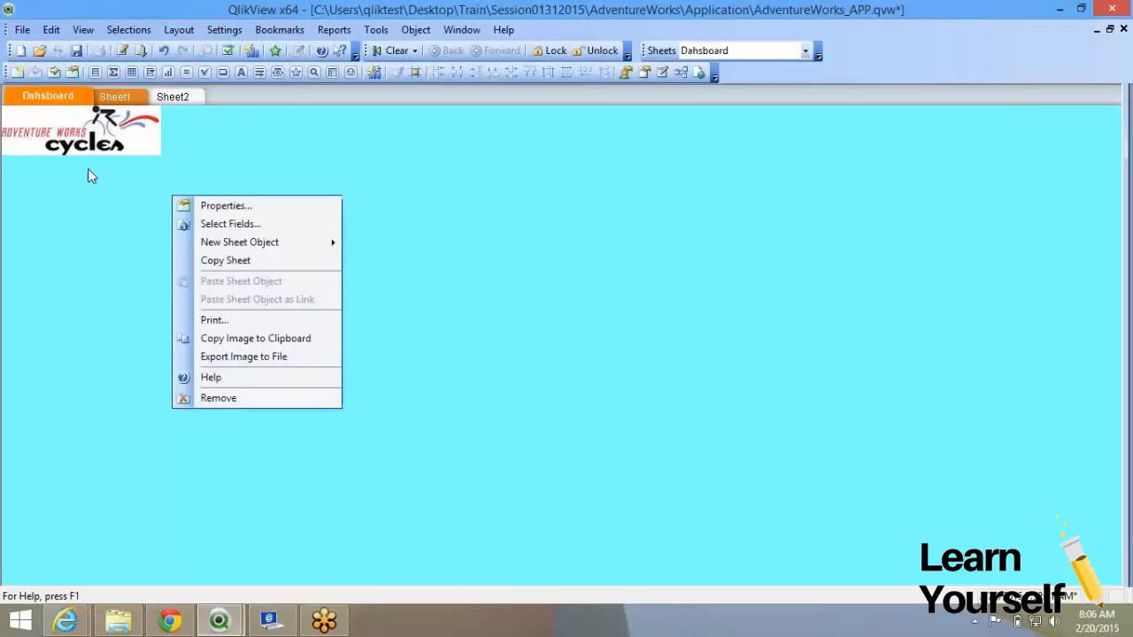
{"action": "left_click", "coordinate": [89, 171]}
{"action": "right_click", "coordinate": [307, 181]}
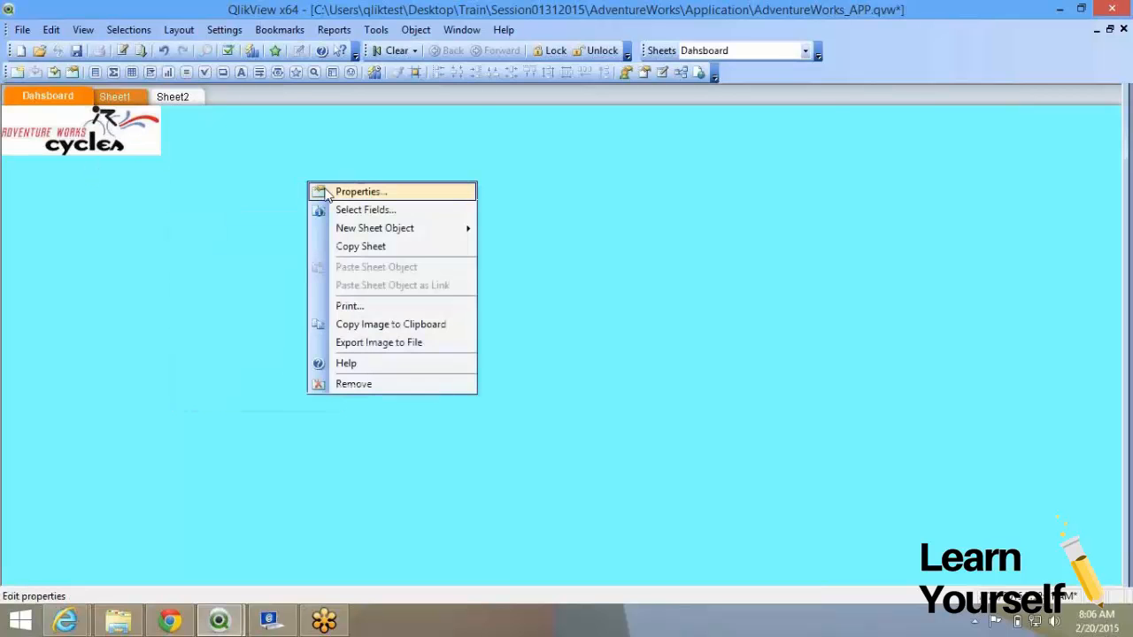
{"action": "left_click", "coordinate": [324, 193]}
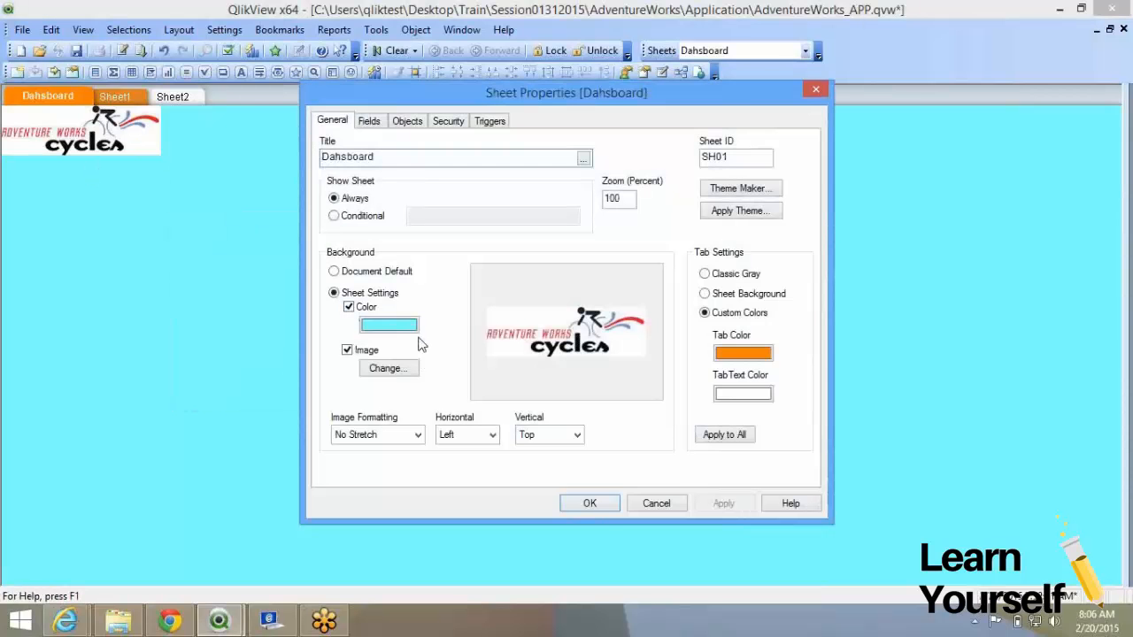
Set the Dahsboard sheet's background colour to white.
{"action": "left_click", "coordinate": [414, 333]}
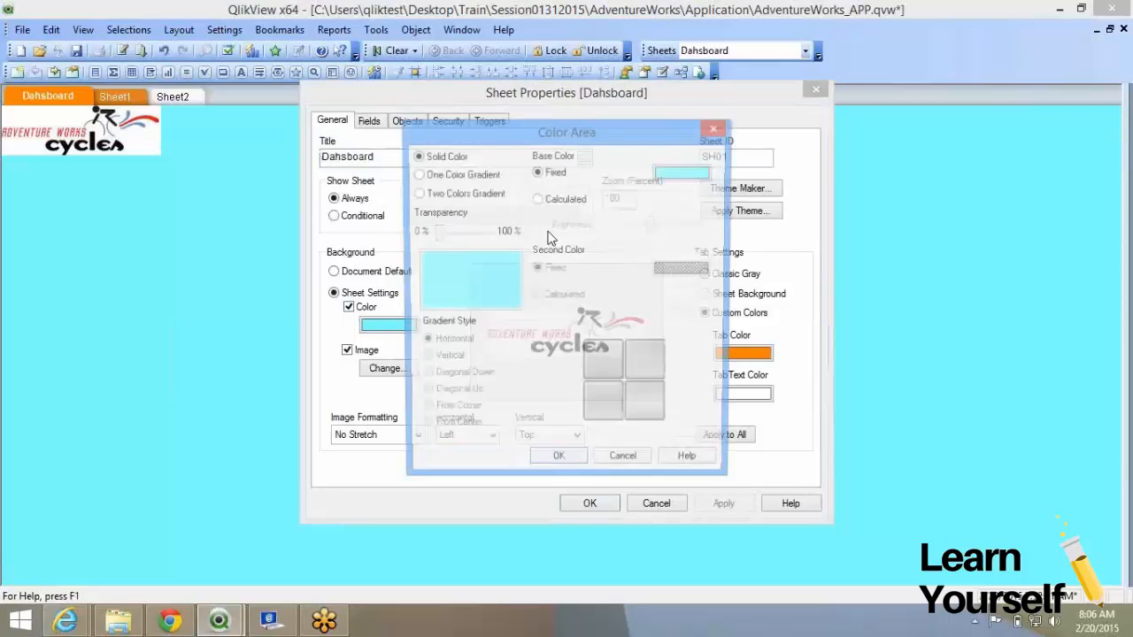
{"action": "left_click", "coordinate": [683, 174]}
{"action": "left_click", "coordinate": [548, 307]}
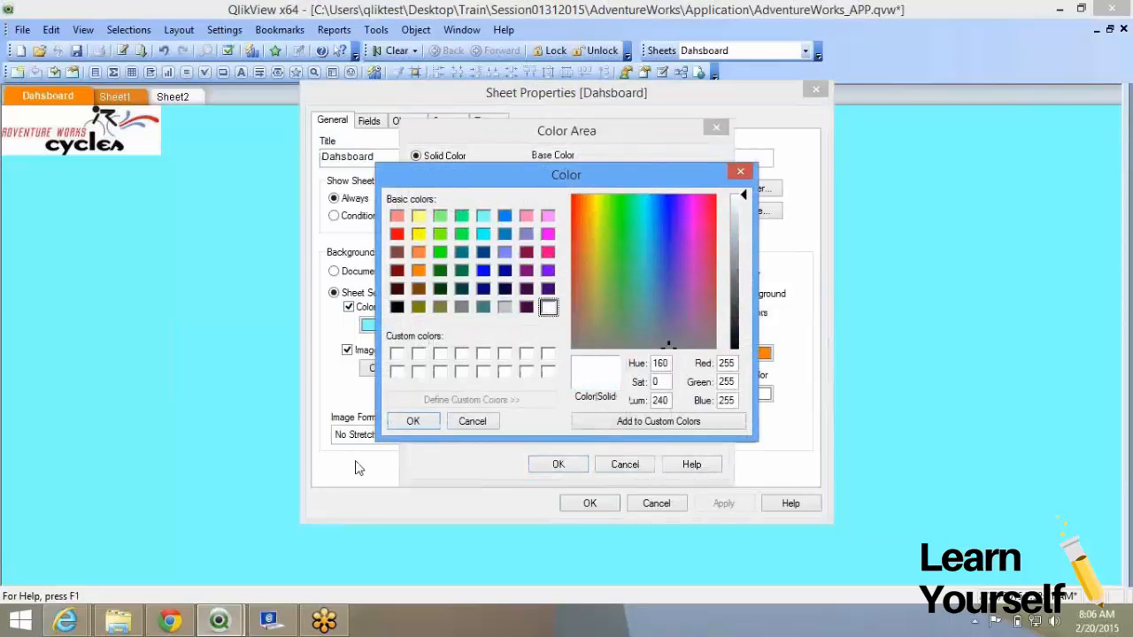
{"action": "left_click", "coordinate": [412, 422]}
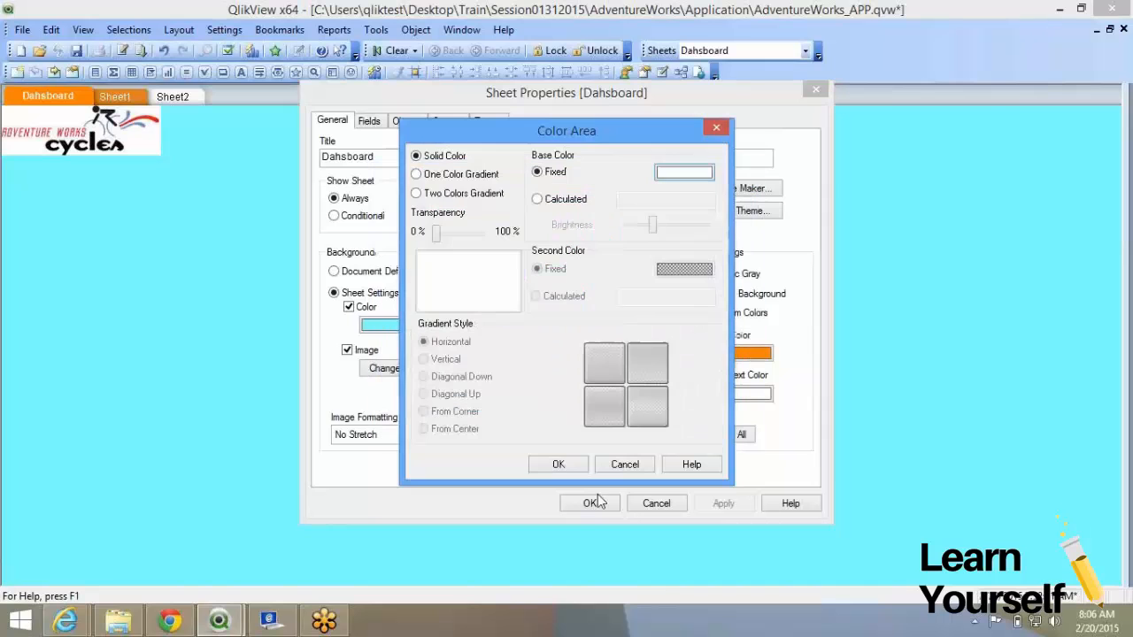
{"action": "left_click", "coordinate": [558, 464]}
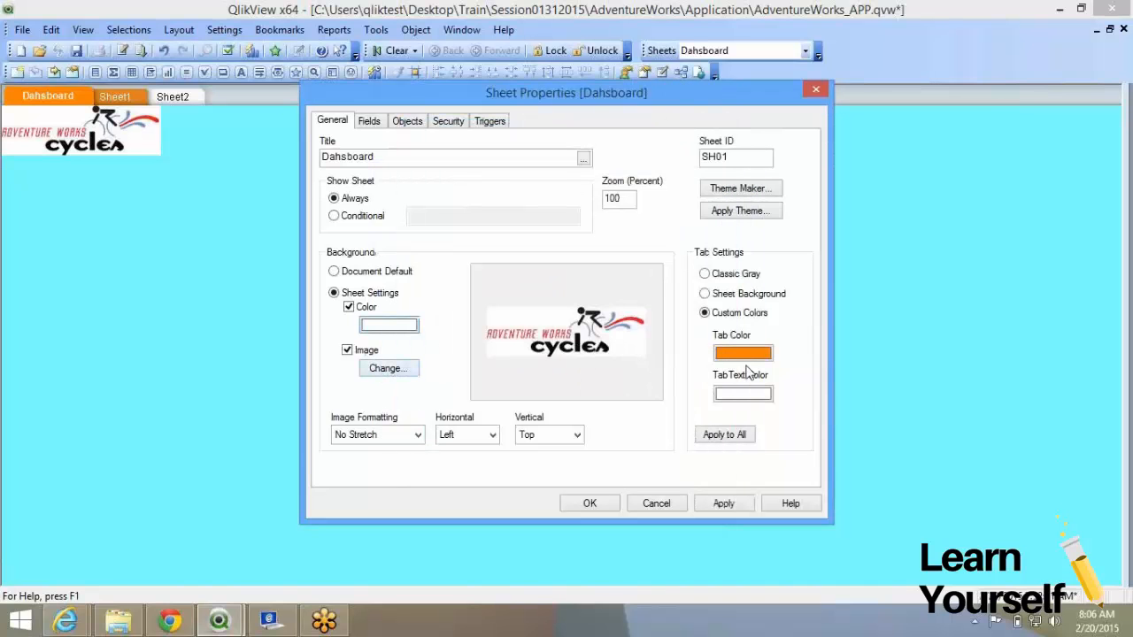
Set Tab Settings to Sheet Background, apply to all sheets, and confirm with OK.
{"action": "left_click", "coordinate": [706, 294]}
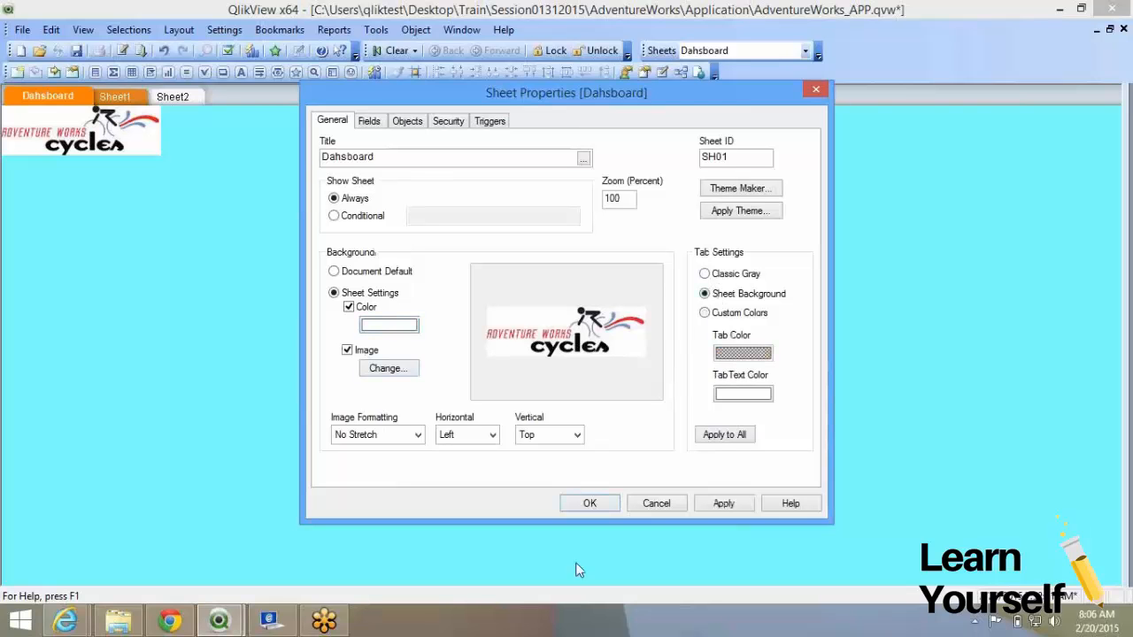
{"action": "left_click", "coordinate": [722, 435]}
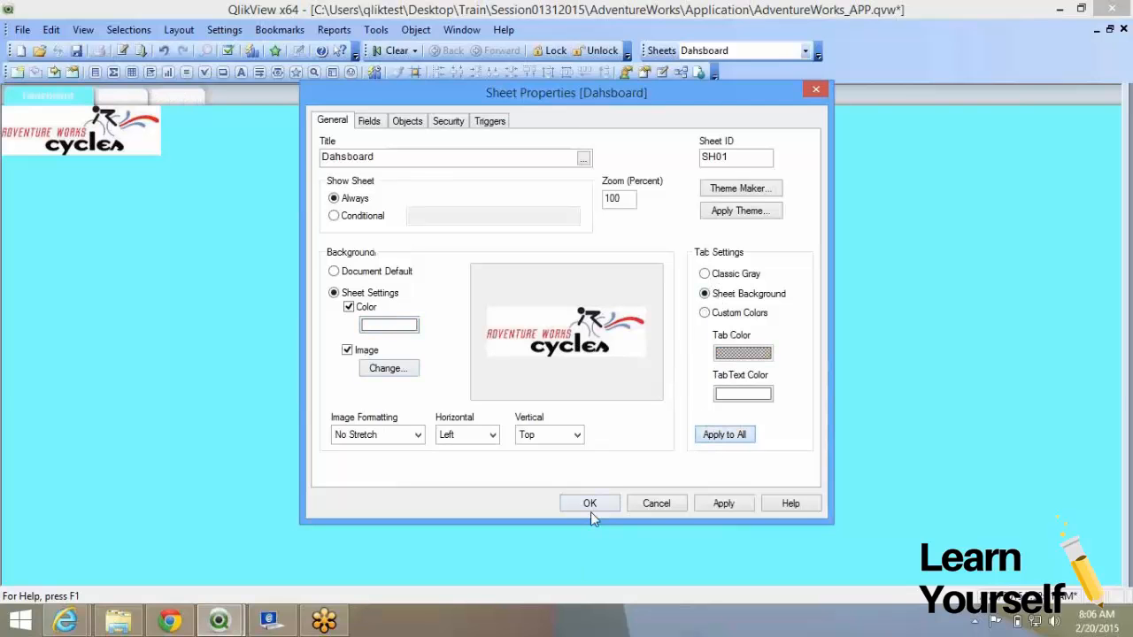
{"action": "left_click", "coordinate": [590, 511]}
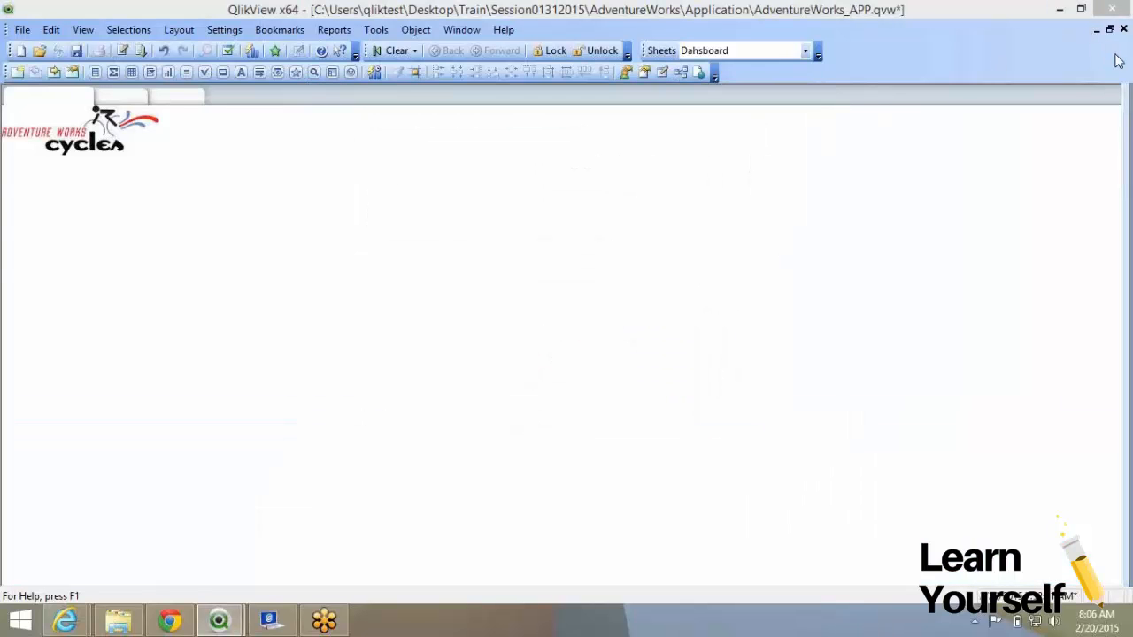
Set the Tab Text Color to black in Sheet Properties and close with OK.
{"action": "right_click", "coordinate": [426, 216]}
{"action": "left_click", "coordinate": [478, 236]}
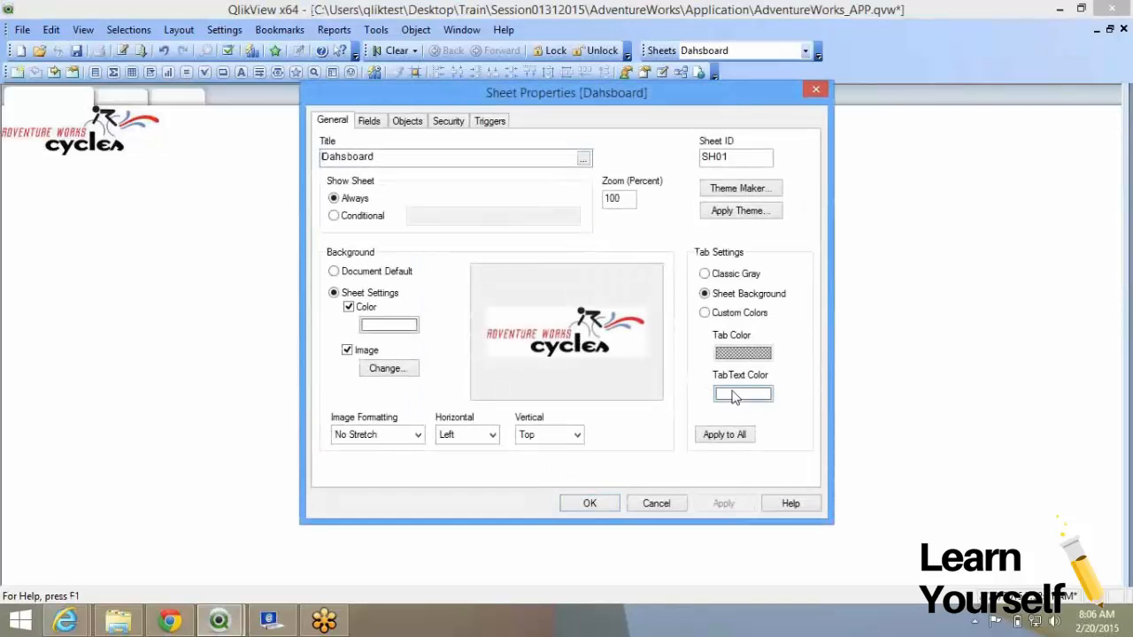
{"action": "left_click", "coordinate": [735, 395]}
{"action": "left_click", "coordinate": [683, 175]}
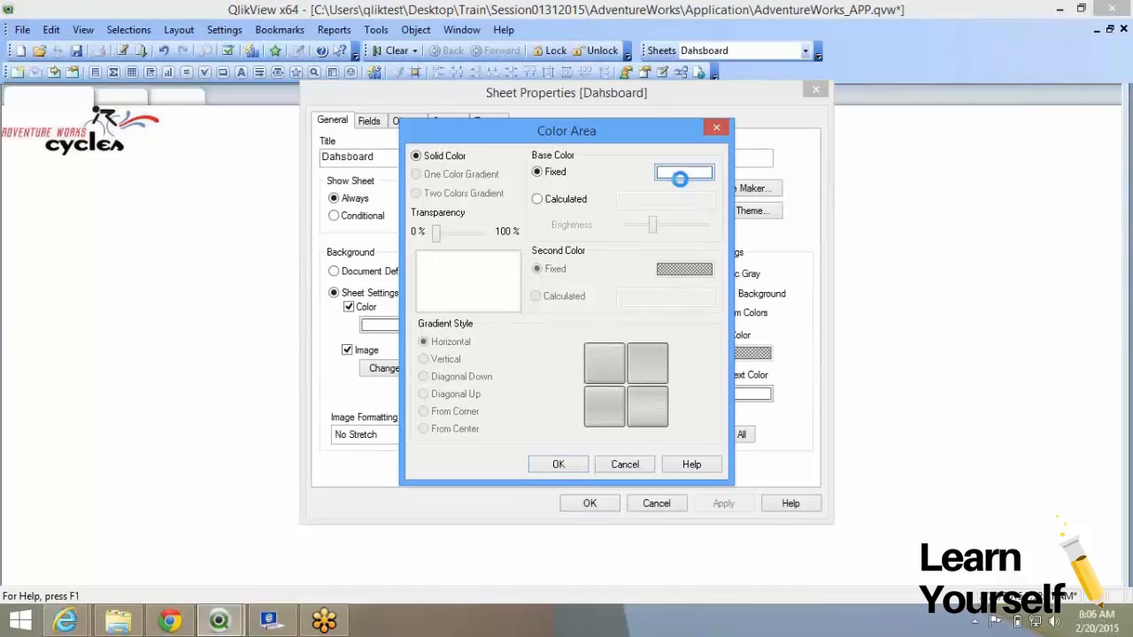
{"action": "left_click", "coordinate": [400, 305]}
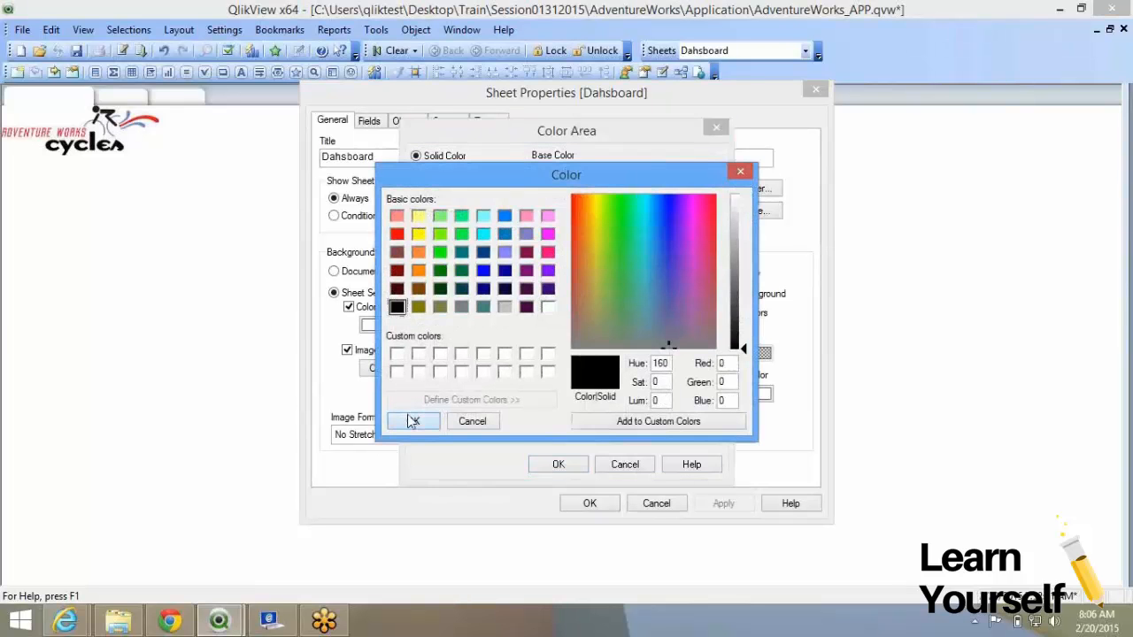
{"action": "left_click", "coordinate": [416, 418]}
{"action": "left_click", "coordinate": [555, 466]}
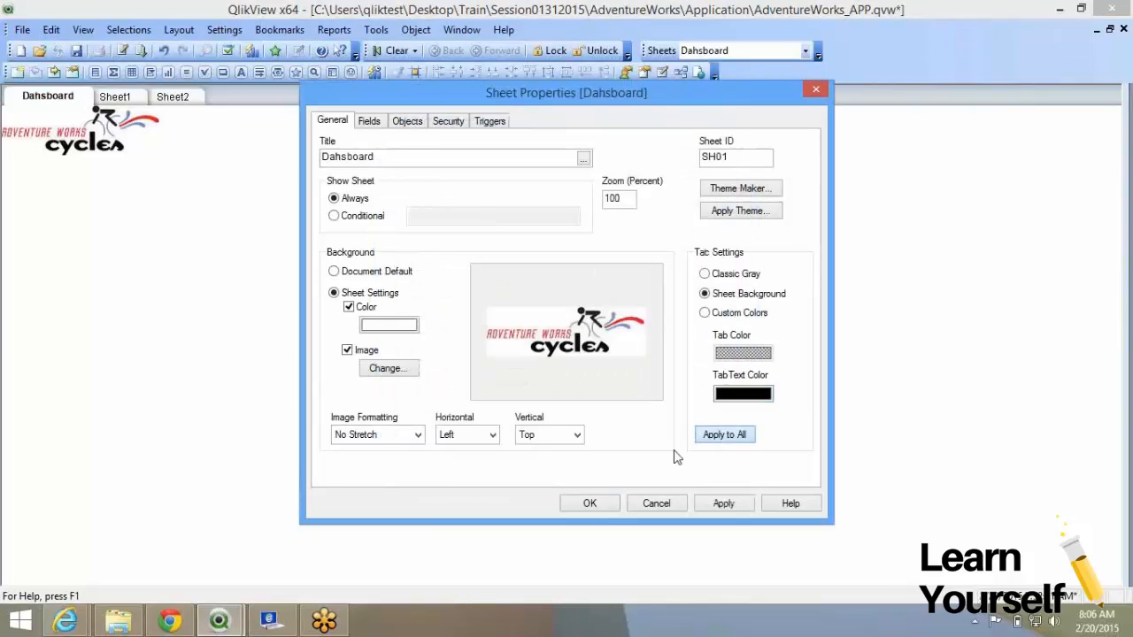
{"action": "left_click", "coordinate": [589, 504]}
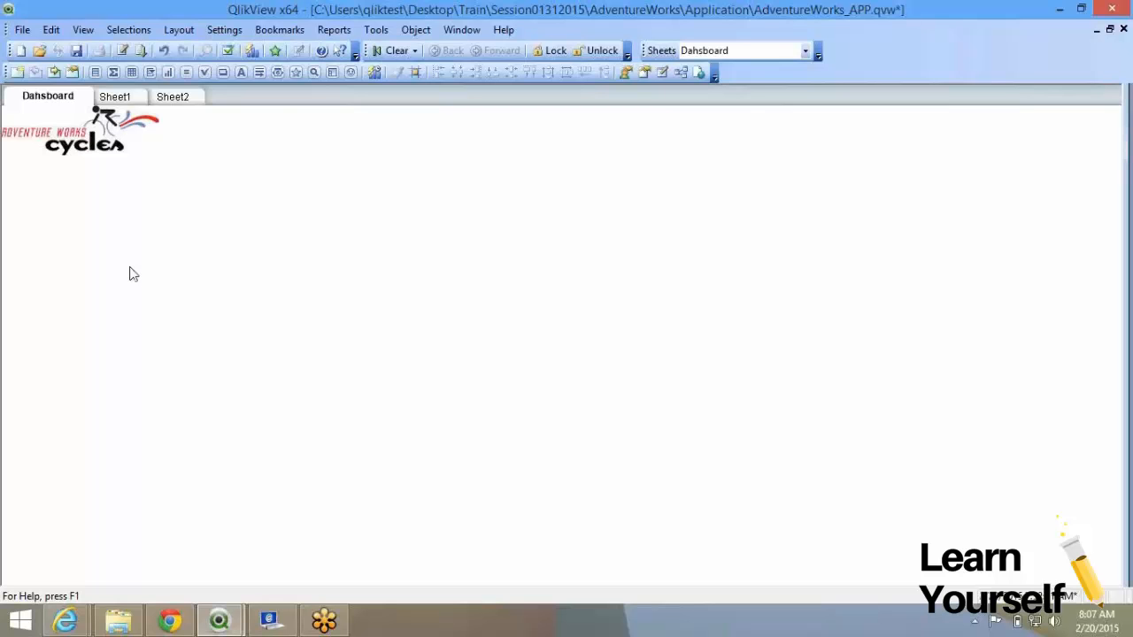
Add a new List Box showing the TerritoryID field (values 1–10) to the Dahsboard sheet.
{"action": "right_click", "coordinate": [178, 210]}
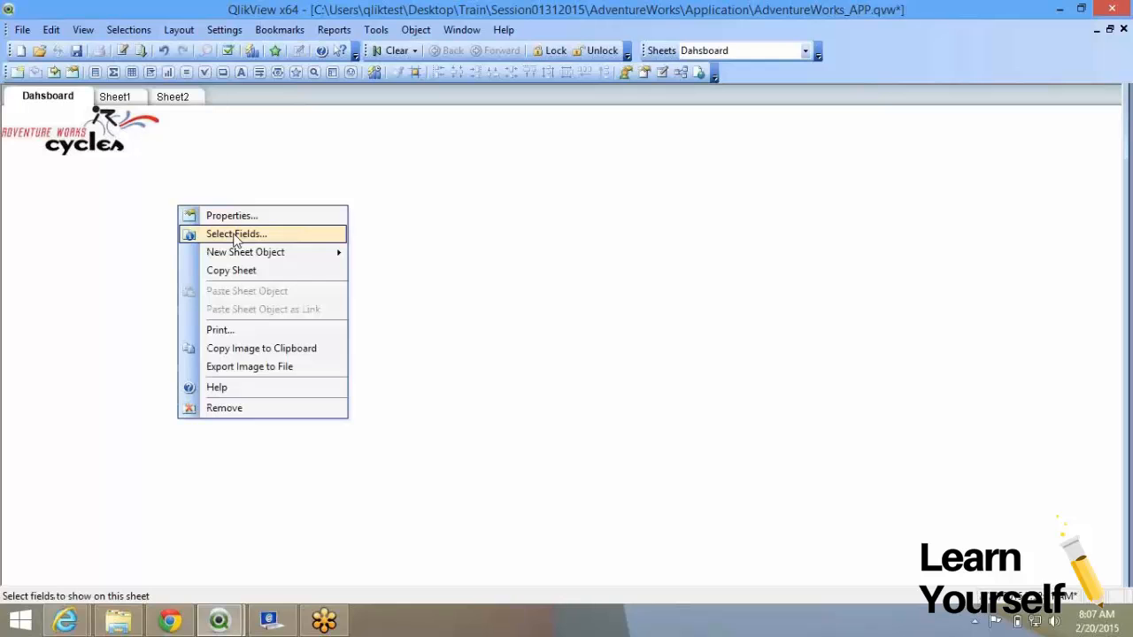
{"action": "left_click", "coordinate": [277, 254]}
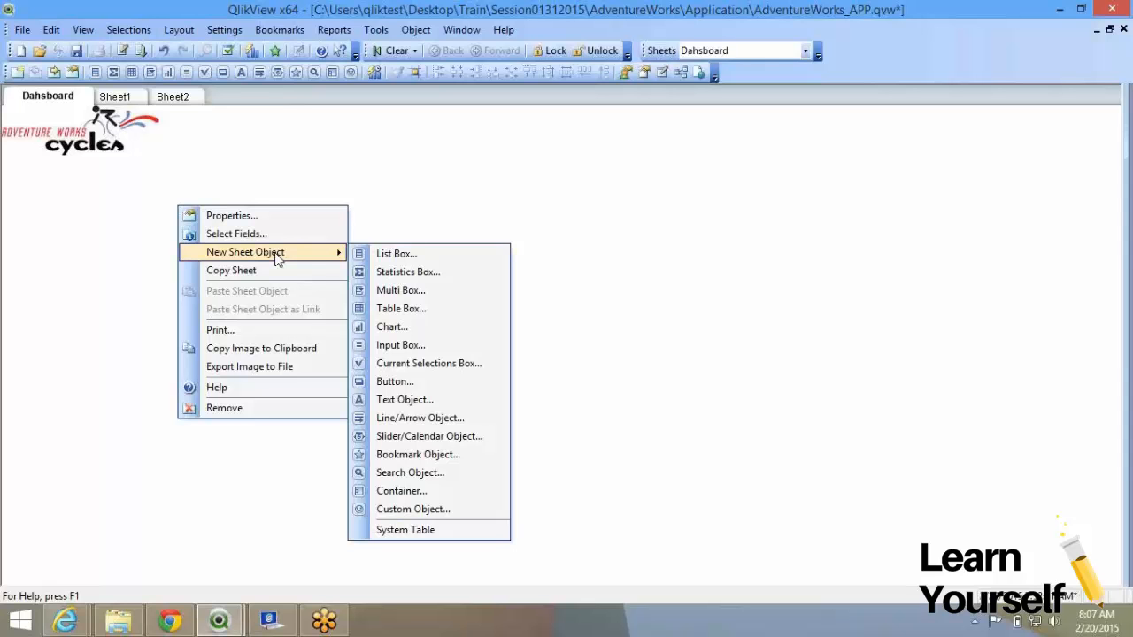
{"action": "left_click", "coordinate": [435, 259]}
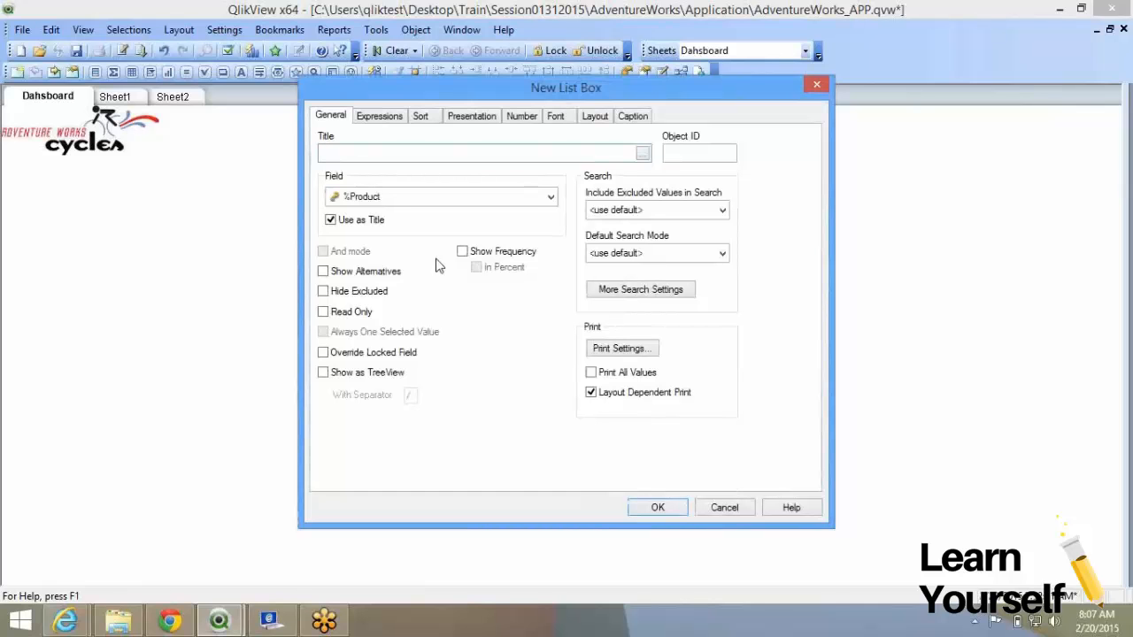
{"action": "left_click", "coordinate": [460, 197]}
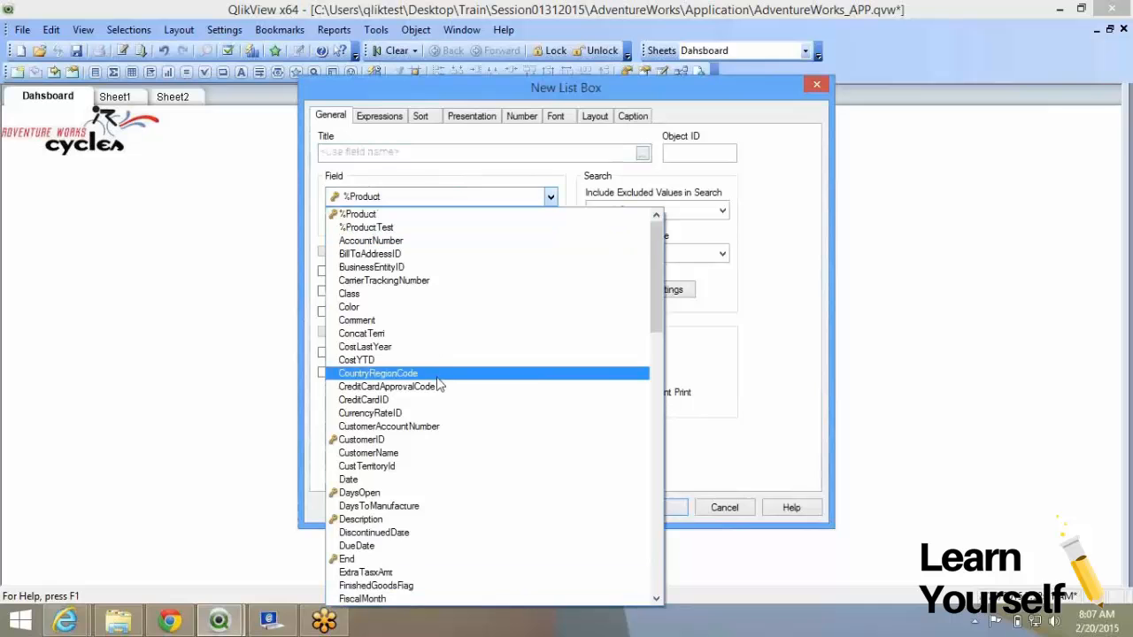
{"action": "scroll", "coordinate": [425, 306], "scroll_direction": "down", "scroll_amount": 20}
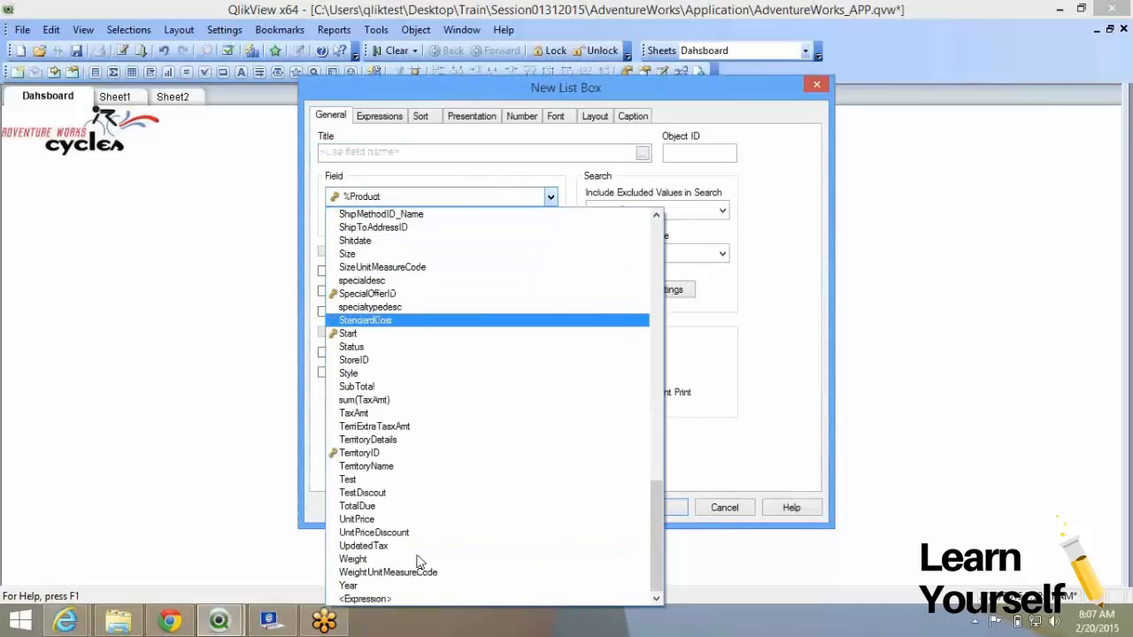
{"action": "left_click", "coordinate": [411, 453]}
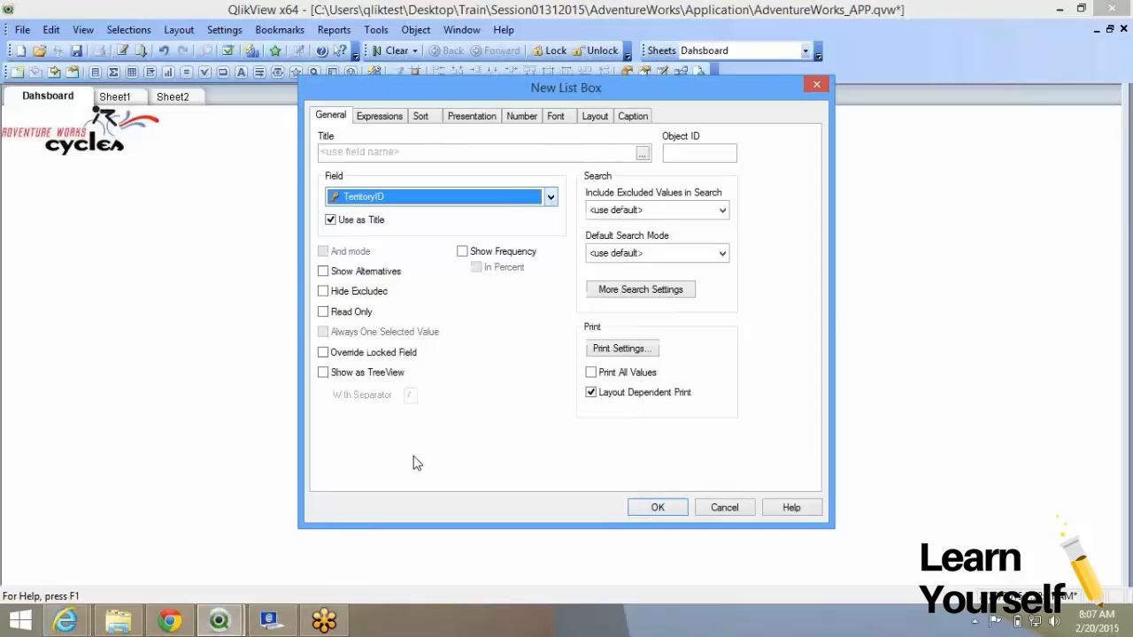
{"action": "left_click", "coordinate": [645, 506]}
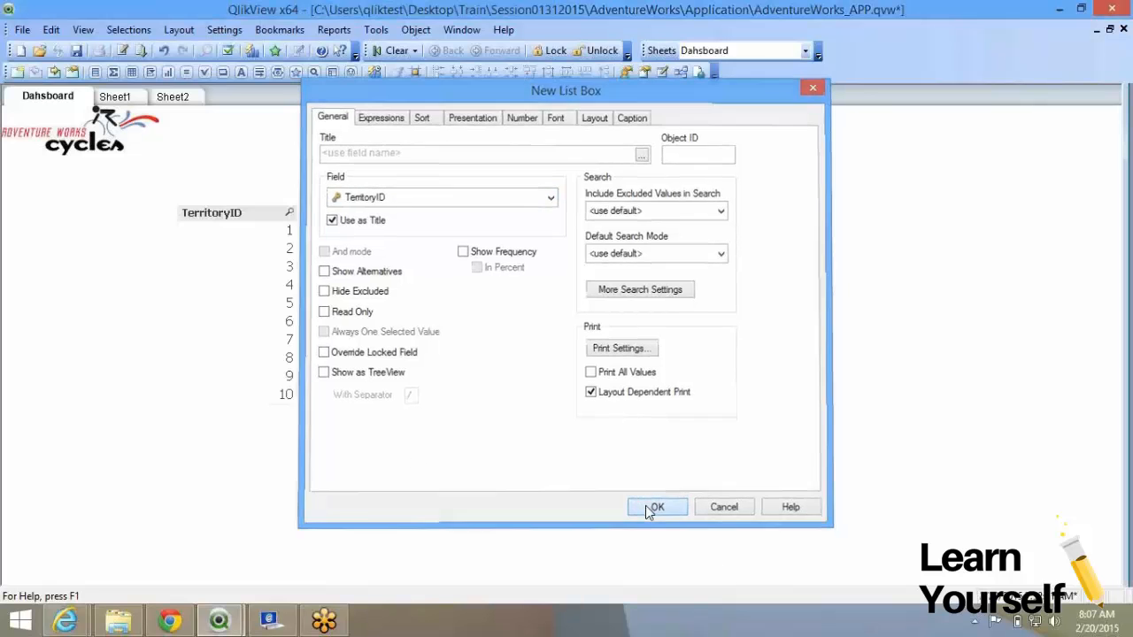
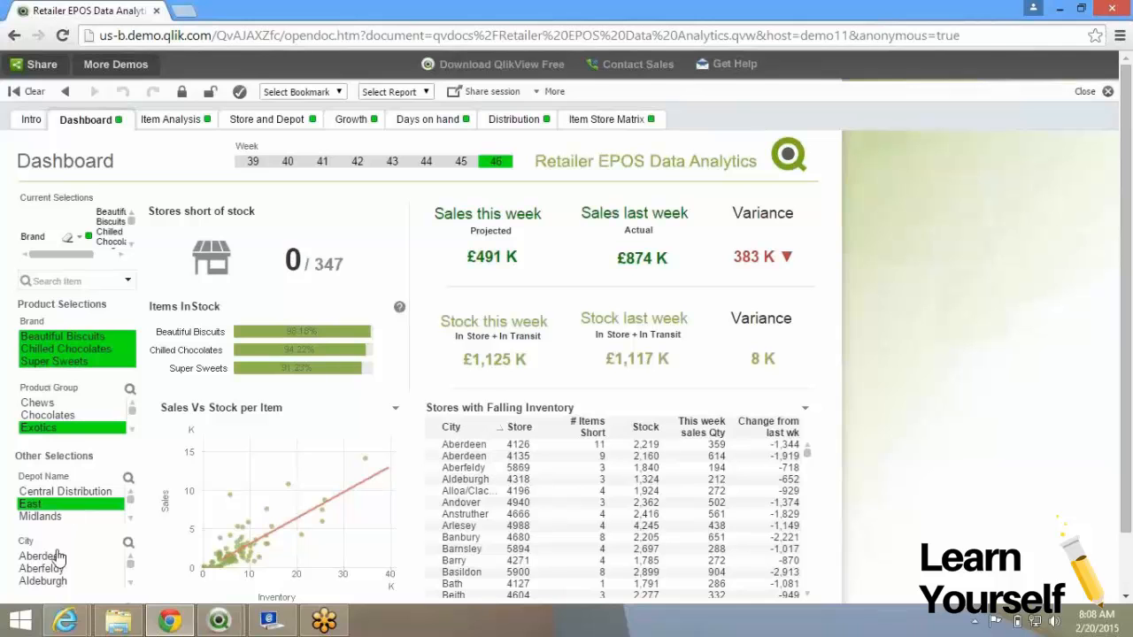
Filter the Retailer EPOS demo dashboard to the city Aldeburgh.
{"action": "left_click", "coordinate": [45, 583]}
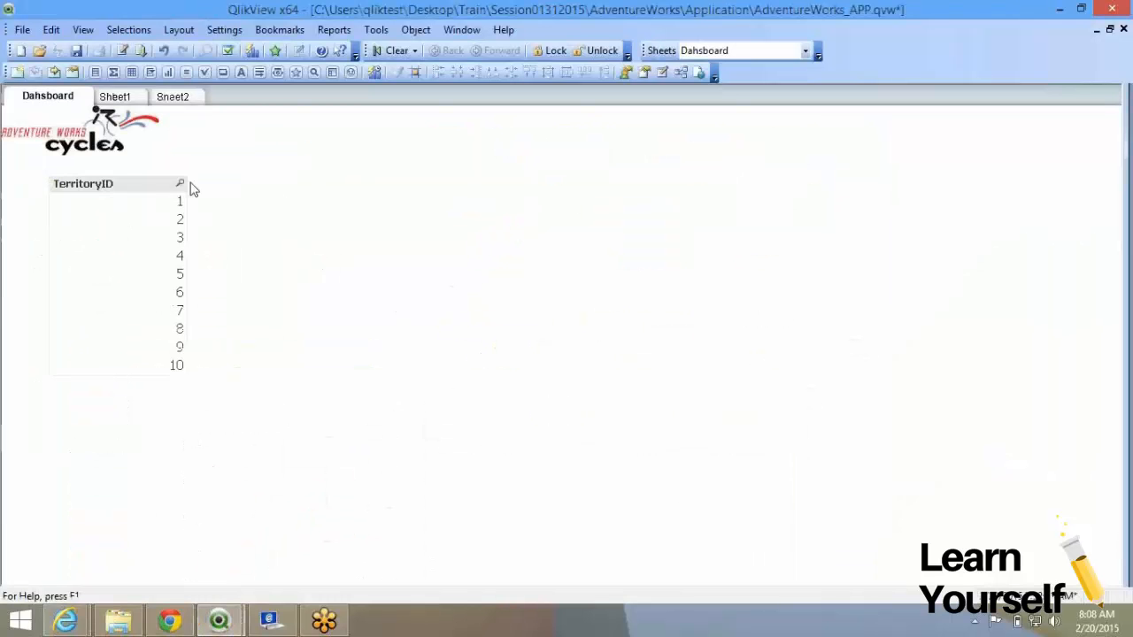
Drag the TerritoryID list box slightly left and open its Properties dialog.
{"action": "left_click_drag", "start_coordinate": [142, 187], "coordinate": [118, 185]}
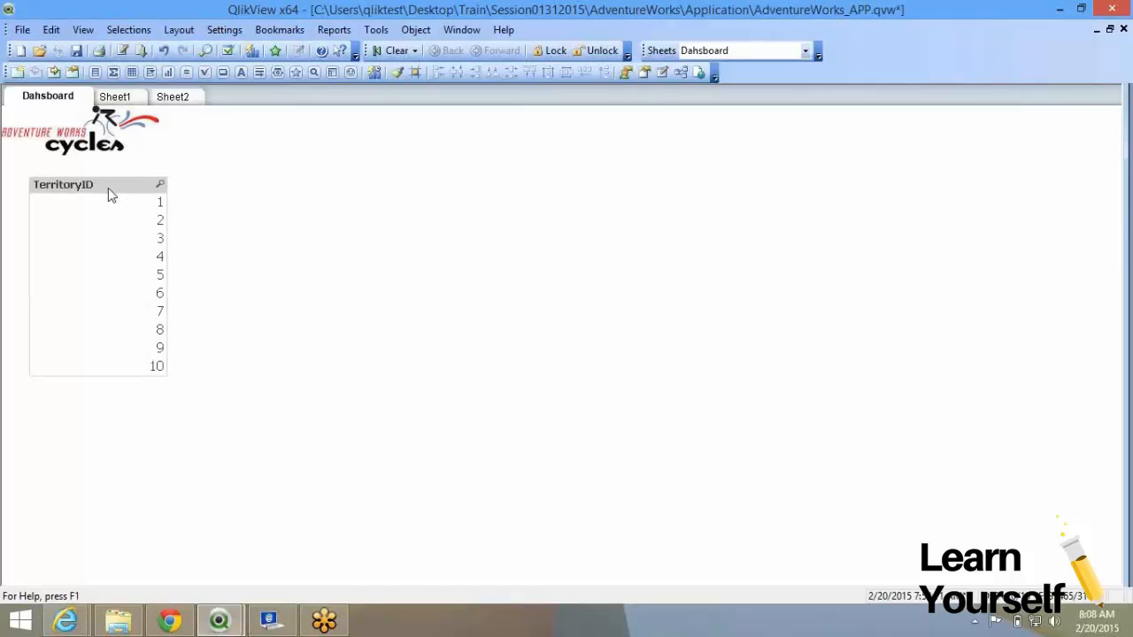
{"action": "right_click", "coordinate": [108, 188]}
{"action": "left_click", "coordinate": [126, 199]}
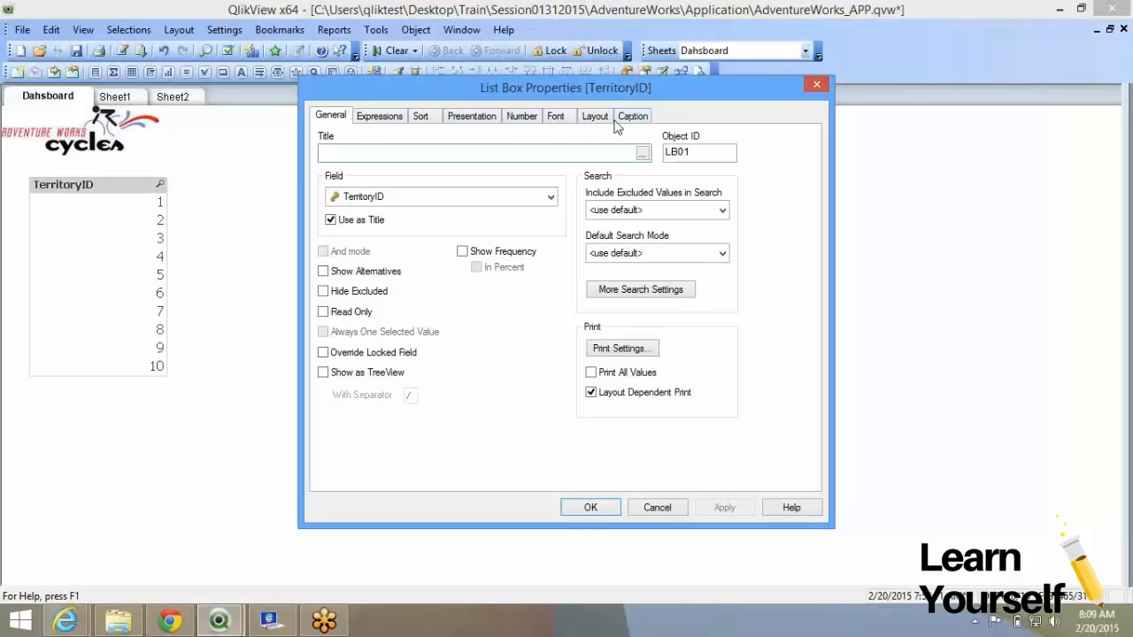
Review the Number, Font, Layout and Caption pages, then inspect the General Field dropdown.
{"action": "left_click", "coordinate": [521, 116]}
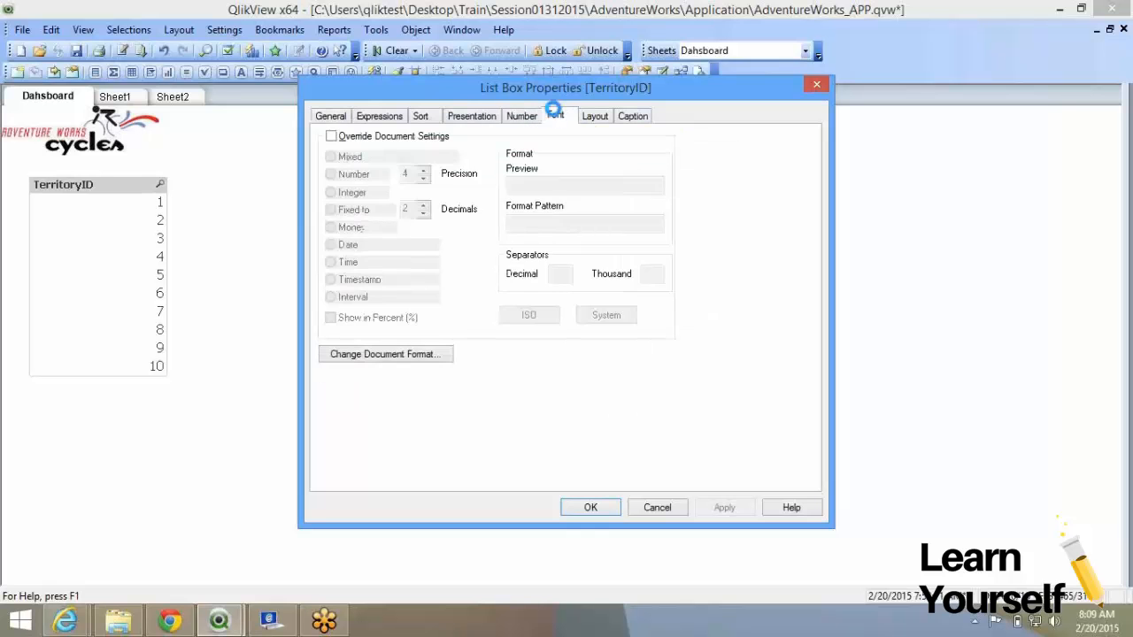
{"action": "left_click", "coordinate": [554, 115]}
{"action": "left_click", "coordinate": [595, 116]}
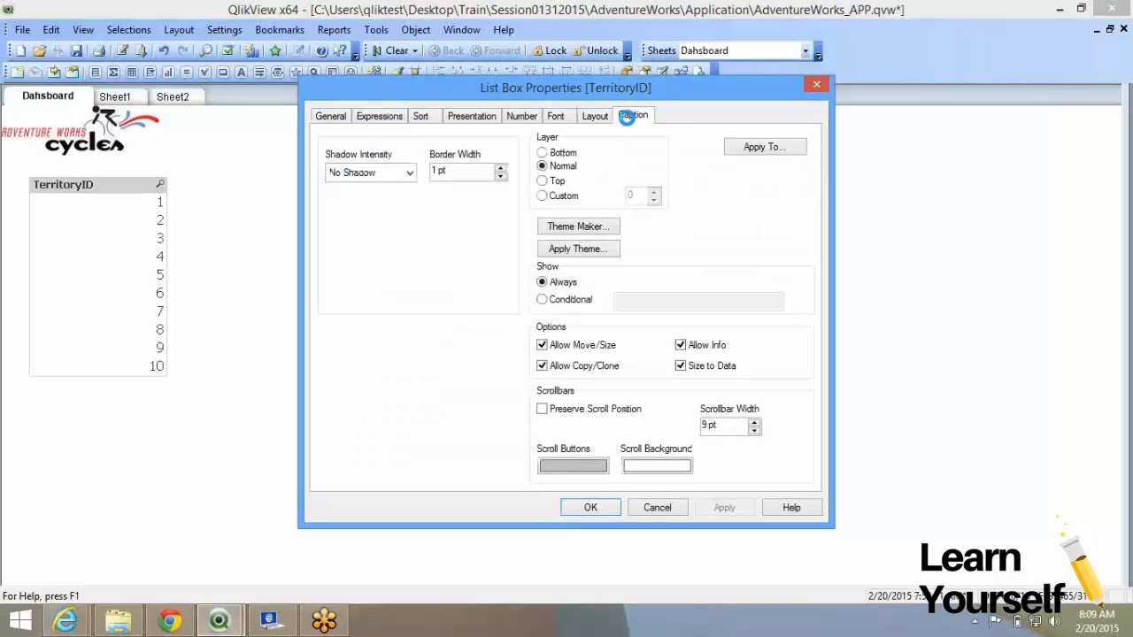
{"action": "left_click", "coordinate": [627, 118]}
{"action": "left_click", "coordinate": [525, 122]}
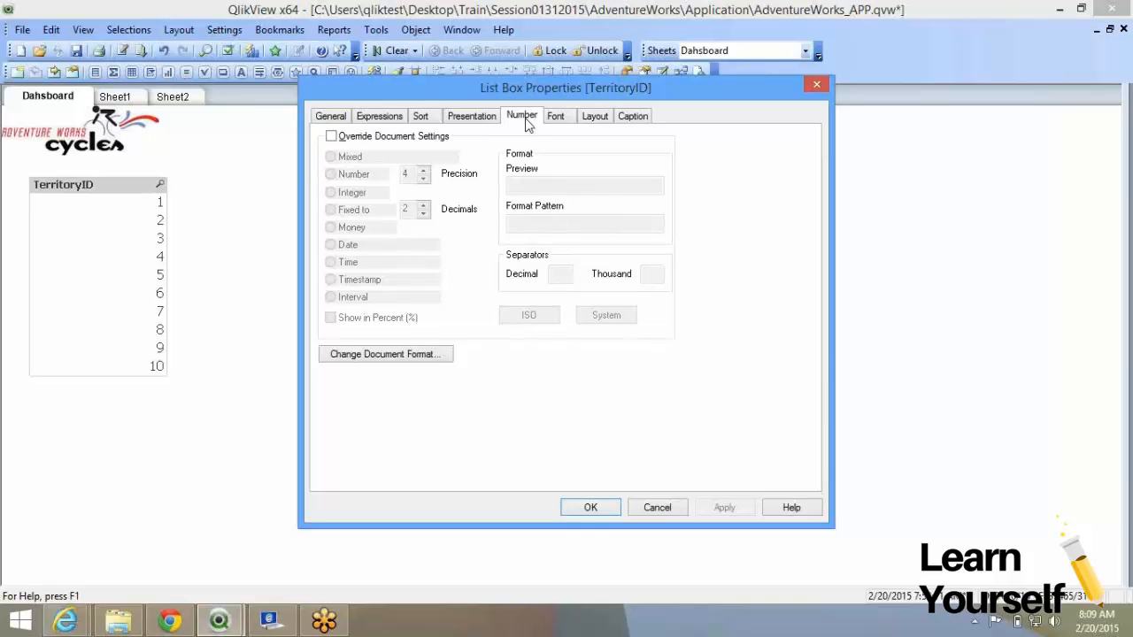
{"action": "left_click", "coordinate": [331, 118]}
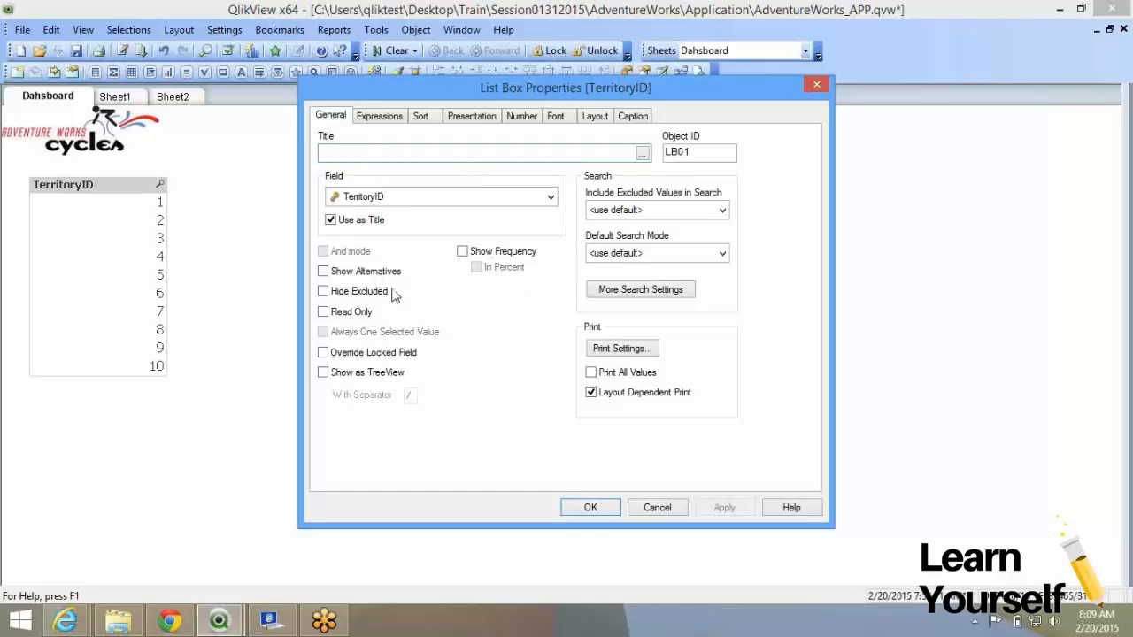
{"action": "left_click", "coordinate": [433, 197]}
{"action": "left_click", "coordinate": [434, 197]}
Apply 'TERRITORY' as the list box title, then restore the TerritoryID field name via Use as Title.
{"action": "left_click", "coordinate": [434, 197]}
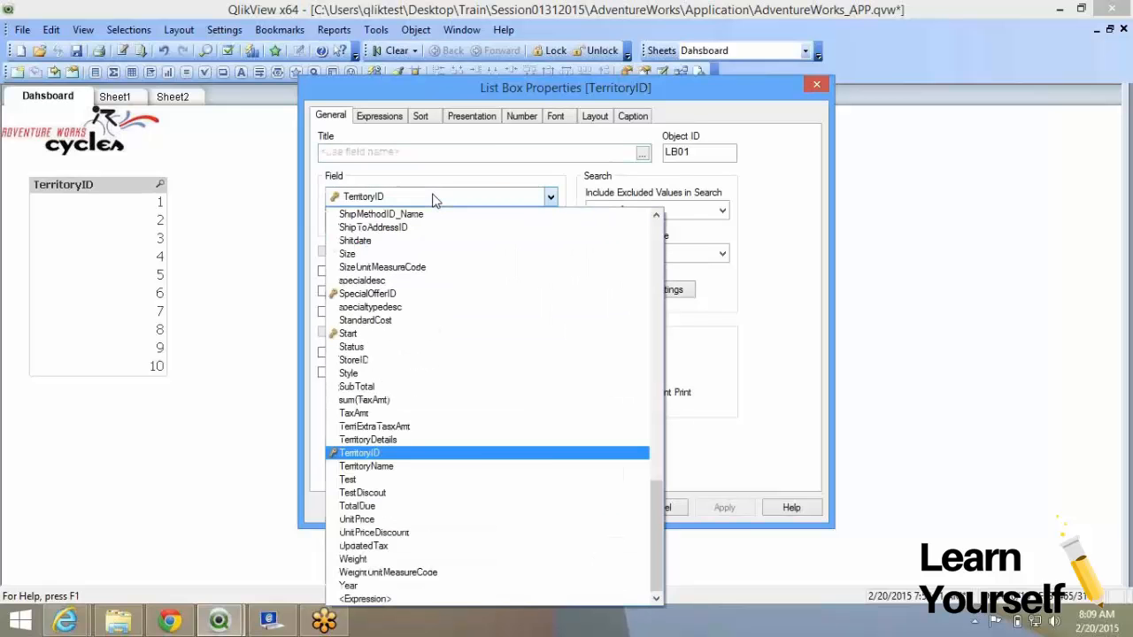
{"action": "left_click", "coordinate": [434, 198]}
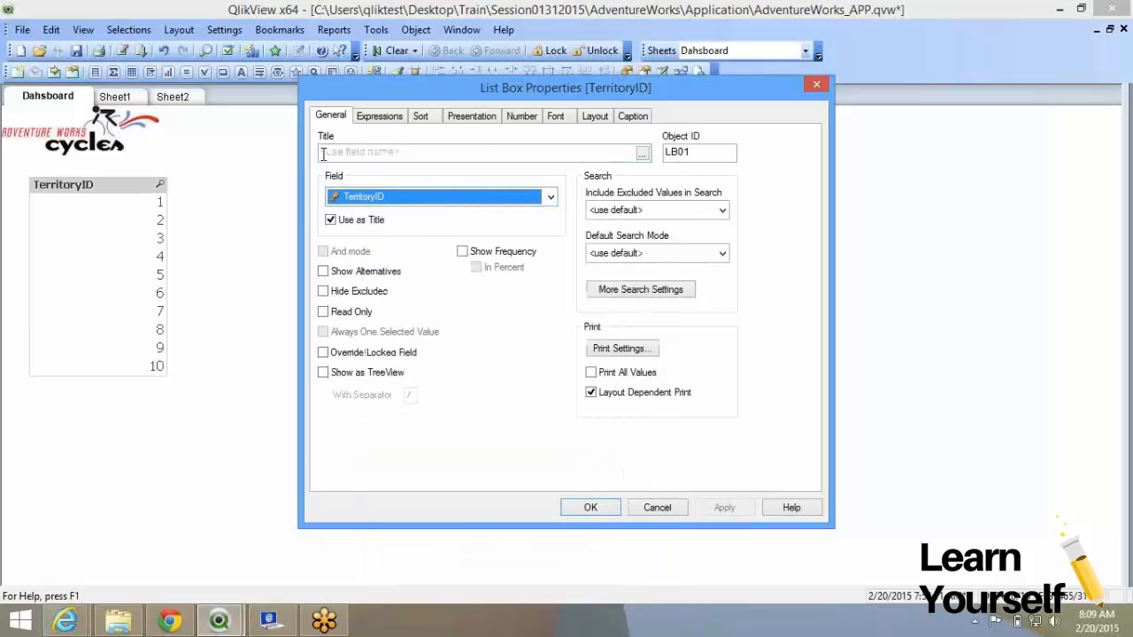
{"action": "left_click", "coordinate": [408, 156]}
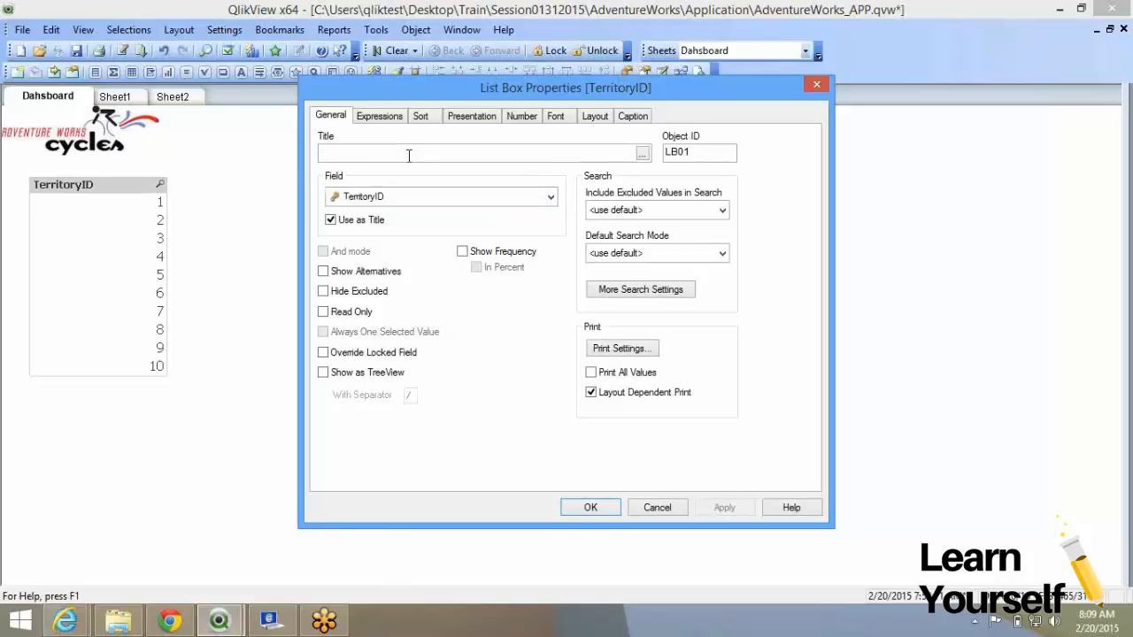
{"action": "type", "text": "Te"}
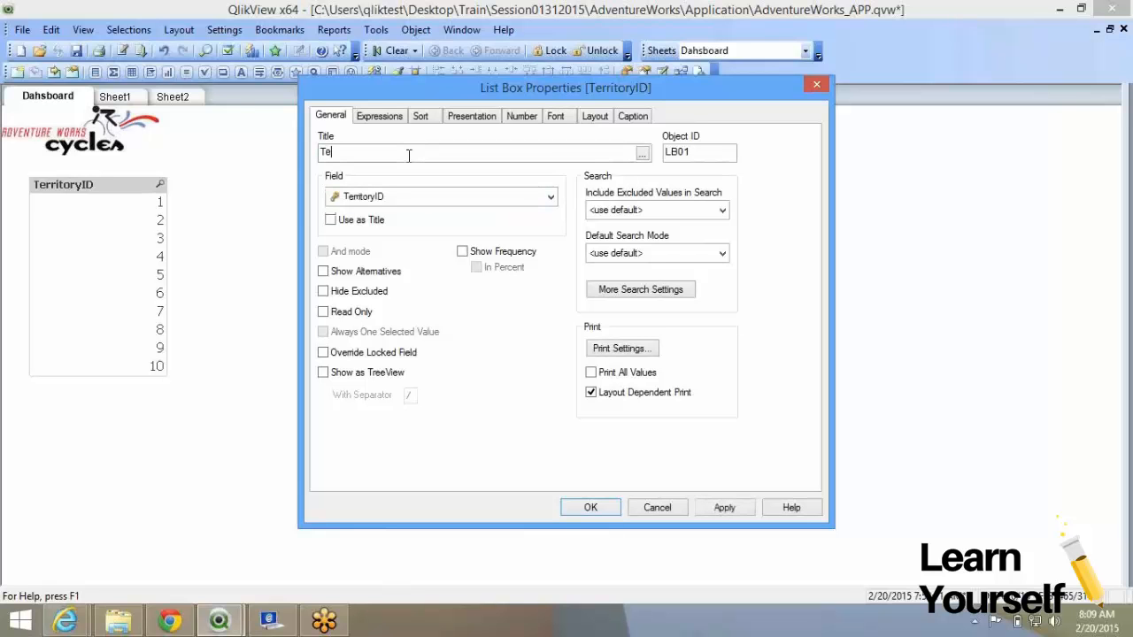
{"action": "key", "text": "BackSpace"}
{"action": "type", "text": "ERRIT"}
{"action": "type", "text": "R"}
{"action": "type", "text": "O"}
{"action": "key", "text": "BackSpace"}
{"action": "key", "text": "BackSpace"}
{"action": "type", "text": "ORY"}
{"action": "left_click", "coordinate": [724, 508]}
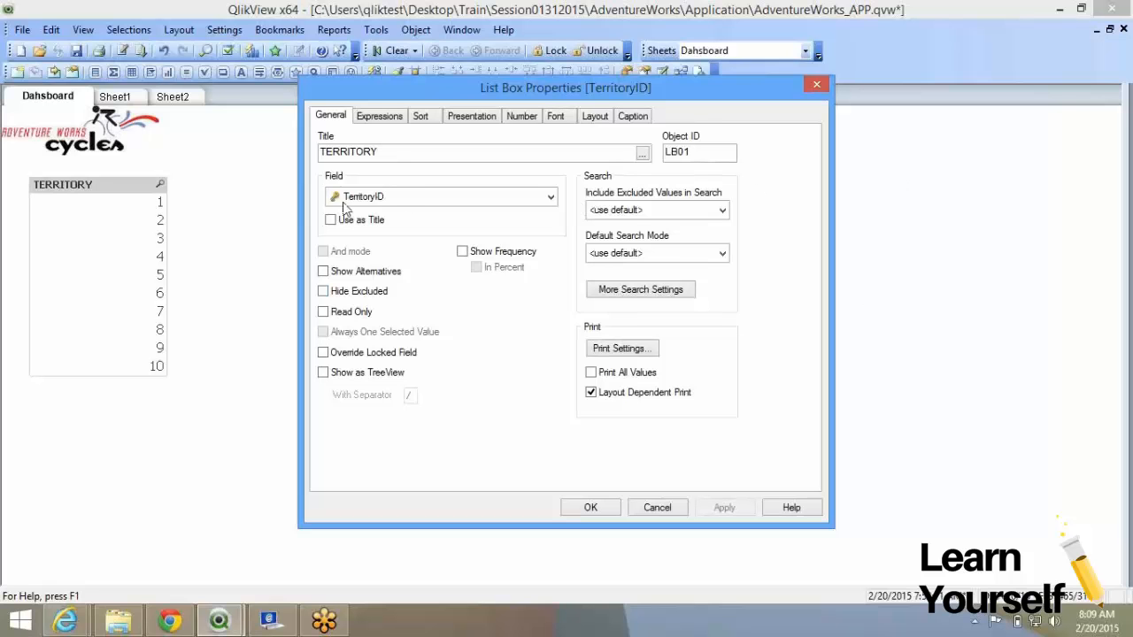
{"action": "left_click", "coordinate": [331, 219]}
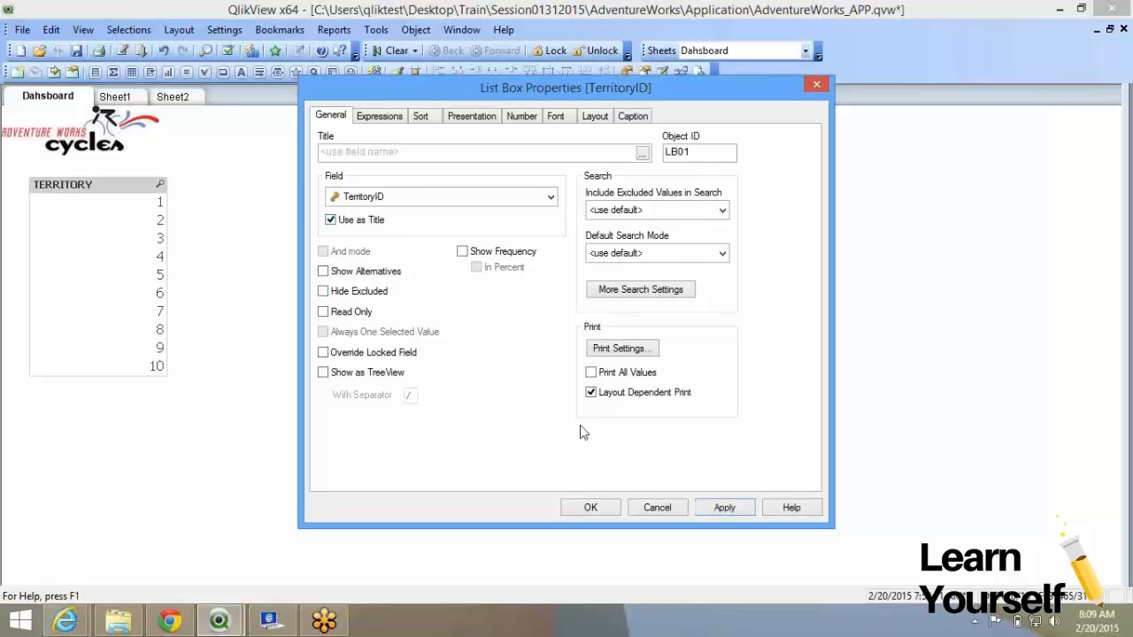
{"action": "left_click", "coordinate": [719, 508]}
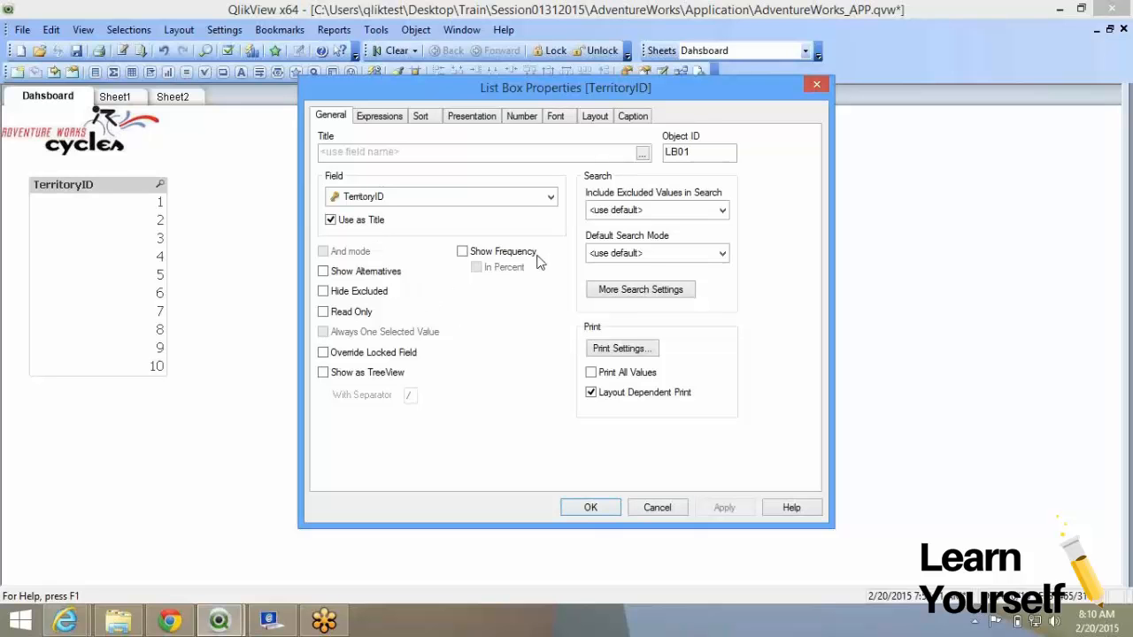
Close the list box properties with OK and select territory 2.
{"action": "double_click", "coordinate": [678, 151]}
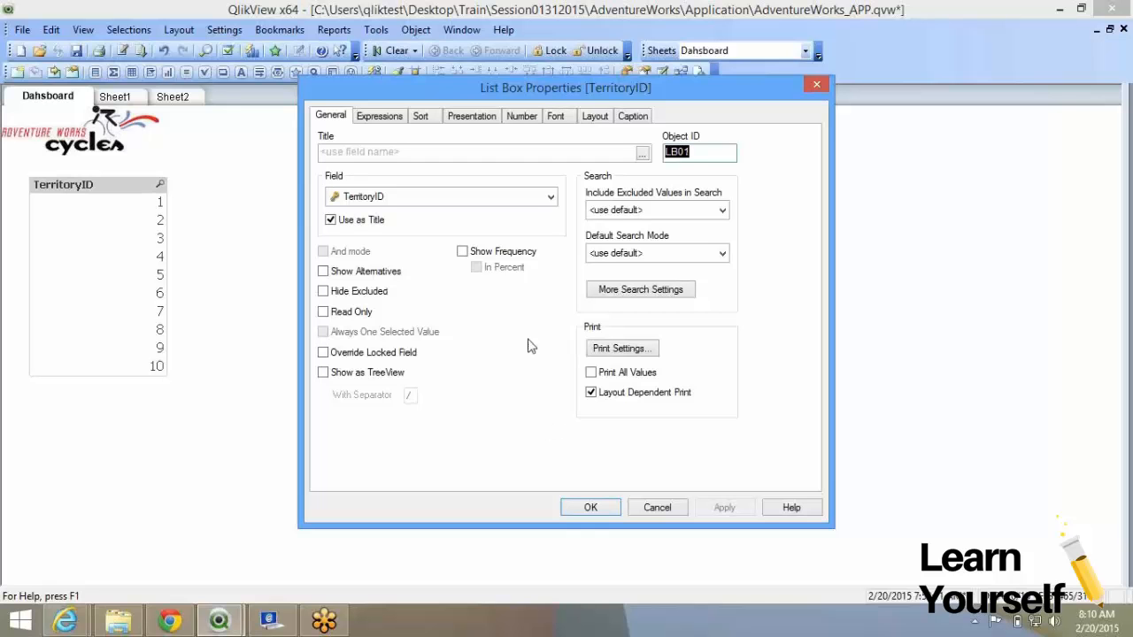
{"action": "left_click", "coordinate": [591, 508]}
{"action": "left_click", "coordinate": [139, 221]}
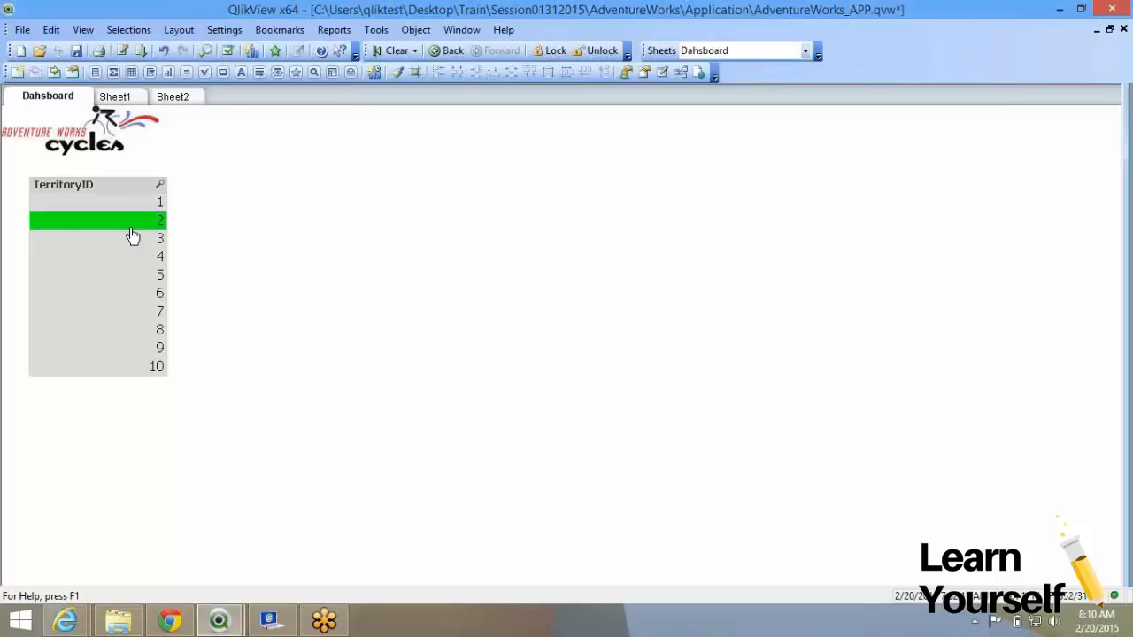
Reopen the list box properties, tick Show Alternatives, and cancel the change.
{"action": "right_click", "coordinate": [125, 201]}
{"action": "left_click", "coordinate": [167, 212]}
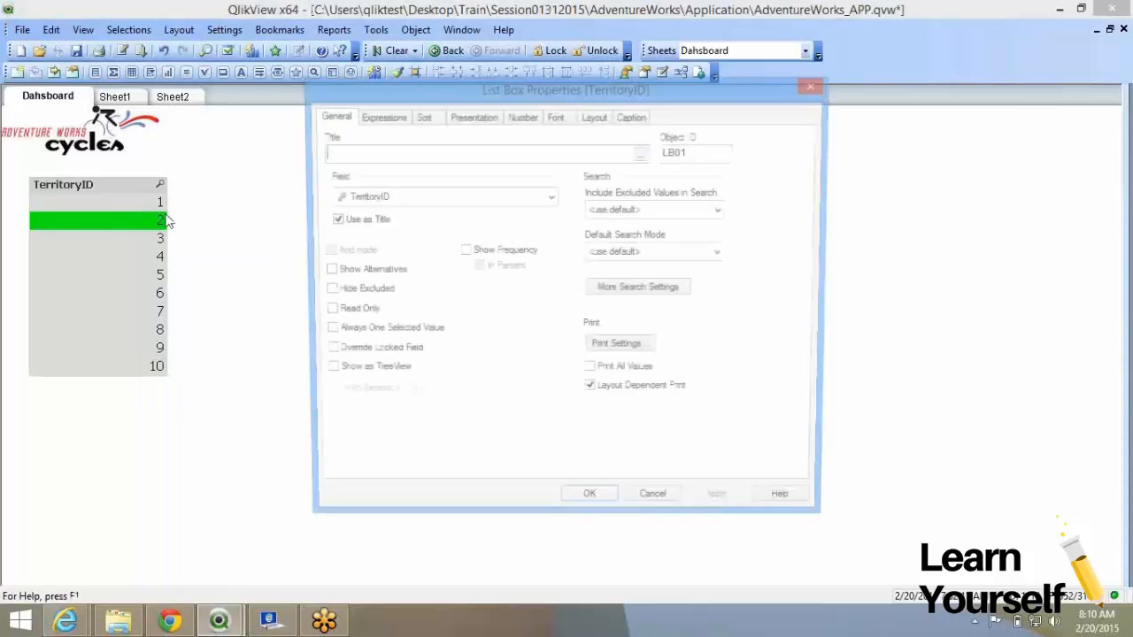
{"action": "left_click", "coordinate": [356, 277]}
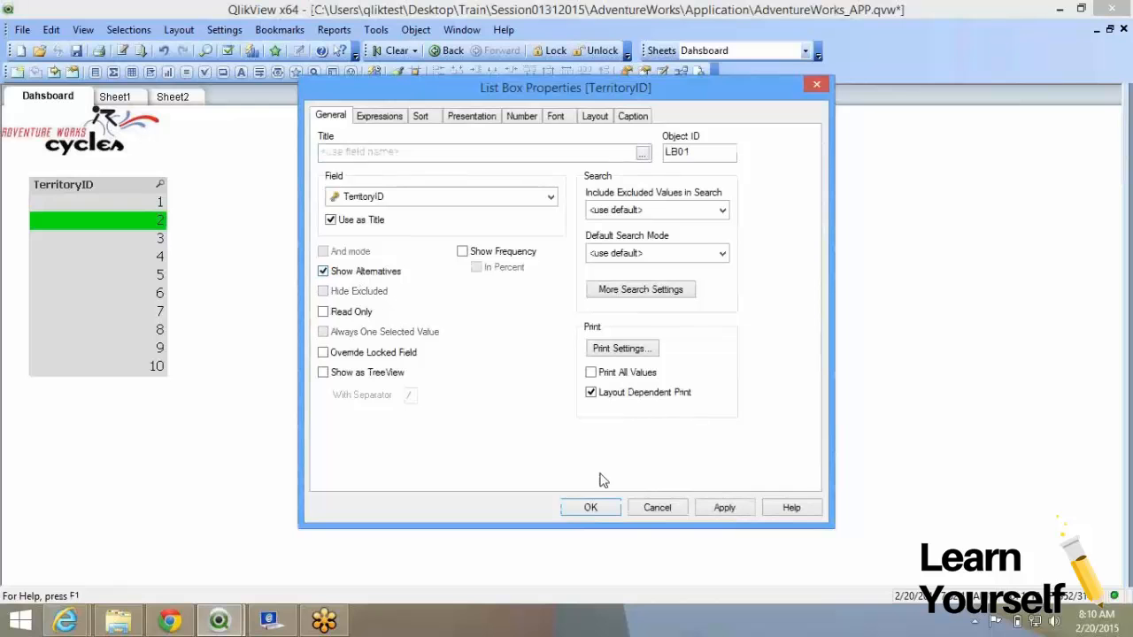
{"action": "left_click", "coordinate": [657, 508]}
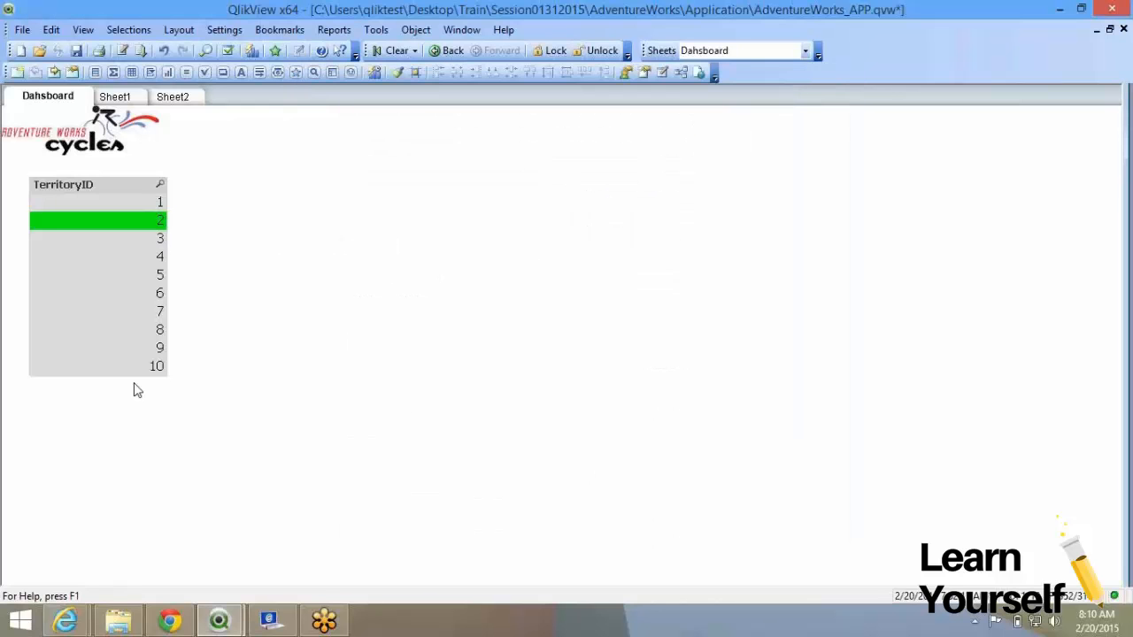
Turn on Show Alternatives for the TerritoryID list box.
{"action": "right_click", "coordinate": [158, 258]}
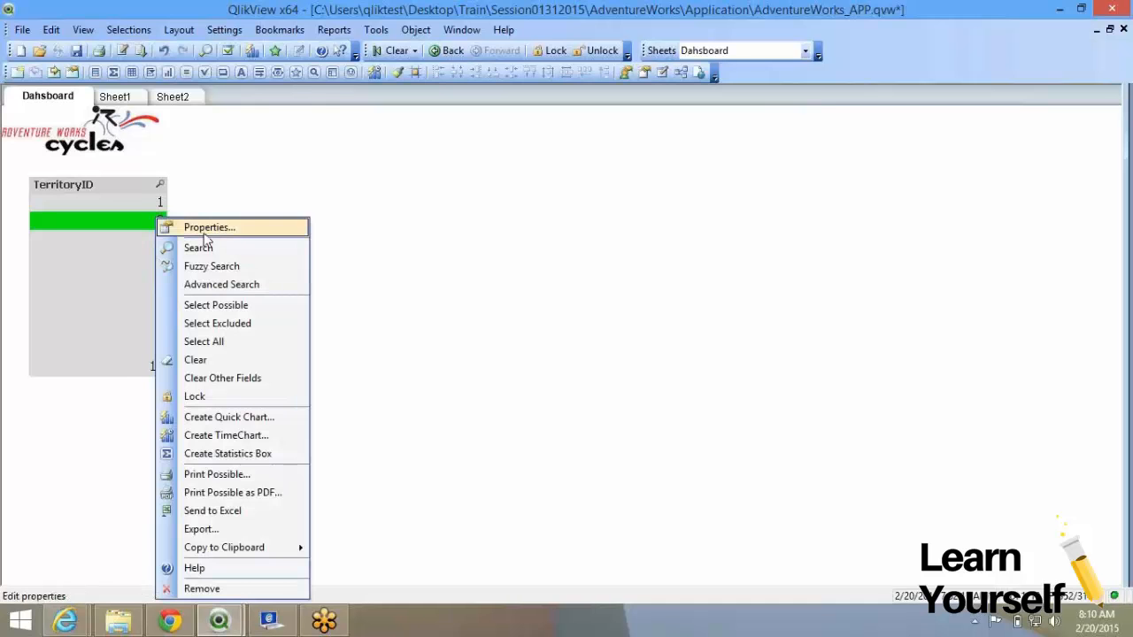
{"action": "left_click", "coordinate": [202, 229]}
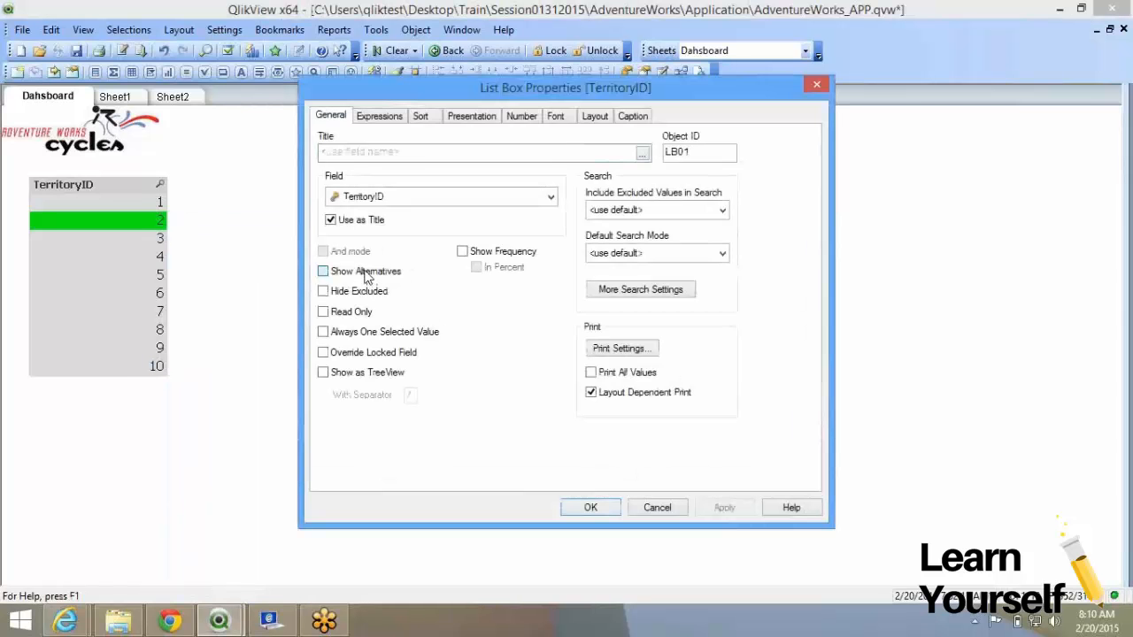
{"action": "left_click", "coordinate": [362, 272]}
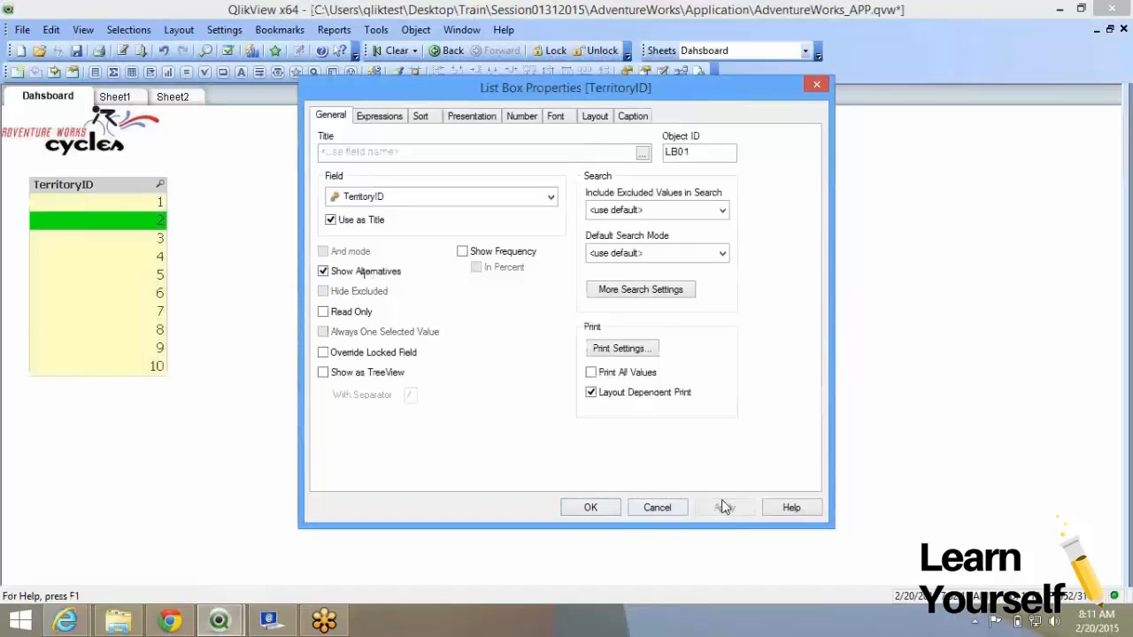
{"action": "left_click", "coordinate": [608, 504]}
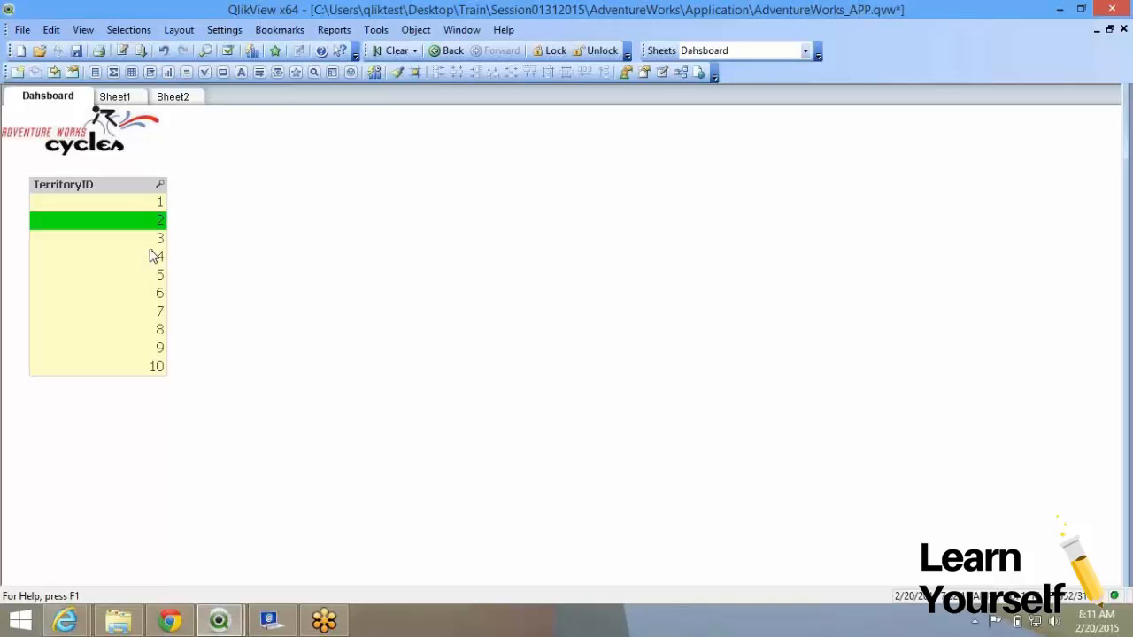
Swap Show Alternatives for Hide Excluded so only territory 2 remains visible.
{"action": "right_click", "coordinate": [156, 221]}
{"action": "left_click", "coordinate": [163, 228]}
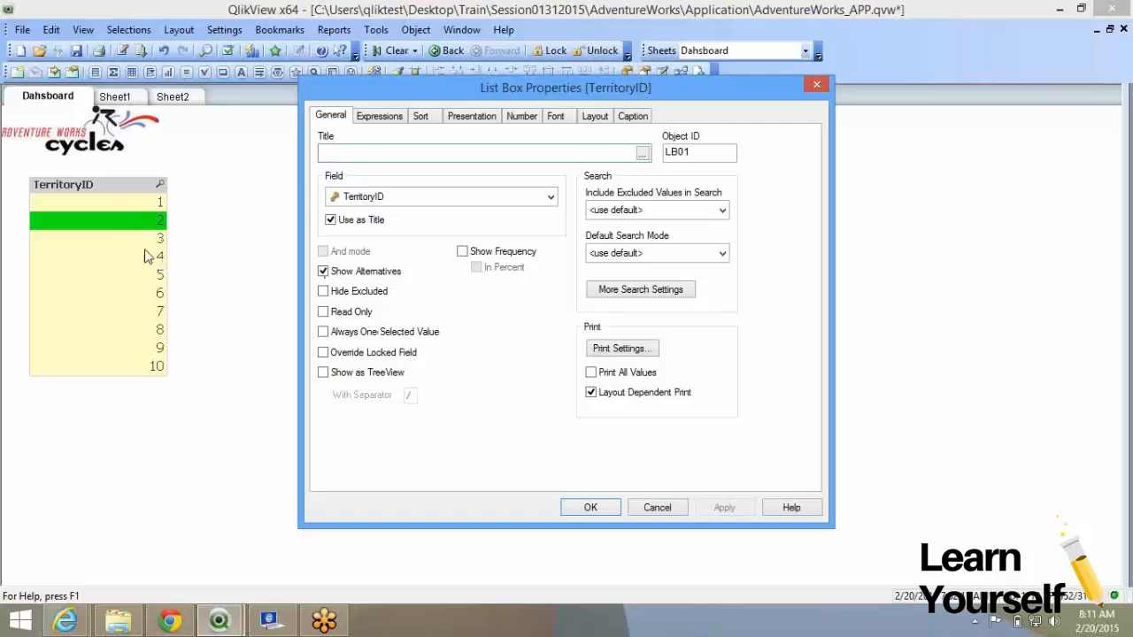
{"action": "left_click", "coordinate": [352, 280]}
{"action": "left_click", "coordinate": [347, 297]}
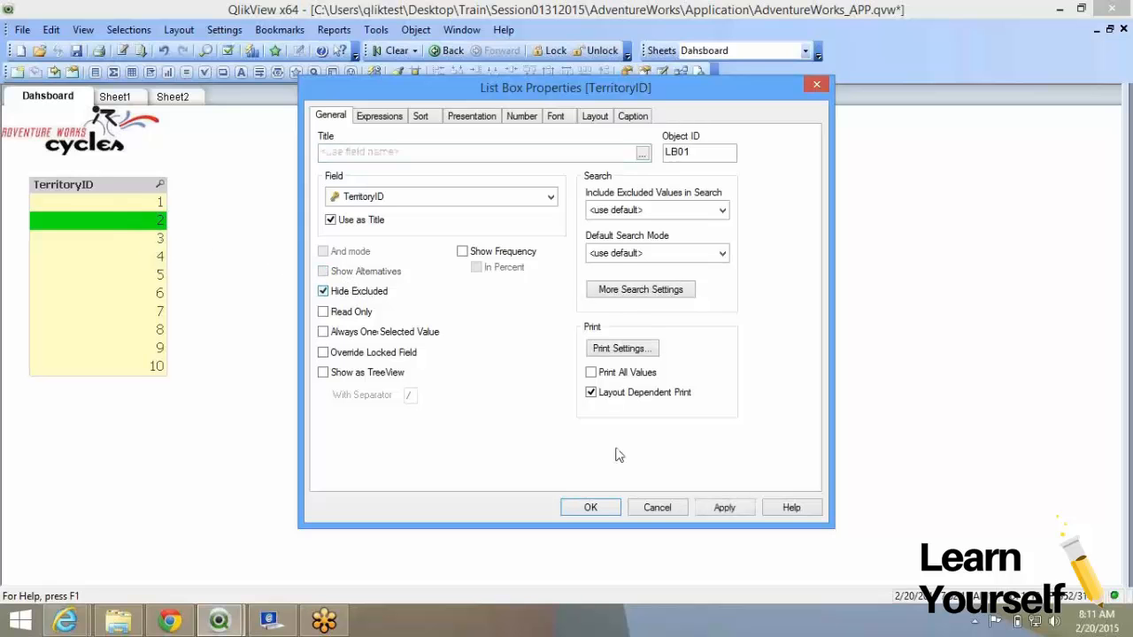
{"action": "left_click", "coordinate": [593, 508]}
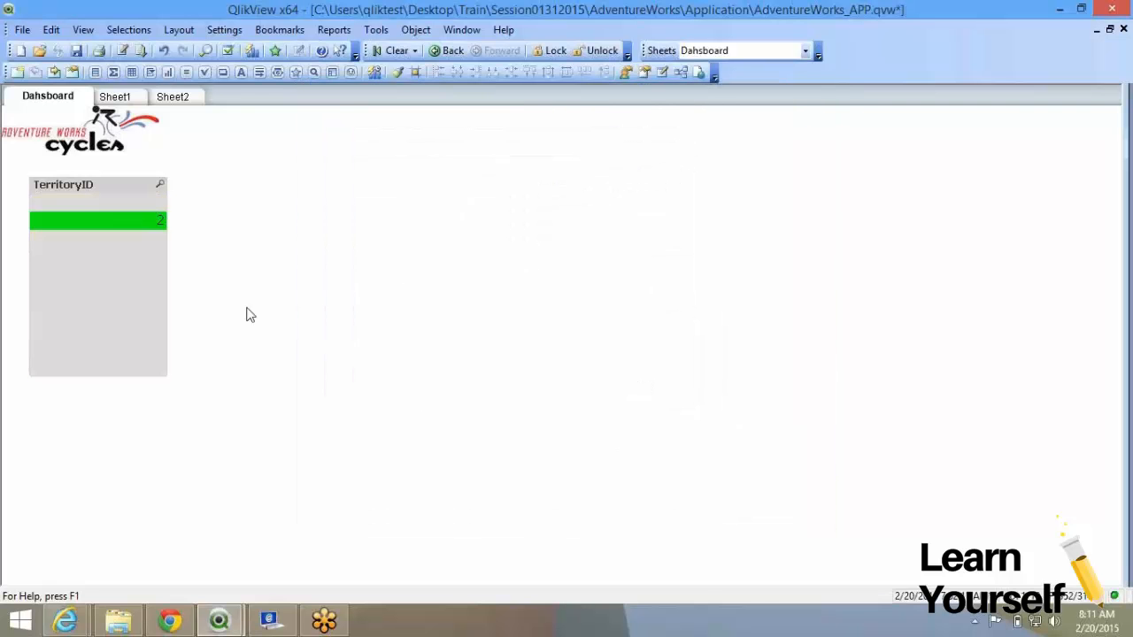
Toggle territory selections 2 and 4, ending with territory 6 selected.
{"action": "left_click", "coordinate": [141, 229]}
{"action": "left_click", "coordinate": [142, 261]}
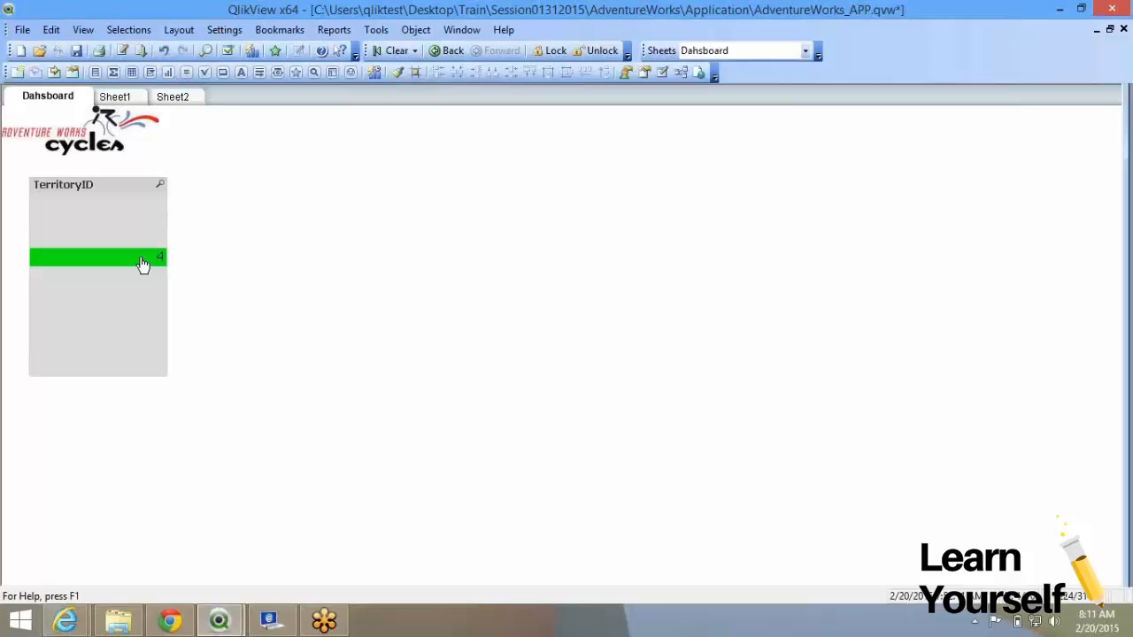
{"action": "left_click", "coordinate": [142, 261]}
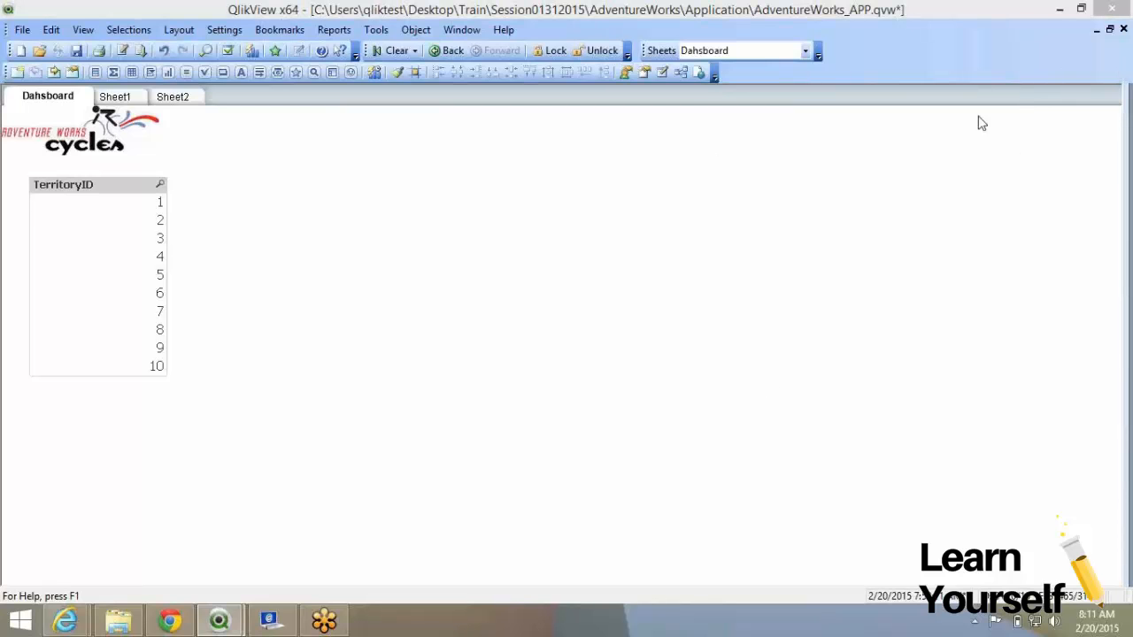
{"action": "left_click", "coordinate": [154, 294]}
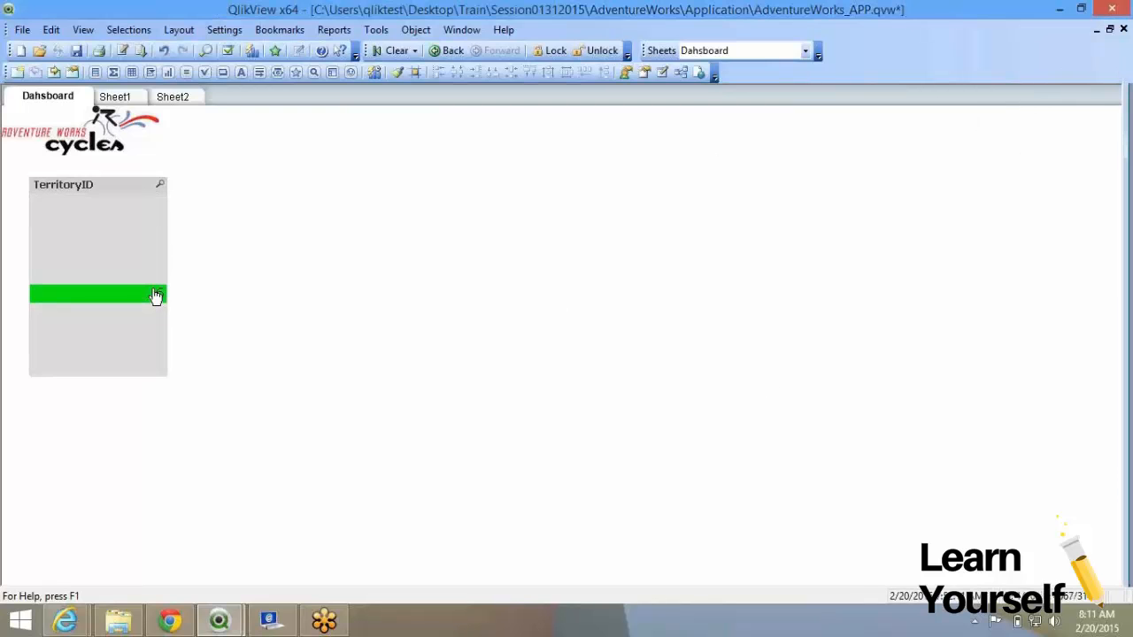
Turn off Hide Excluded in the list box properties and confirm with OK.
{"action": "right_click", "coordinate": [154, 294]}
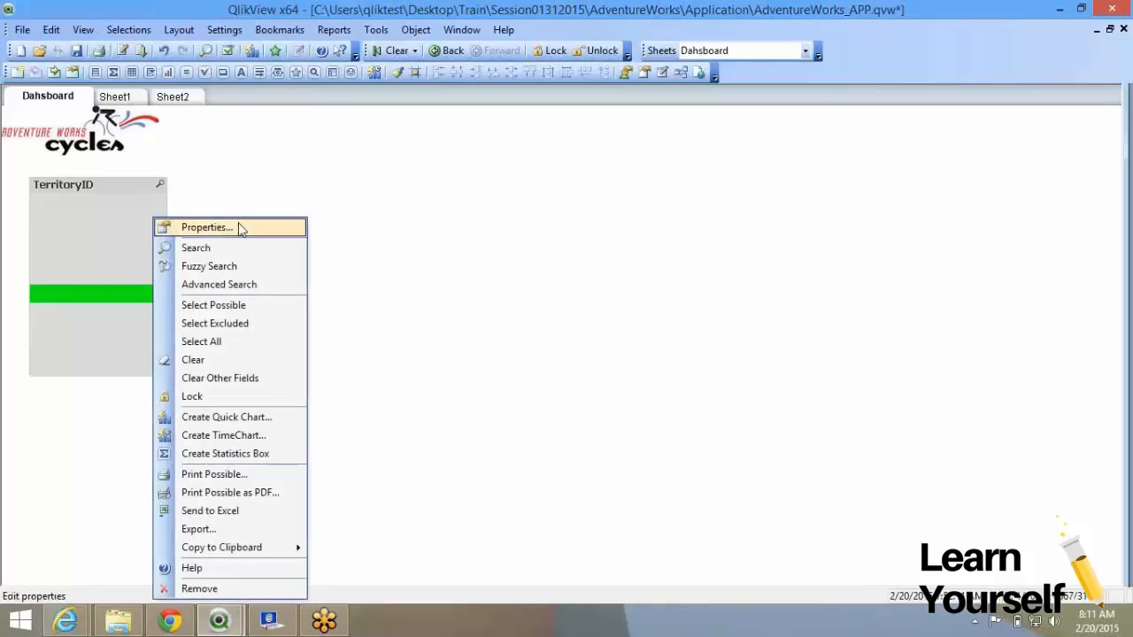
{"action": "left_click", "coordinate": [206, 228]}
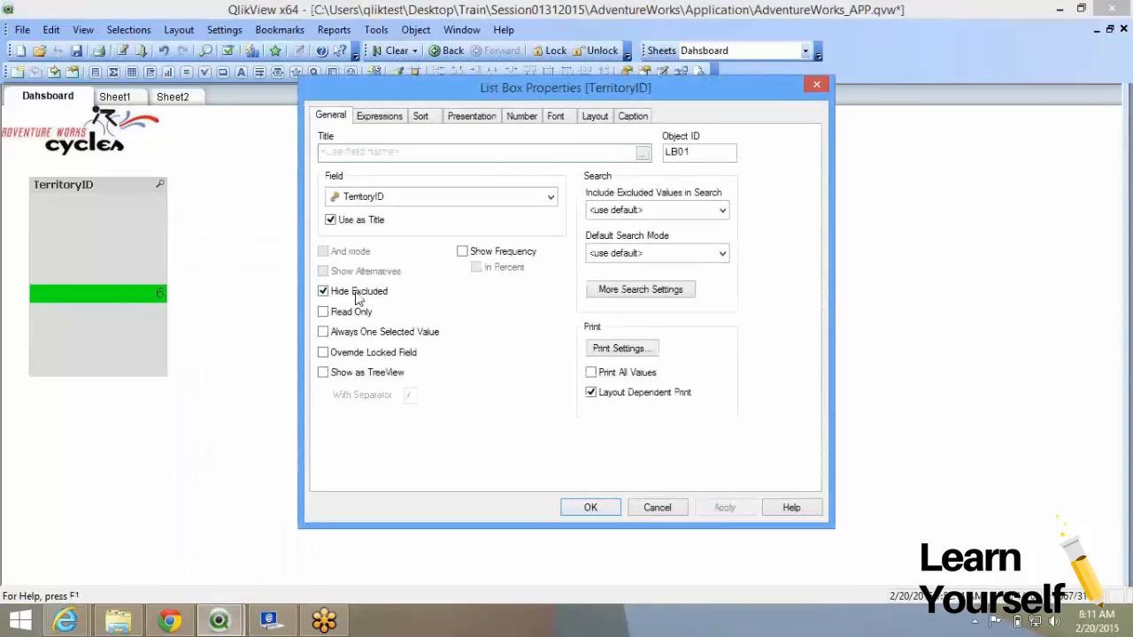
{"action": "left_click", "coordinate": [372, 294]}
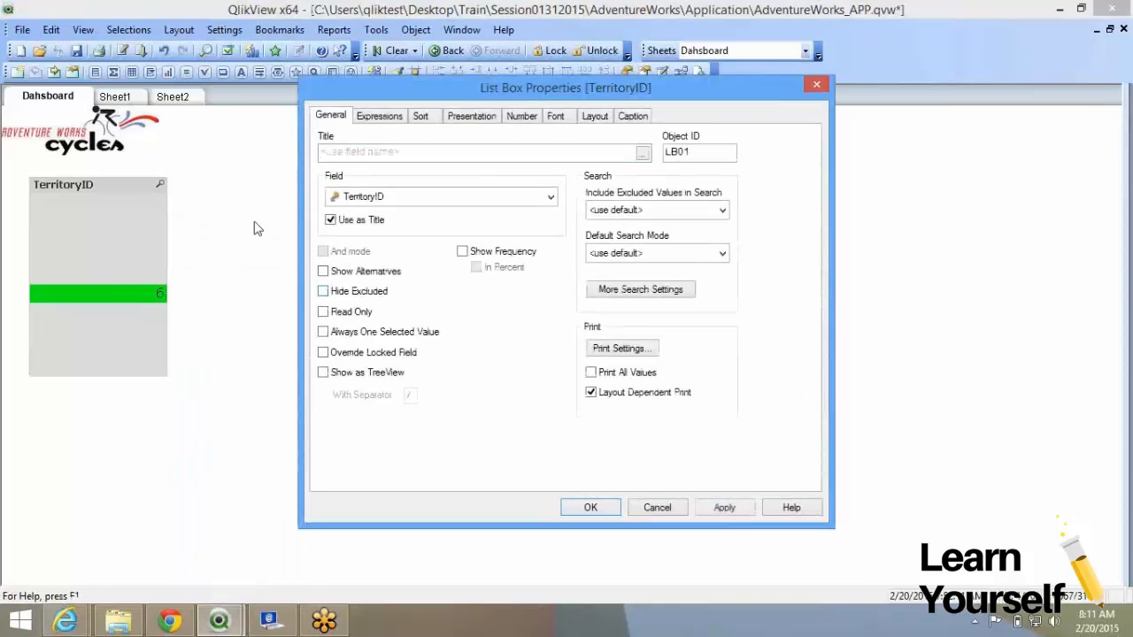
{"action": "left_click", "coordinate": [714, 512]}
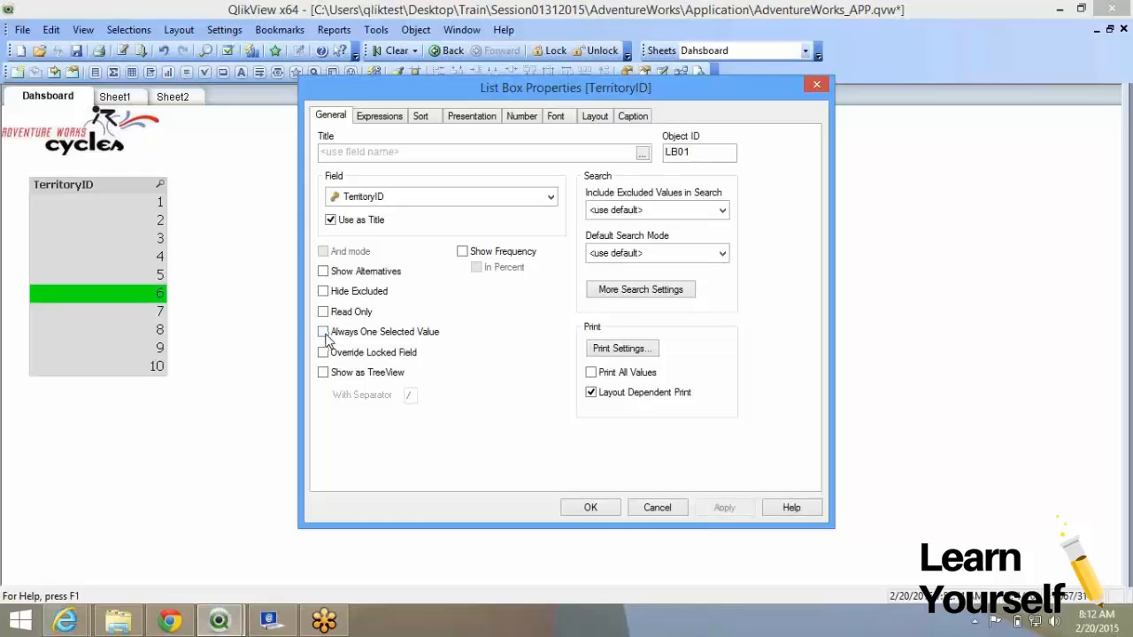
{"action": "left_click", "coordinate": [592, 507]}
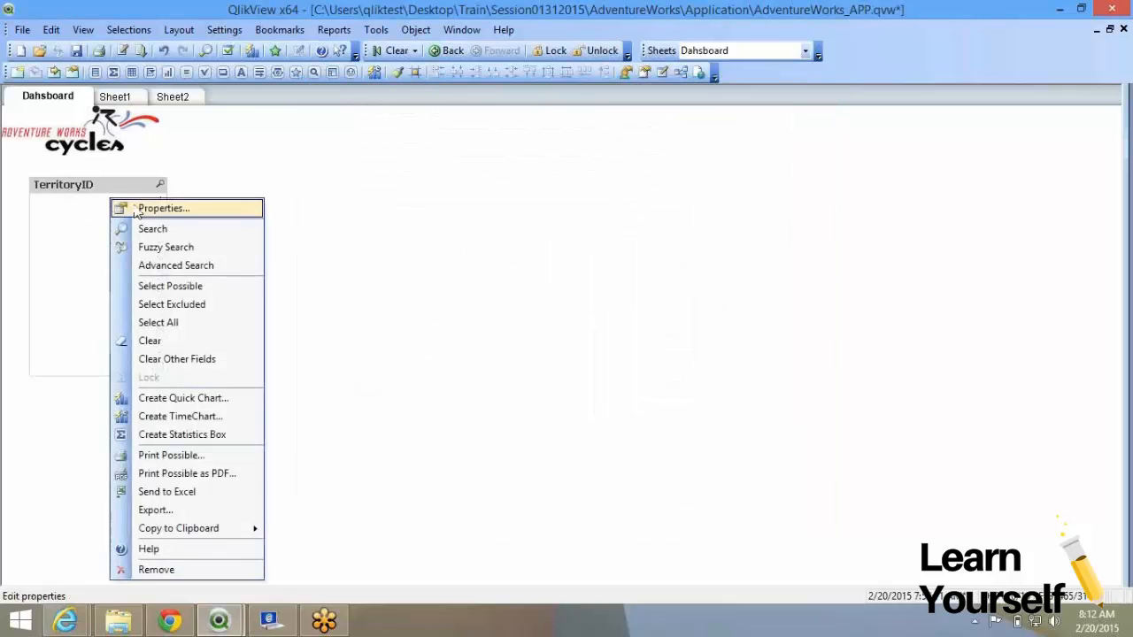
Cancel out of the list box properties, then toggle selections ending with territory 3.
{"action": "left_click", "coordinate": [119, 206]}
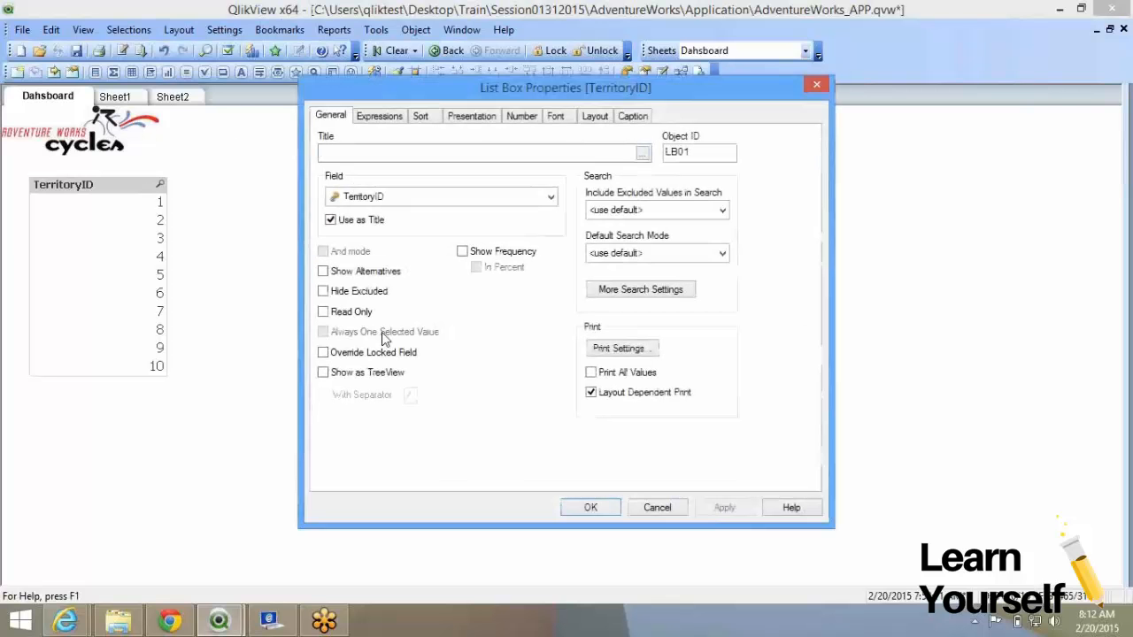
{"action": "left_click", "coordinate": [656, 508]}
{"action": "left_click", "coordinate": [91, 221]}
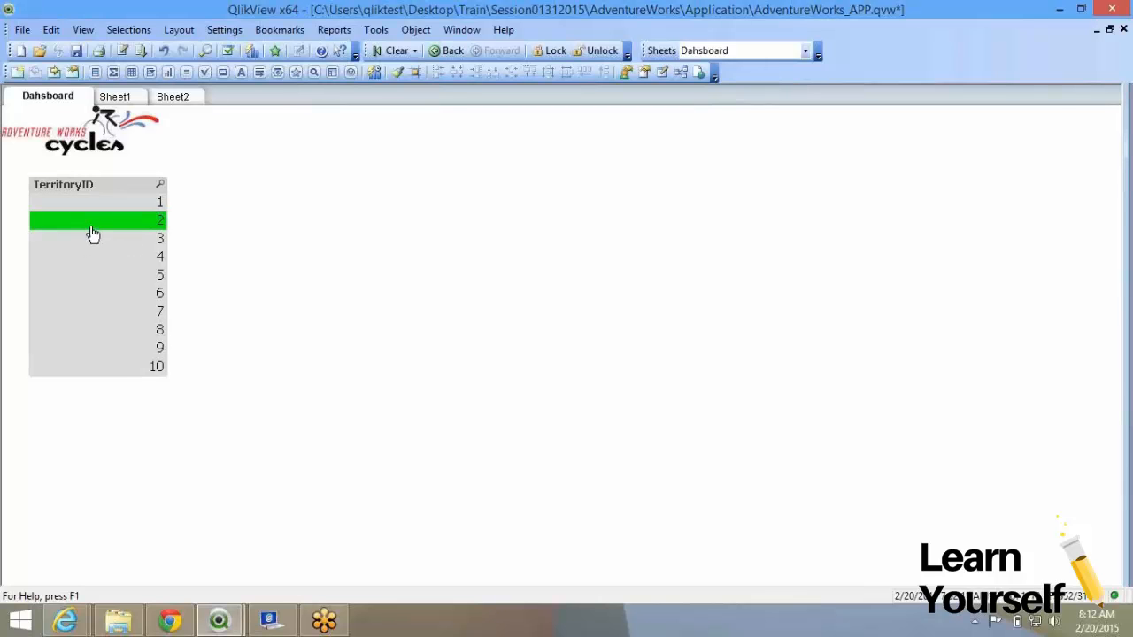
{"action": "left_click", "coordinate": [392, 53]}
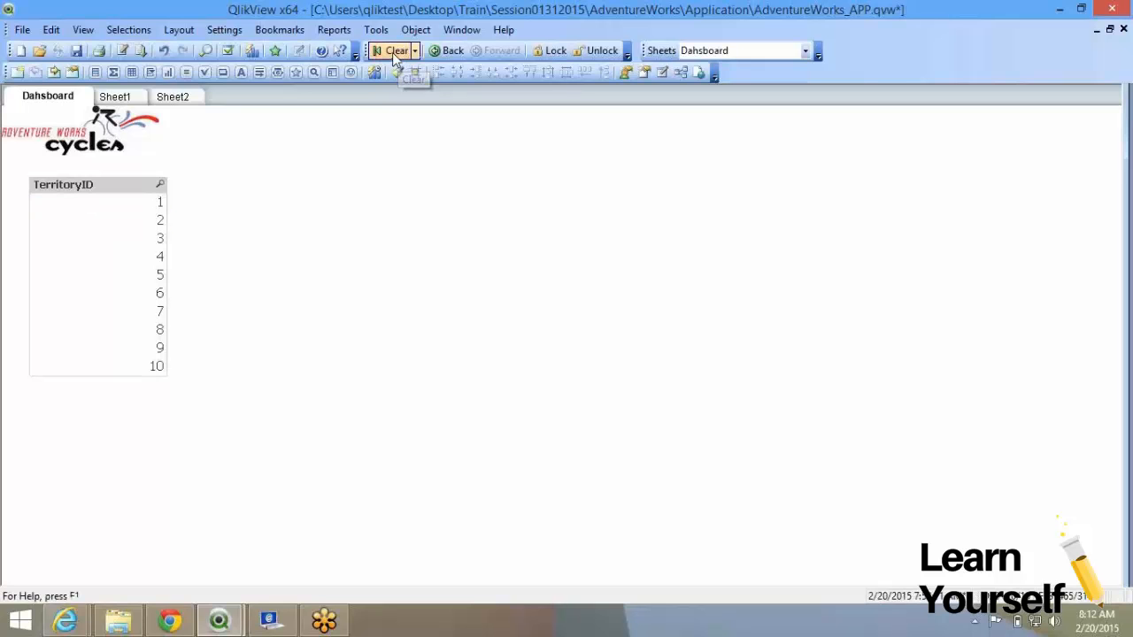
{"action": "left_click", "coordinate": [149, 239]}
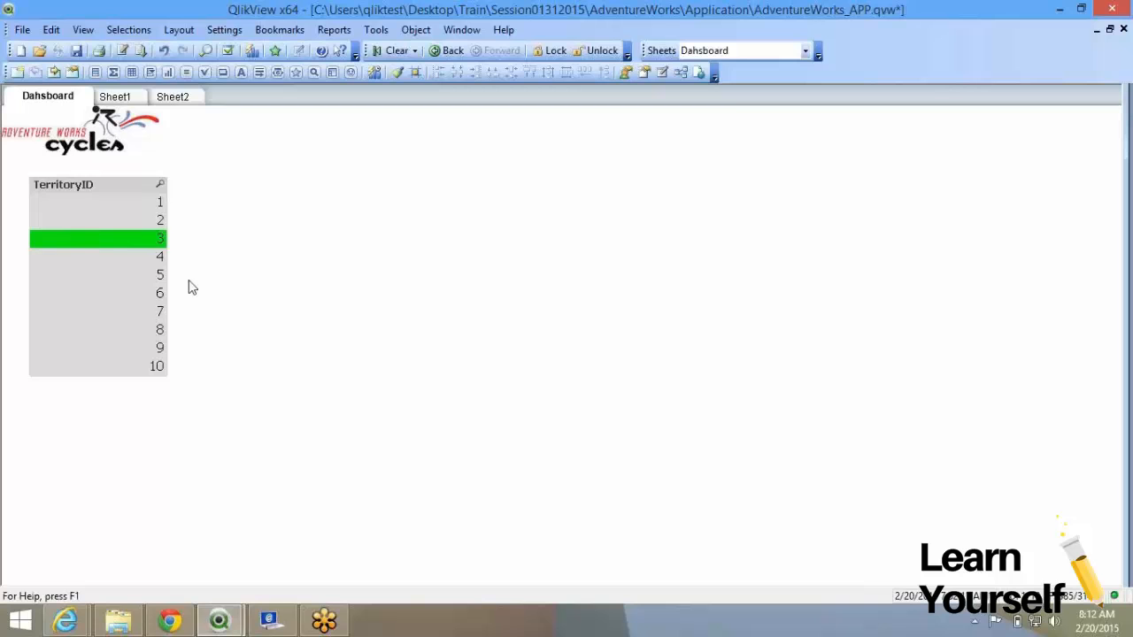
{"action": "left_click", "coordinate": [105, 245]}
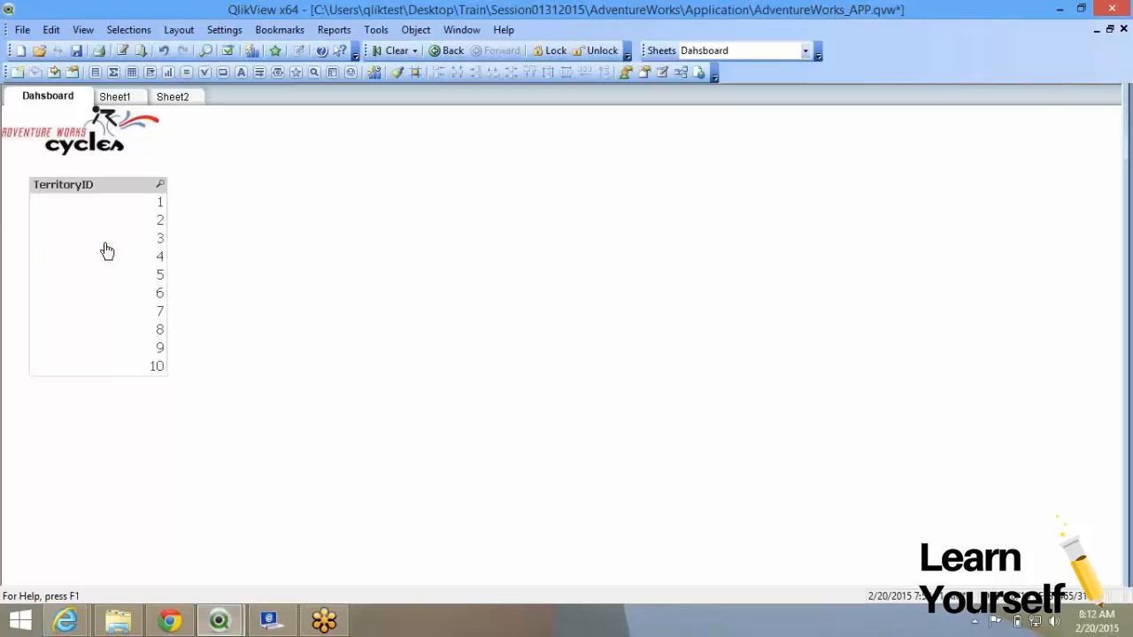
{"action": "left_click", "coordinate": [105, 246]}
{"action": "left_click", "coordinate": [104, 246]}
{"action": "left_click", "coordinate": [106, 246]}
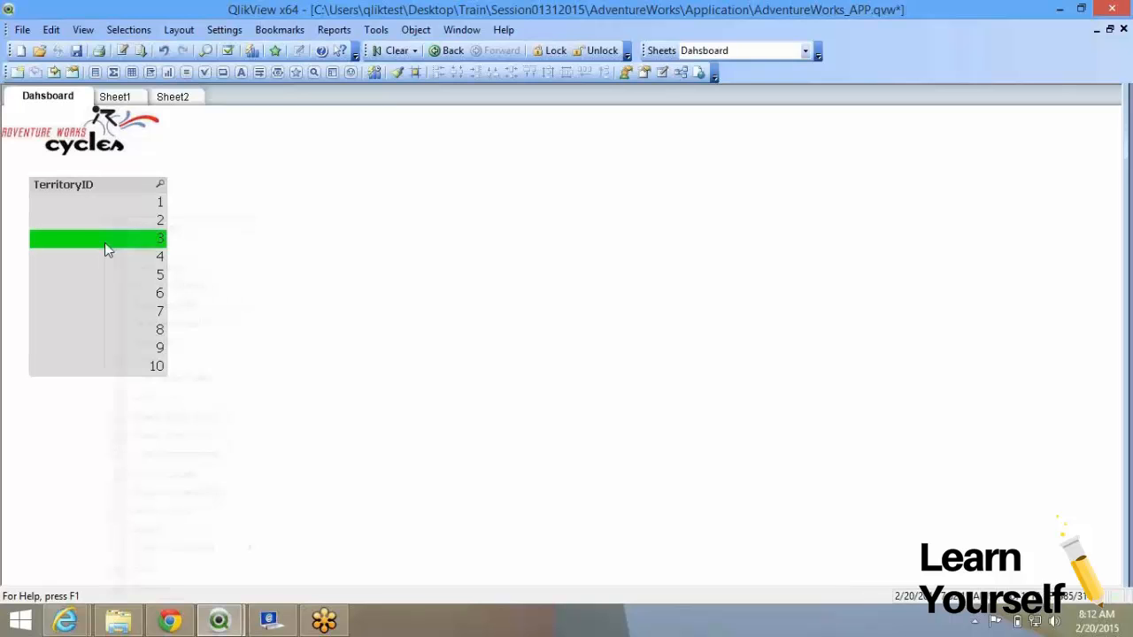
Enable Always One Selected Value for the TerritoryID list box.
{"action": "right_click", "coordinate": [104, 245]}
{"action": "left_click", "coordinate": [139, 229]}
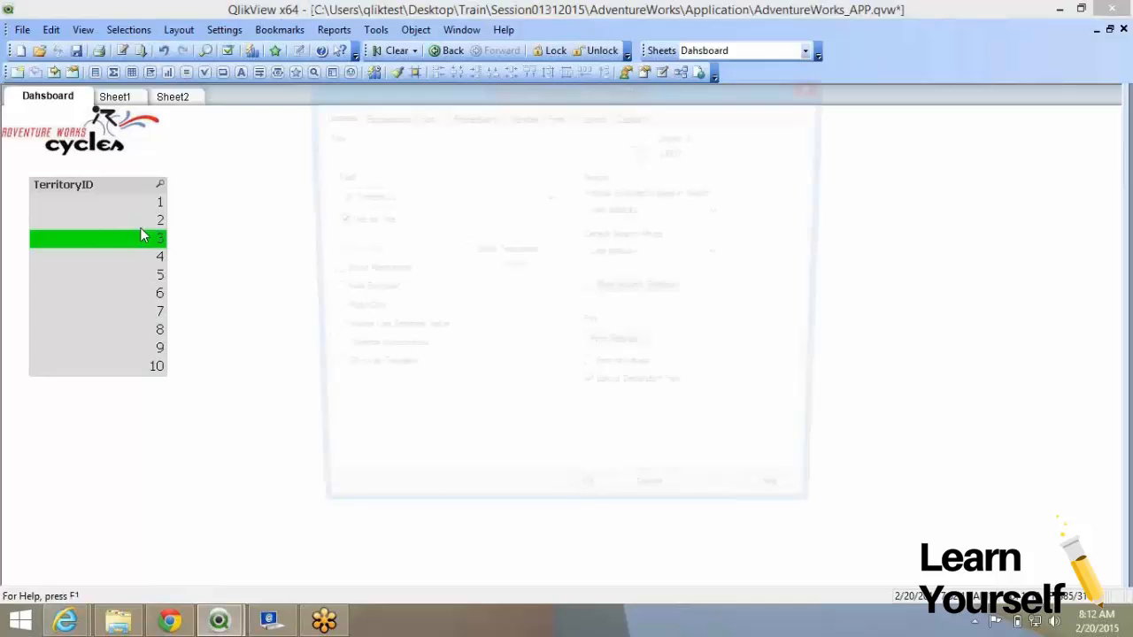
{"action": "left_click", "coordinate": [363, 331]}
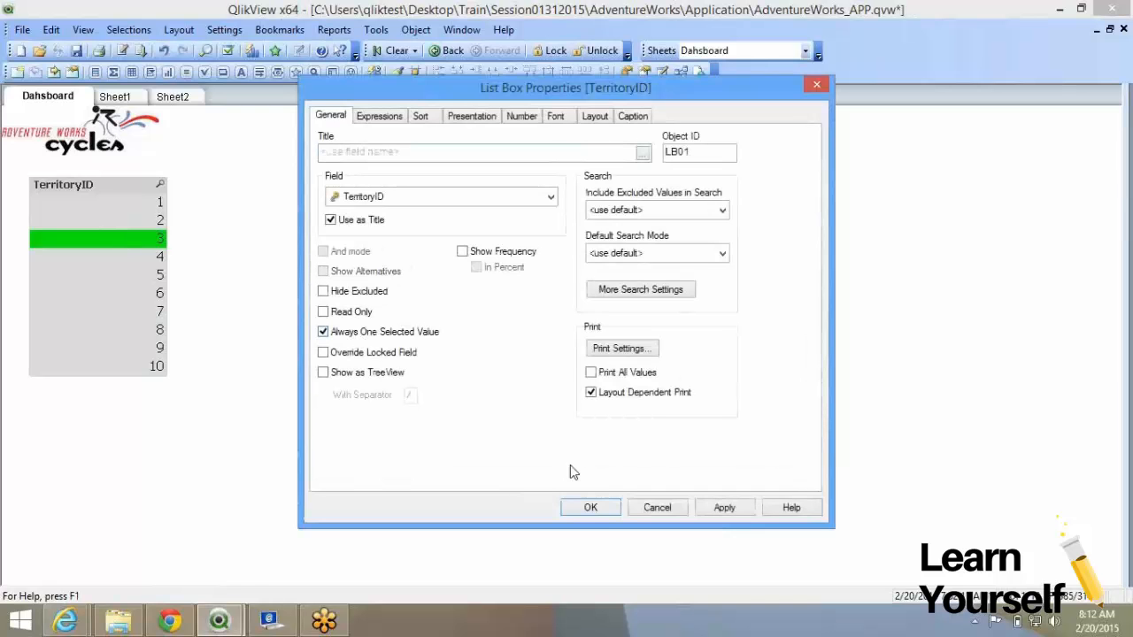
{"action": "left_click", "coordinate": [586, 508]}
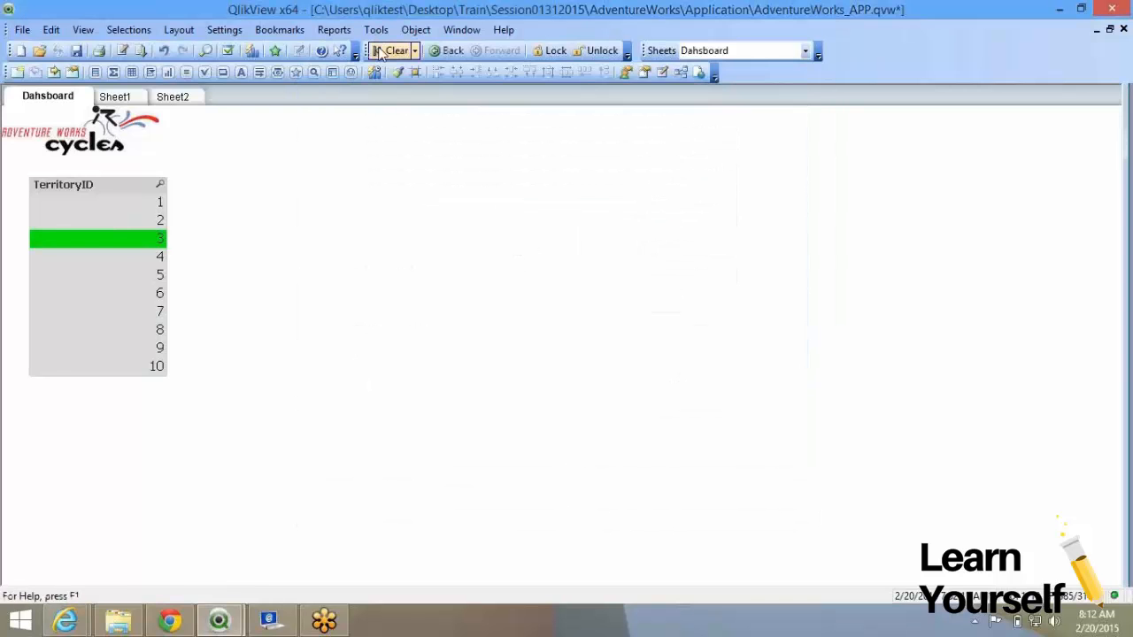
Test Clear, then select territories 5, 2, 7, 5 and 3 in turn.
{"action": "left_click", "coordinate": [381, 54]}
{"action": "left_click", "coordinate": [380, 54]}
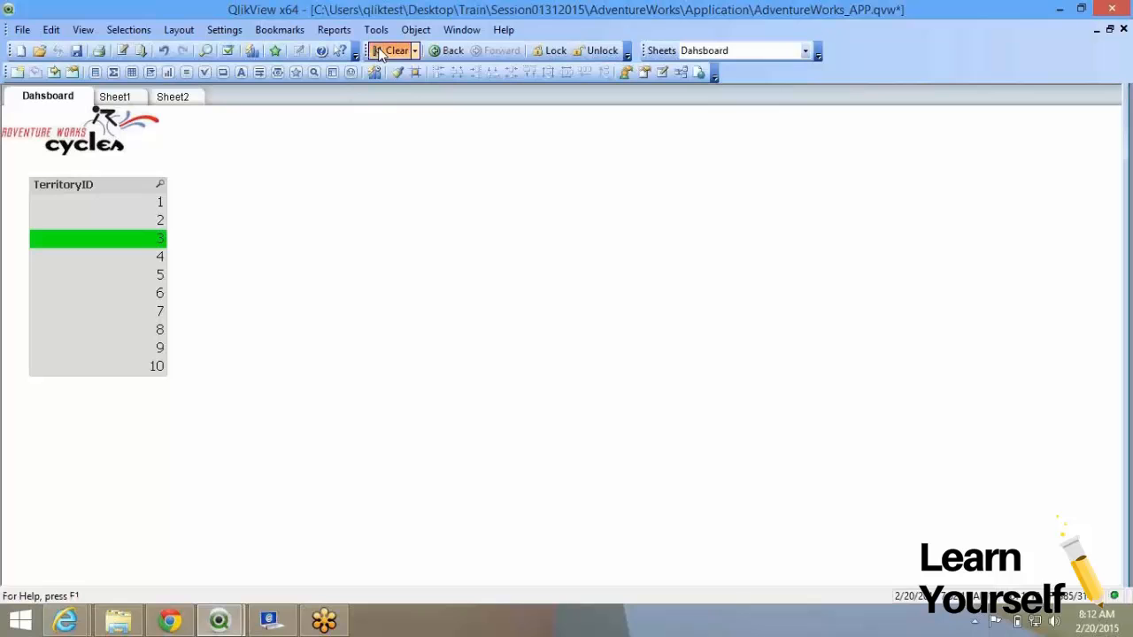
{"action": "left_click", "coordinate": [122, 275]}
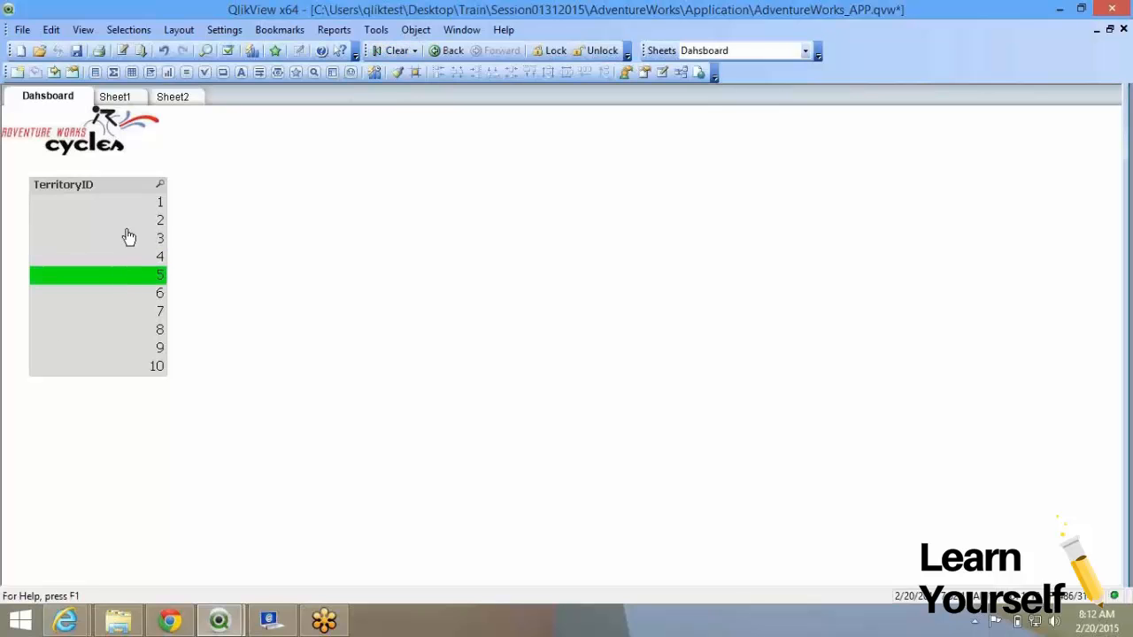
{"action": "left_click", "coordinate": [128, 221]}
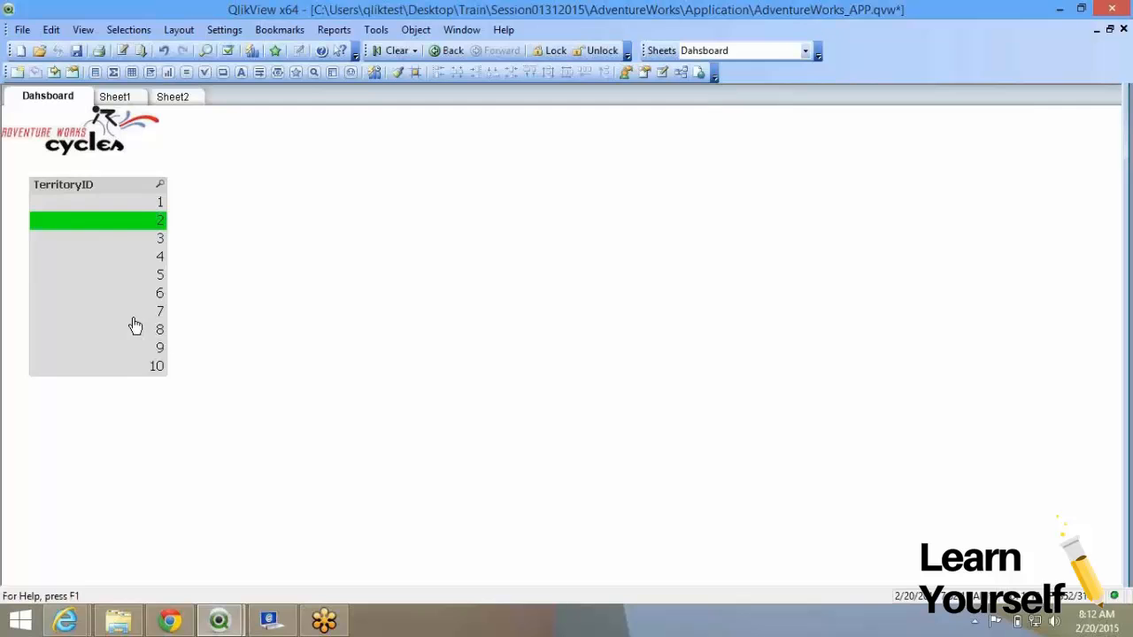
{"action": "left_click", "coordinate": [134, 315]}
{"action": "left_click", "coordinate": [135, 271]}
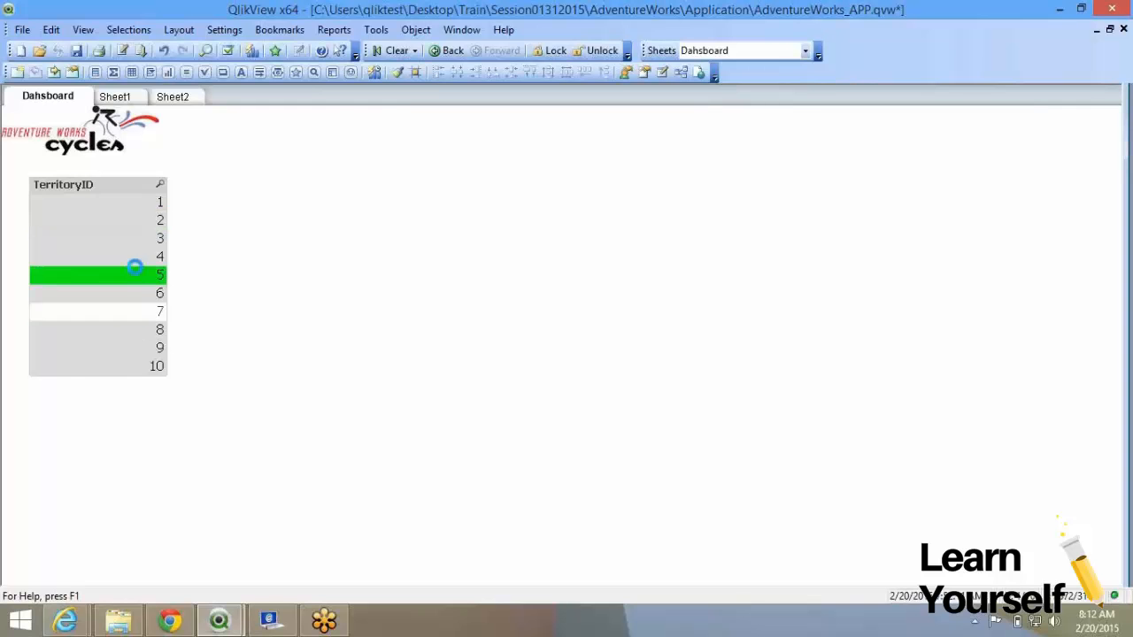
{"action": "left_click", "coordinate": [137, 242]}
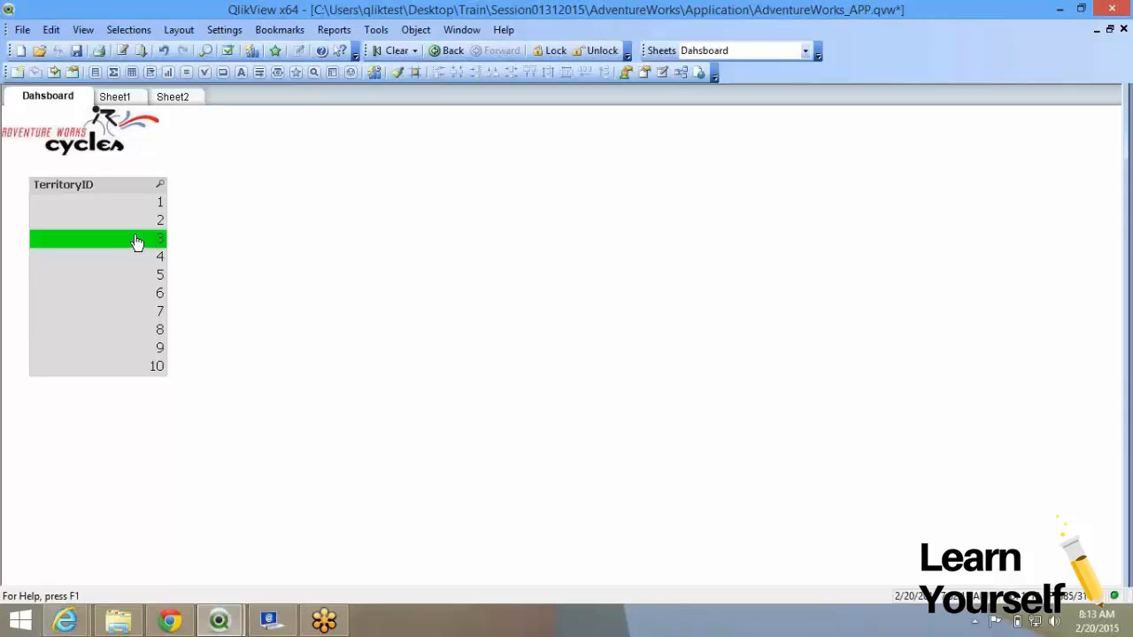
Click through territories 2, 4, 1 and 3, finishing with territory 6 selected.
{"action": "left_click", "coordinate": [130, 221]}
{"action": "left_click", "coordinate": [130, 257]}
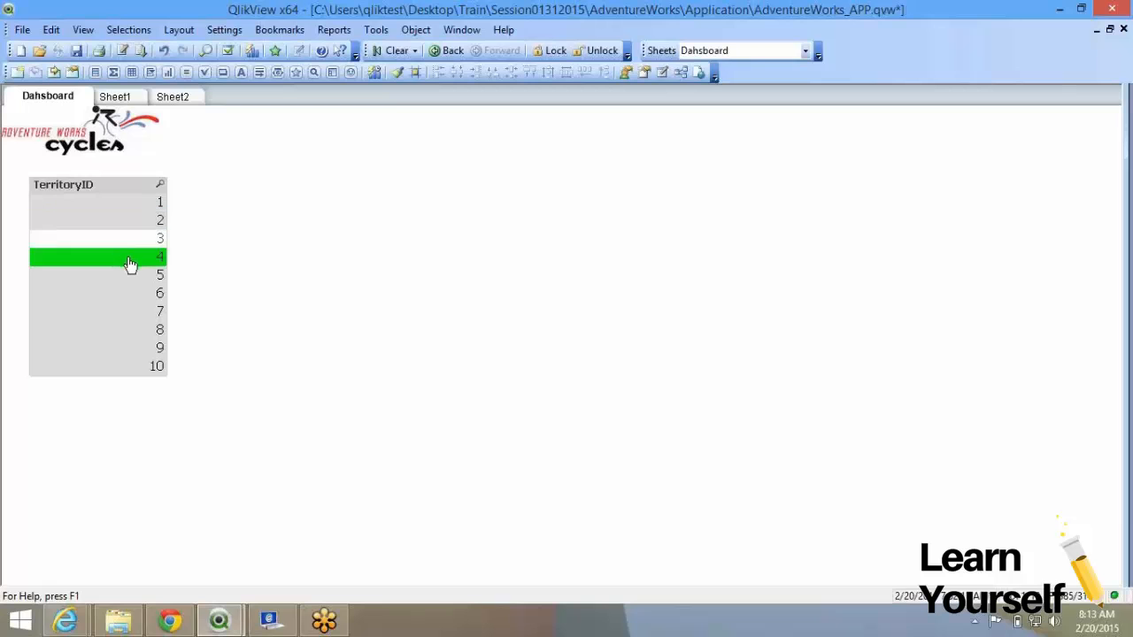
{"action": "left_click", "coordinate": [127, 220]}
{"action": "left_click", "coordinate": [134, 257]}
{"action": "left_click", "coordinate": [120, 203]}
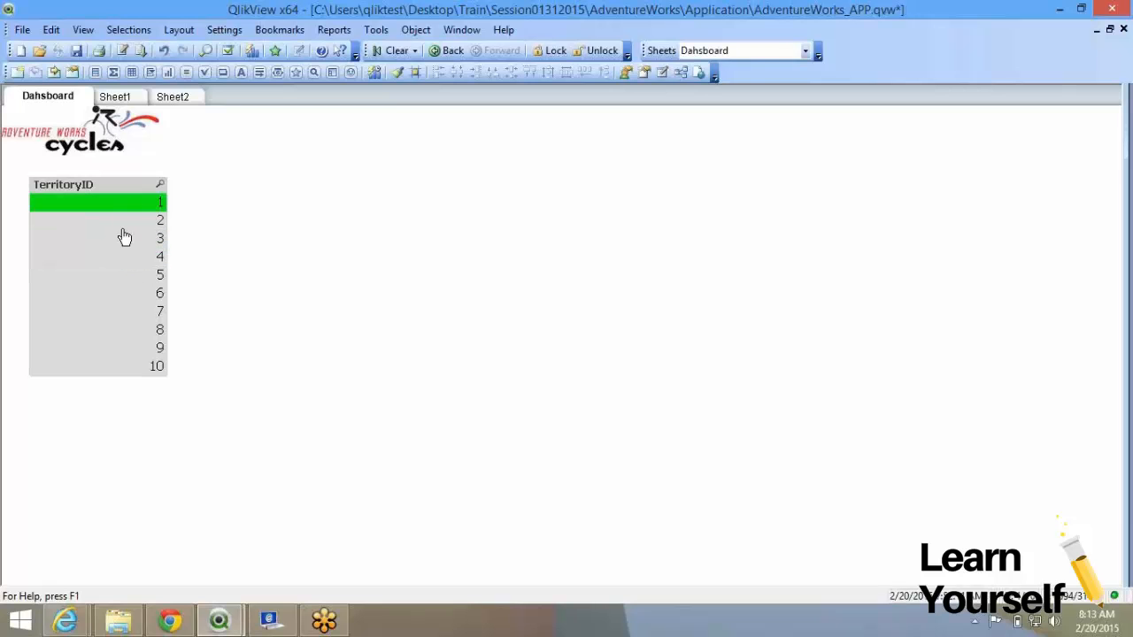
{"action": "left_click", "coordinate": [123, 228]}
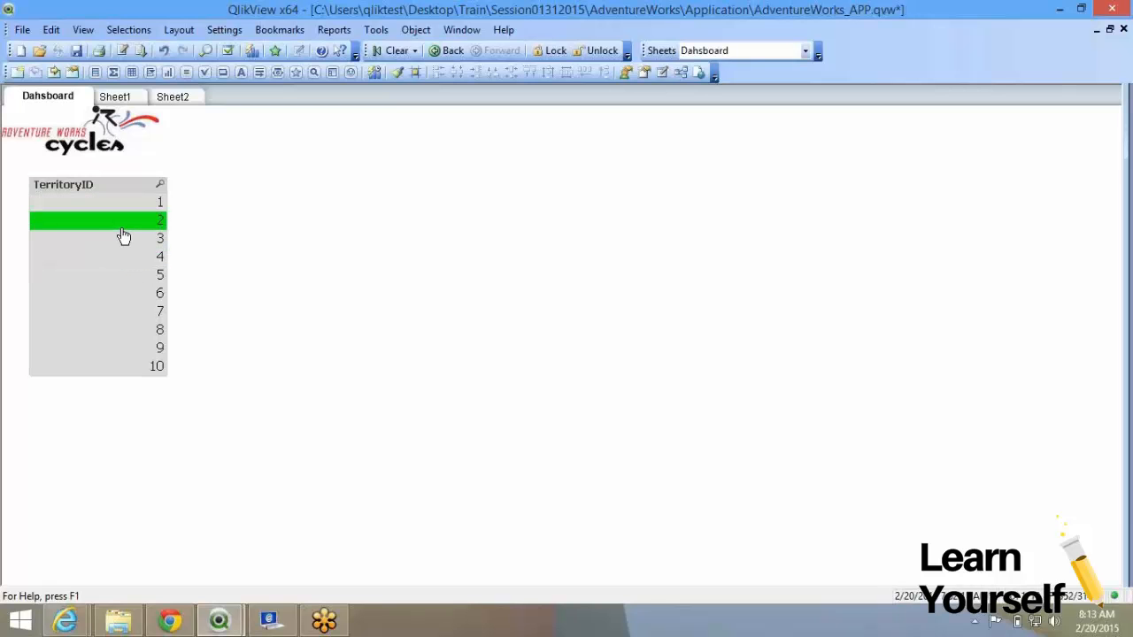
{"action": "left_click", "coordinate": [94, 259]}
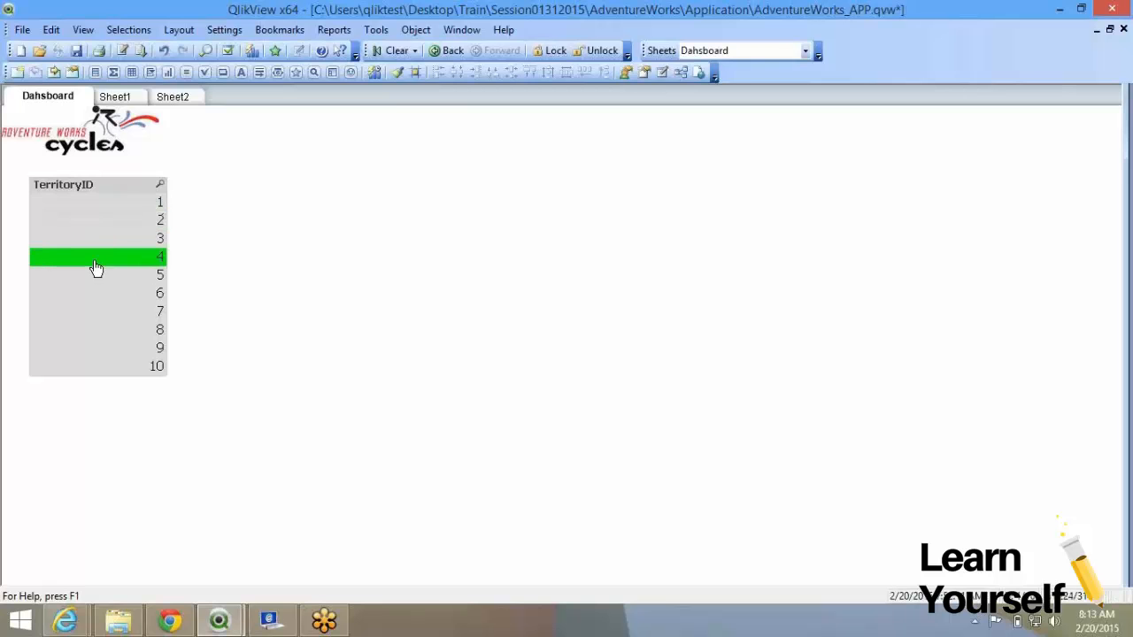
{"action": "left_click", "coordinate": [103, 239]}
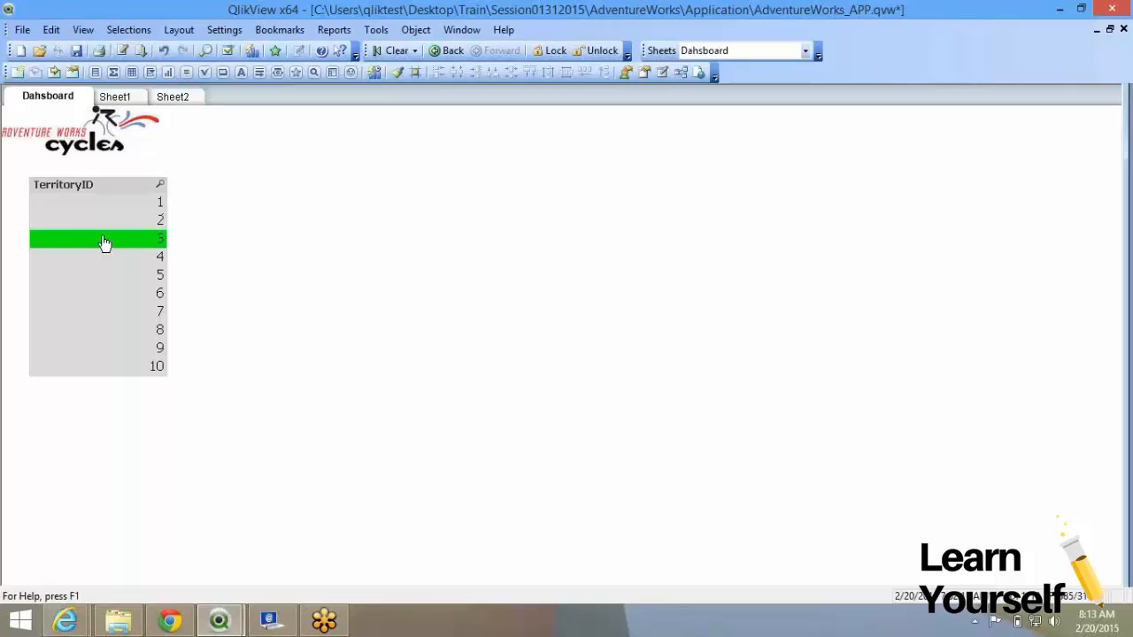
{"action": "left_click", "coordinate": [126, 296]}
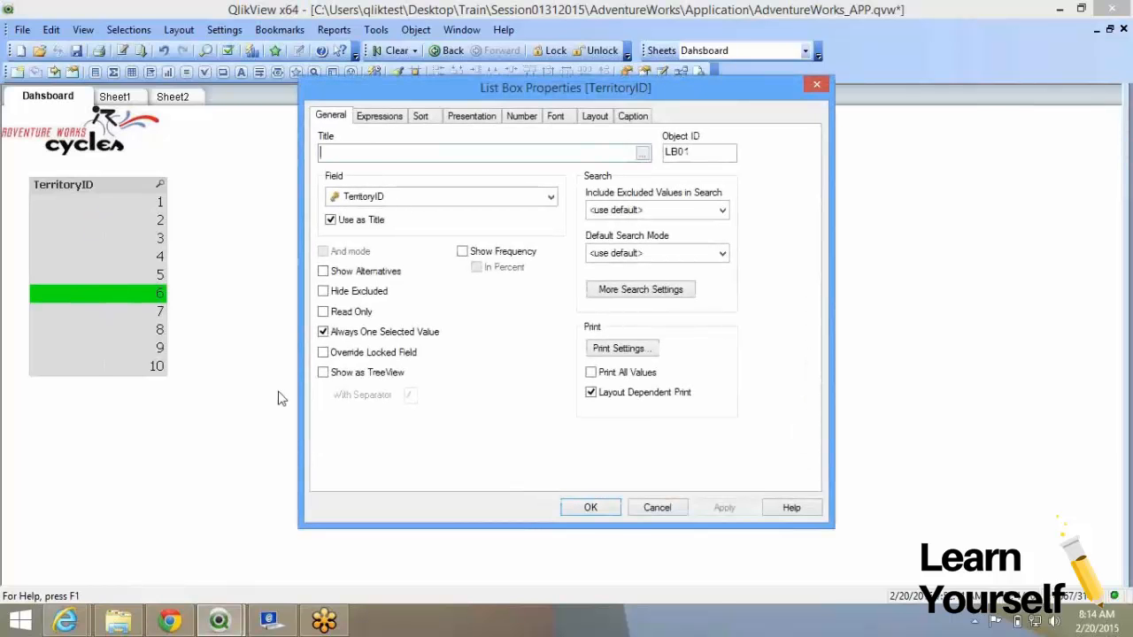
Turn off Always One Selected Value, enable Override Locked Field, then clear territory 6.
{"action": "left_click", "coordinate": [375, 336]}
{"action": "left_click", "coordinate": [375, 354]}
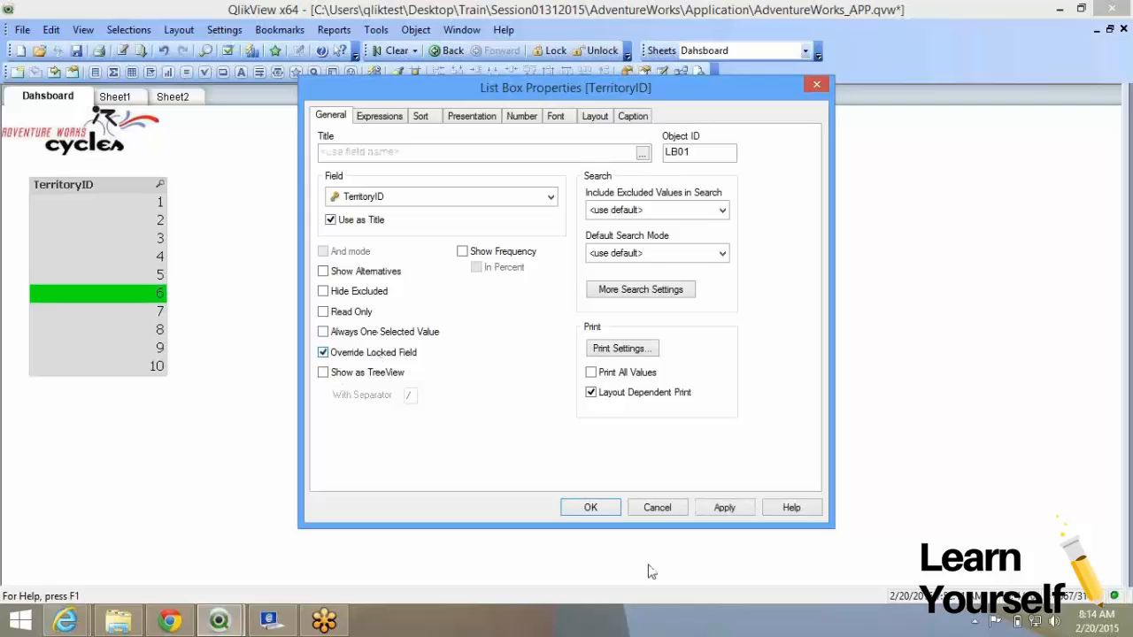
{"action": "left_click", "coordinate": [591, 508]}
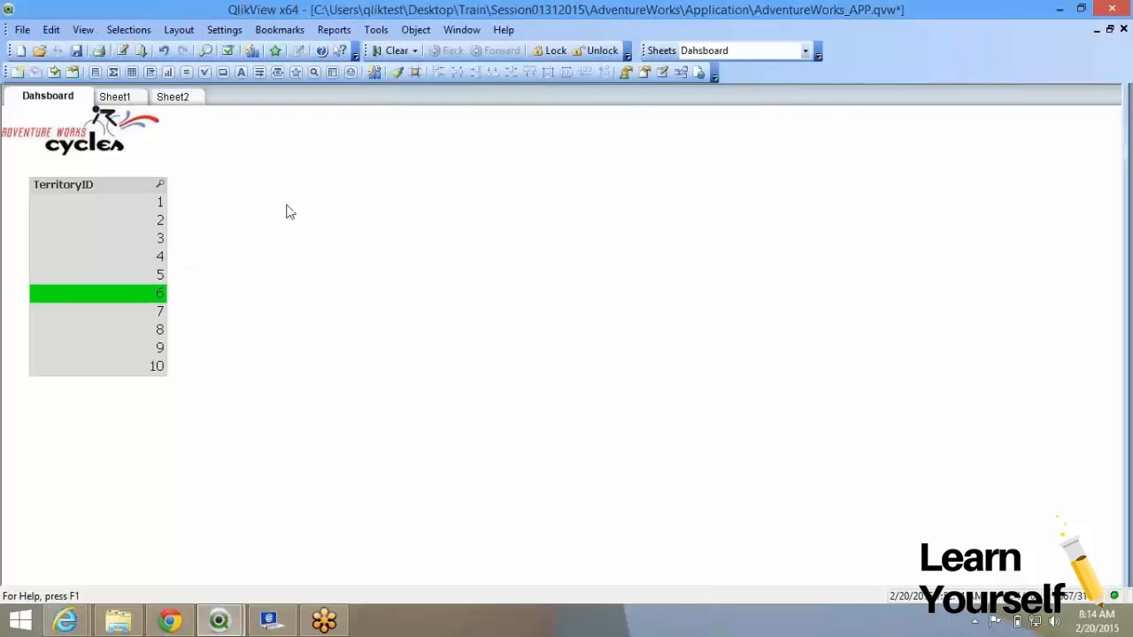
{"action": "left_click", "coordinate": [392, 52]}
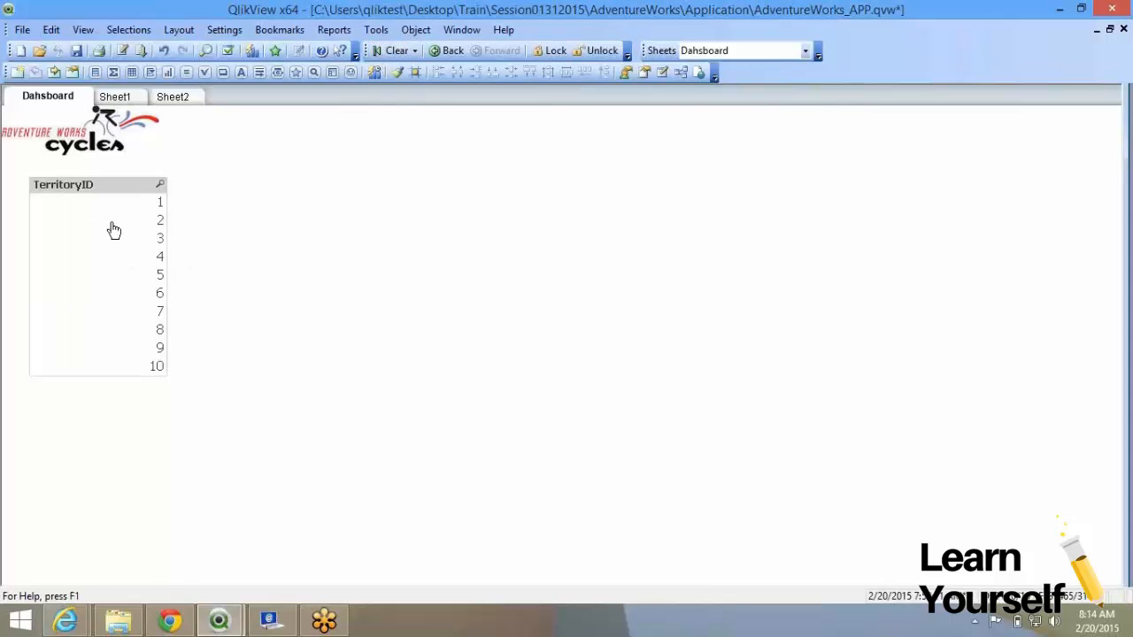
Create a new list box on the Dashboard sheet using the CustomerID field.
{"action": "right_click", "coordinate": [253, 223]}
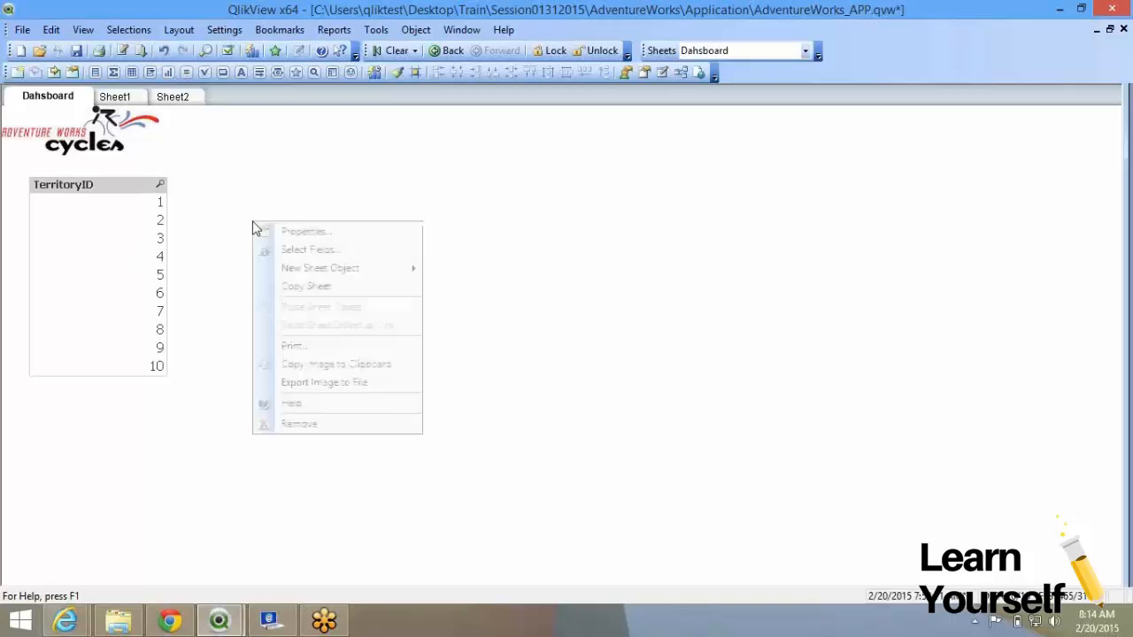
{"action": "mouse_move", "coordinate": [325, 274]}
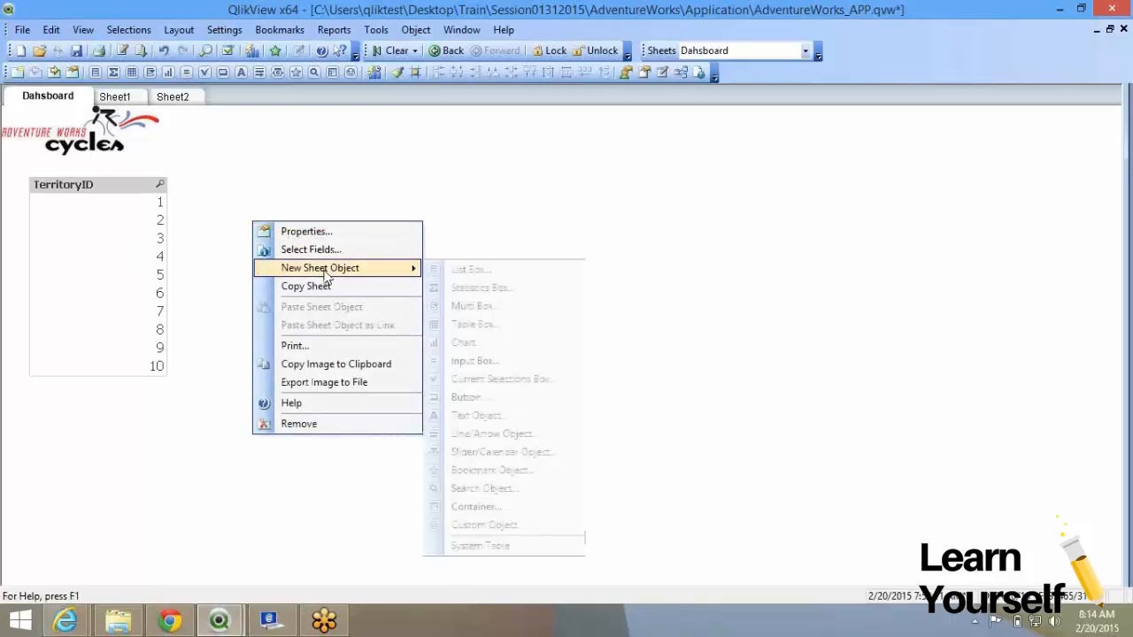
{"action": "left_click", "coordinate": [516, 280]}
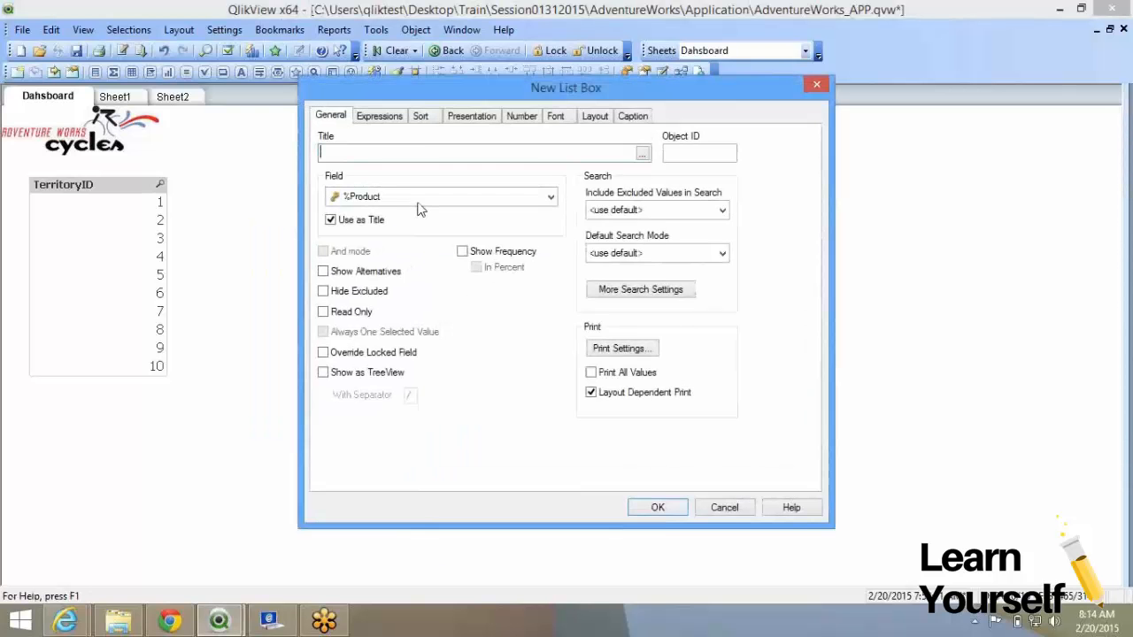
{"action": "left_click", "coordinate": [417, 198]}
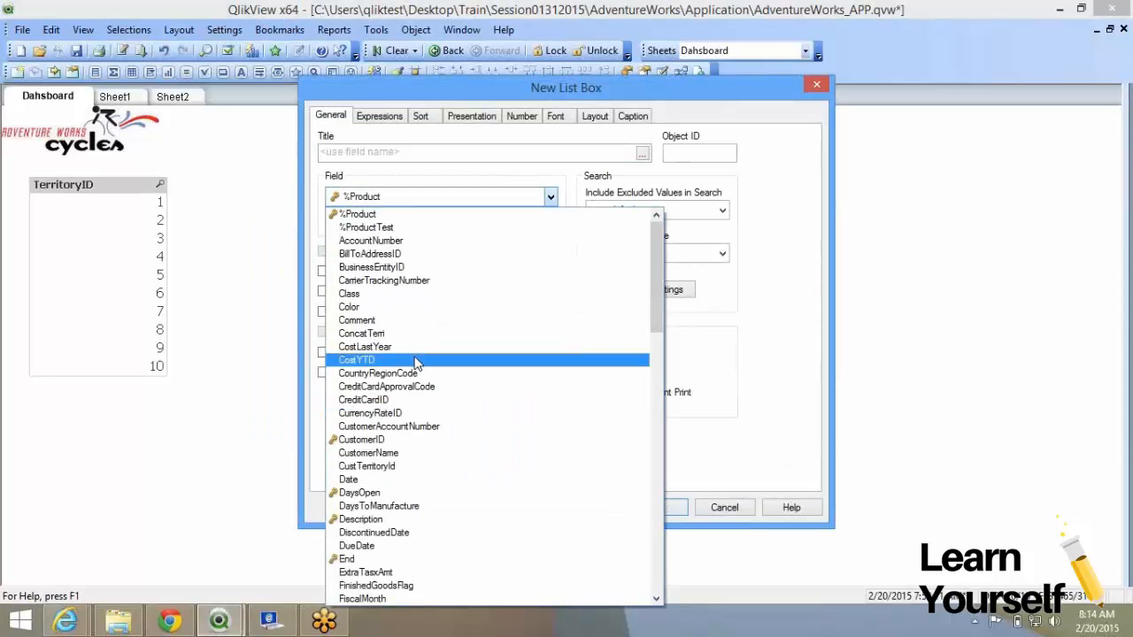
{"action": "left_click", "coordinate": [416, 443]}
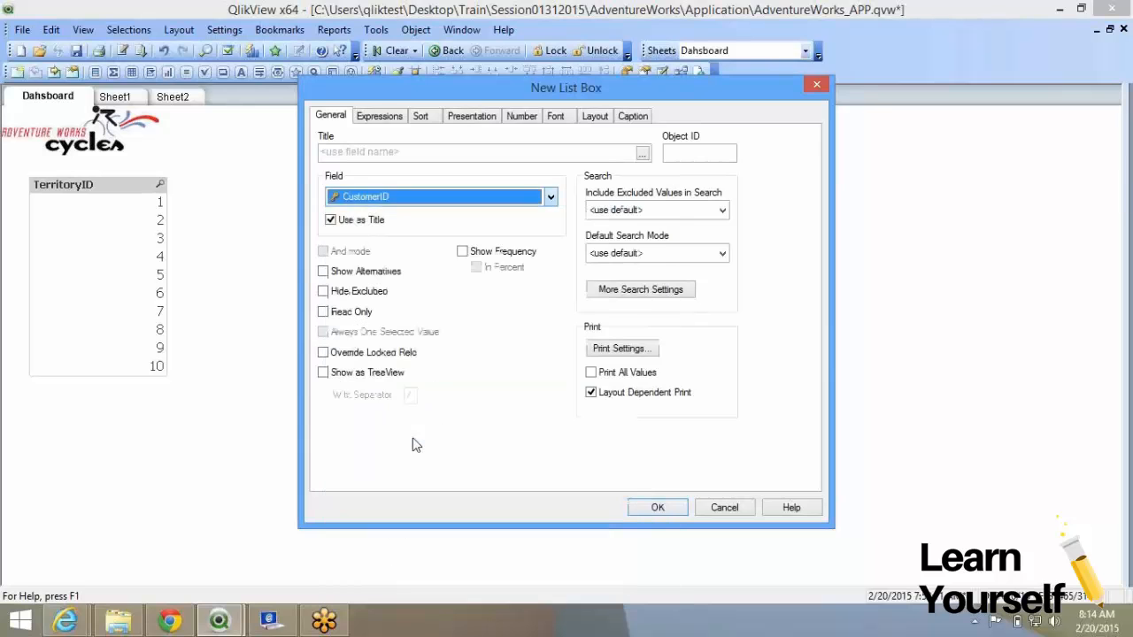
{"action": "left_click", "coordinate": [645, 511]}
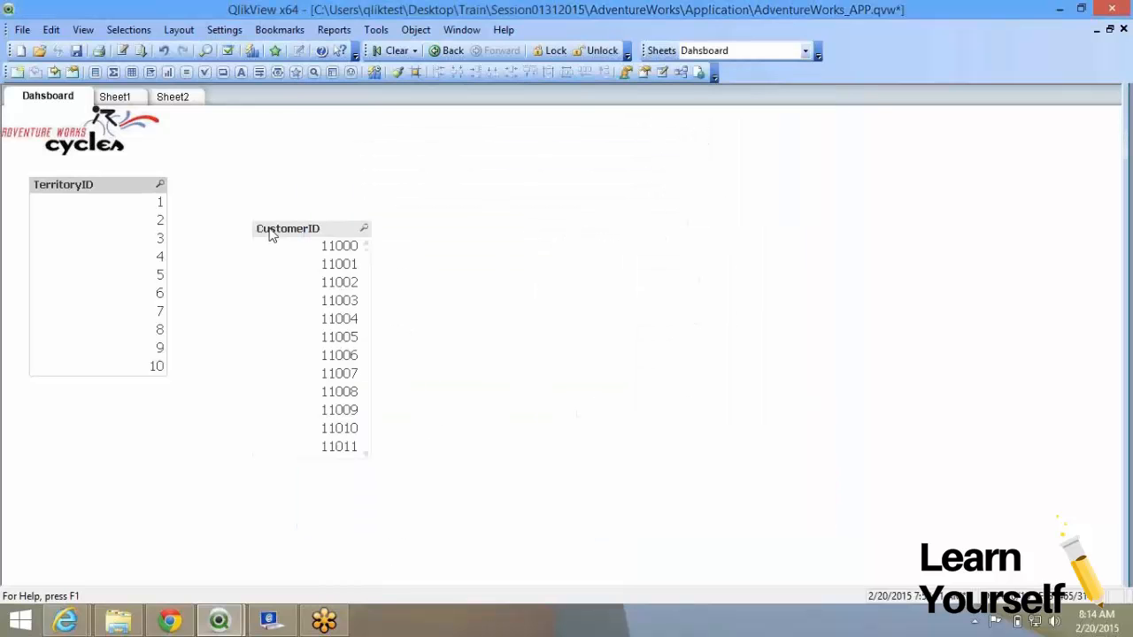
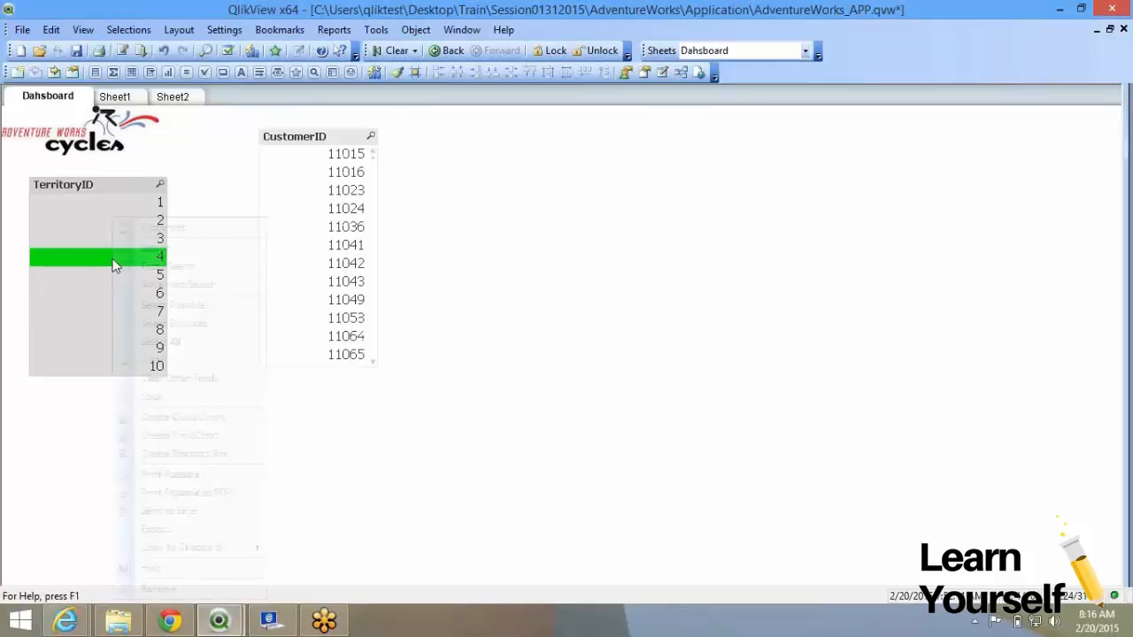
Lock TerritoryID value 4 and enable Override Locked Field in the list box properties.
{"action": "left_click", "coordinate": [152, 400]}
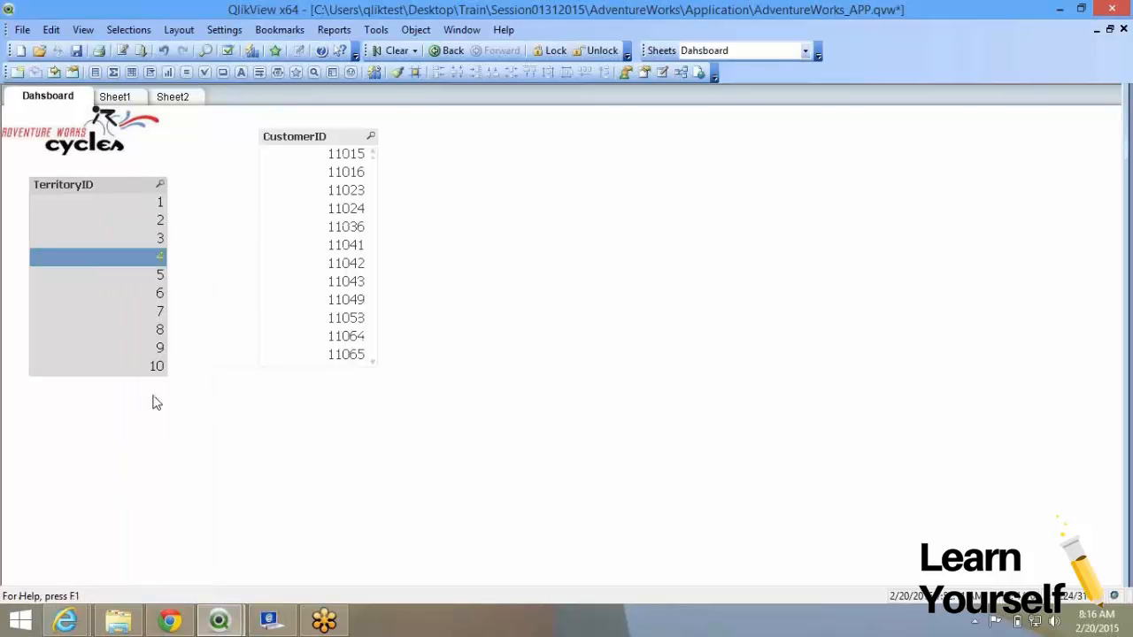
{"action": "right_click", "coordinate": [124, 202]}
{"action": "left_click", "coordinate": [138, 208]}
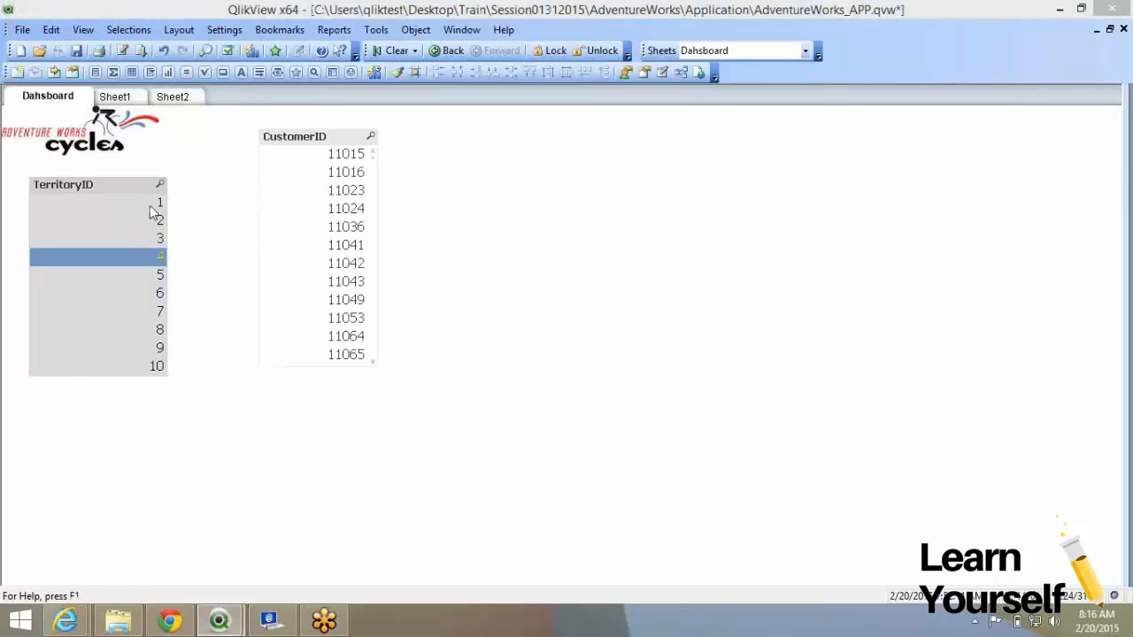
{"action": "left_click", "coordinate": [324, 353]}
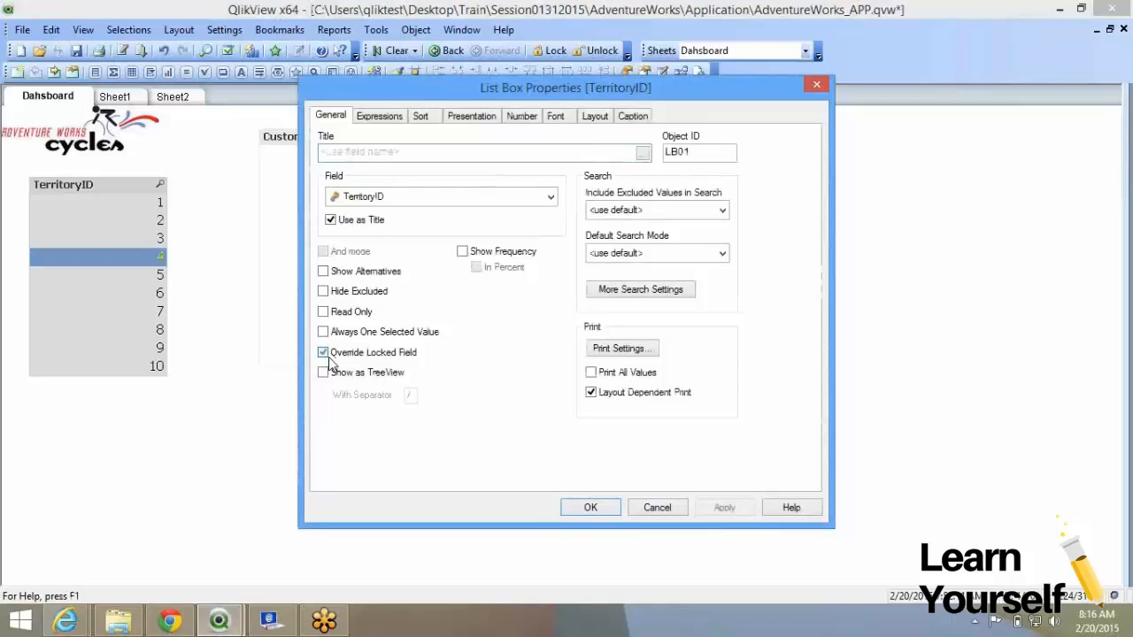
{"action": "left_click", "coordinate": [588, 508]}
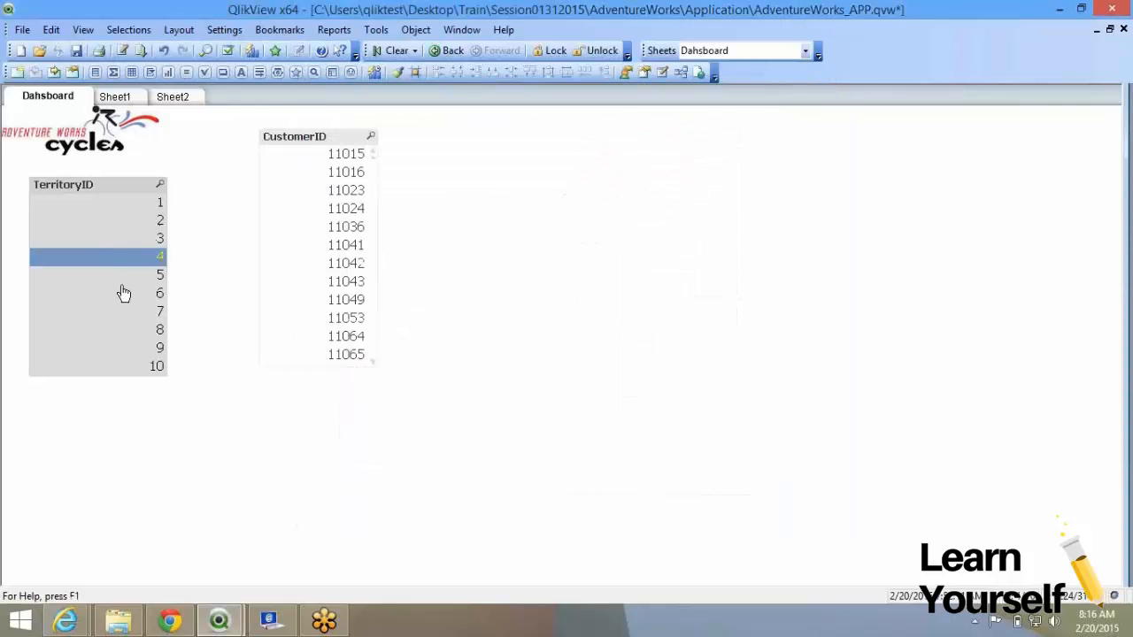
Test selecting territories 8, 2, 3 and 4, then turn Override Locked Field back off.
{"action": "left_click", "coordinate": [139, 331]}
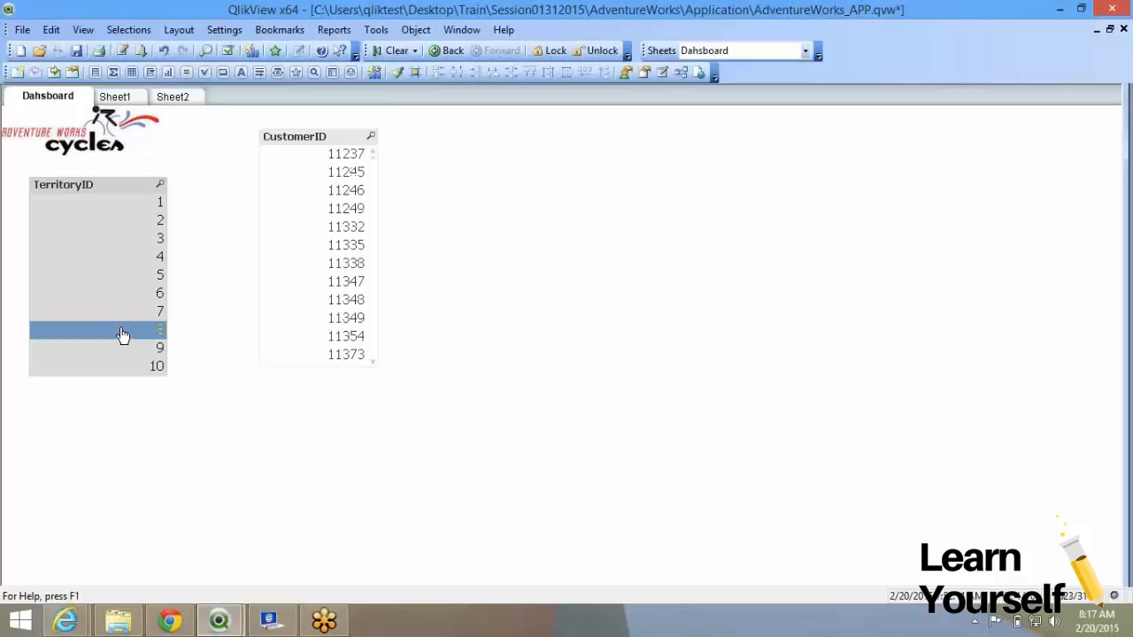
{"action": "left_click", "coordinate": [123, 226]}
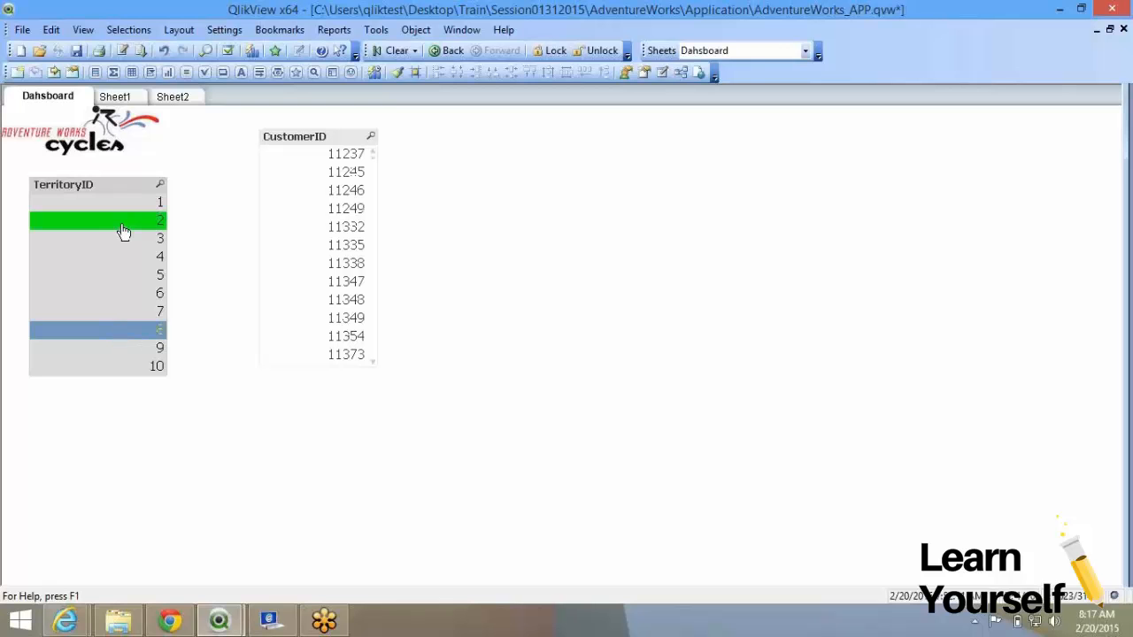
{"action": "left_click", "coordinate": [131, 242]}
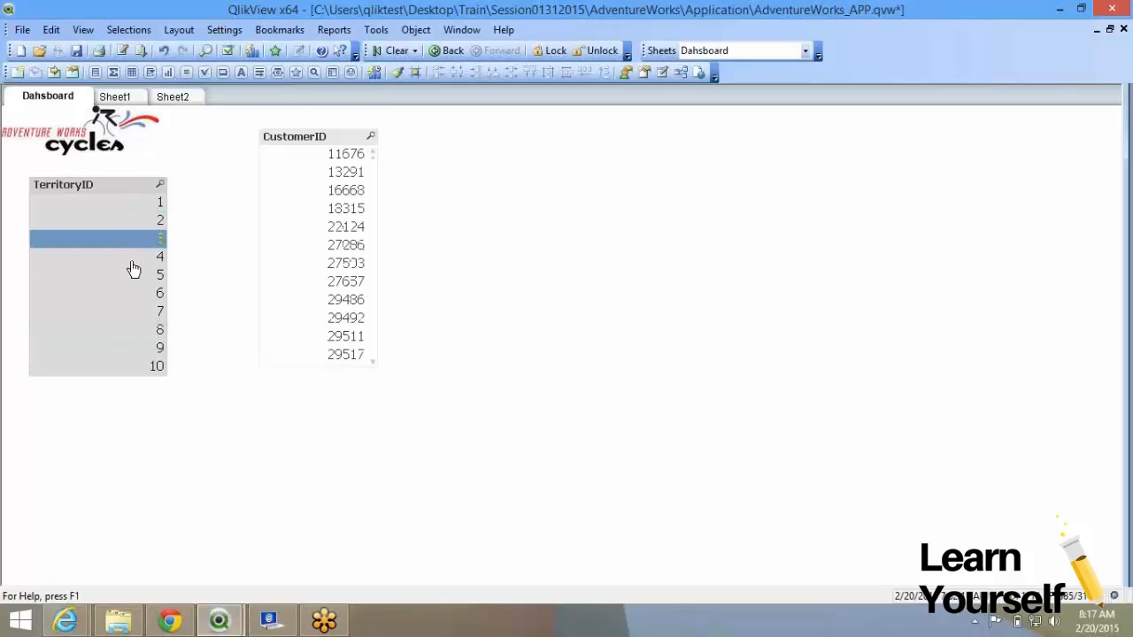
{"action": "left_click", "coordinate": [131, 258]}
{"action": "right_click", "coordinate": [131, 260]}
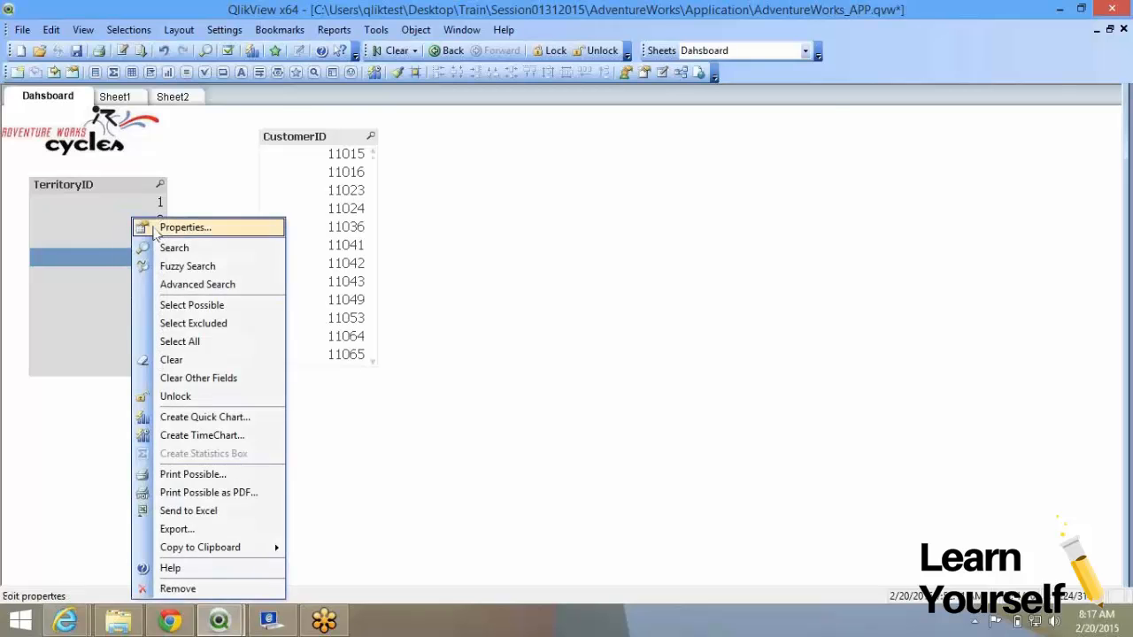
{"action": "left_click", "coordinate": [146, 226]}
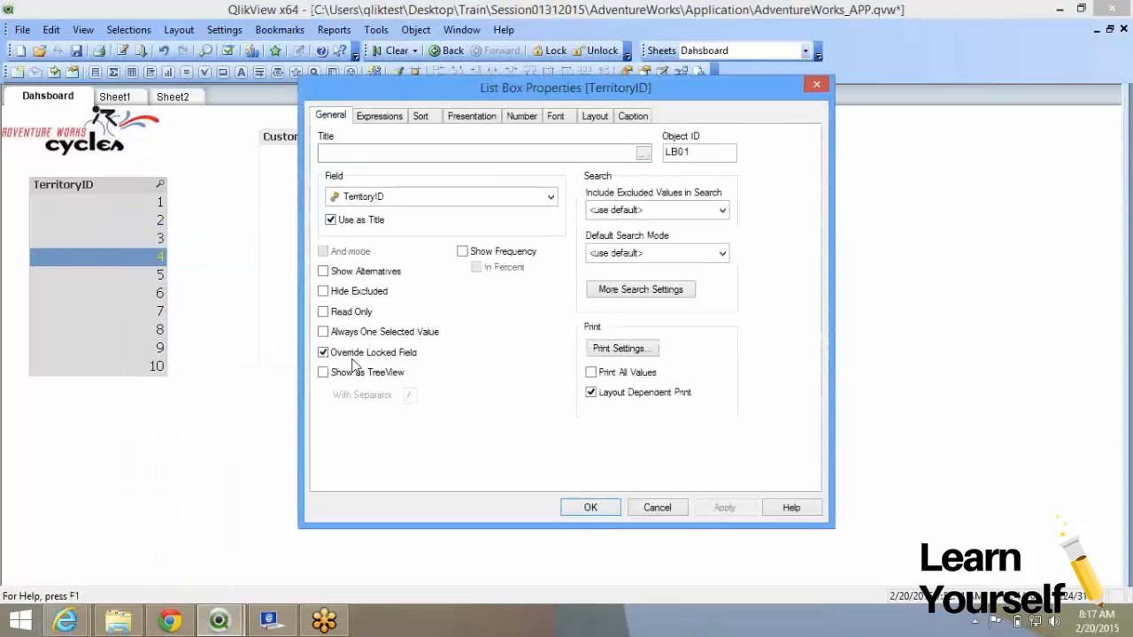
{"action": "left_click", "coordinate": [353, 358]}
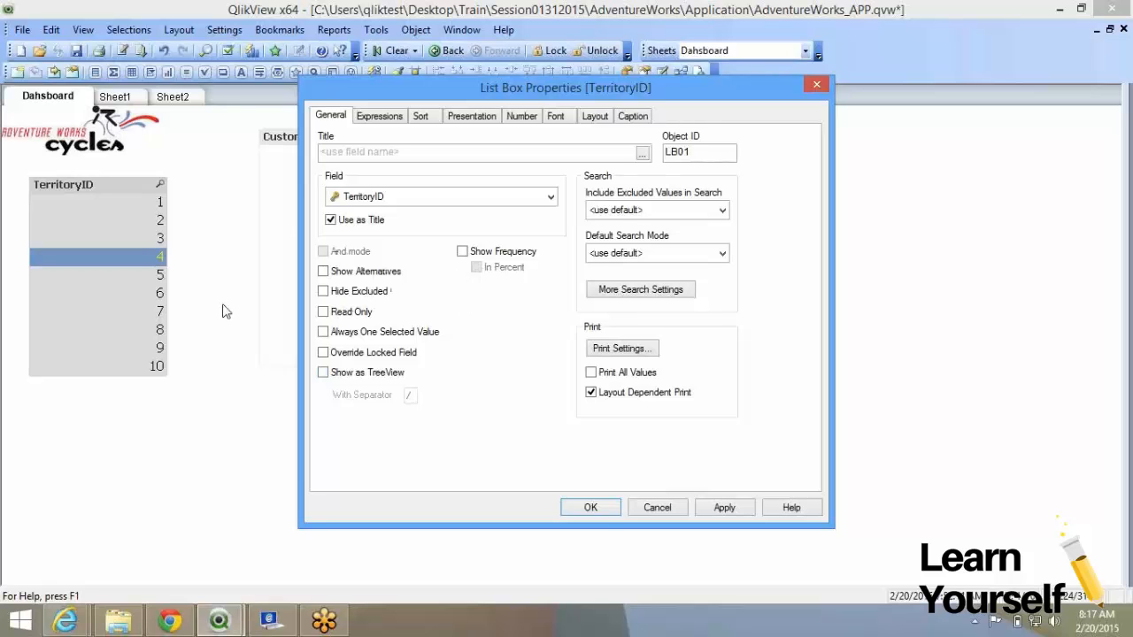
{"action": "left_click", "coordinate": [592, 508]}
Unlock the TerritoryID selection and move the CustomerID list box below it.
{"action": "right_click", "coordinate": [157, 261]}
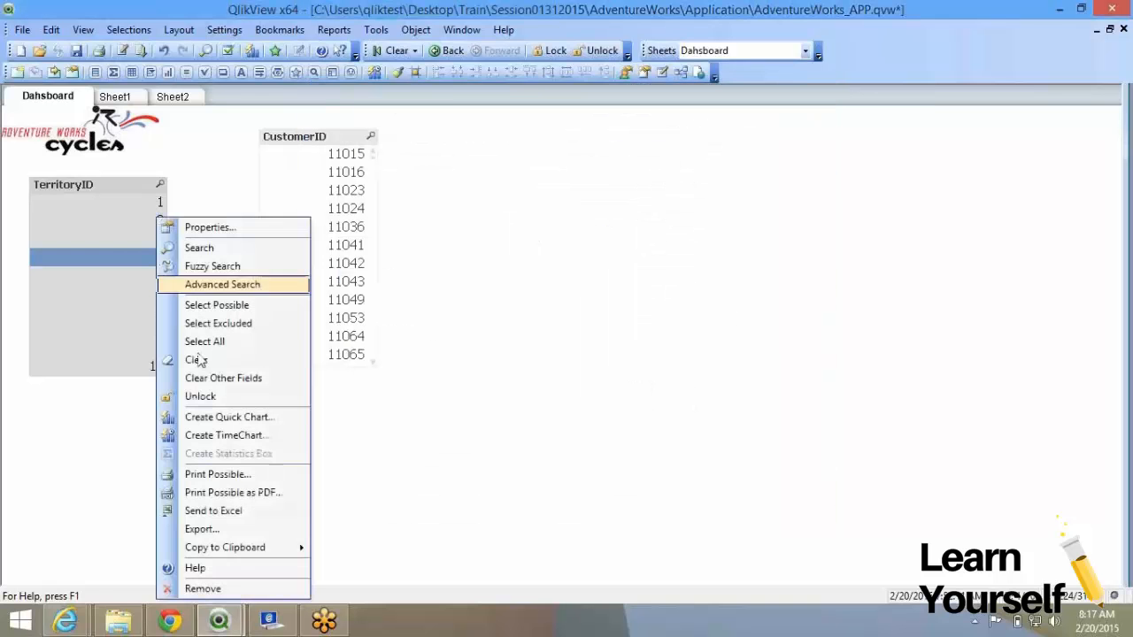
{"action": "left_click", "coordinate": [228, 396]}
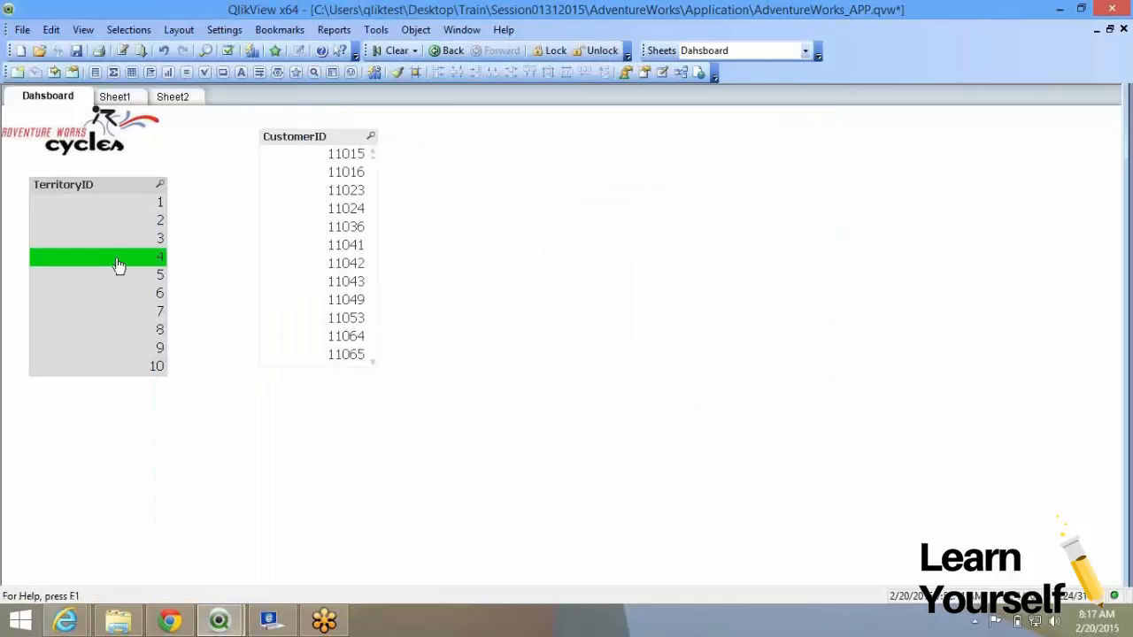
{"action": "left_click_drag", "start_coordinate": [336, 135], "coordinate": [119, 431]}
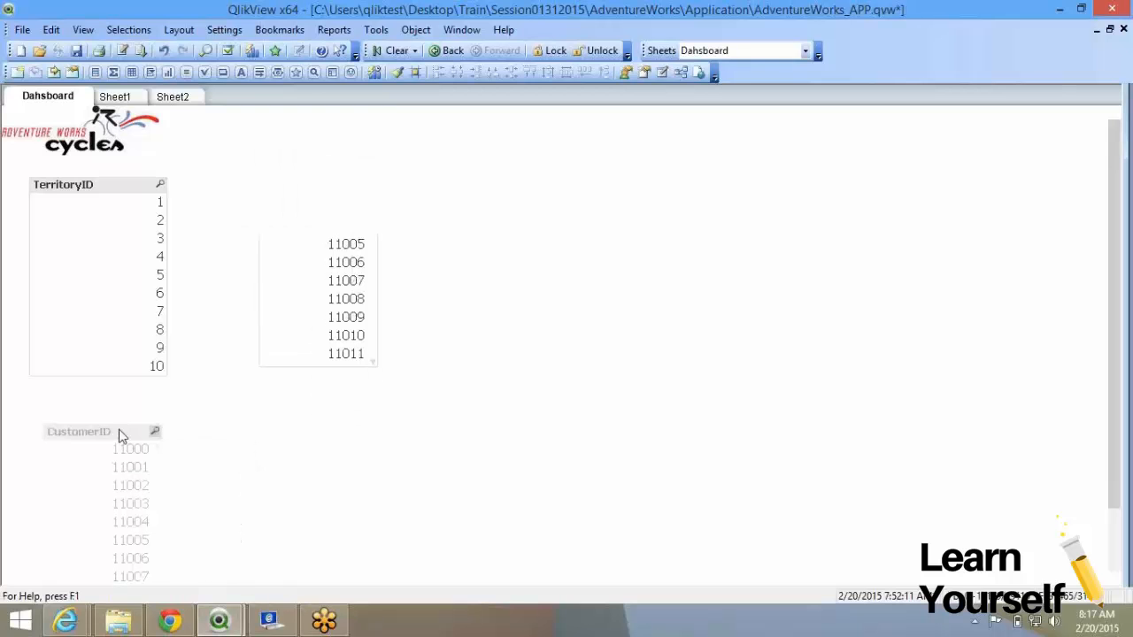
Turn on Show Frequency for the TerritoryID list box.
{"action": "right_click", "coordinate": [114, 191]}
{"action": "left_click", "coordinate": [182, 194]}
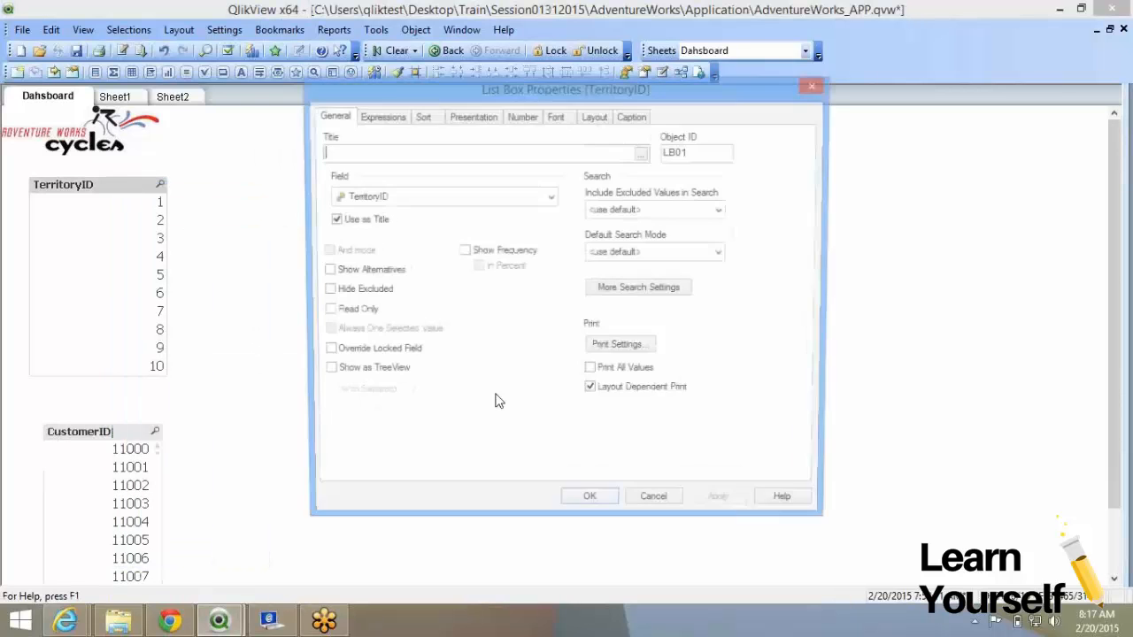
{"action": "left_click", "coordinate": [463, 253]}
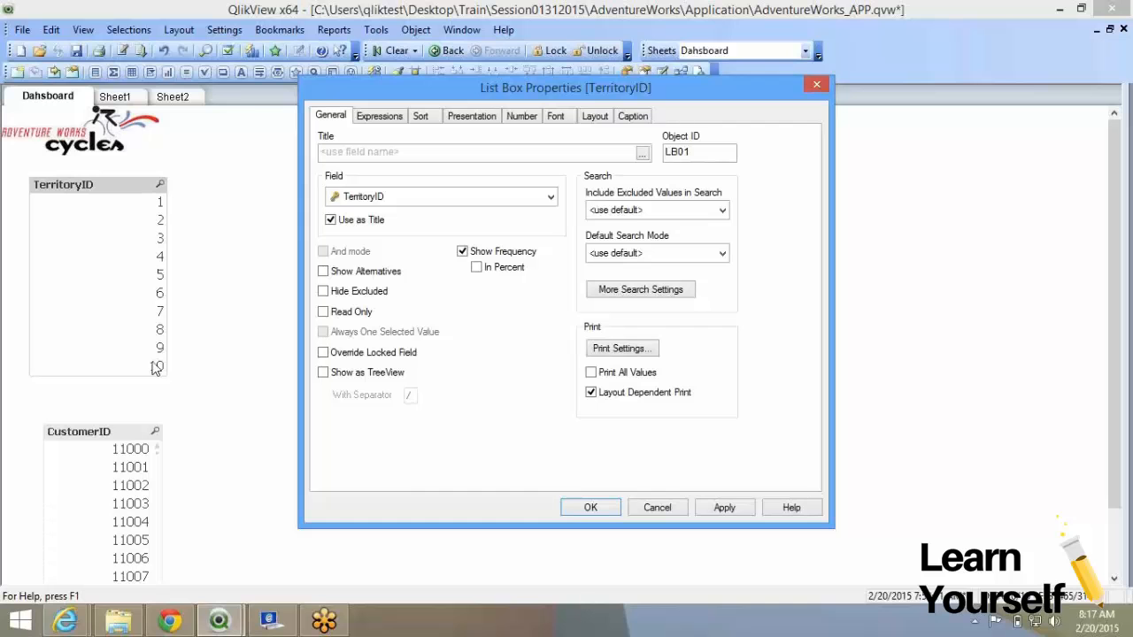
{"action": "left_click", "coordinate": [724, 508]}
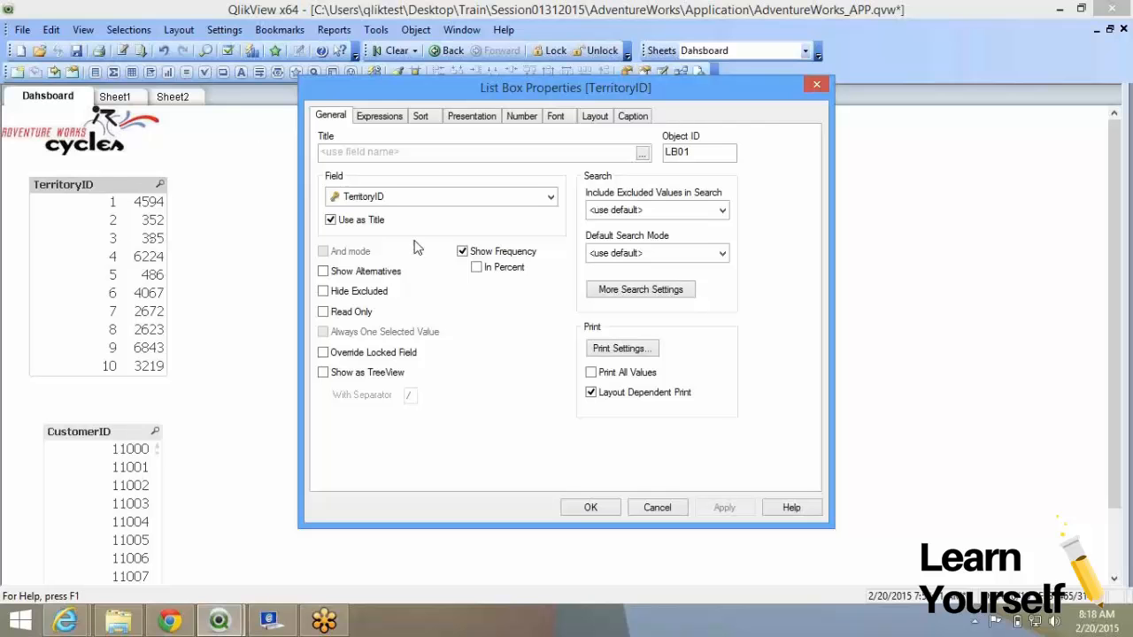
Try frequencies in percent, revert to counts, and move CustomerID beside TerritoryID.
{"action": "left_click", "coordinate": [489, 271]}
{"action": "left_click", "coordinate": [724, 507]}
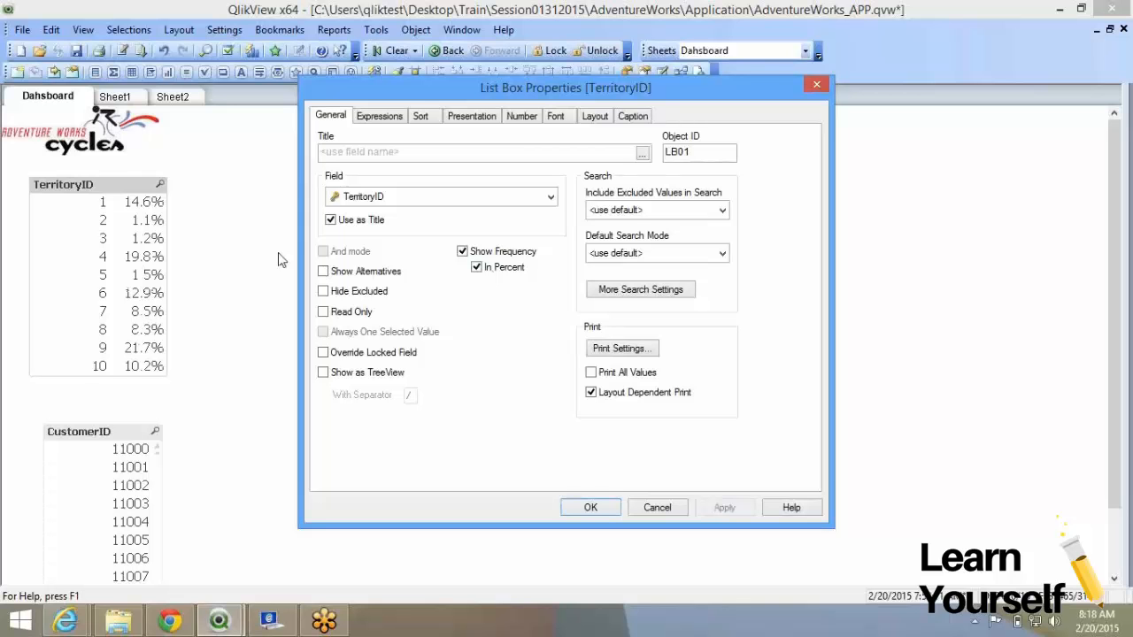
{"action": "left_click", "coordinate": [492, 275]}
{"action": "left_click", "coordinate": [723, 512]}
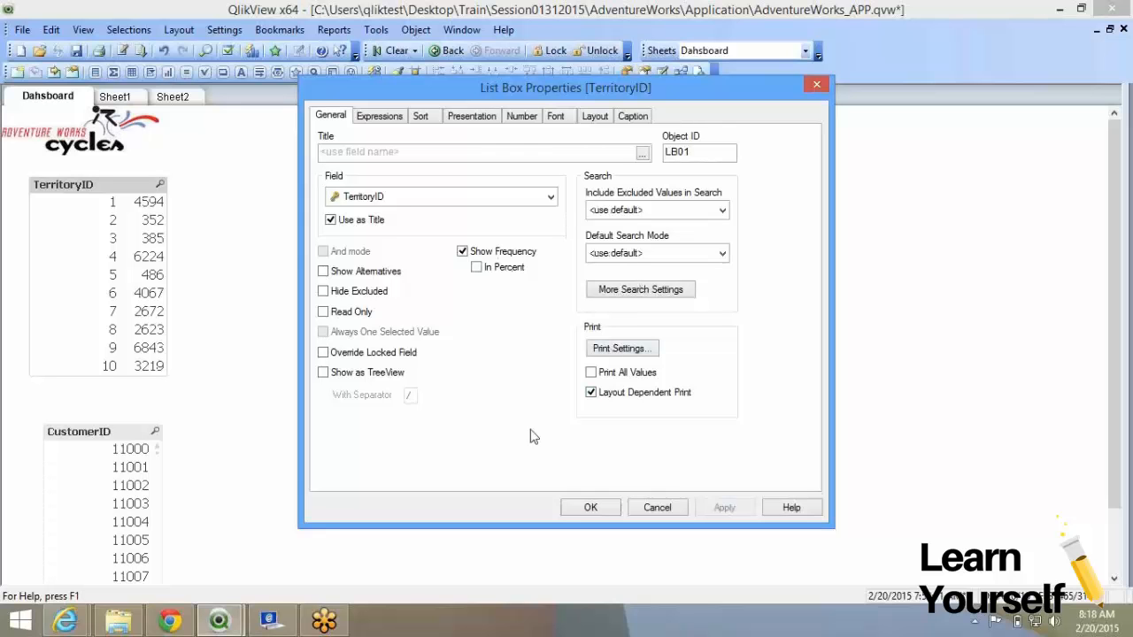
{"action": "left_click", "coordinate": [587, 507]}
{"action": "left_click_drag", "start_coordinate": [78, 431], "coordinate": [244, 183]}
Search CustomerID for 148, then apply percentage frequencies in the TerritoryID properties.
{"action": "left_click", "coordinate": [319, 181]}
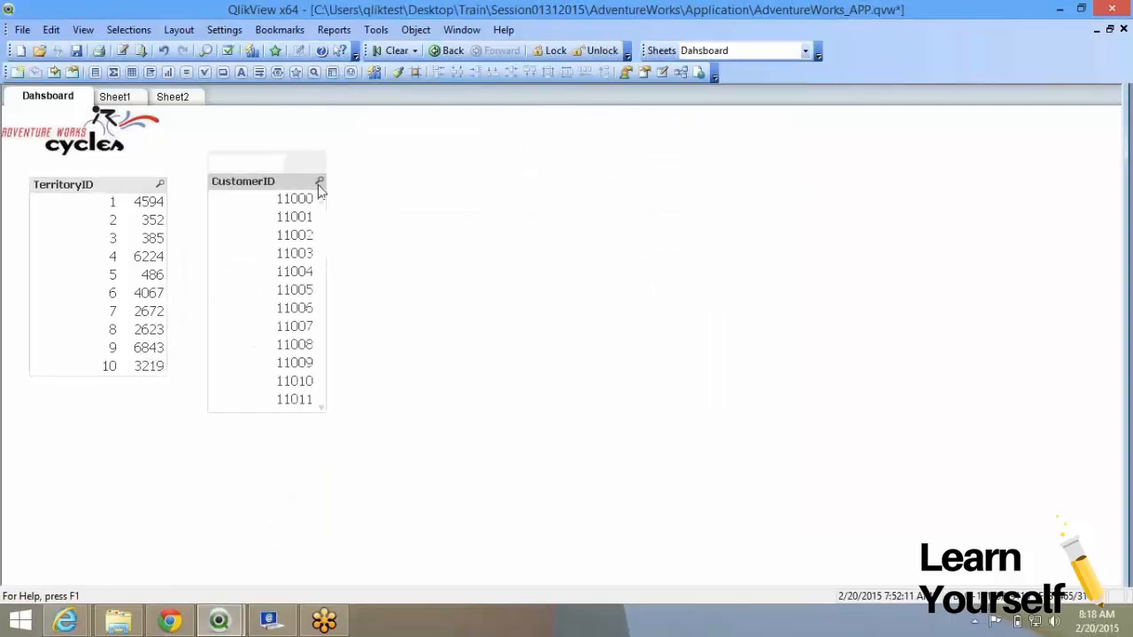
{"action": "type", "text": "148"}
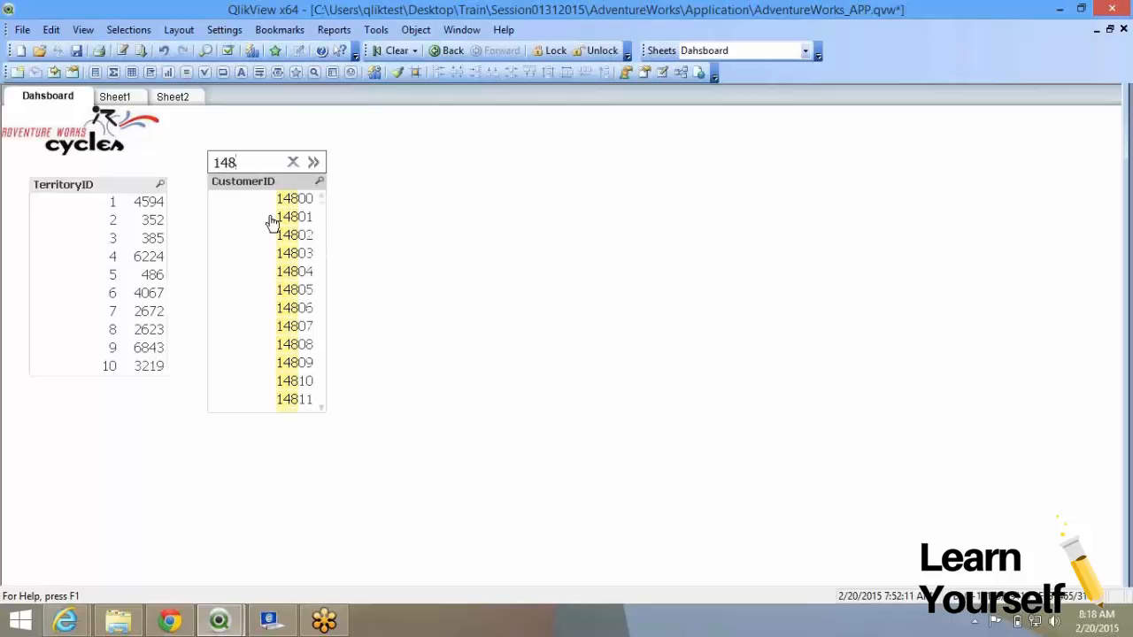
{"action": "left_click", "coordinate": [472, 317]}
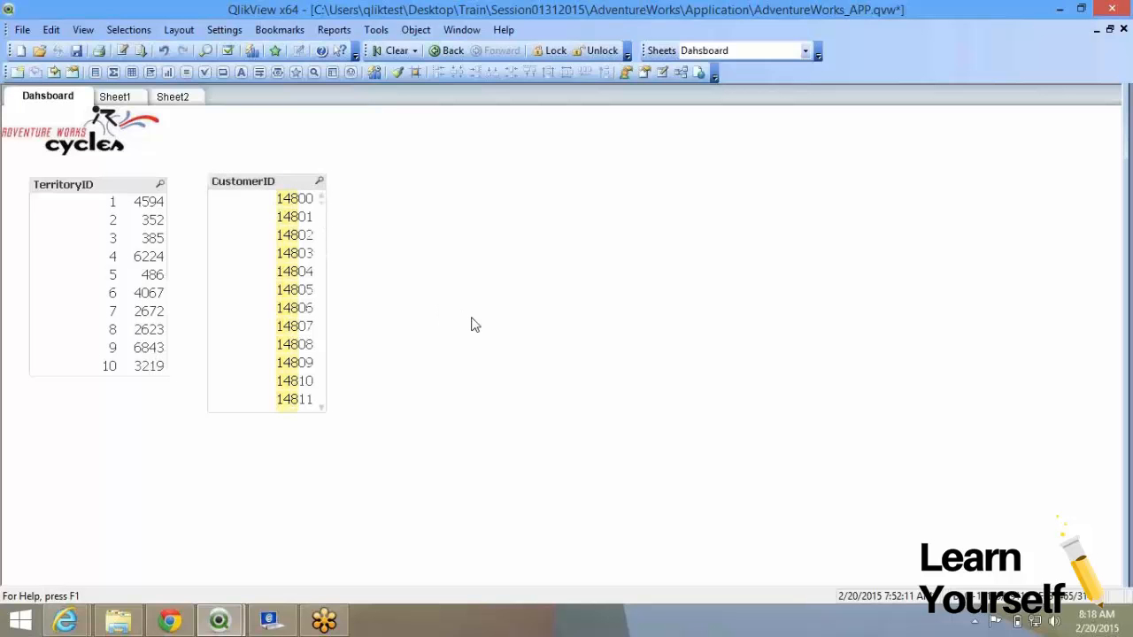
{"action": "right_click", "coordinate": [112, 194]}
{"action": "left_click", "coordinate": [140, 198]}
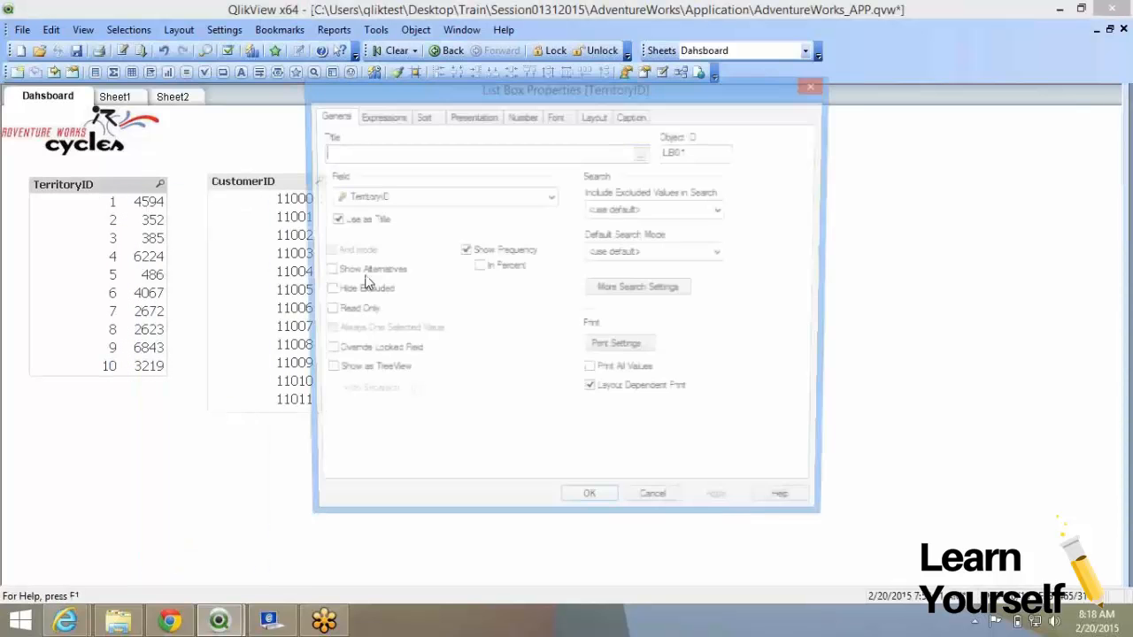
{"action": "left_click", "coordinate": [609, 510]}
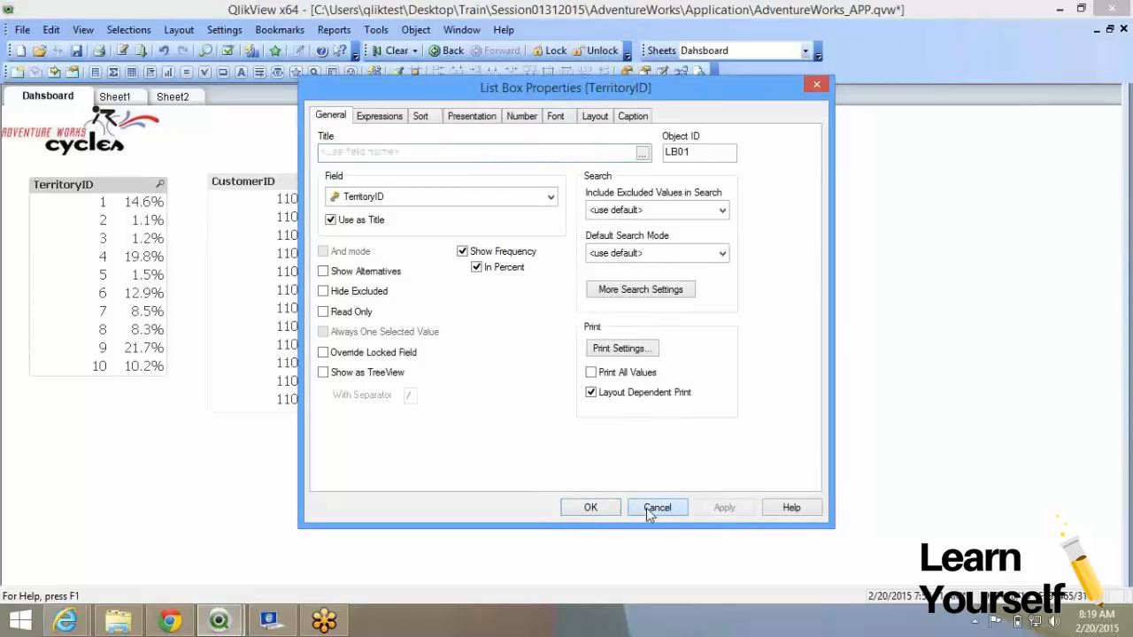
{"action": "left_click", "coordinate": [655, 508]}
Review the CustomerID list box properties and search the CustomerID values for 148 again.
{"action": "right_click", "coordinate": [300, 217]}
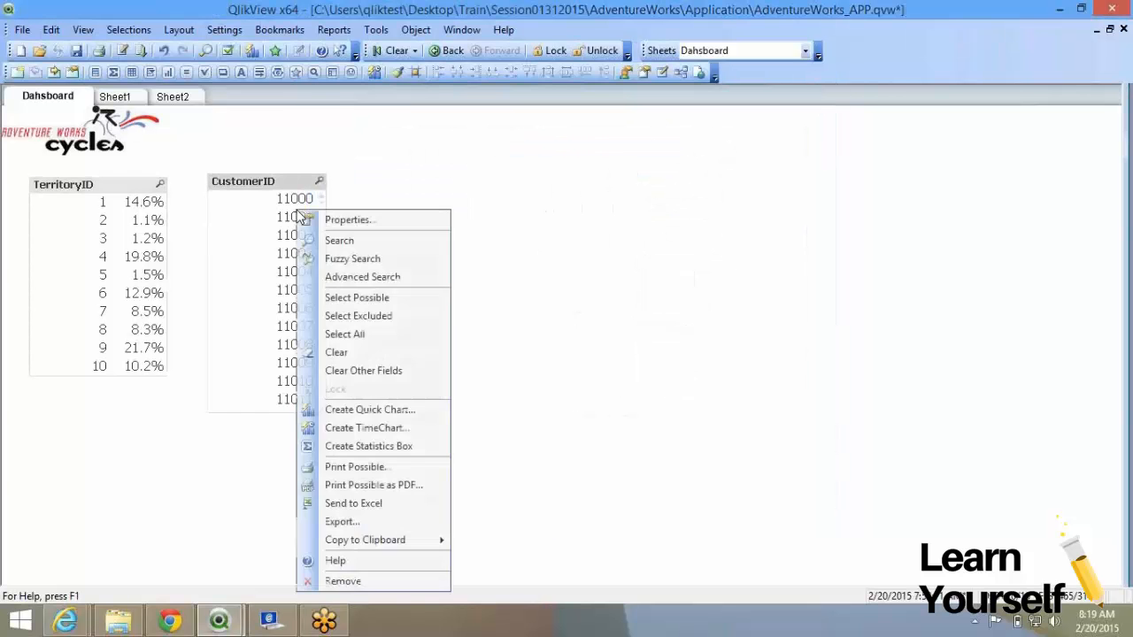
{"action": "left_click", "coordinate": [332, 220]}
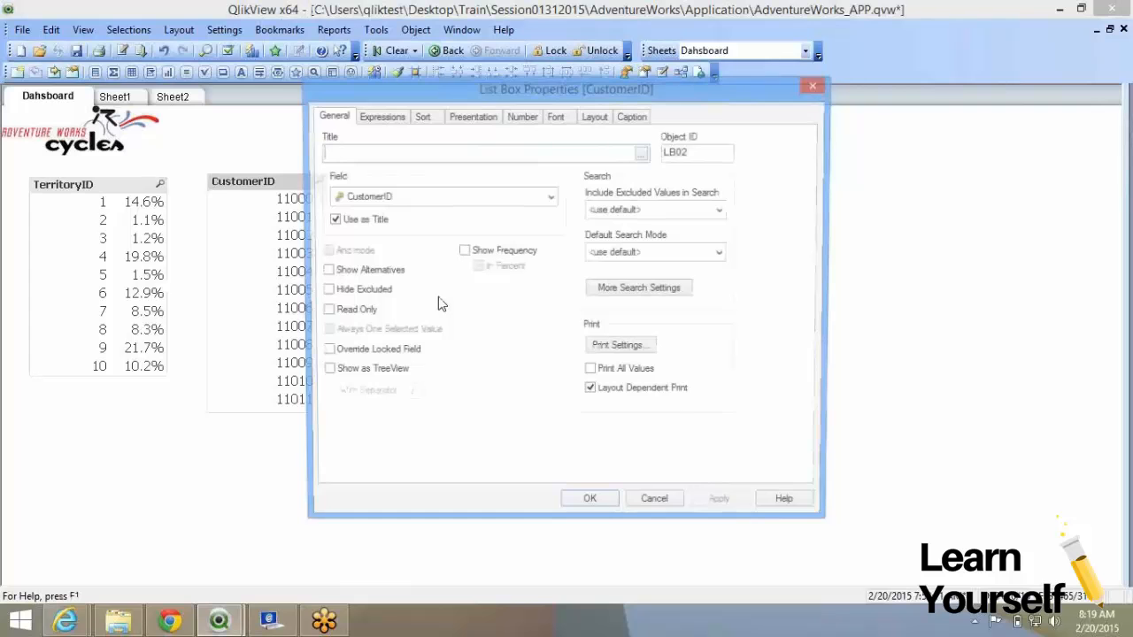
{"action": "left_click", "coordinate": [655, 500]}
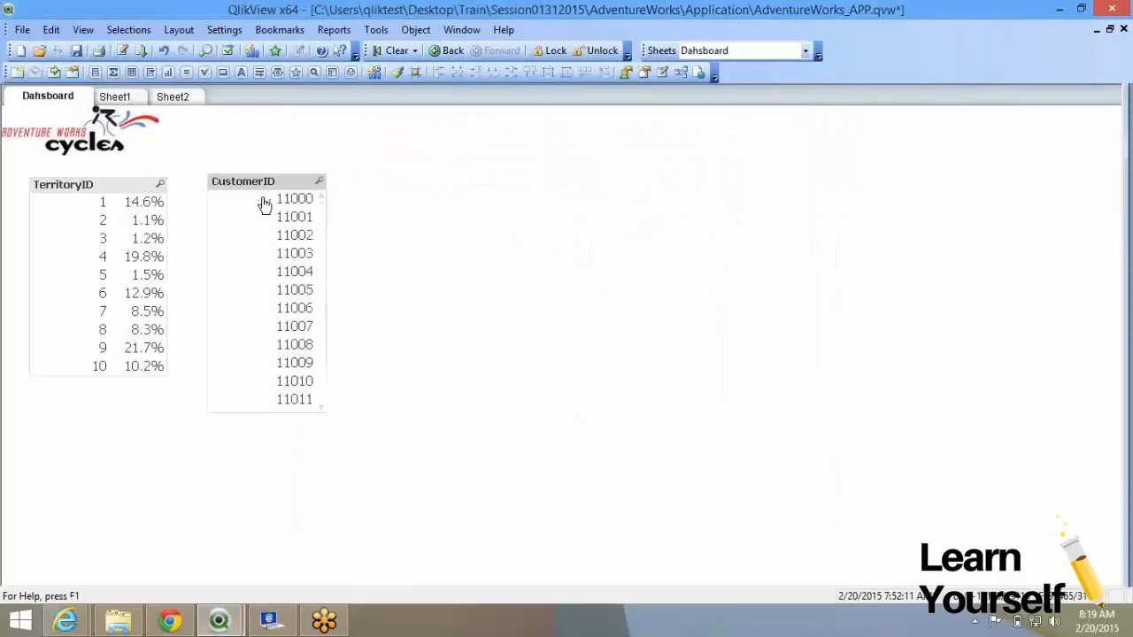
{"action": "left_click", "coordinate": [318, 181]}
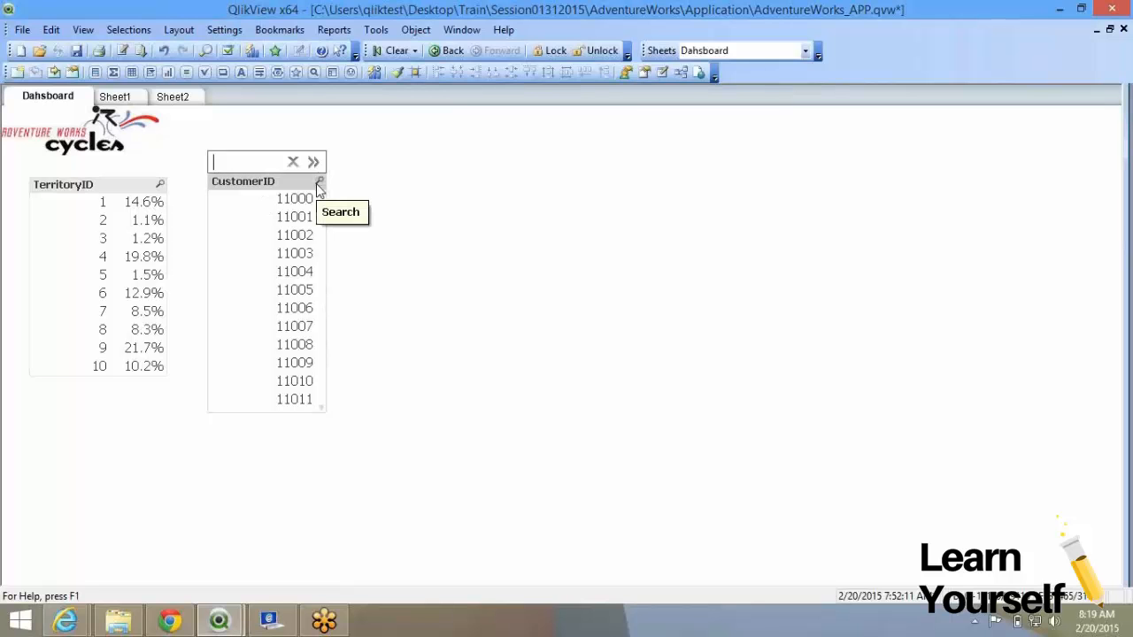
{"action": "type", "text": "148"}
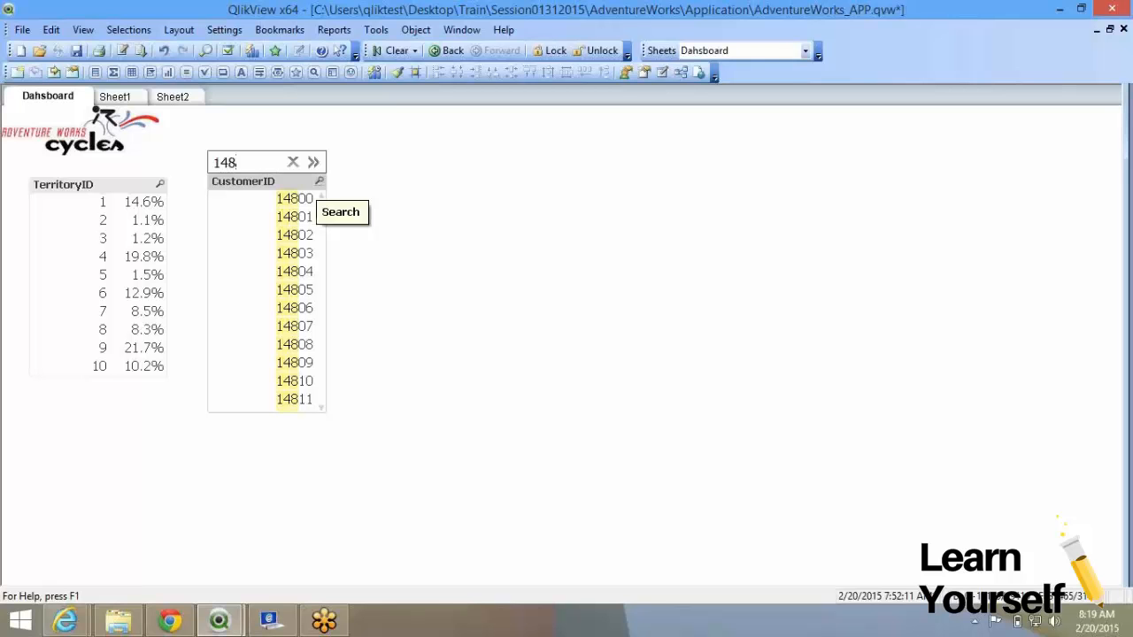
{"action": "right_click", "coordinate": [267, 203]}
{"action": "left_click", "coordinate": [279, 210]}
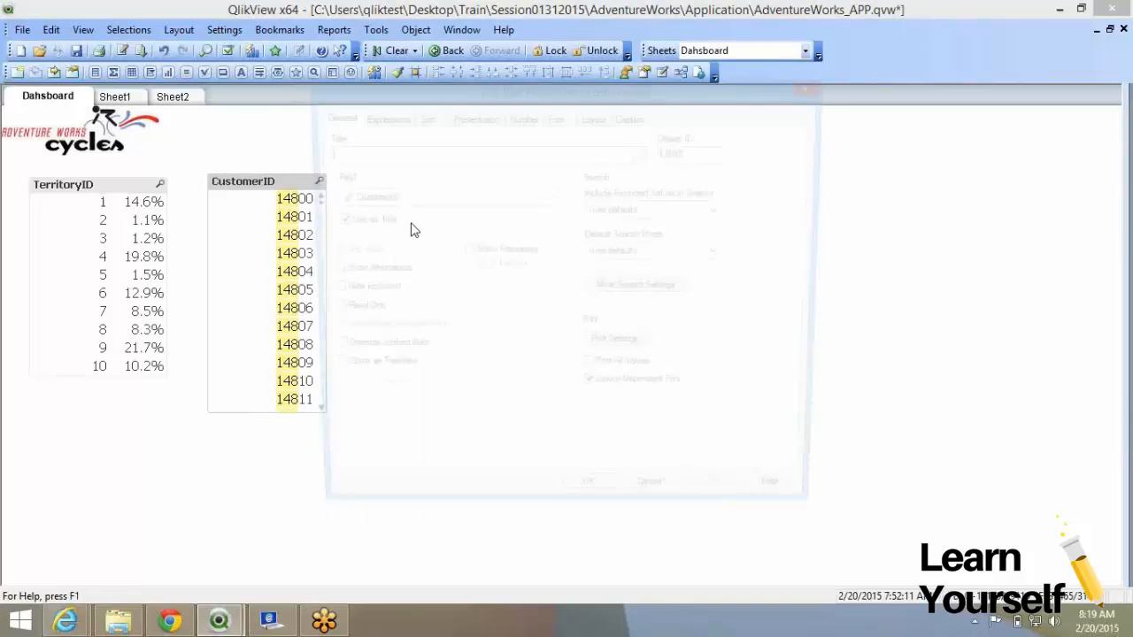
{"action": "left_click_drag", "start_coordinate": [486, 90], "coordinate": [584, 90]}
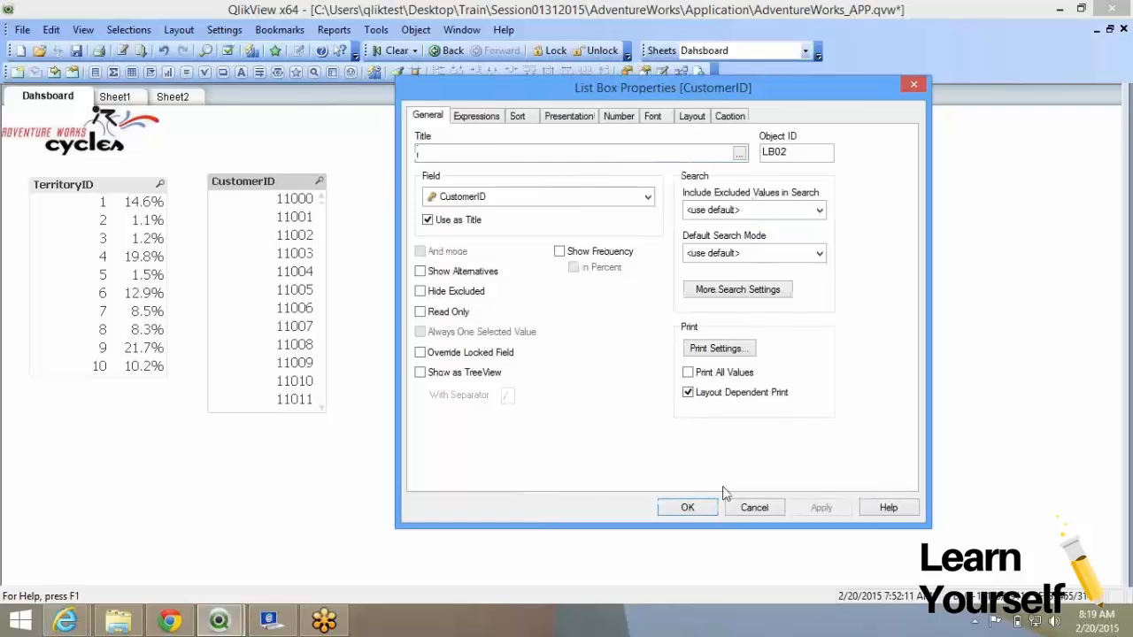
{"action": "left_click", "coordinate": [687, 508]}
Select territory 5 and search the CustomerID list for 22831.
{"action": "left_click", "coordinate": [102, 274]}
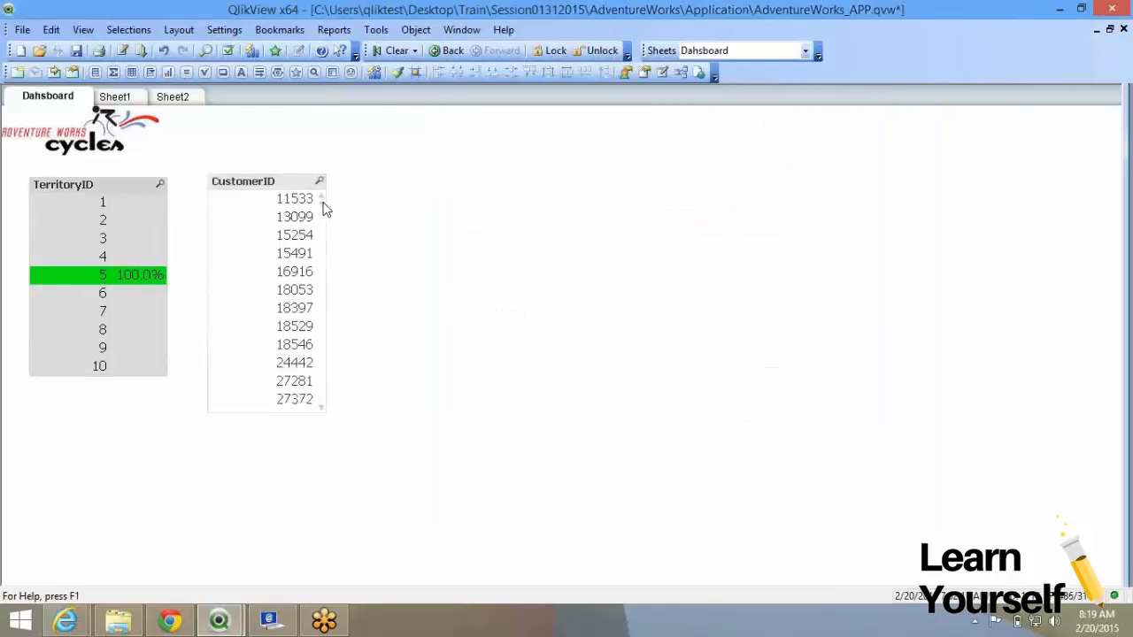
{"action": "left_click_drag", "start_coordinate": [321, 208], "coordinate": [321, 325]}
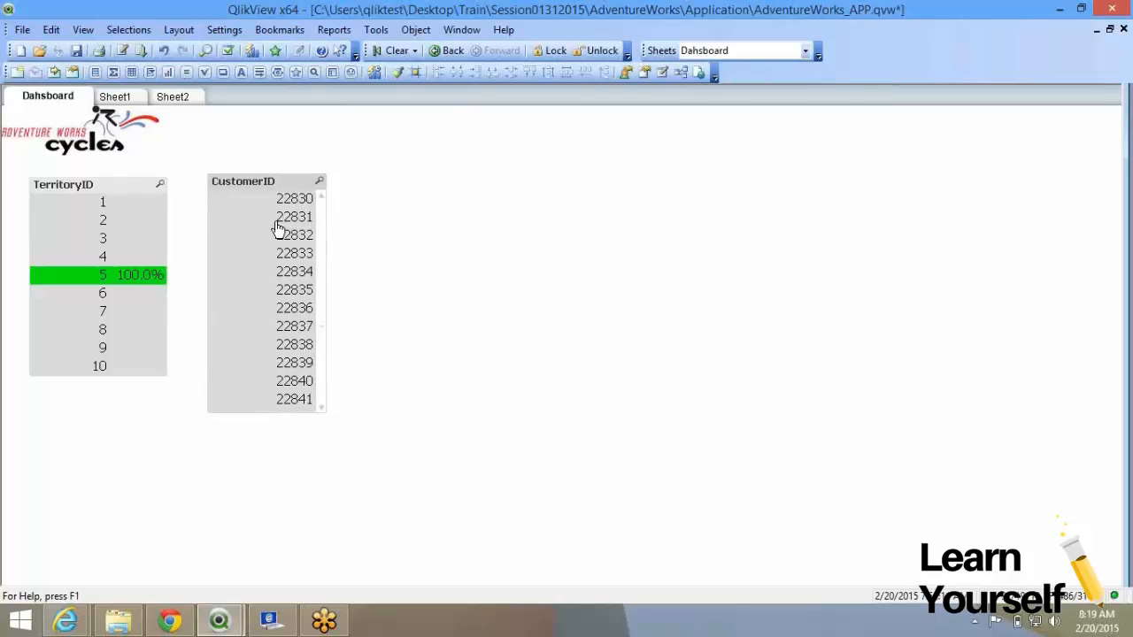
{"action": "left_click", "coordinate": [320, 180]}
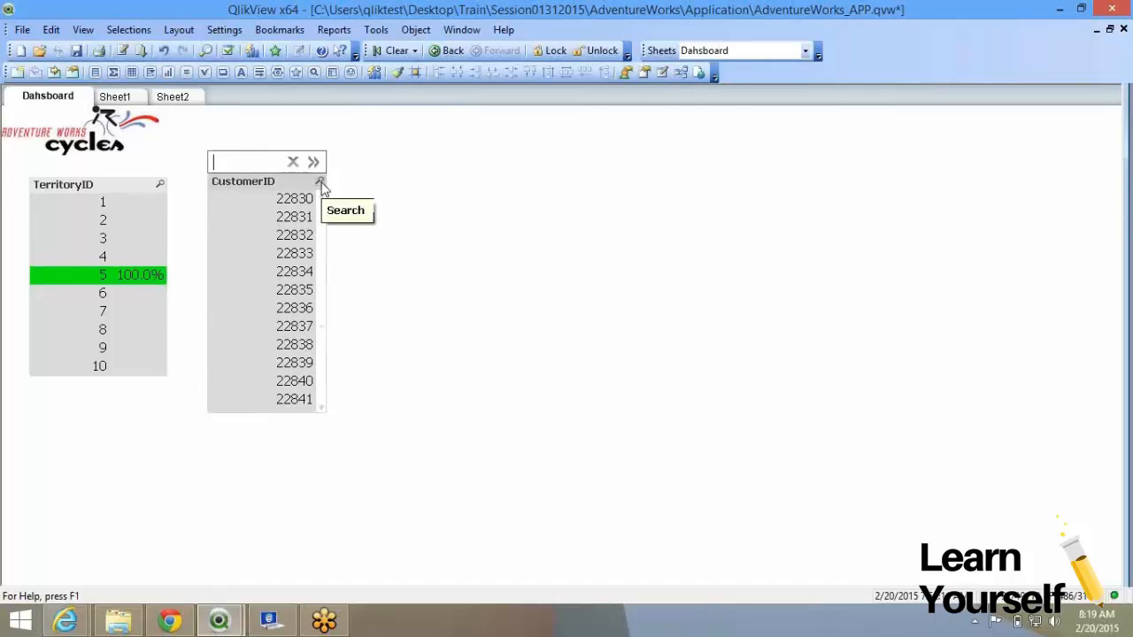
{"action": "type", "text": "22831"}
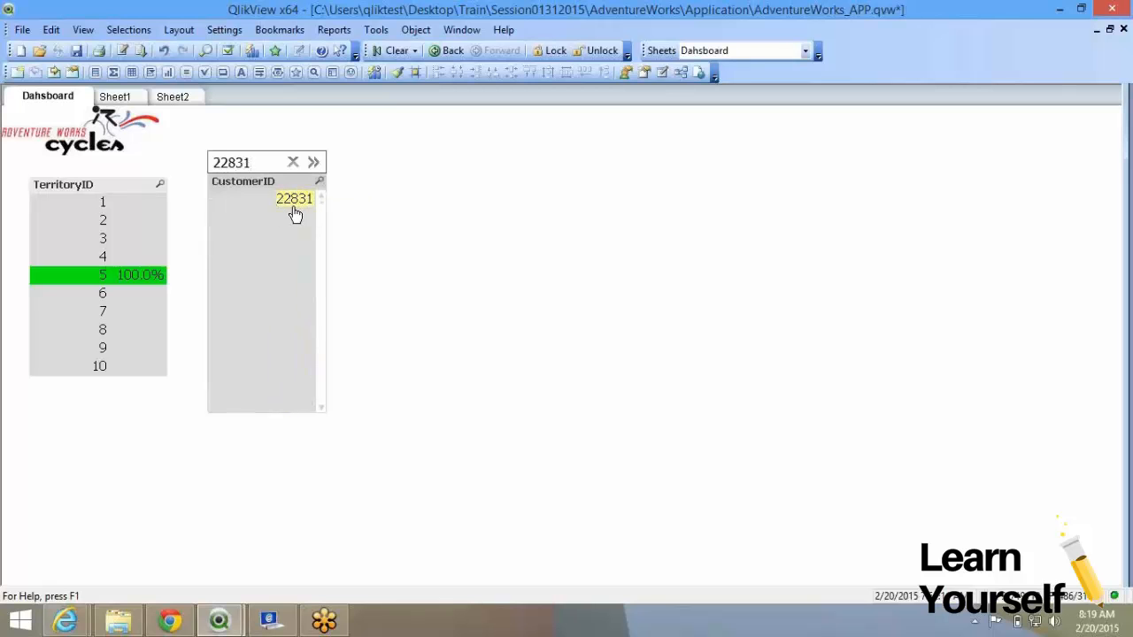
Set CustomerID's Include Excluded Values in Search to No.
{"action": "right_click", "coordinate": [283, 189]}
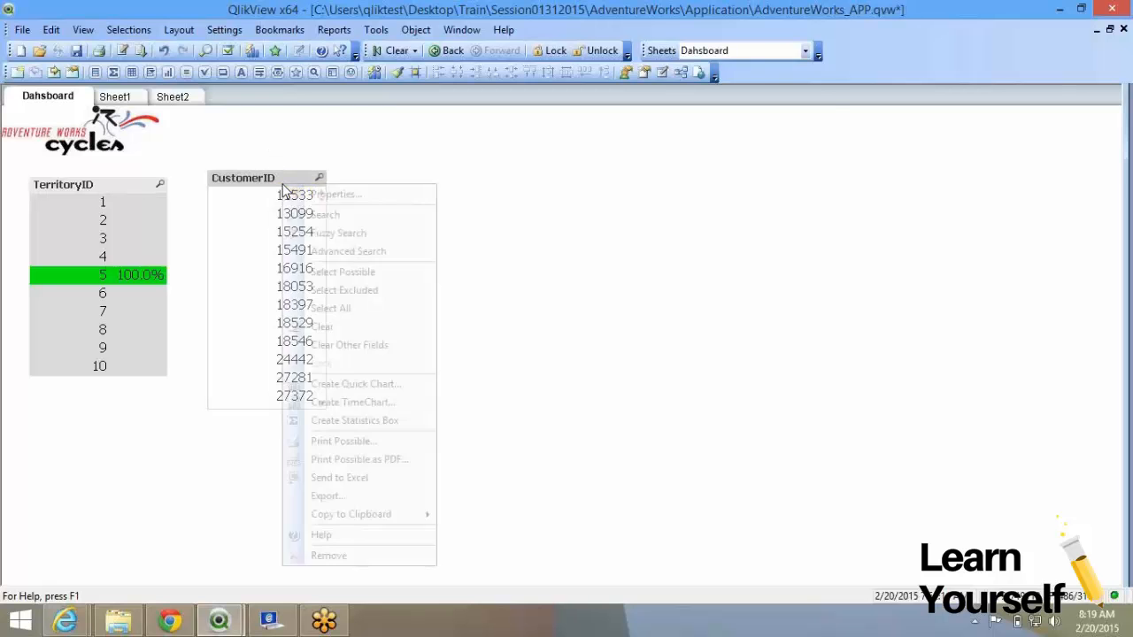
{"action": "left_click", "coordinate": [334, 194]}
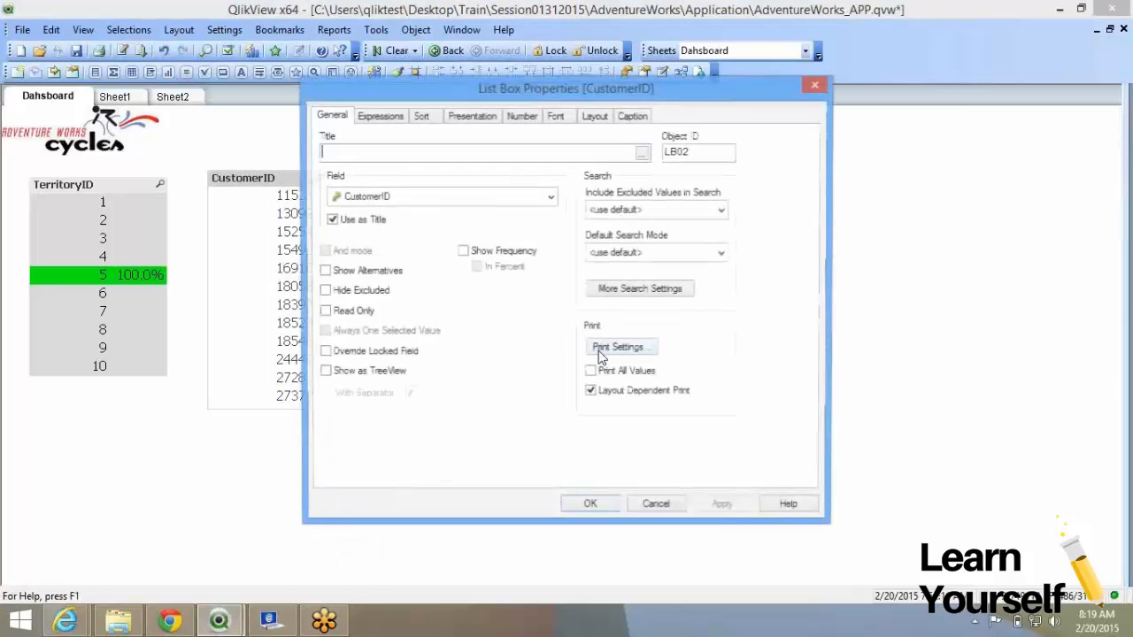
{"action": "left_click", "coordinate": [632, 210]}
{"action": "left_click", "coordinate": [610, 252]}
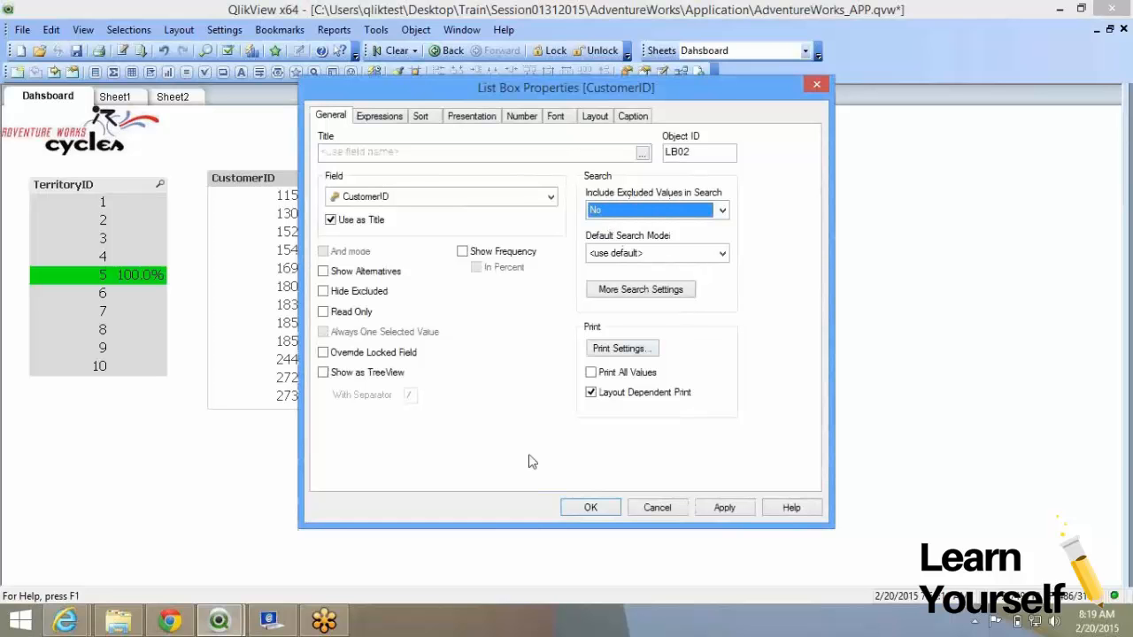
{"action": "left_click", "coordinate": [586, 516]}
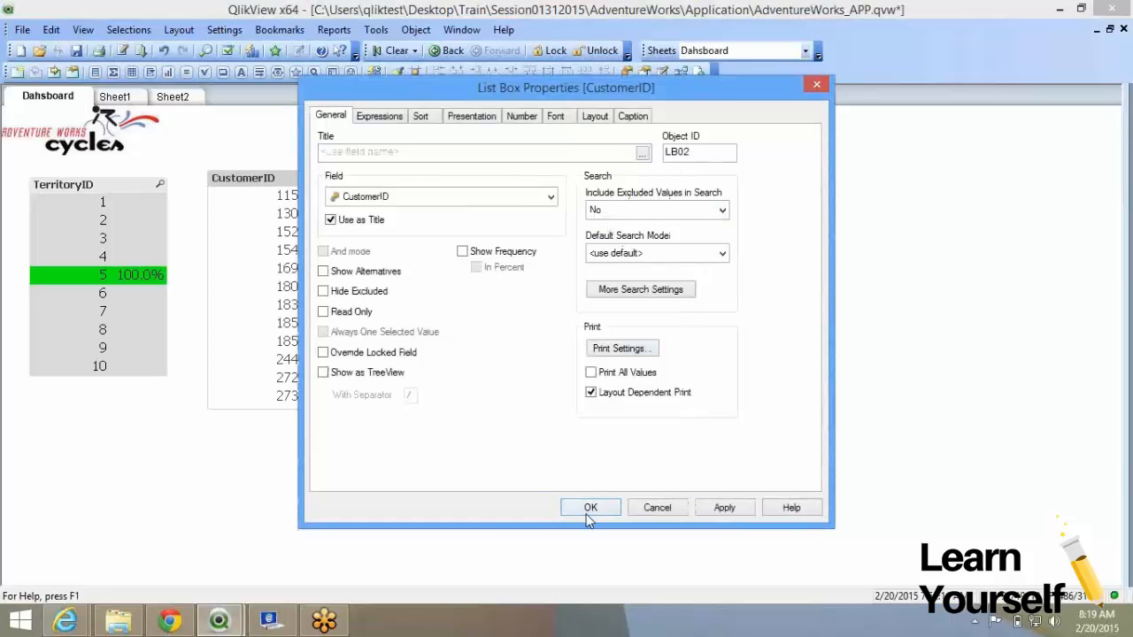
Test CustomerID searches for 28 and 184 within territory 5.
{"action": "left_click", "coordinate": [320, 179]}
{"action": "type", "text": "22"}
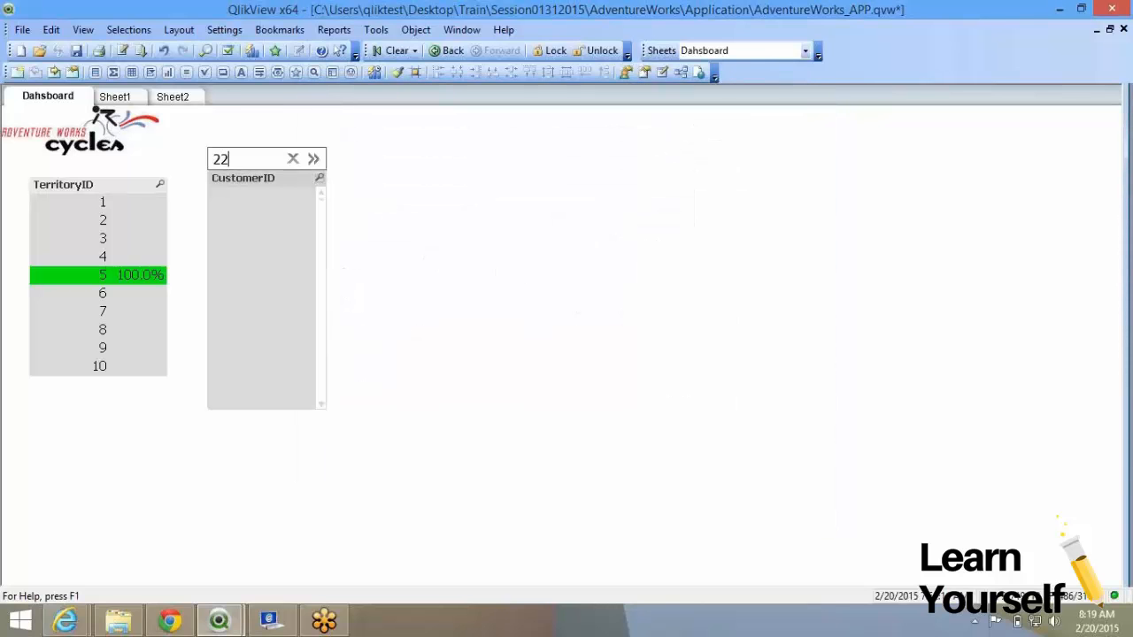
{"action": "key", "text": "BackSpace"}
{"action": "type", "text": "8"}
{"action": "key", "text": "Escape"}
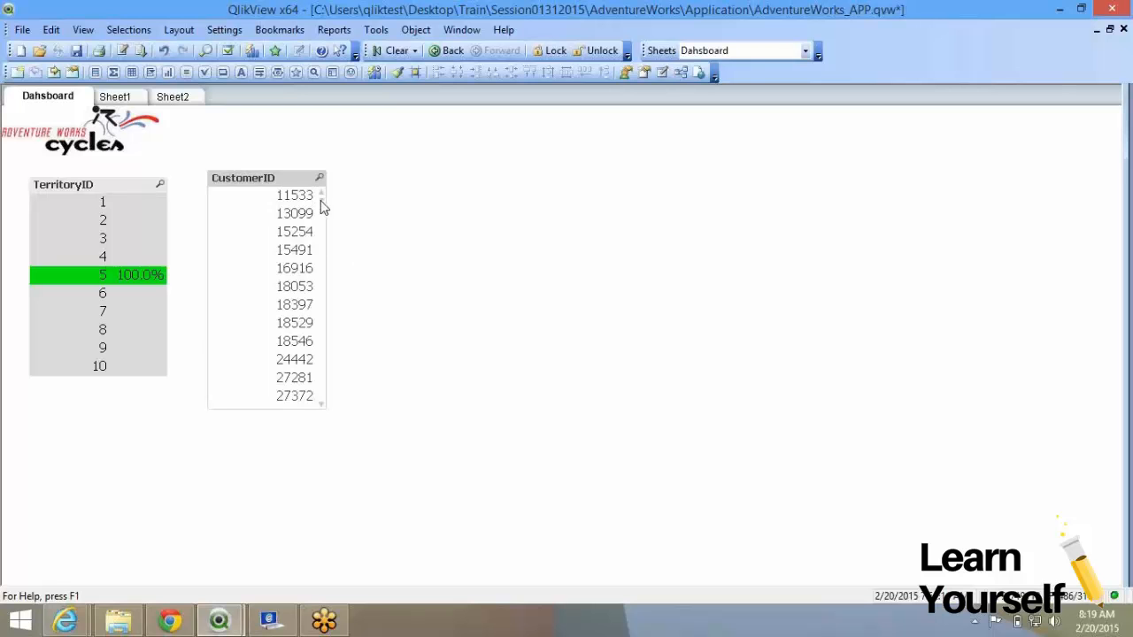
{"action": "left_click_drag", "start_coordinate": [322, 206], "coordinate": [320, 277]}
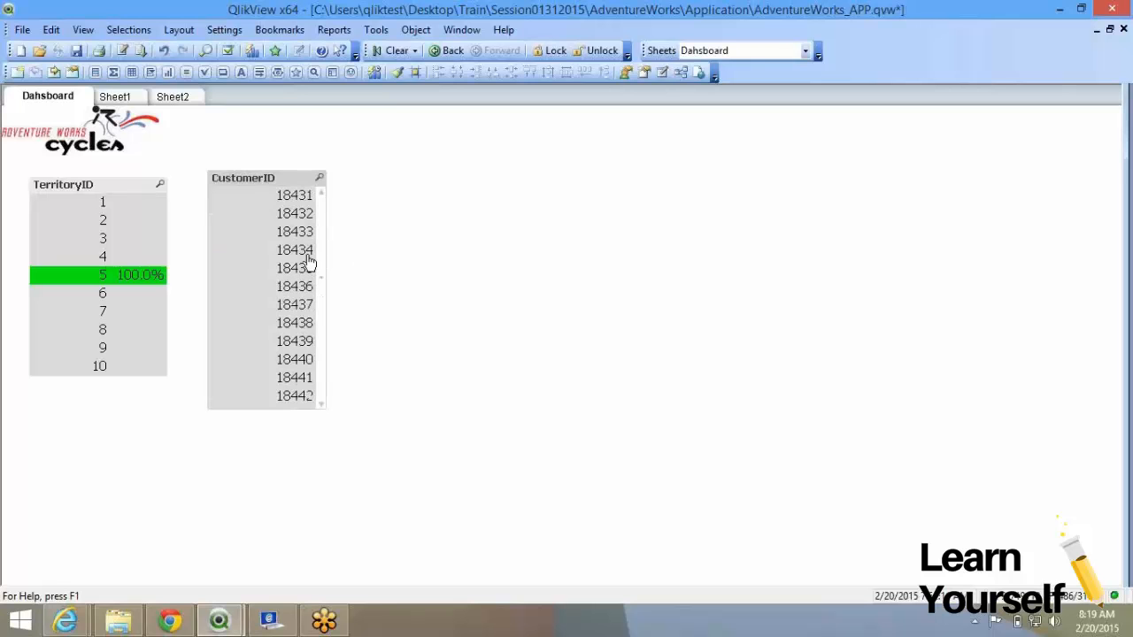
{"action": "left_click", "coordinate": [319, 179]}
{"action": "type", "text": "184"}
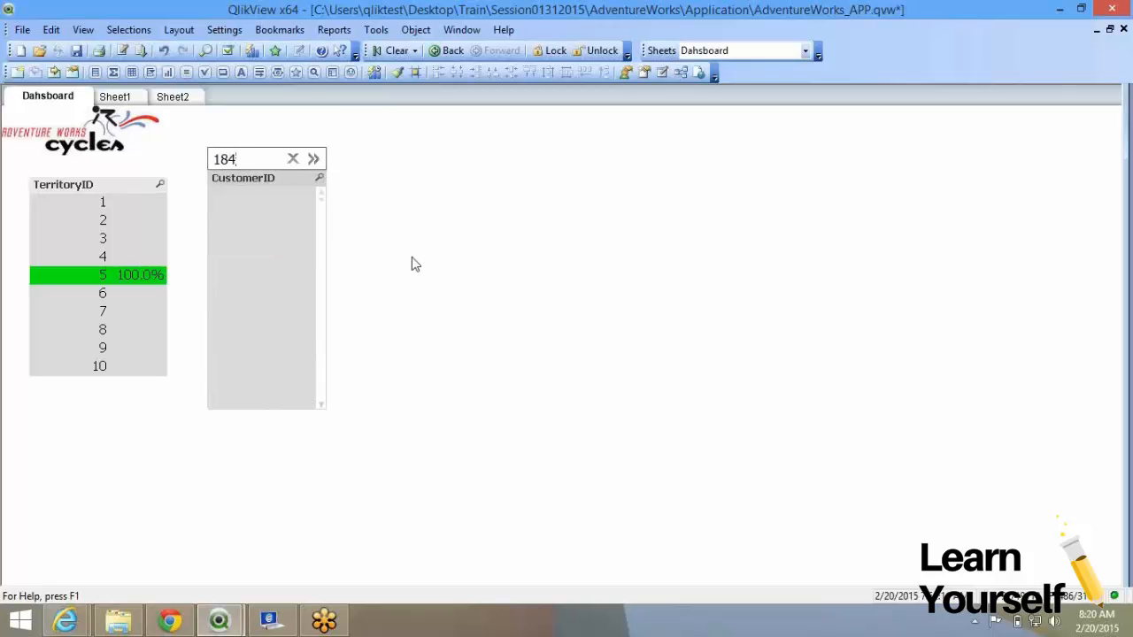
Set CustomerID's Default Search Mode to Use Wildcard Search.
{"action": "key", "text": "Escape"}
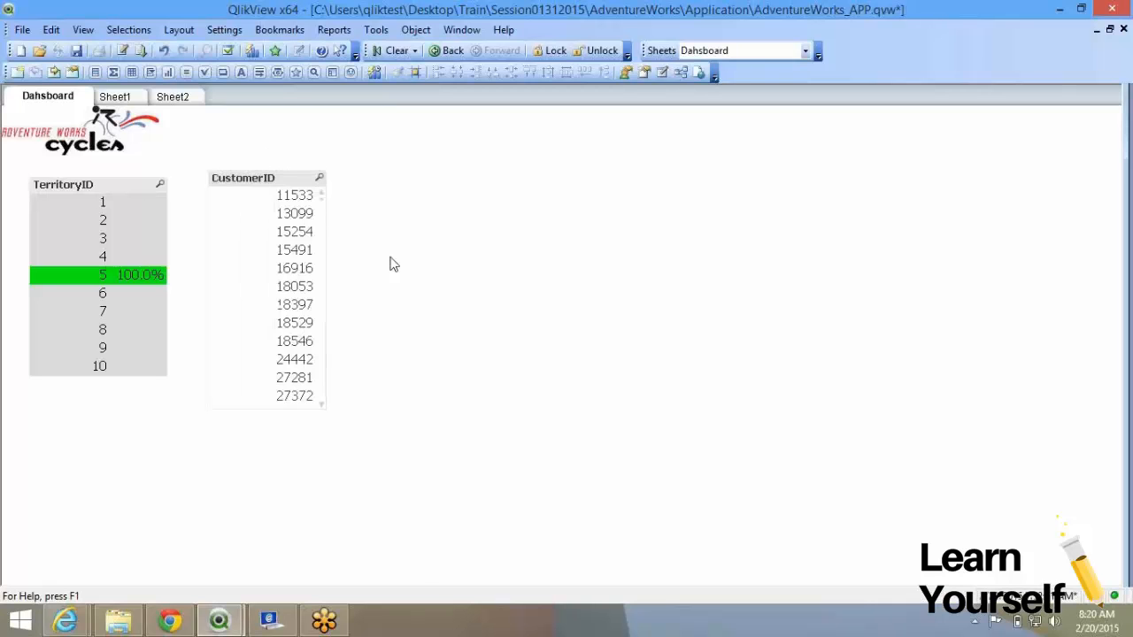
{"action": "right_click", "coordinate": [276, 209]}
{"action": "left_click", "coordinate": [285, 217]}
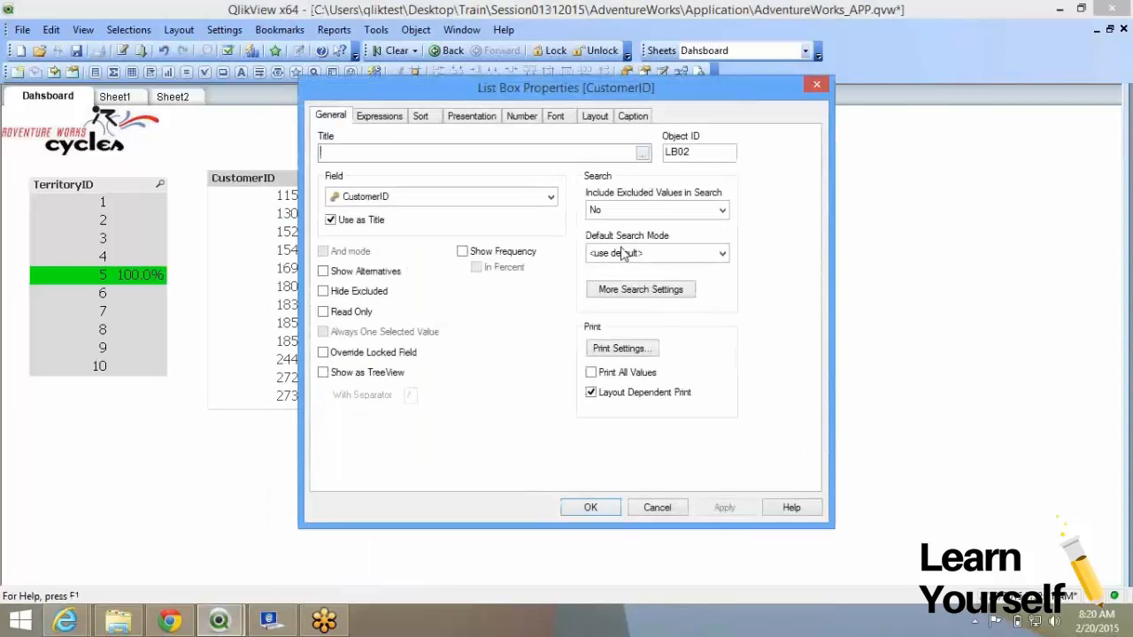
{"action": "left_click", "coordinate": [621, 253]}
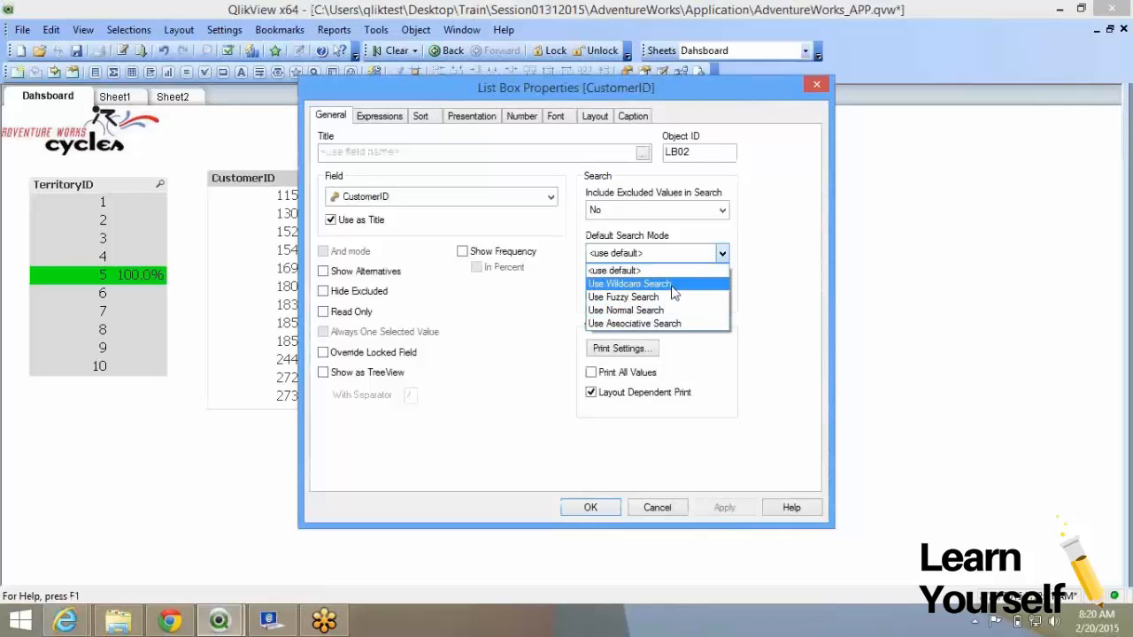
{"action": "left_click", "coordinate": [660, 283]}
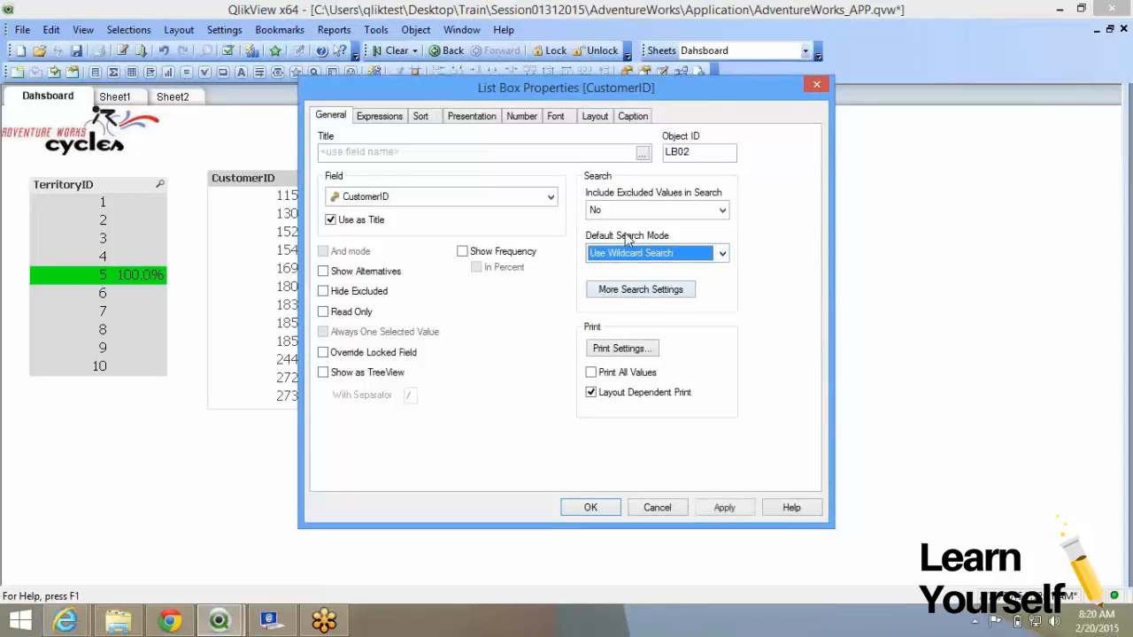
{"action": "left_click", "coordinate": [590, 507]}
Test a wildcard search for 67, then move CustomerID below TerritoryID and deselect territory 5.
{"action": "left_click", "coordinate": [321, 179]}
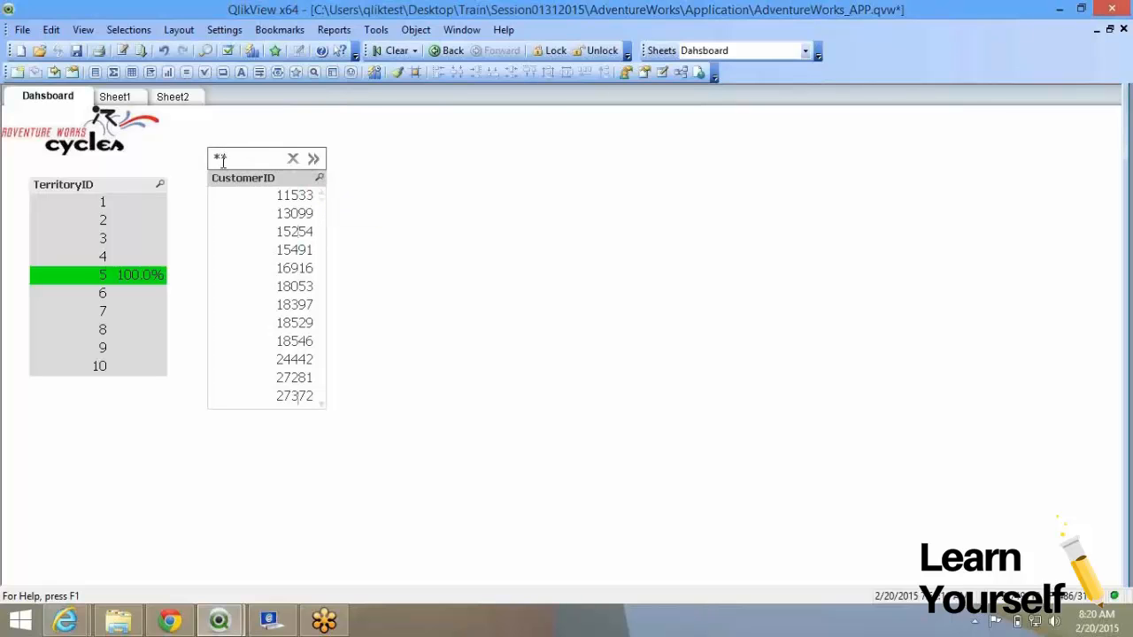
{"action": "type", "text": "67"}
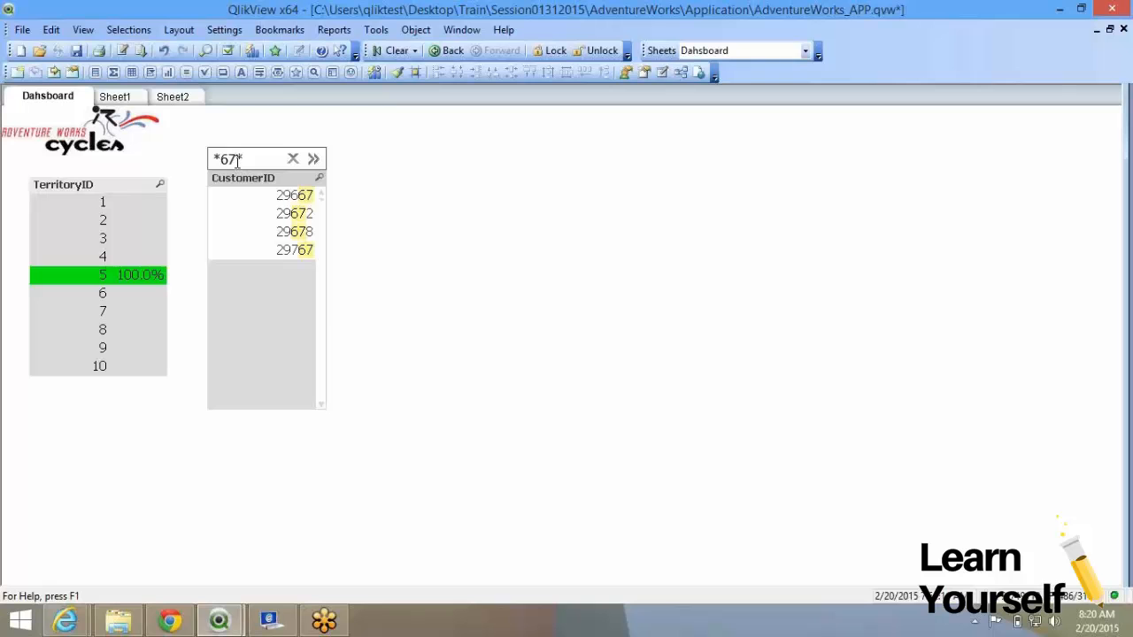
{"action": "left_click", "coordinate": [292, 159]}
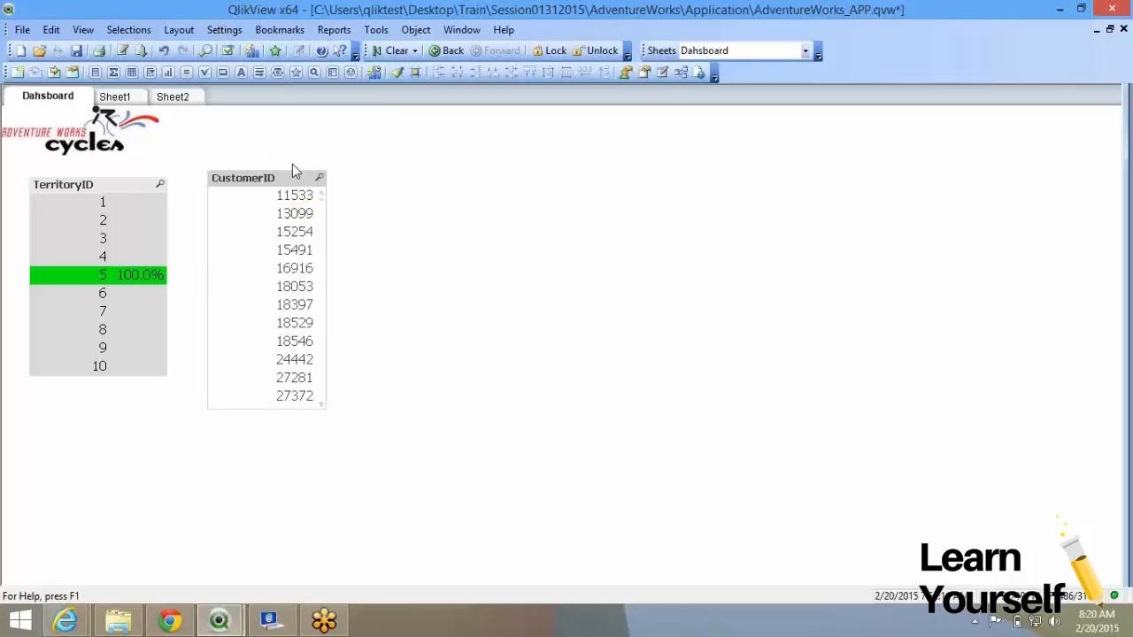
{"action": "left_click", "coordinate": [300, 199]}
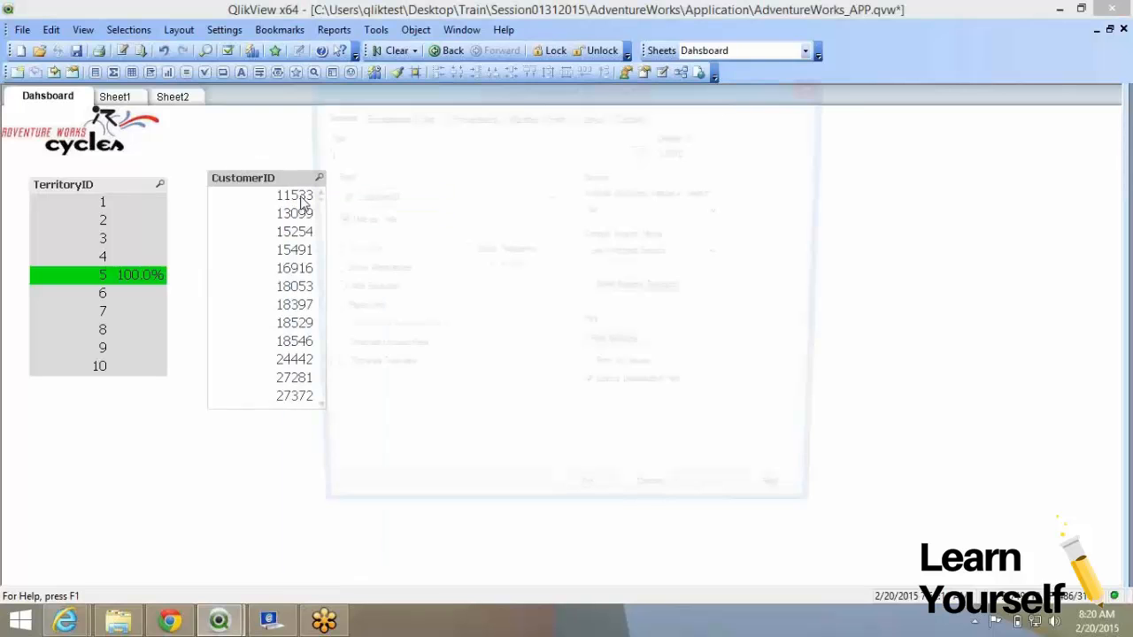
{"action": "left_click", "coordinate": [618, 290]}
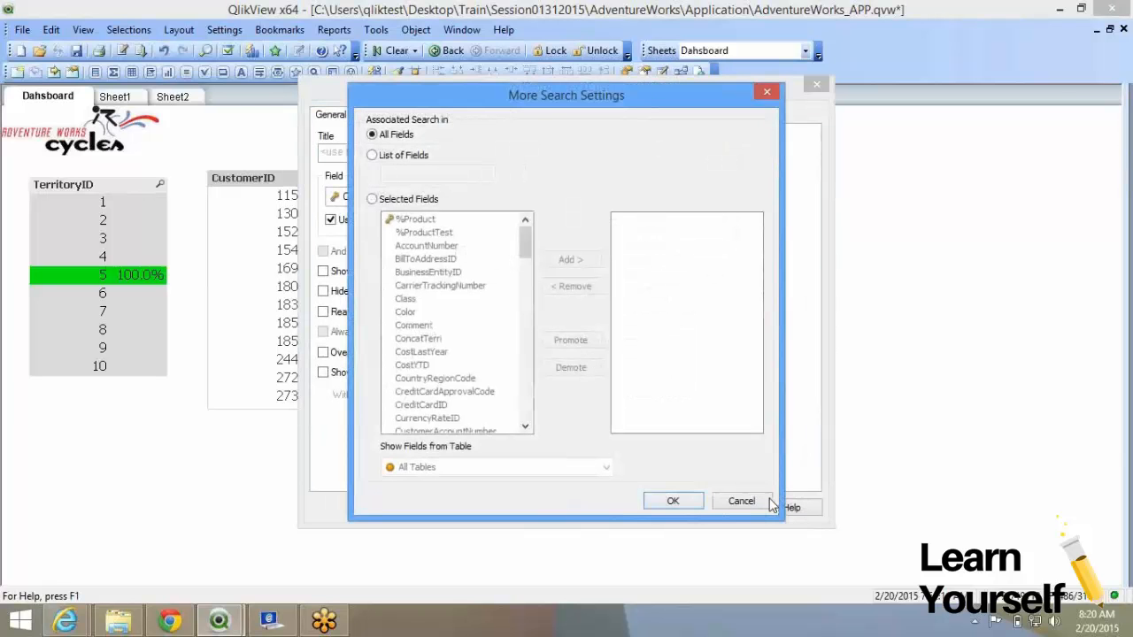
{"action": "left_click", "coordinate": [742, 502]}
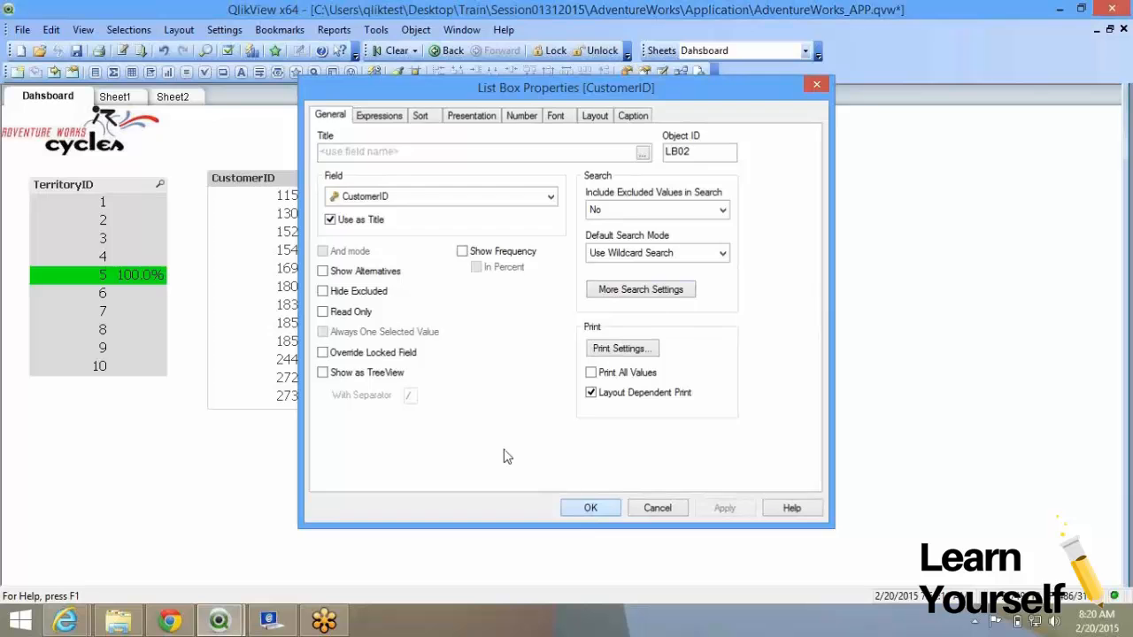
{"action": "left_click_drag", "start_coordinate": [265, 180], "coordinate": [107, 404]}
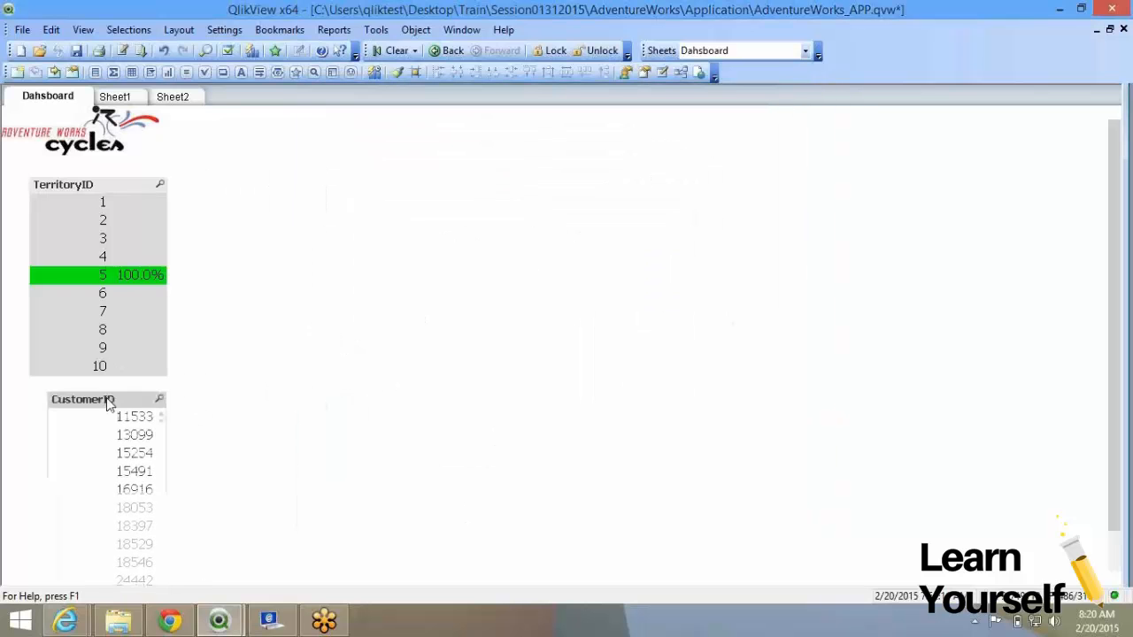
{"action": "left_click", "coordinate": [105, 276]}
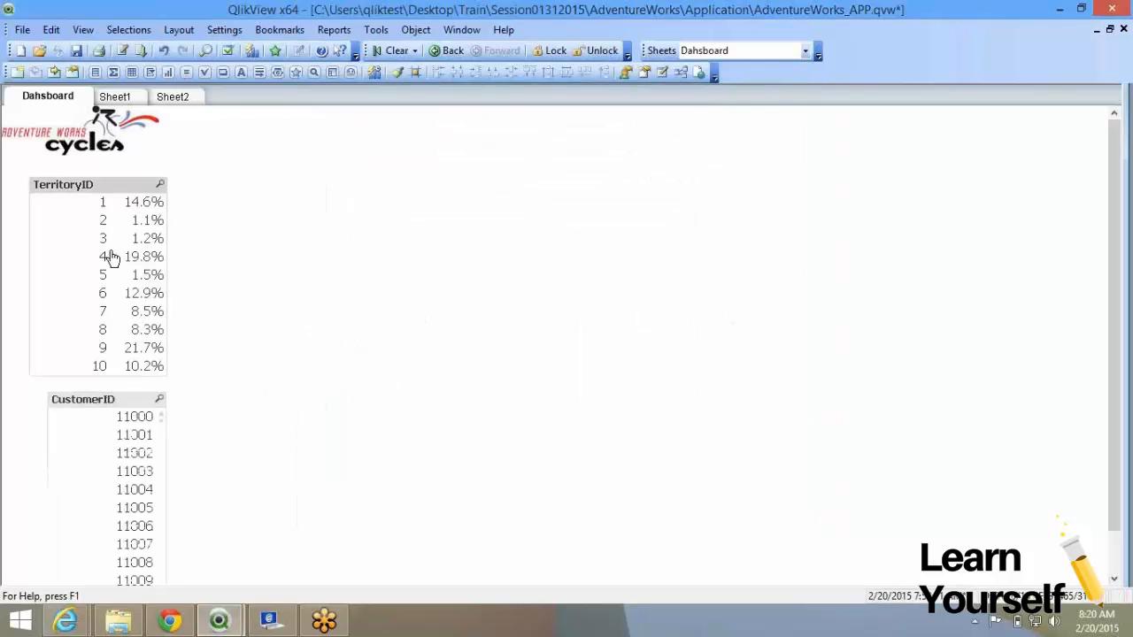
Add a =count(TerritoryID) expression to the TerritoryID list box.
{"action": "right_click", "coordinate": [110, 255]}
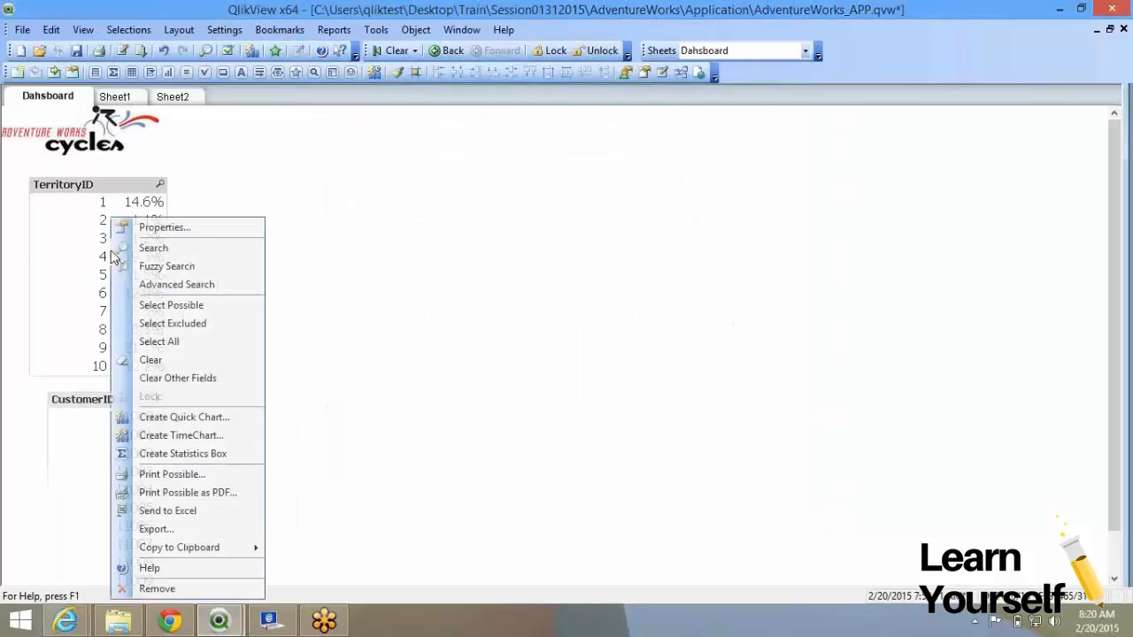
{"action": "left_click", "coordinate": [163, 229]}
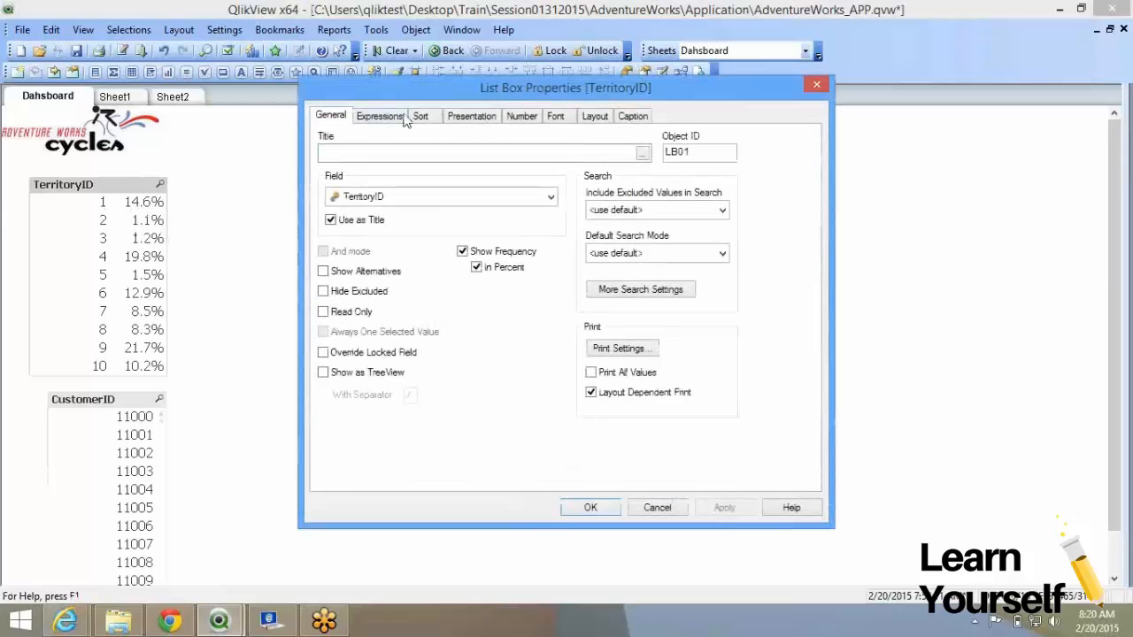
{"action": "left_click", "coordinate": [389, 115]}
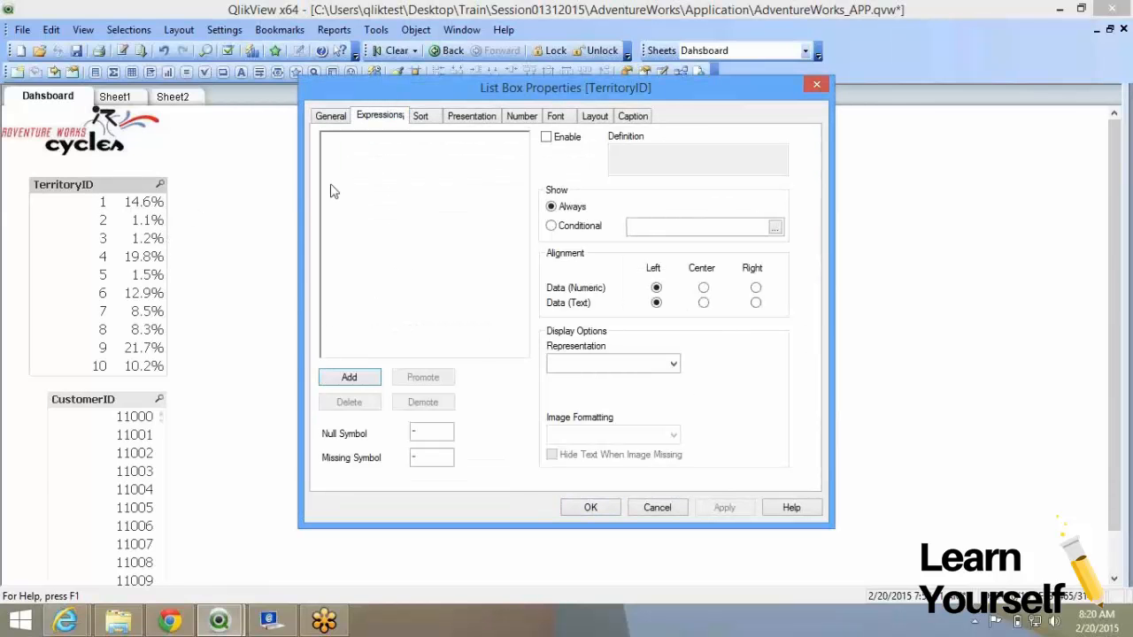
{"action": "left_click", "coordinate": [330, 117]}
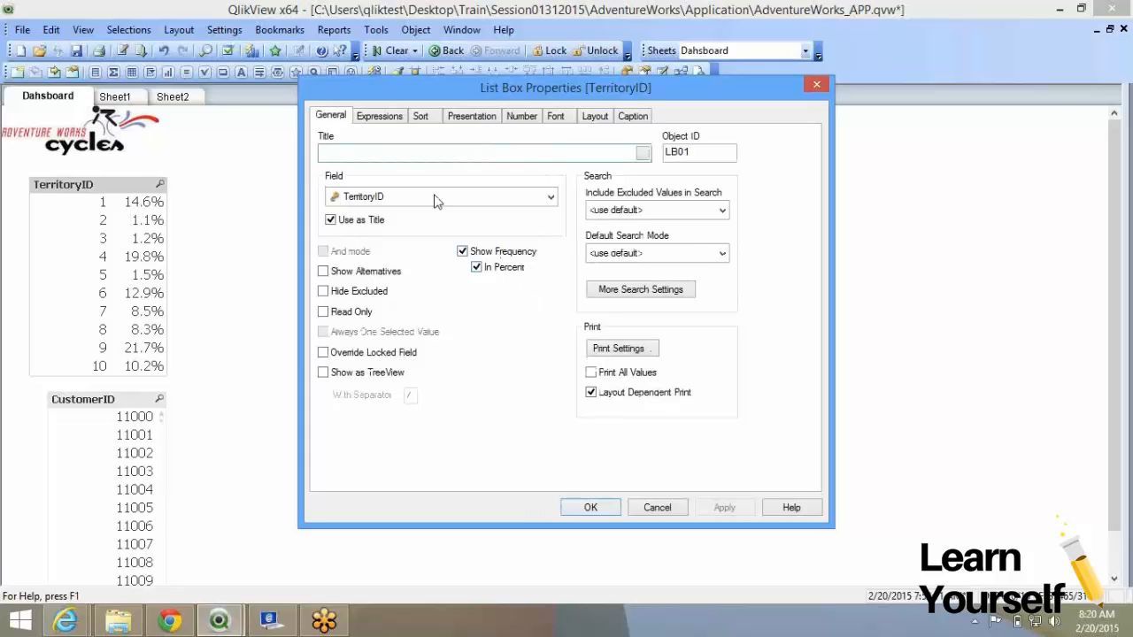
{"action": "left_click", "coordinate": [394, 120]}
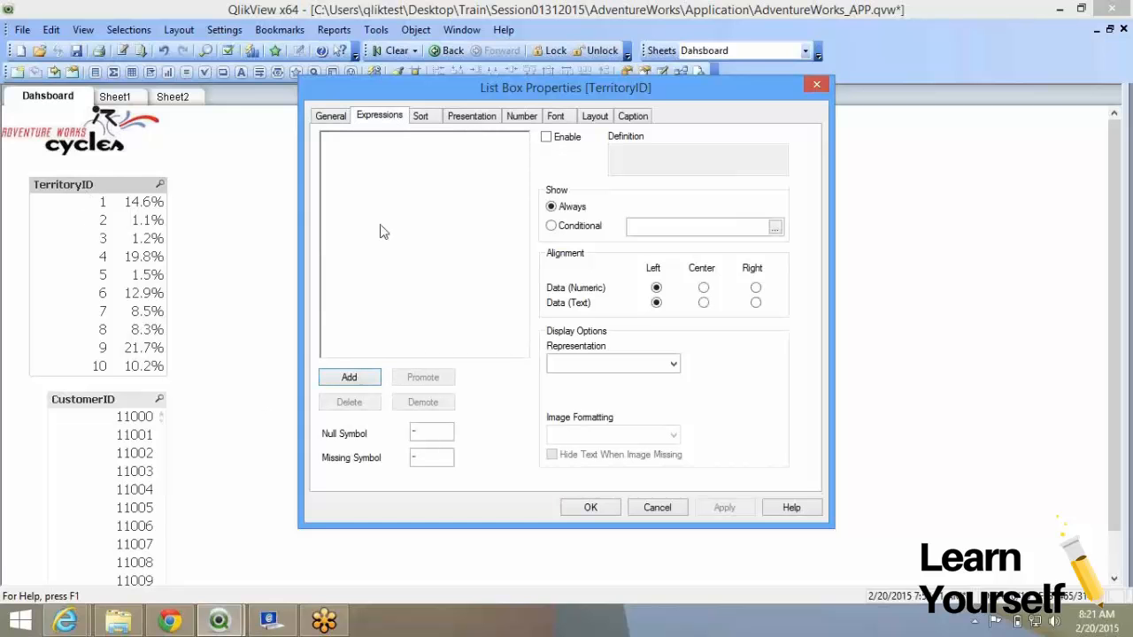
{"action": "left_click", "coordinate": [349, 378]}
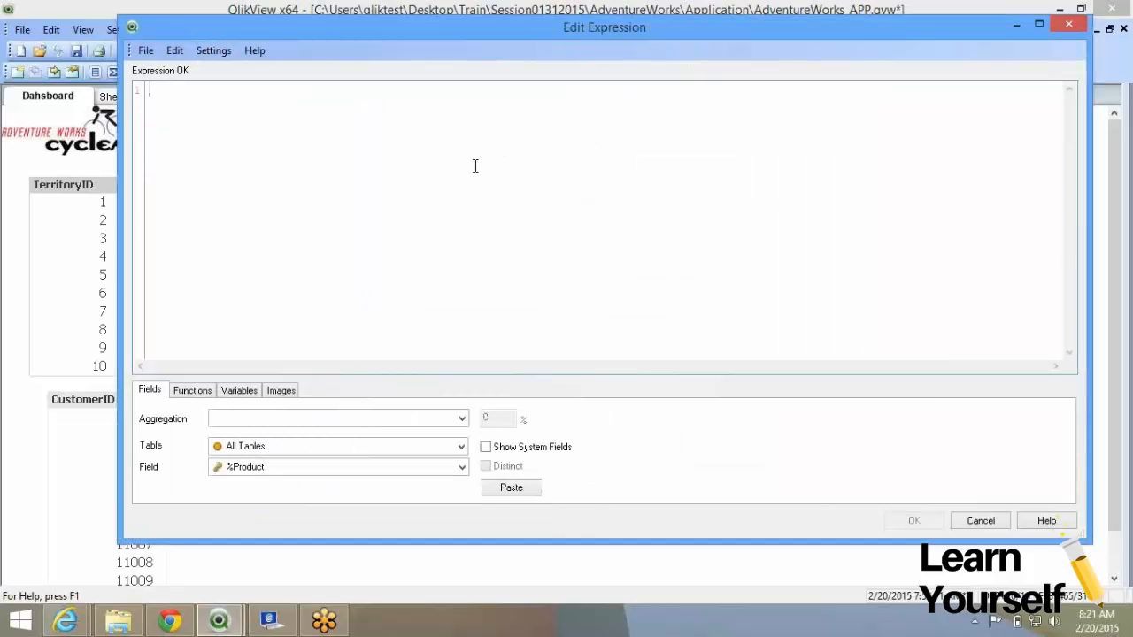
{"action": "type", "text": "=count"}
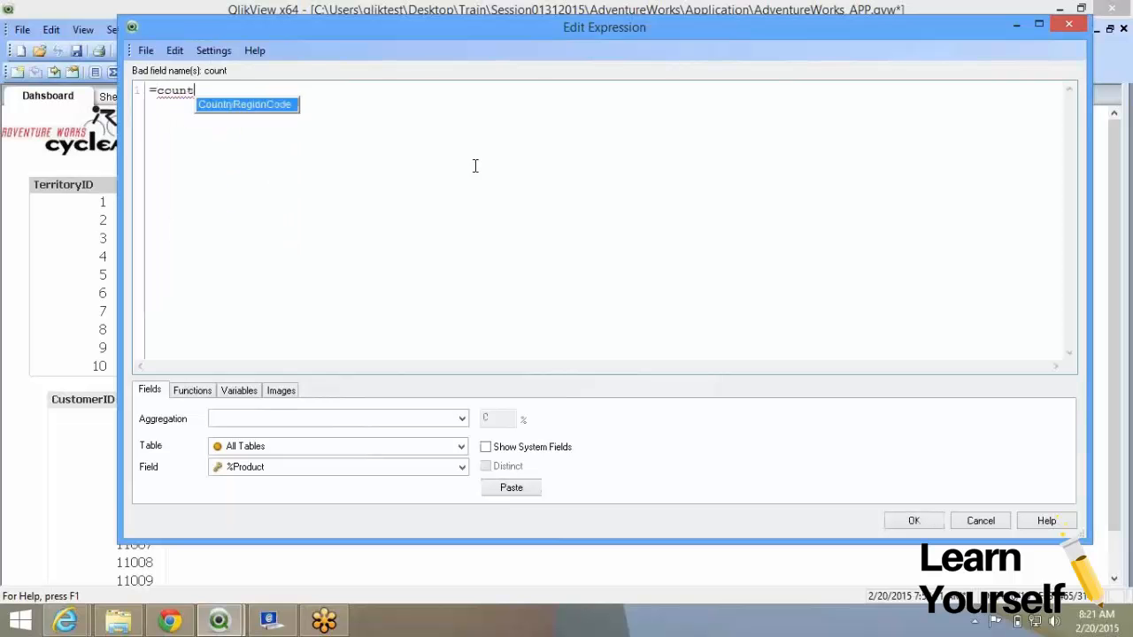
{"action": "type", "text": " (sal"}
{"action": "key", "text": "BackSpace"}
{"action": "key", "text": "BackSpace"}
{"action": "key", "text": "BackSpace"}
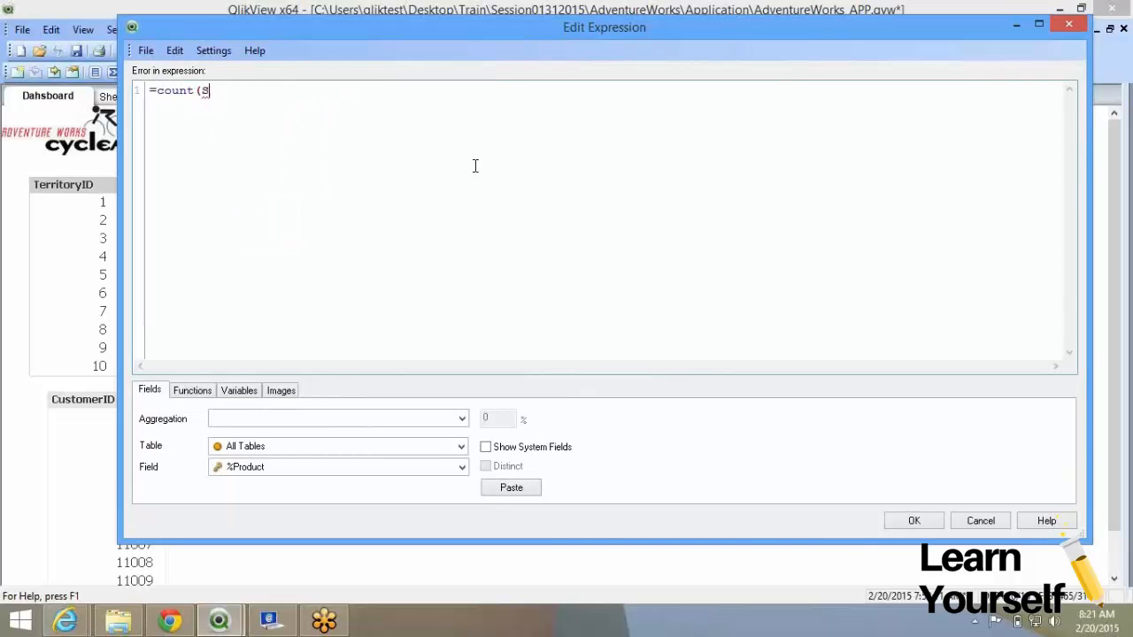
{"action": "type", "text": "Ter"}
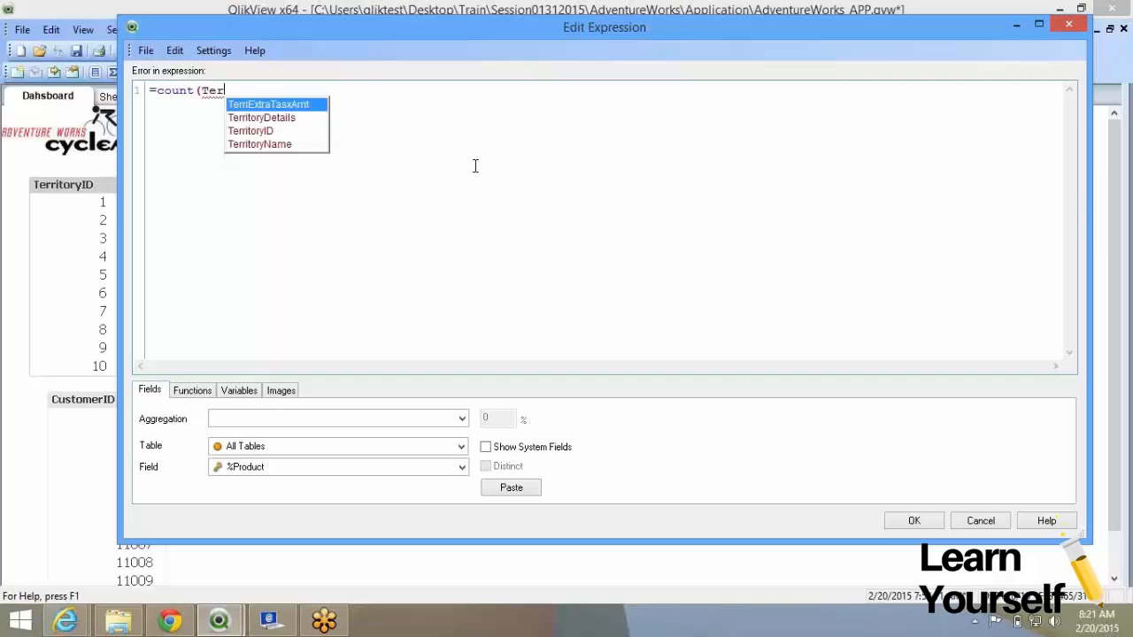
{"action": "key", "text": "Down"}
{"action": "key", "text": "Down"}
{"action": "key", "text": "Return"}
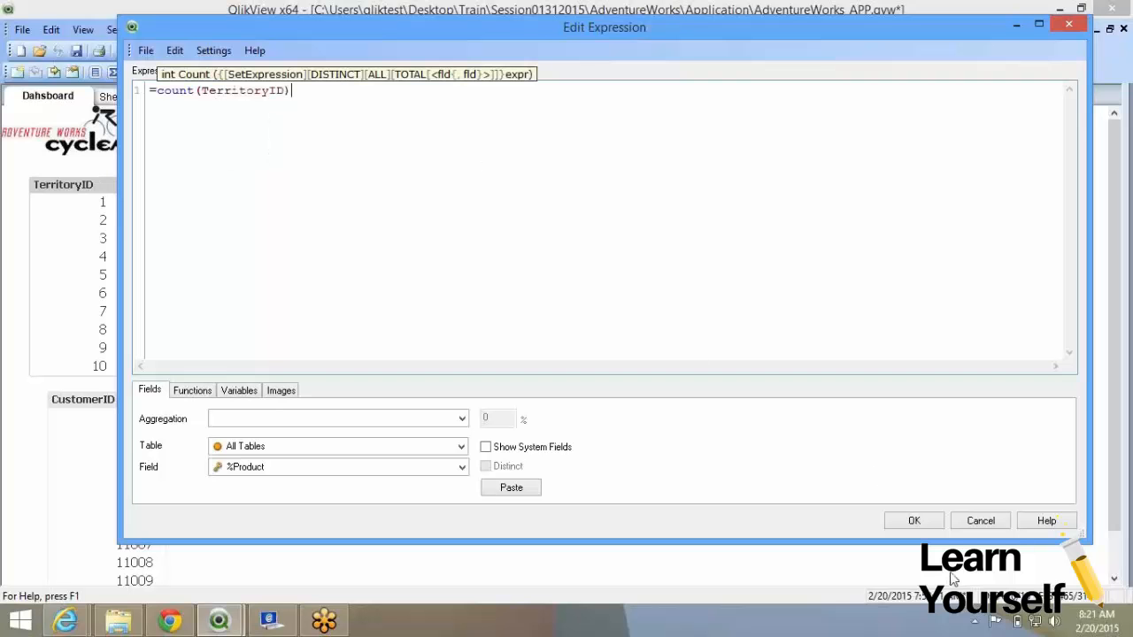
{"action": "left_click", "coordinate": [914, 521]}
Add a second expression, sum(OrderQty), and confirm the properties.
{"action": "left_click", "coordinate": [348, 377]}
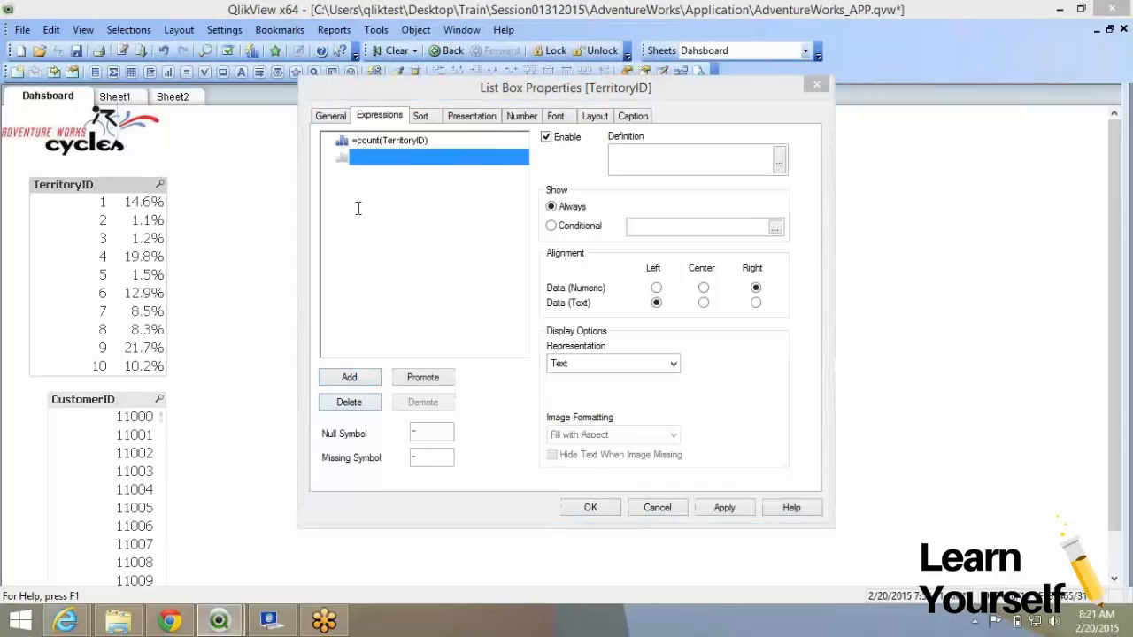
{"action": "type", "text": "sum("}
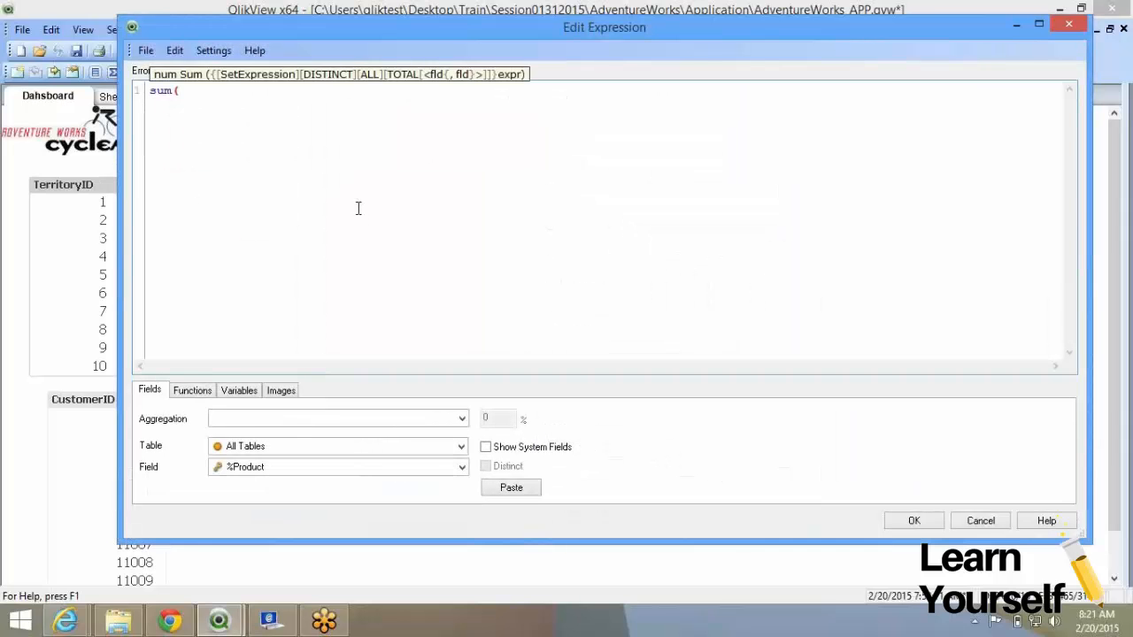
{"action": "type", "text": "Or"}
{"action": "key", "text": "Down"}
{"action": "key", "text": "Down"}
{"action": "key", "text": "Return"}
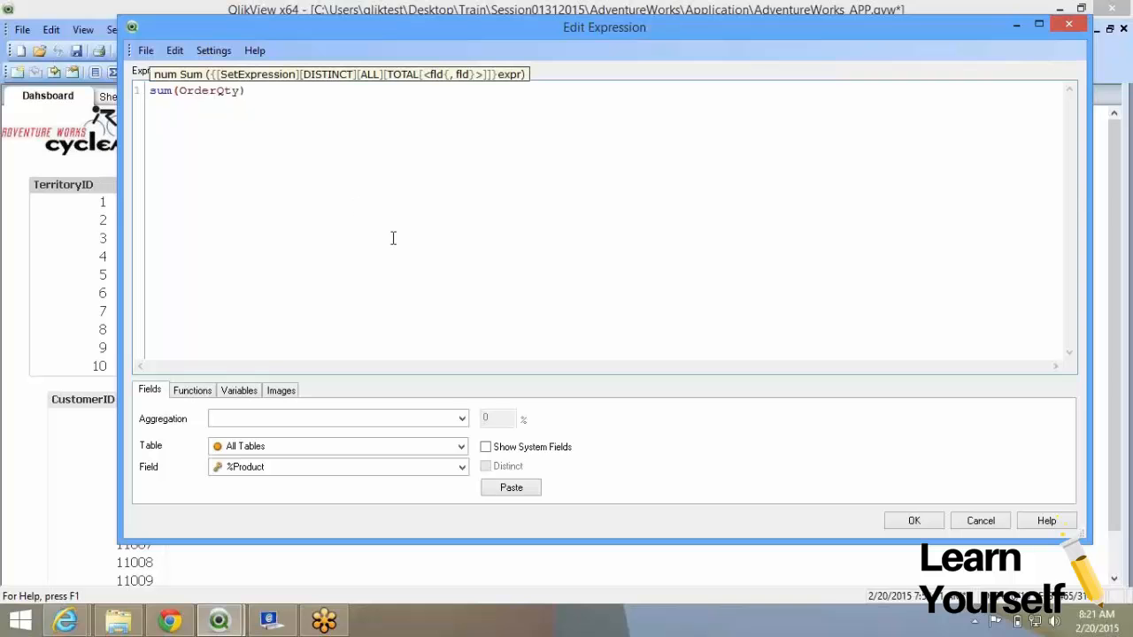
{"action": "left_click", "coordinate": [905, 527]}
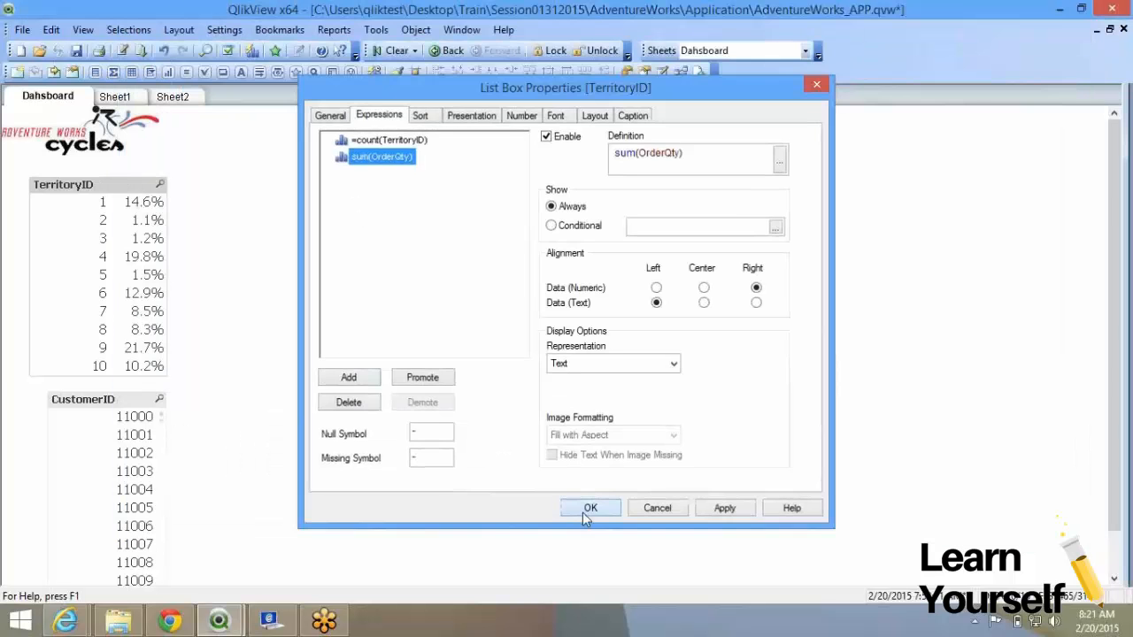
{"action": "left_click", "coordinate": [582, 513]}
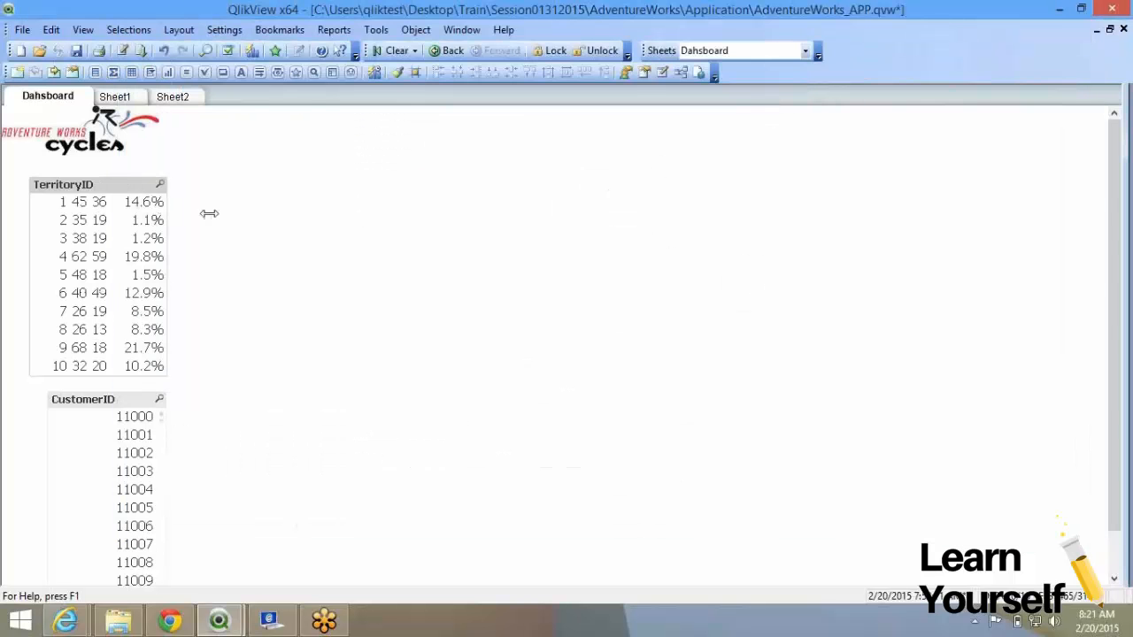
Drag the TerritoryID list box wider so ID, count, OrderQty total and percentage columns fit.
{"action": "left_click_drag", "start_coordinate": [382, 236], "coordinate": [497, 233]}
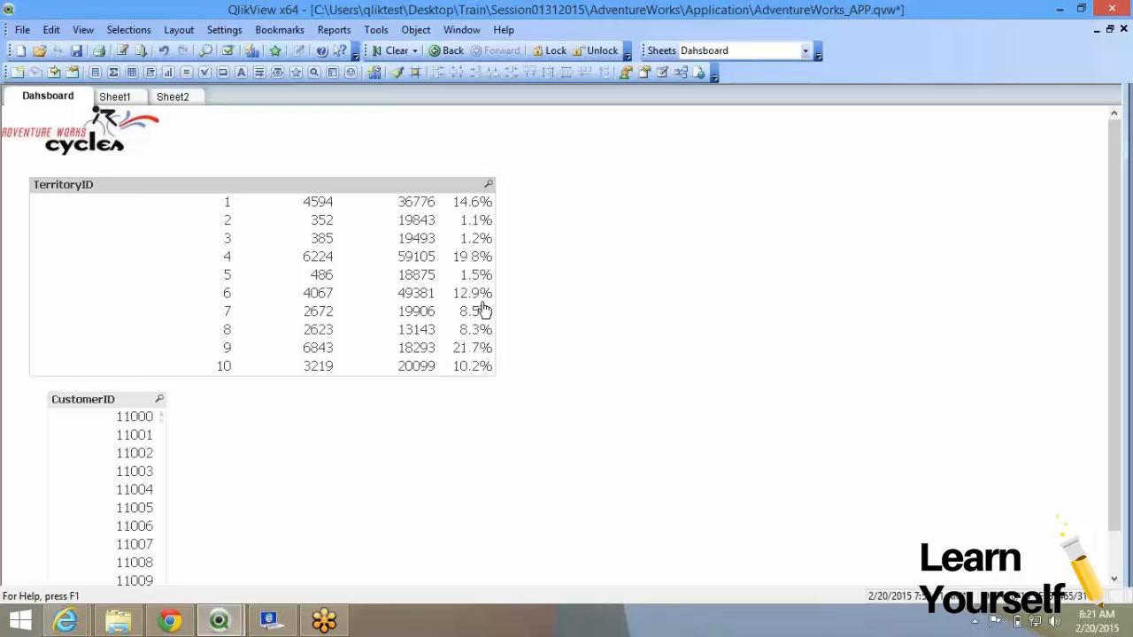
Disable the sum(OrderQty) expression in the TerritoryID list box properties.
{"action": "left_click", "coordinate": [367, 203]}
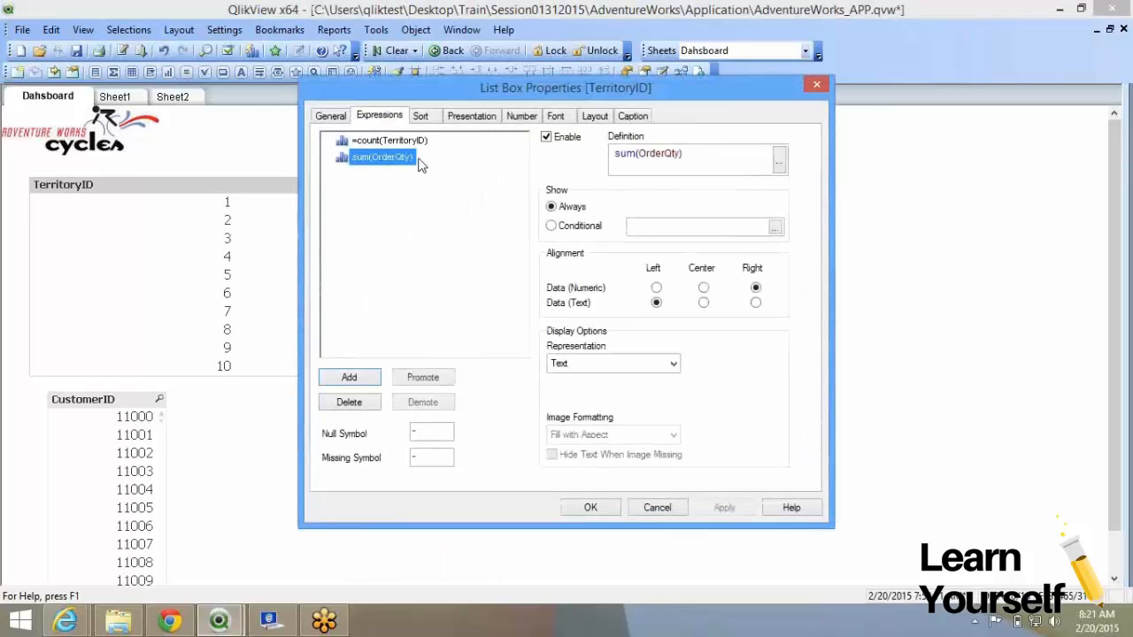
{"action": "left_click", "coordinate": [546, 137]}
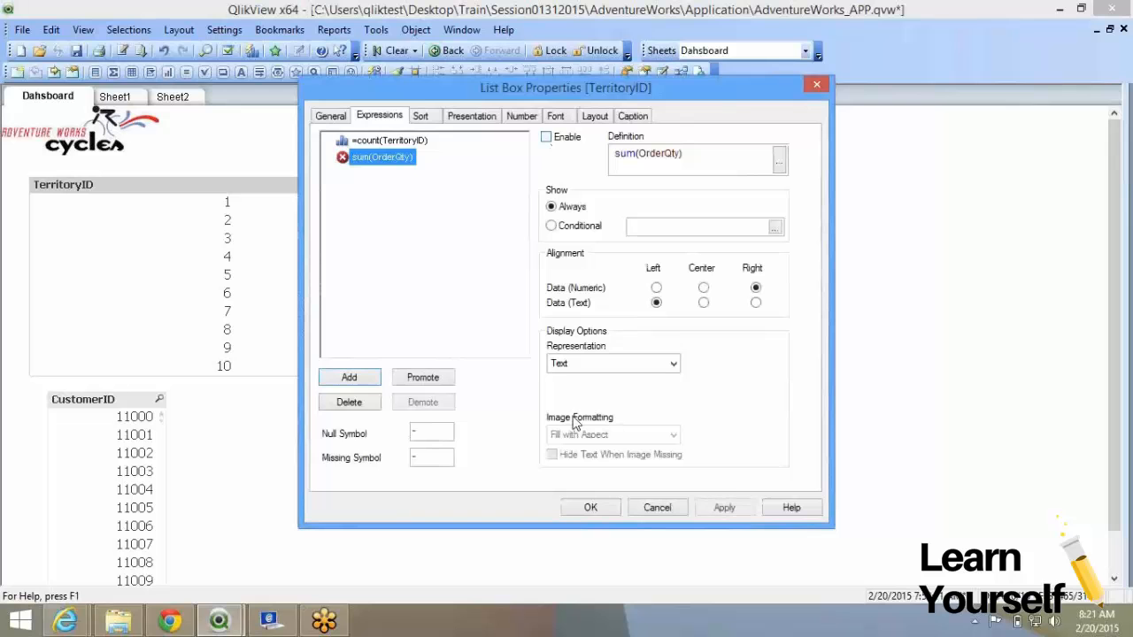
{"action": "left_click", "coordinate": [587, 507]}
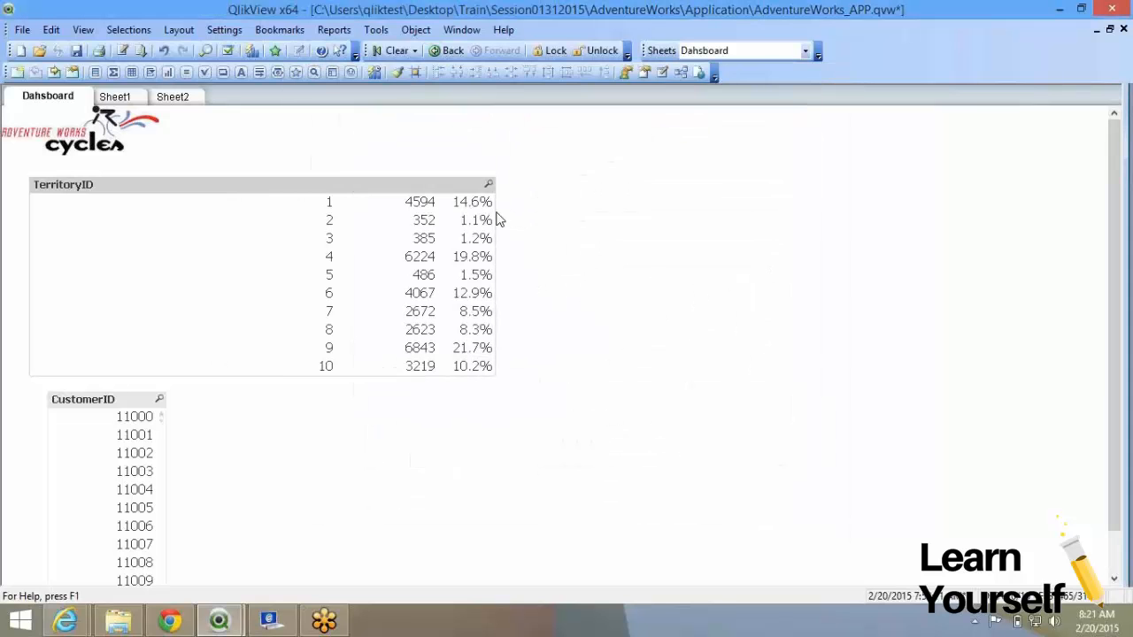
Shrink the TerritoryID list box and its columns to a compact ID, count and percentage layout.
{"action": "left_click_drag", "start_coordinate": [496, 221], "coordinate": [280, 245]}
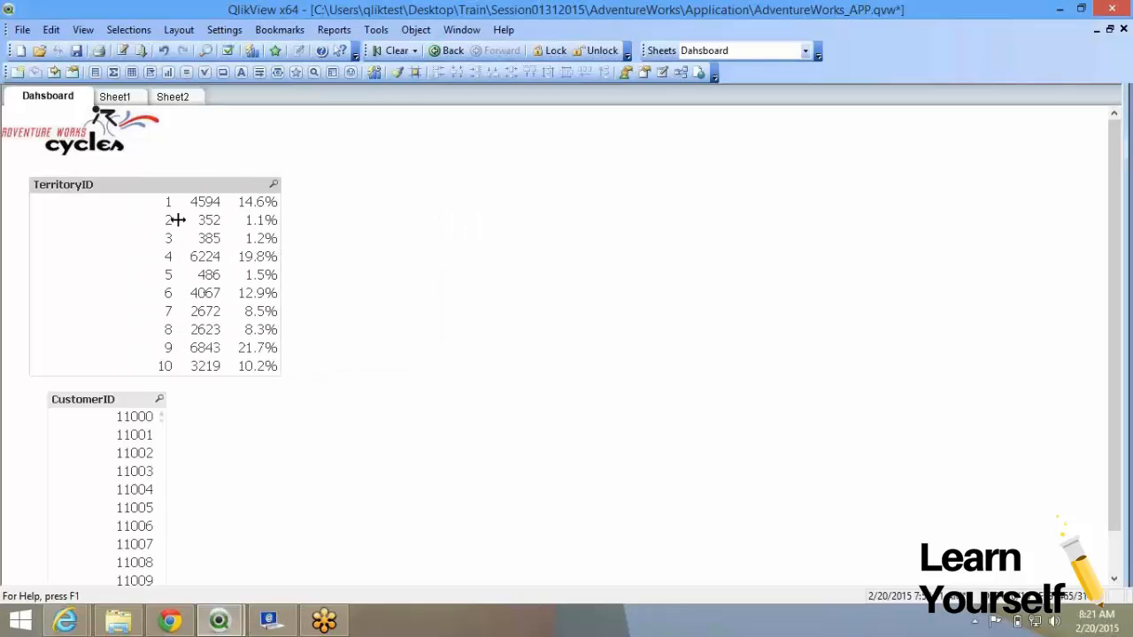
{"action": "left_click_drag", "start_coordinate": [172, 201], "coordinate": [88, 210]}
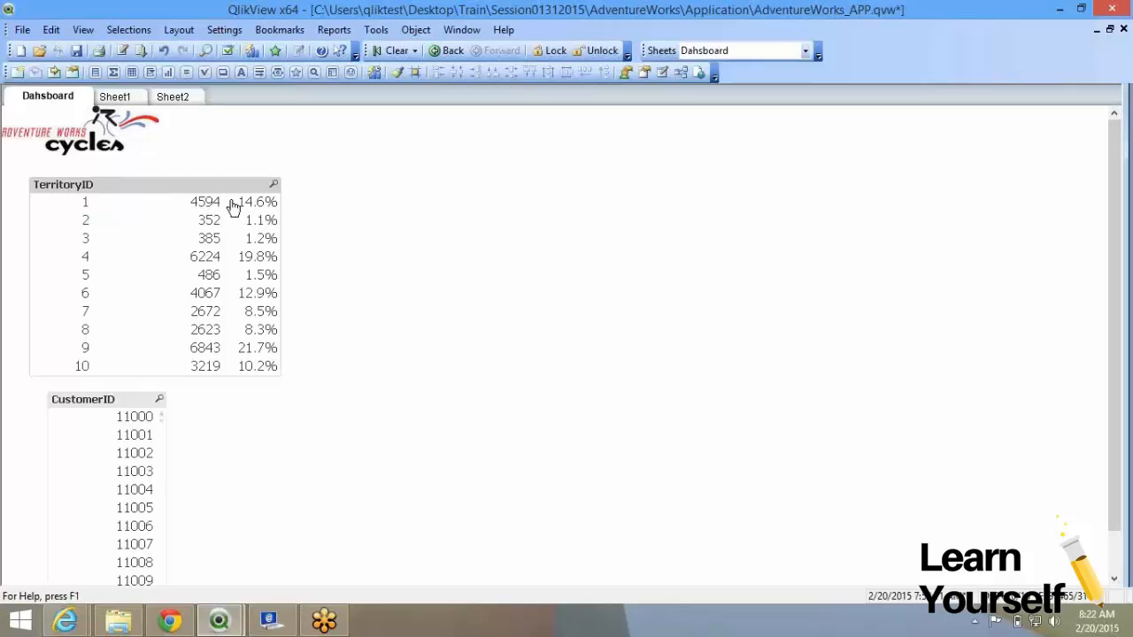
{"action": "left_click_drag", "start_coordinate": [229, 219], "coordinate": [151, 223]}
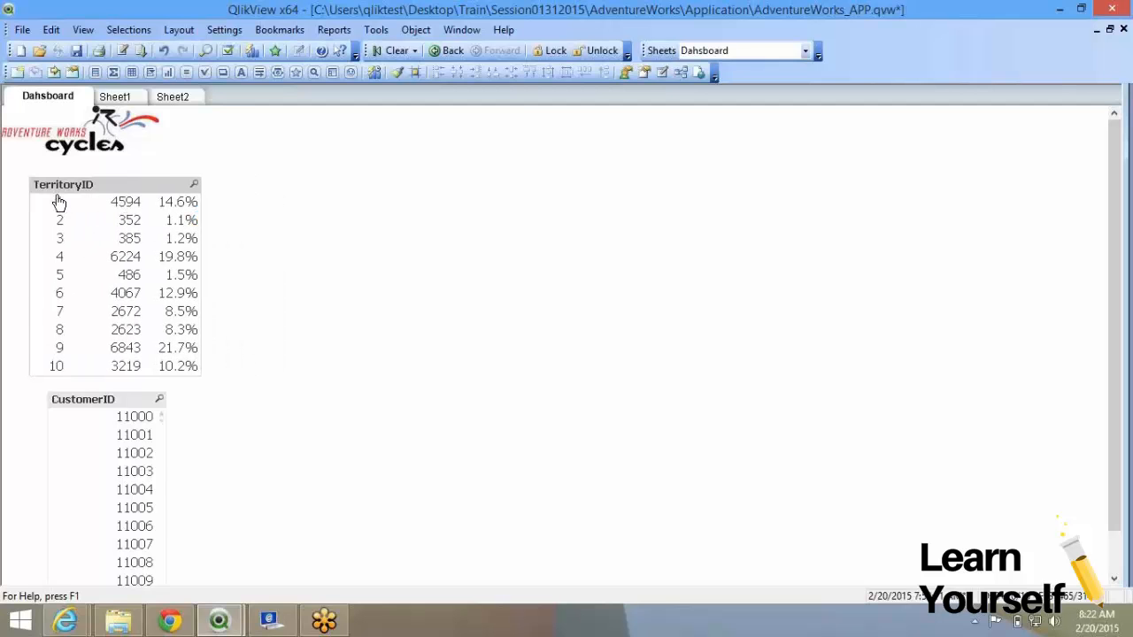
{"action": "right_click", "coordinate": [142, 190]}
{"action": "key", "text": "Escape"}
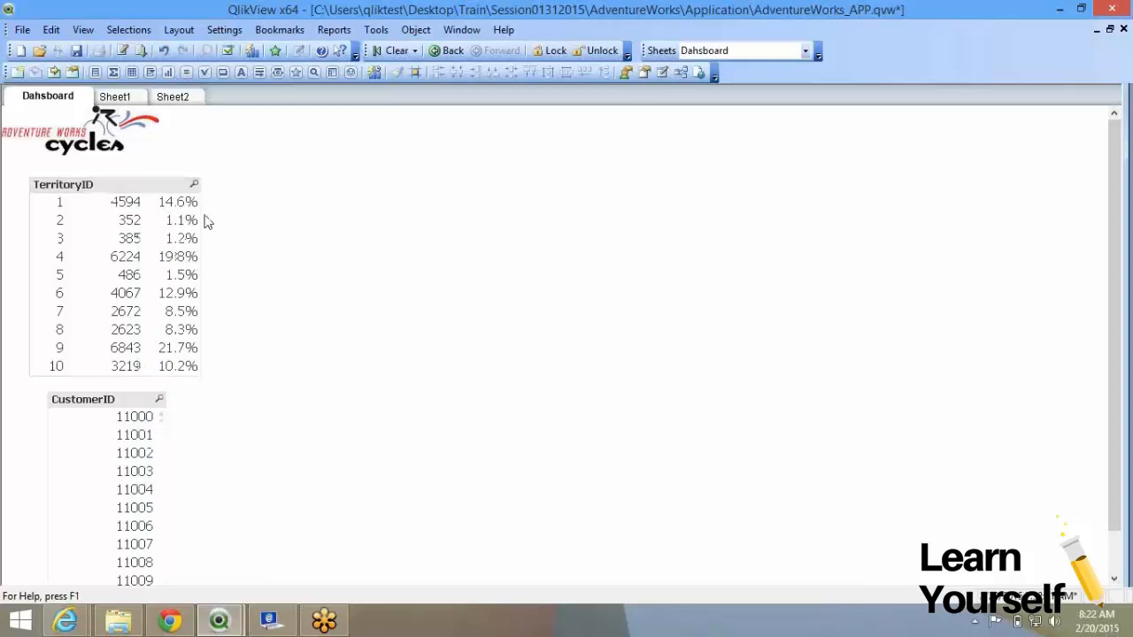
{"action": "left_click_drag", "start_coordinate": [201, 219], "coordinate": [162, 220]}
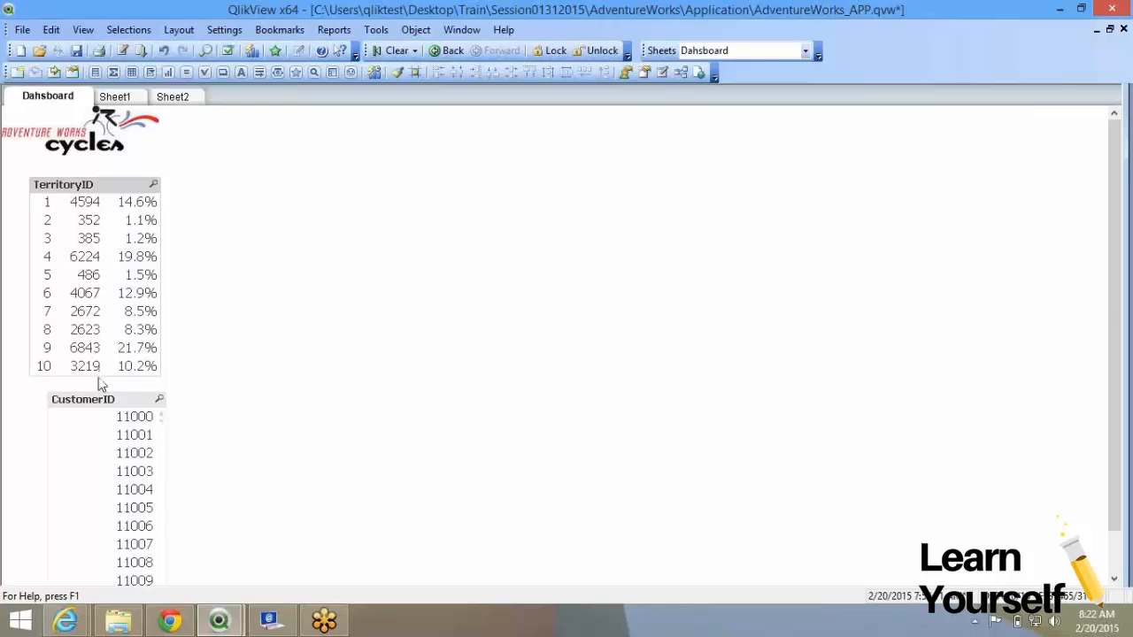
{"action": "mouse_move", "coordinate": [98, 379]}
{"action": "left_mouse_down"}
{"action": "mouse_move", "coordinate": [96, 295]}
{"action": "mouse_move", "coordinate": [104, 387]}
{"action": "left_mouse_up"}
Re-enable the sum(OrderQty) expression in the TerritoryID list box properties.
{"action": "right_click", "coordinate": [127, 206]}
{"action": "left_click", "coordinate": [190, 210]}
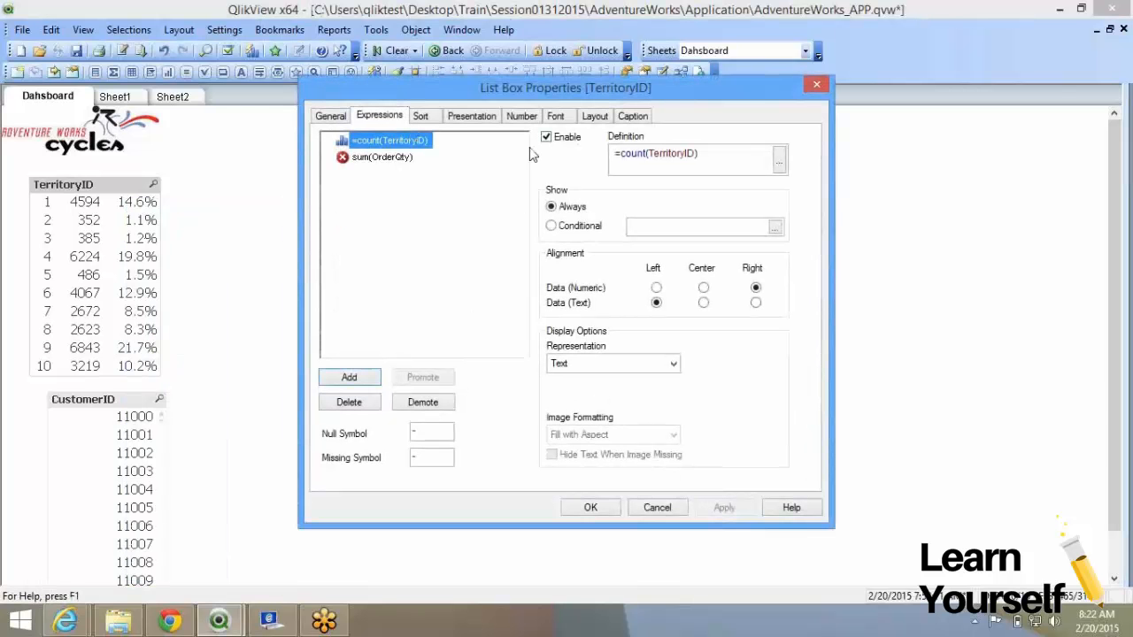
{"action": "left_click", "coordinate": [401, 164]}
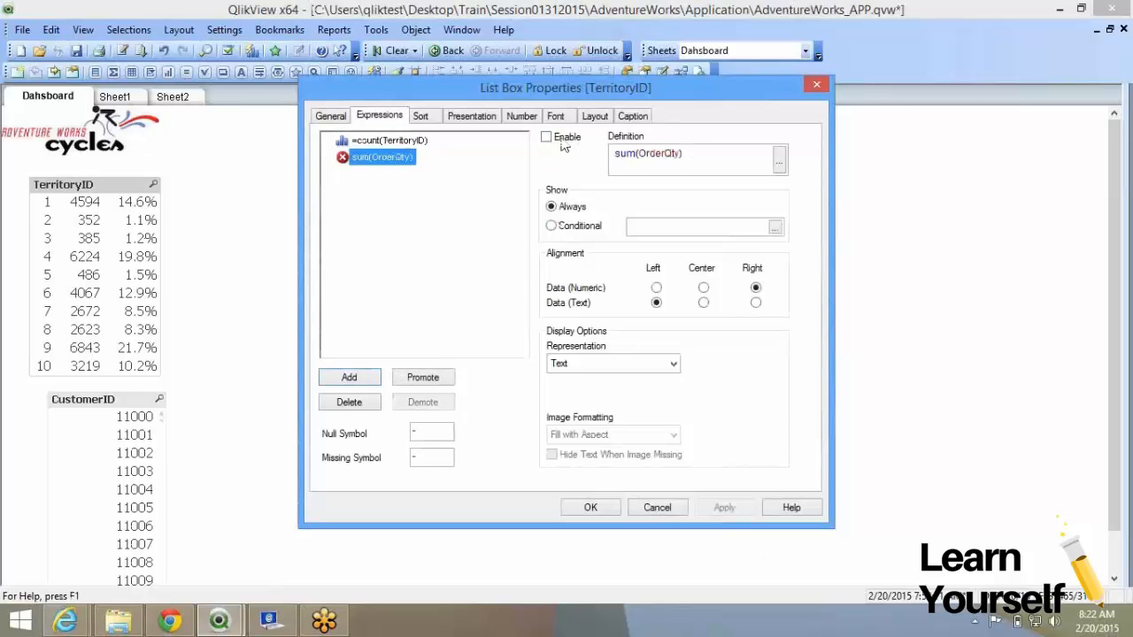
{"action": "left_click", "coordinate": [554, 119]}
{"action": "left_click", "coordinate": [380, 116]}
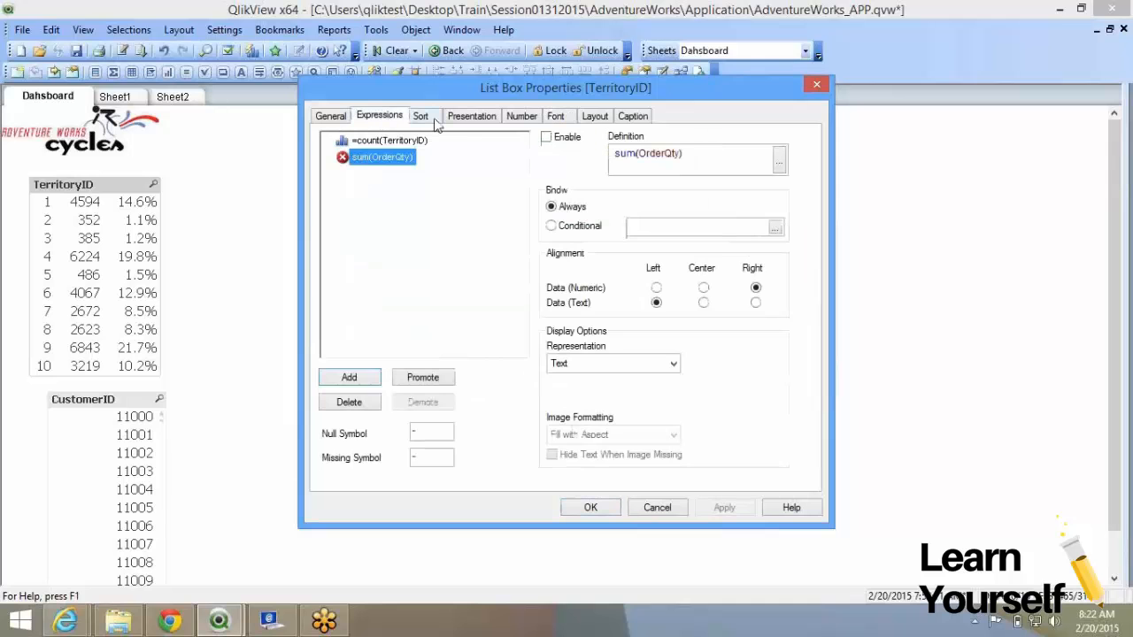
{"action": "left_click", "coordinate": [548, 138]}
{"action": "left_click", "coordinate": [724, 507]}
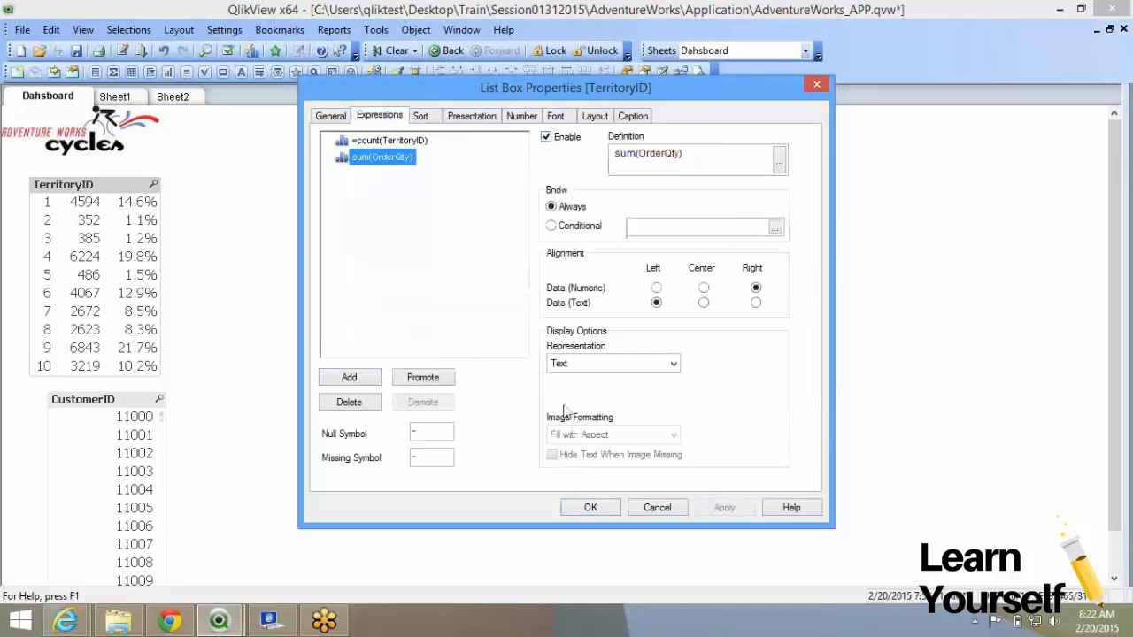
{"action": "left_click", "coordinate": [590, 510]}
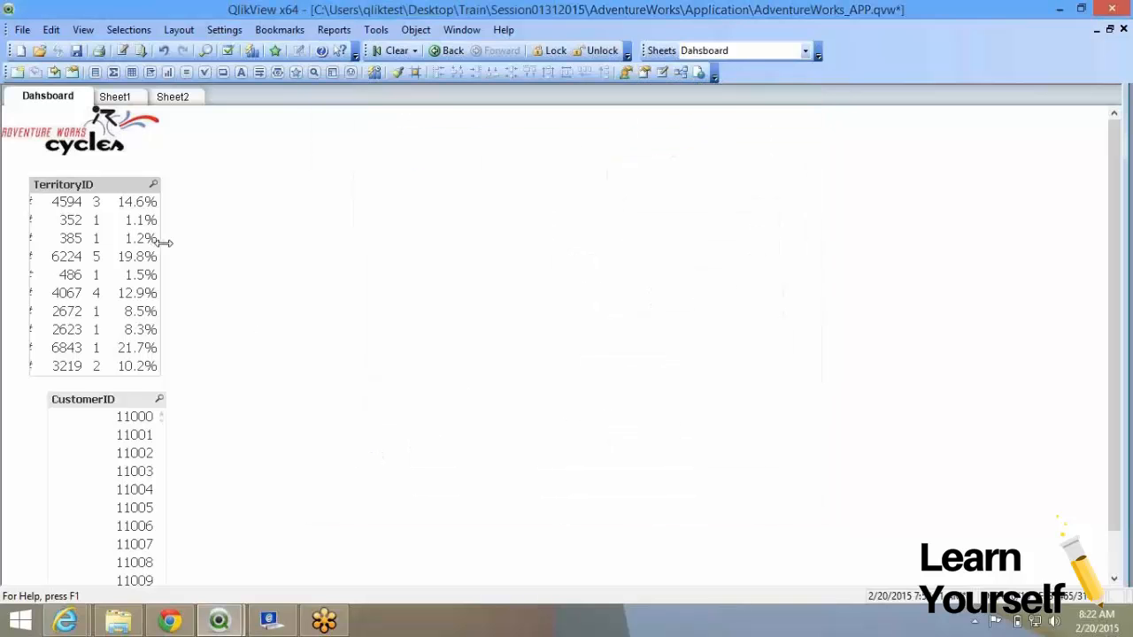
Widen the TerritoryID list box and adjust its label column to show the totals.
{"action": "left_click_drag", "start_coordinate": [162, 242], "coordinate": [291, 258]}
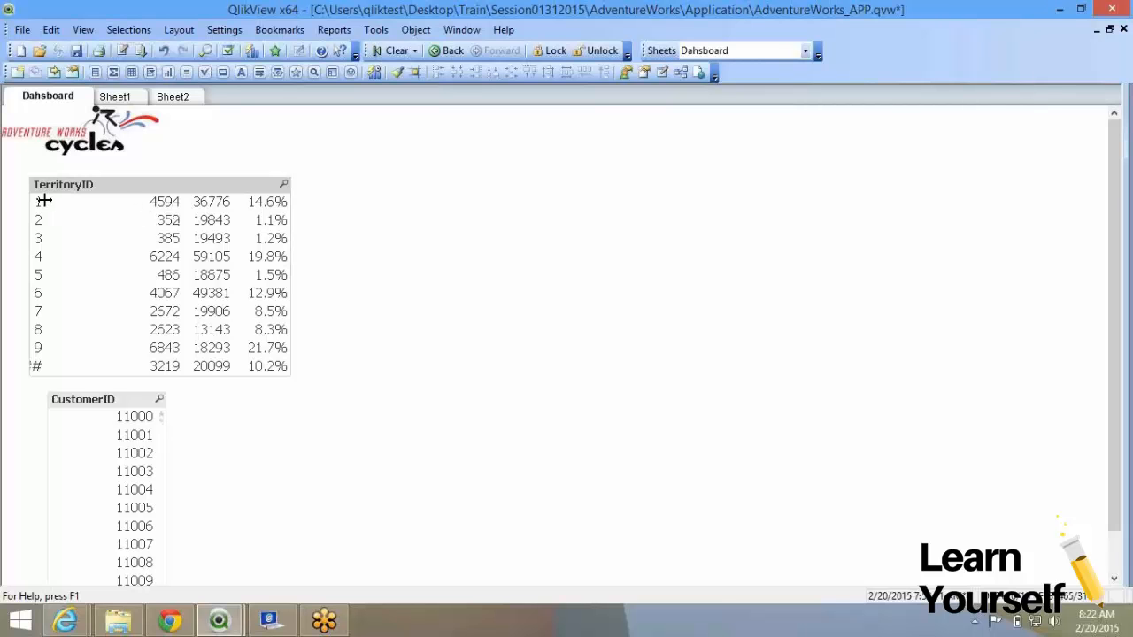
{"action": "left_click_drag", "start_coordinate": [44, 200], "coordinate": [74, 203]}
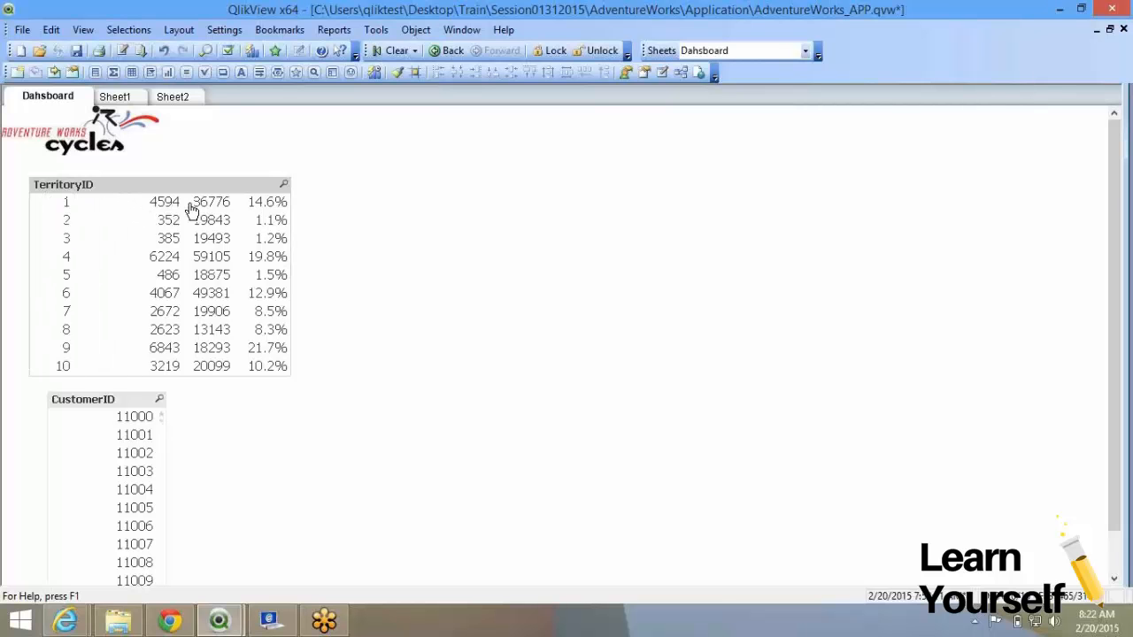
{"action": "left_click_drag", "start_coordinate": [180, 201], "coordinate": [153, 202]}
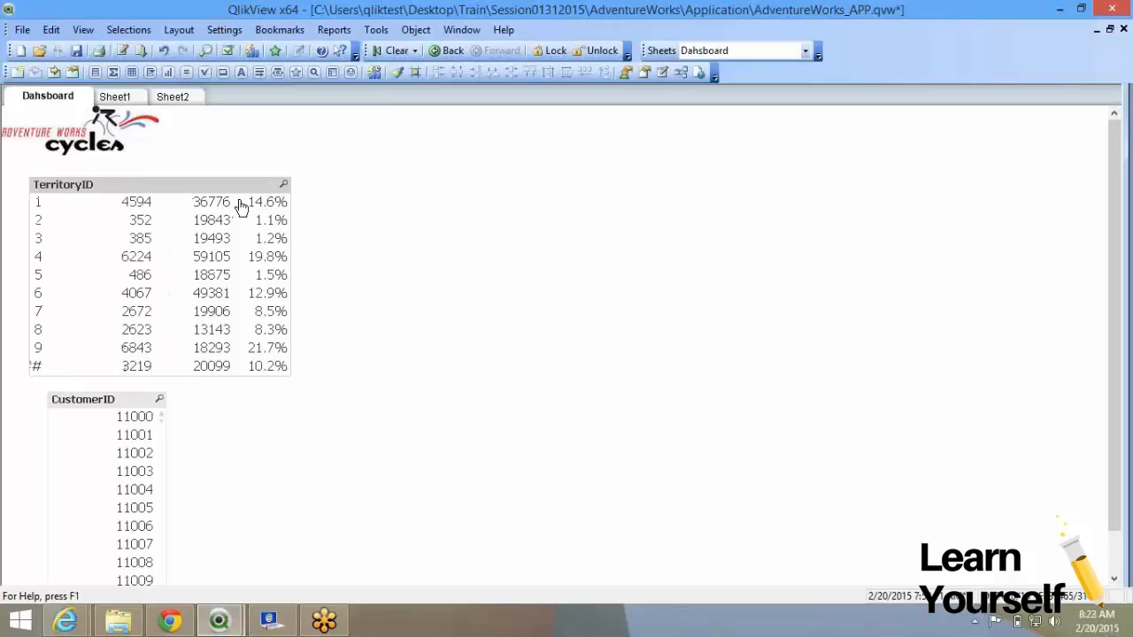
Toggle Enable on the sum(OrderQty) expression in TerritoryID properties and apply.
{"action": "left_click", "coordinate": [349, 225]}
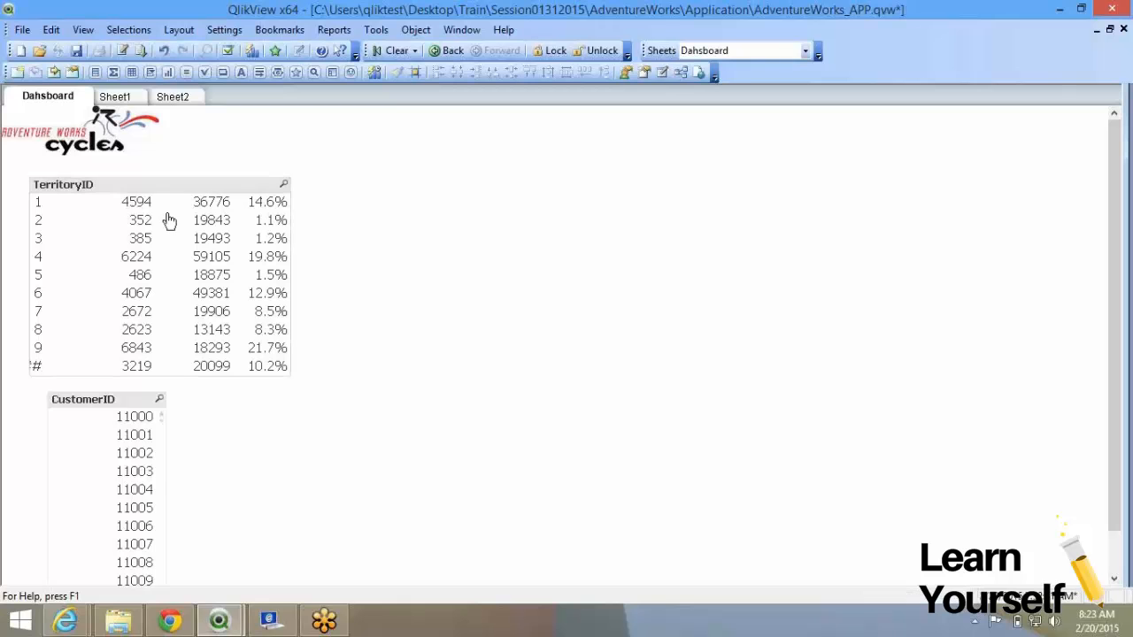
{"action": "right_click", "coordinate": [170, 219]}
{"action": "left_click", "coordinate": [212, 223]}
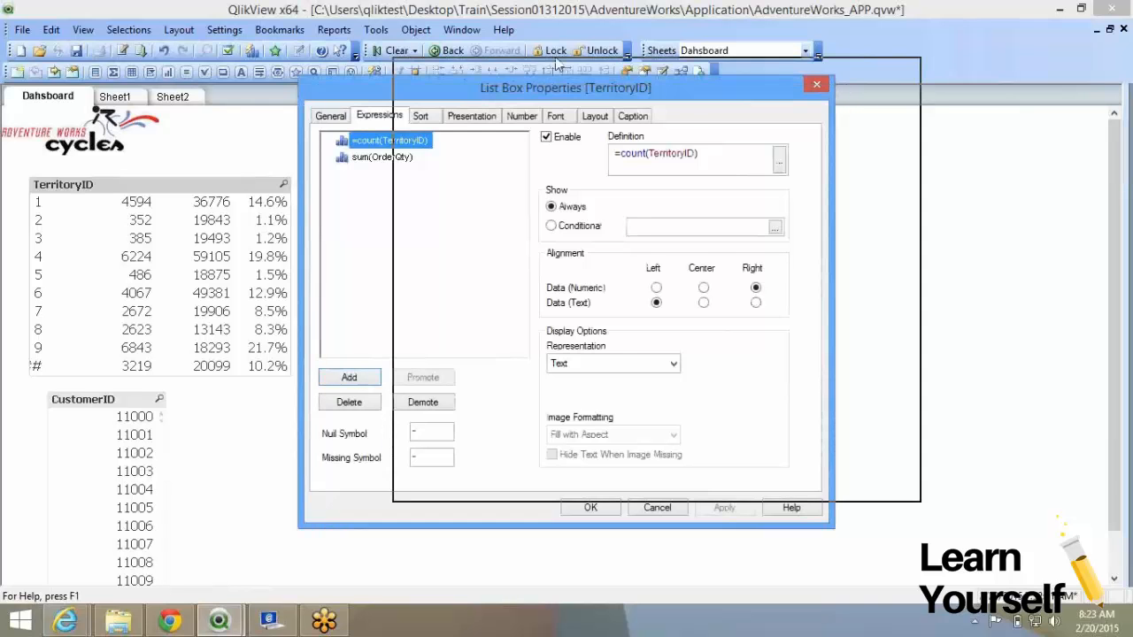
{"action": "left_click_drag", "start_coordinate": [478, 90], "coordinate": [568, 68]}
{"action": "left_click", "coordinate": [635, 116]}
{"action": "left_click", "coordinate": [506, 138]}
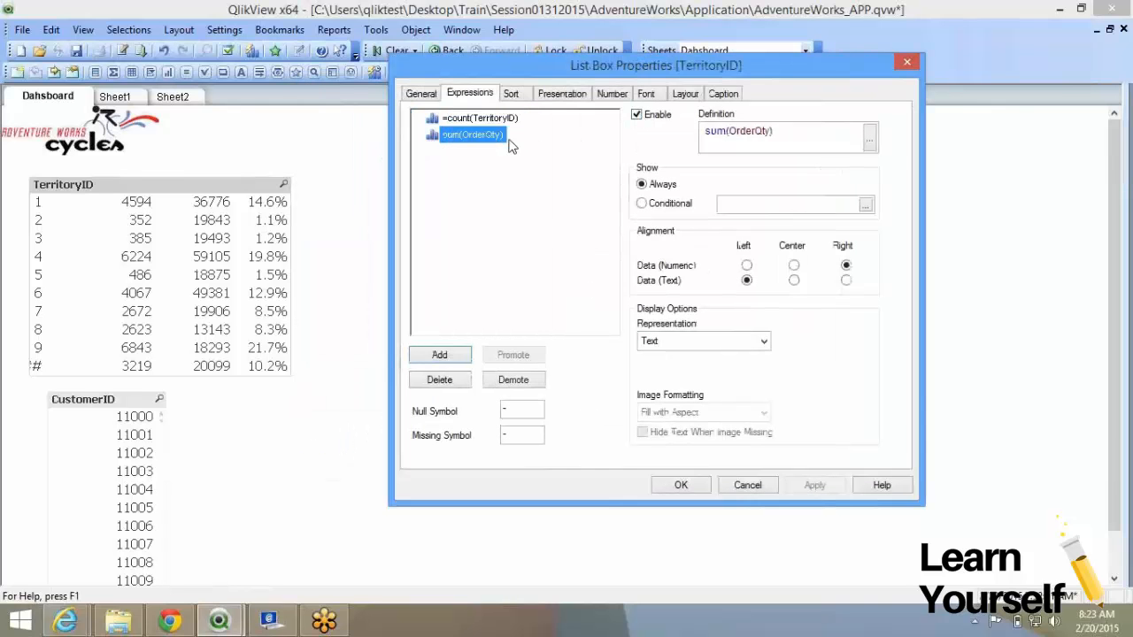
{"action": "left_click", "coordinate": [636, 115]}
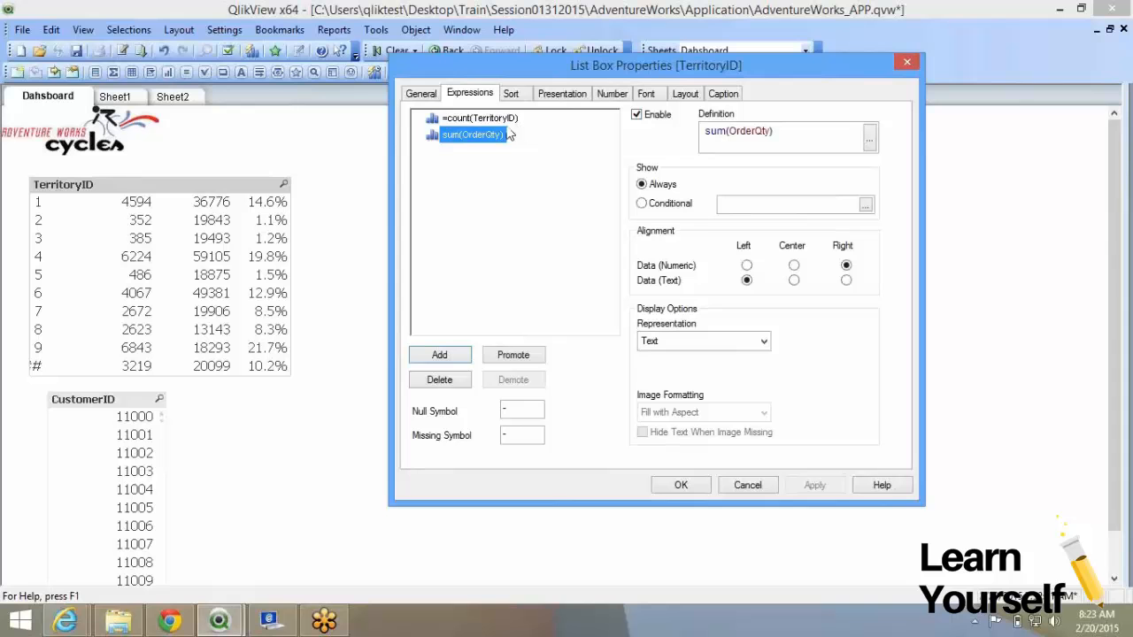
{"action": "left_click", "coordinate": [649, 120]}
{"action": "left_click", "coordinate": [807, 483]}
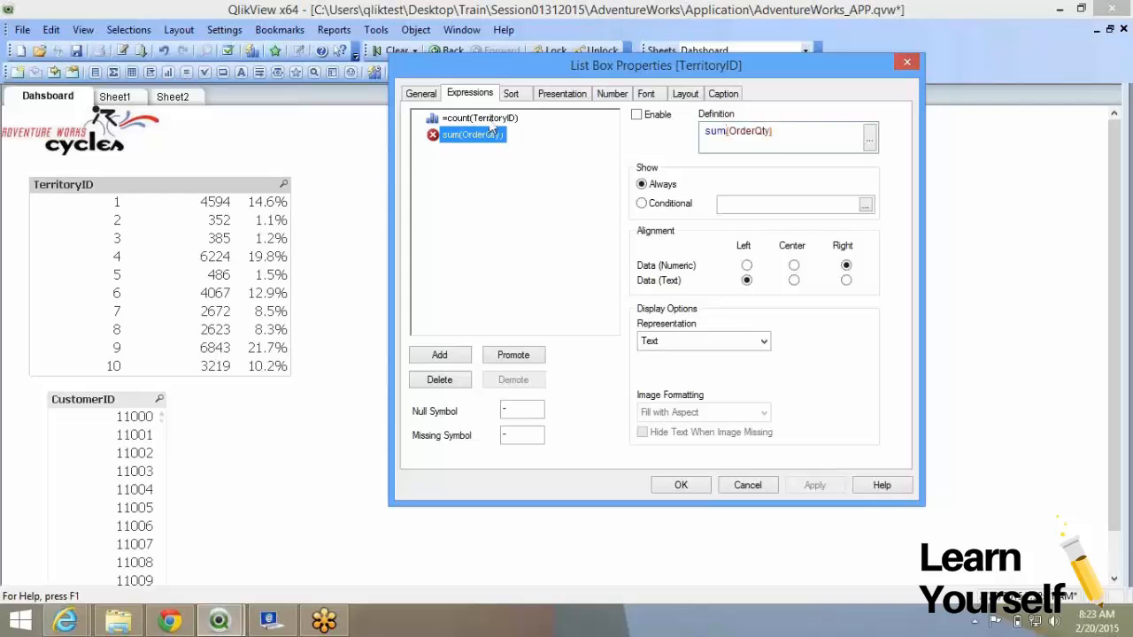
Inspect sum(OrderQty)'s editor, conditional and Text representation options, then delete the expression.
{"action": "left_click", "coordinate": [867, 138]}
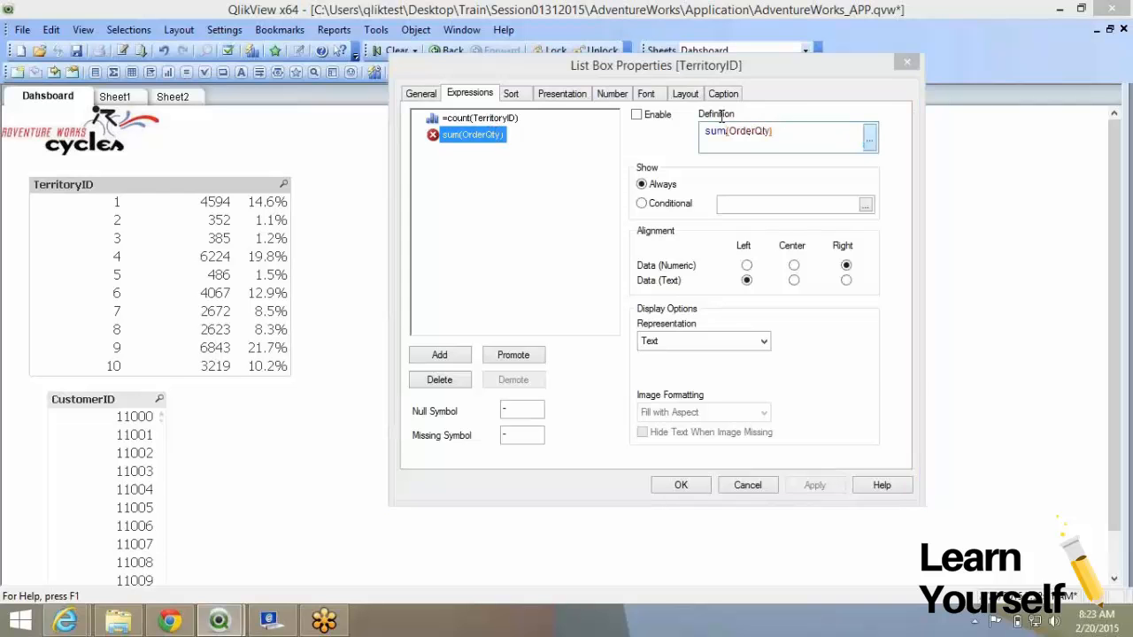
{"action": "left_click", "coordinate": [980, 521]}
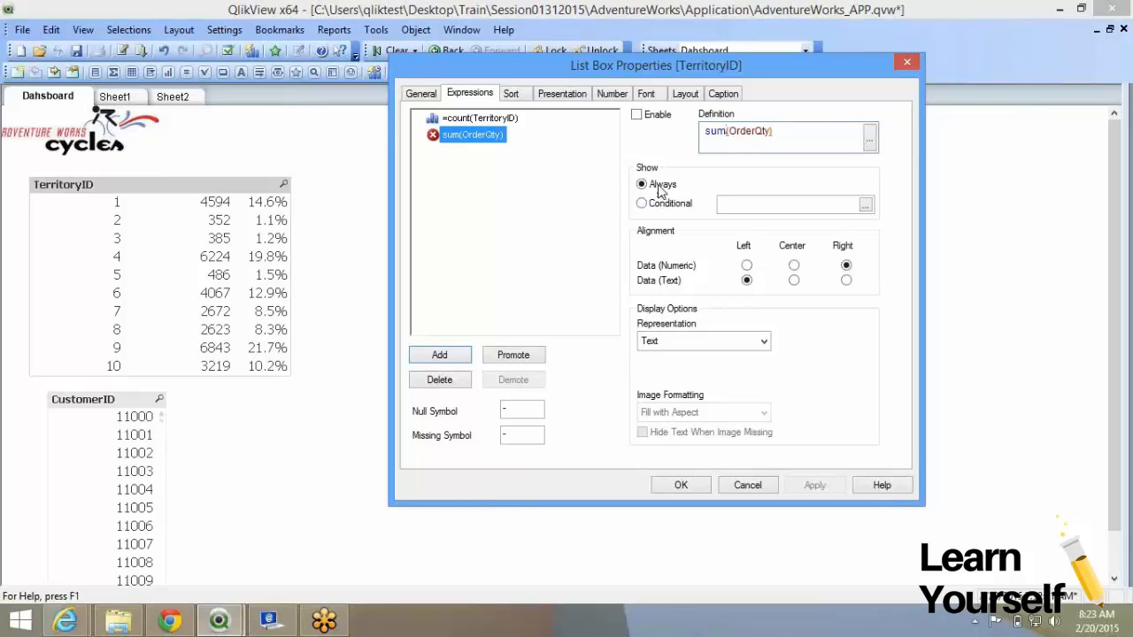
{"action": "left_click", "coordinate": [658, 205]}
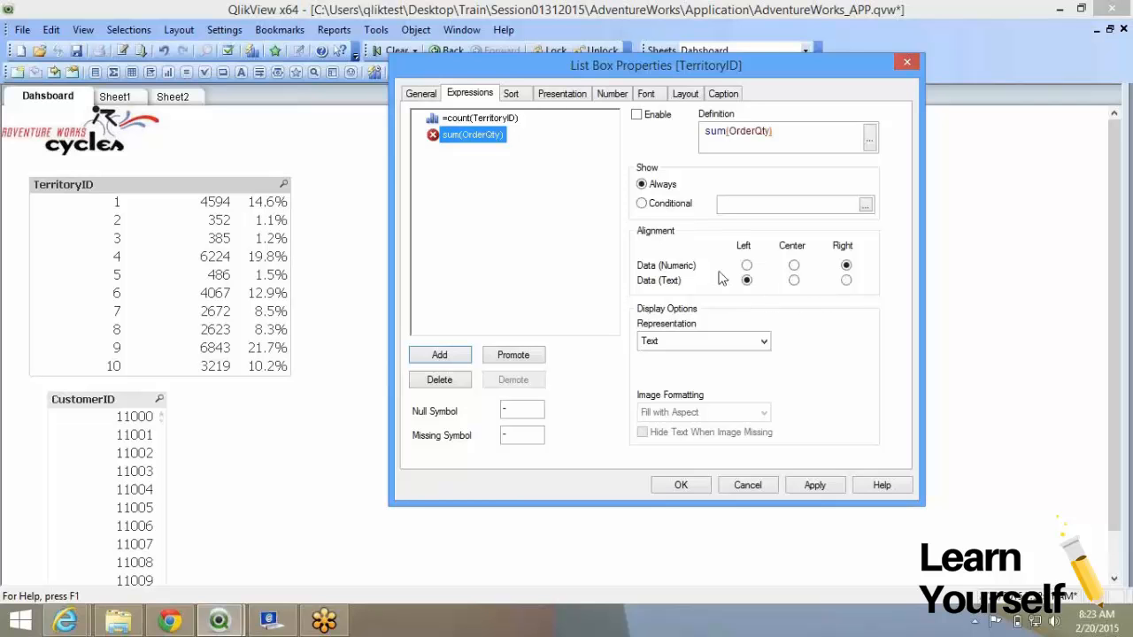
{"action": "left_click", "coordinate": [666, 345]}
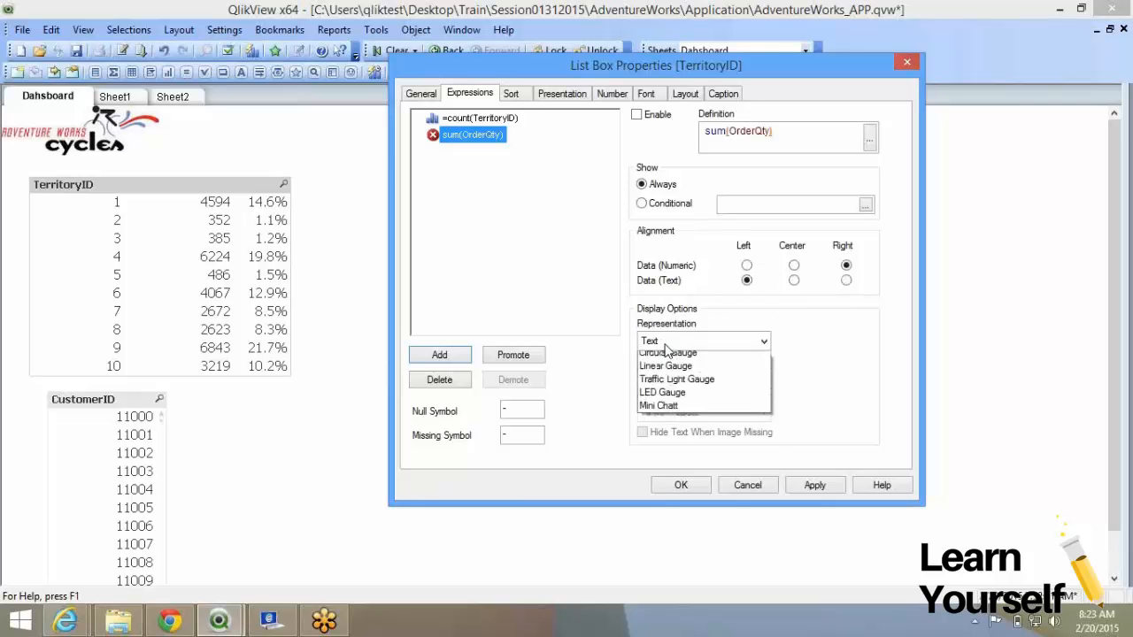
{"action": "left_click", "coordinate": [727, 361]}
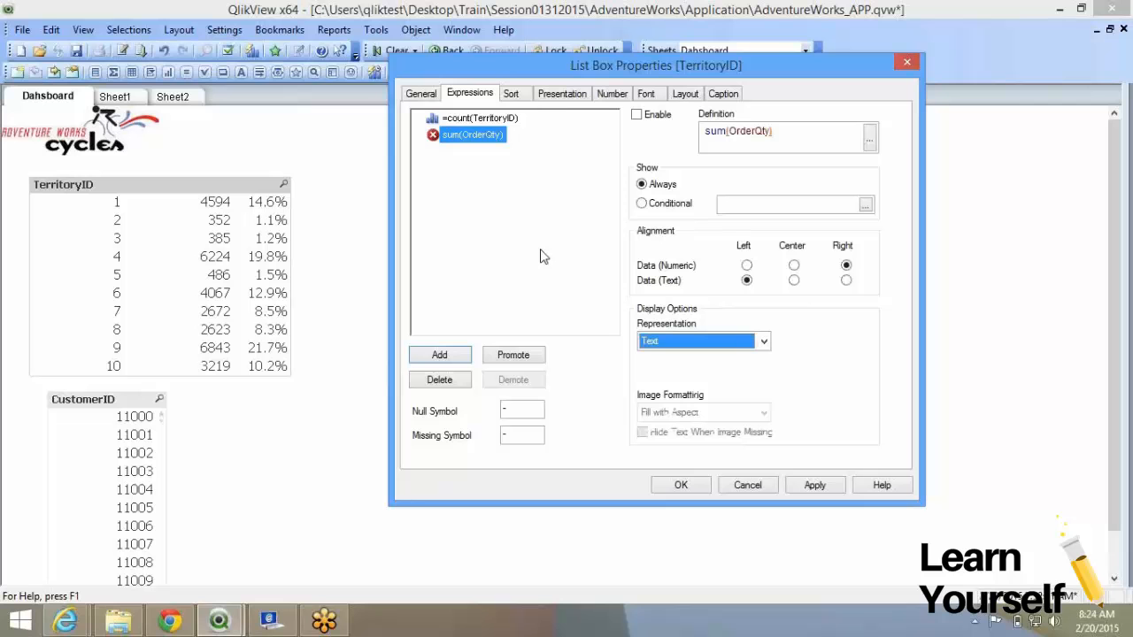
{"action": "left_click", "coordinate": [512, 355]}
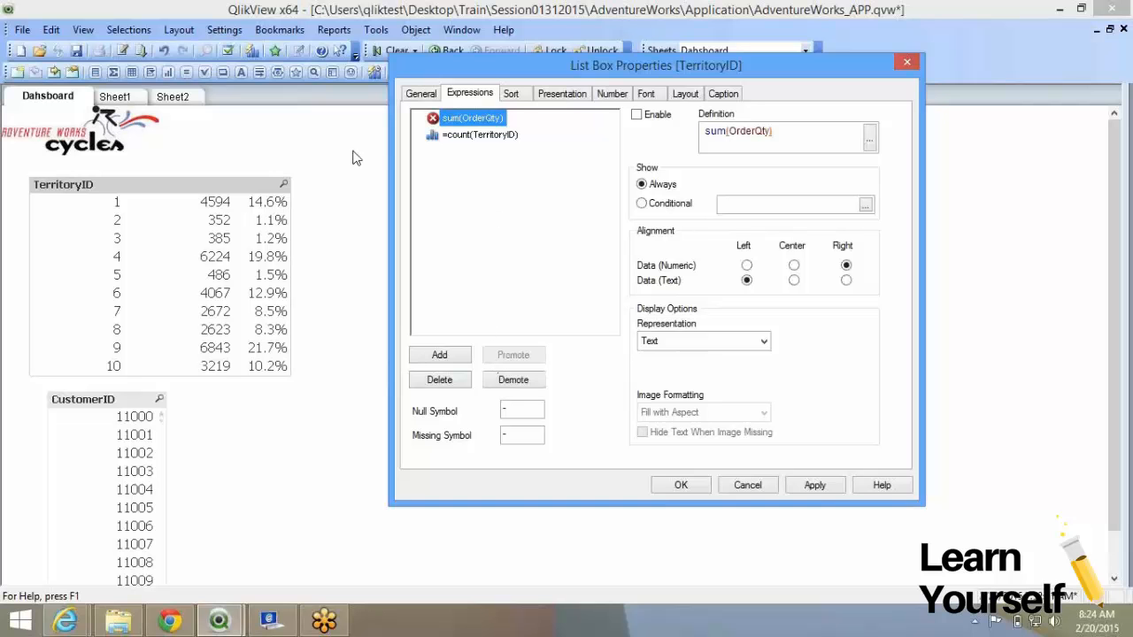
{"action": "left_click", "coordinate": [468, 380]}
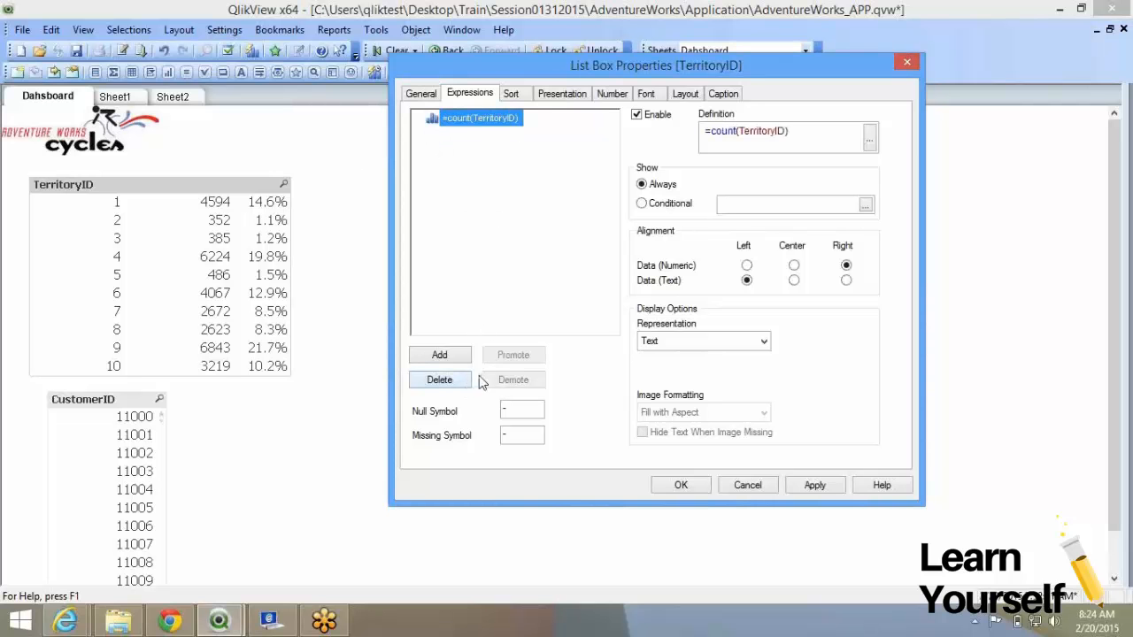
Enable the sum(OrderQty) expression in the TerritoryID list box and promote it above the count column.
{"action": "left_click", "coordinate": [729, 488]}
{"action": "right_click", "coordinate": [144, 217]}
{"action": "left_click", "coordinate": [163, 227]}
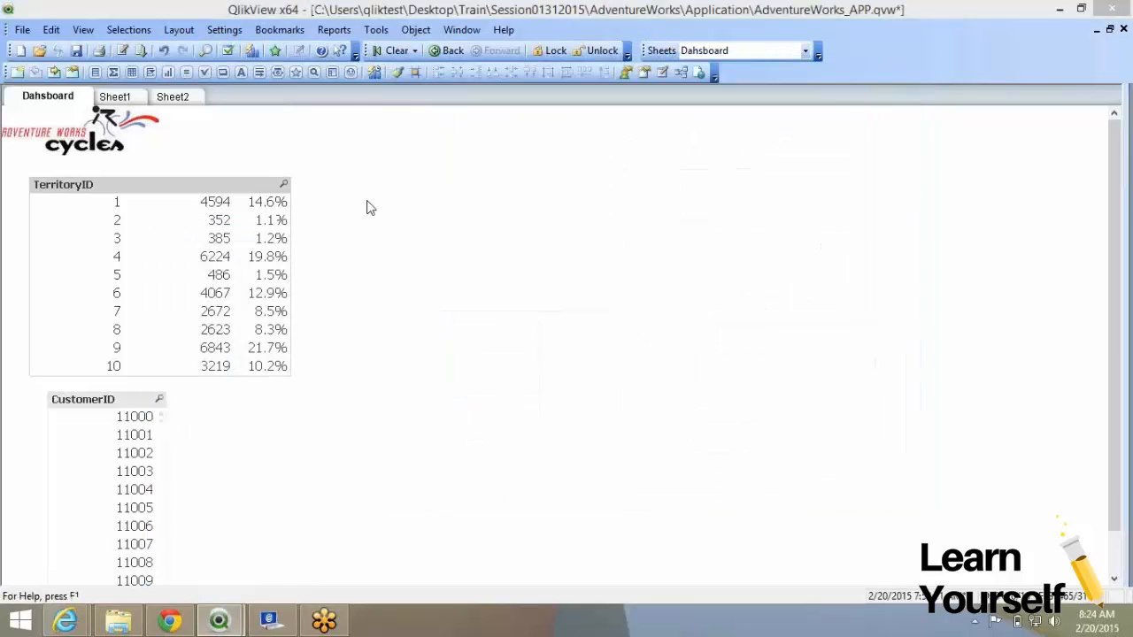
{"action": "left_click", "coordinate": [535, 114]}
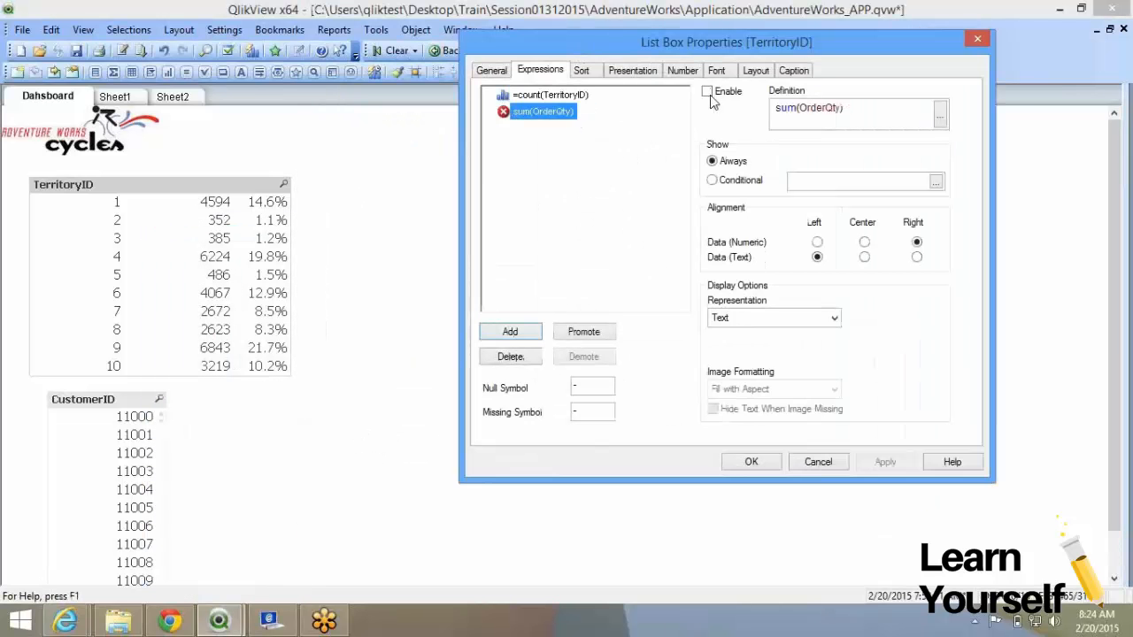
{"action": "left_click", "coordinate": [707, 91]}
{"action": "left_click", "coordinate": [885, 462]}
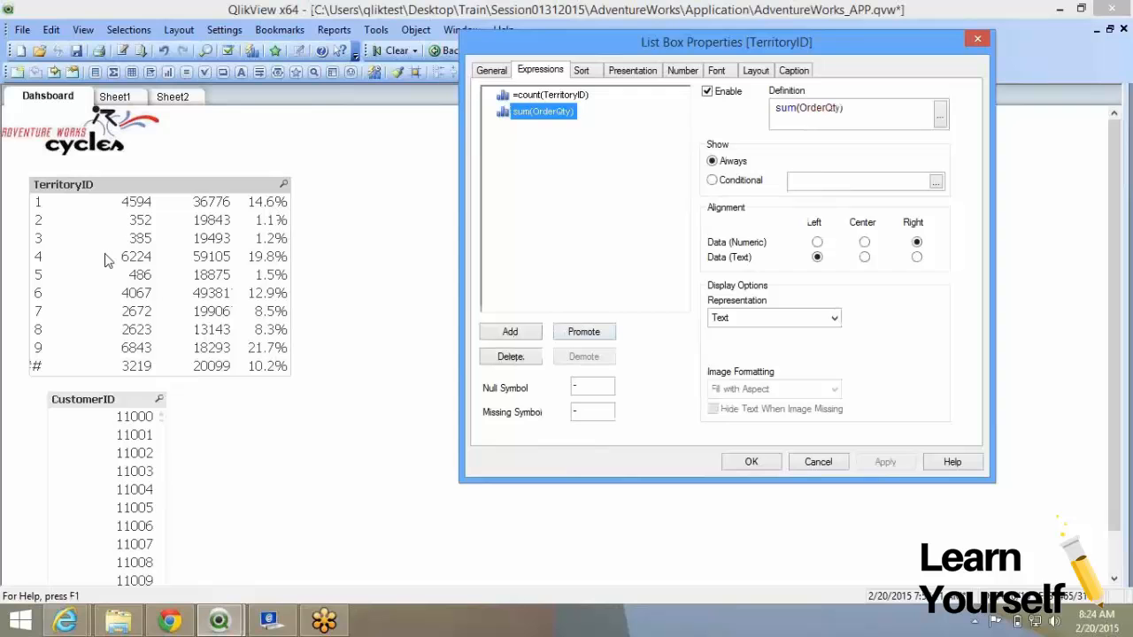
{"action": "left_click", "coordinate": [571, 332]}
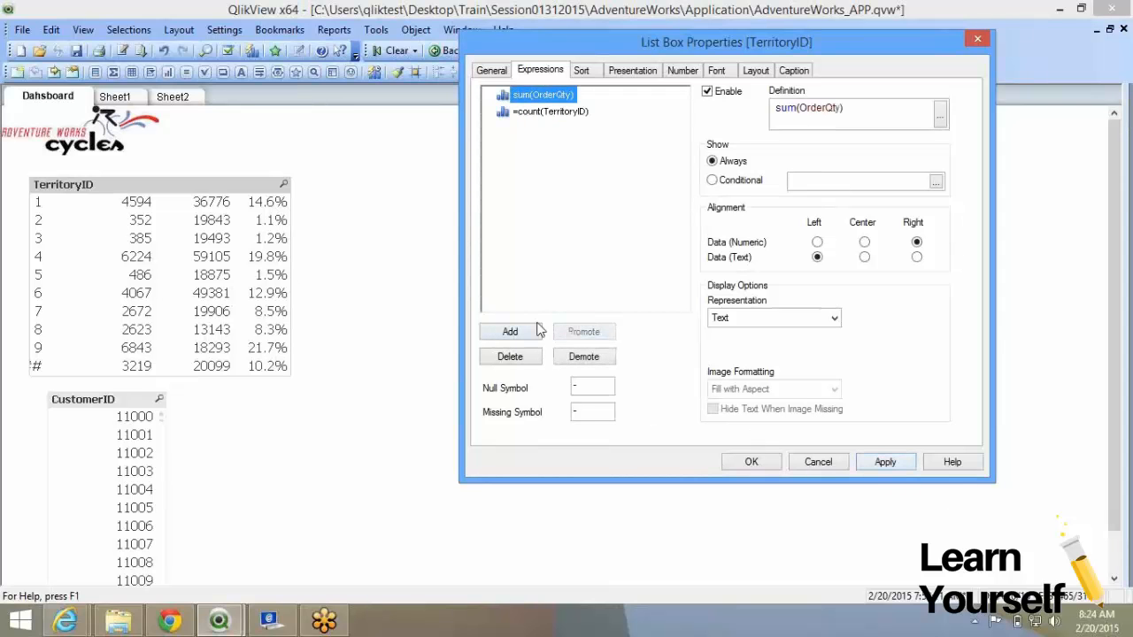
{"action": "left_click", "coordinate": [882, 464]}
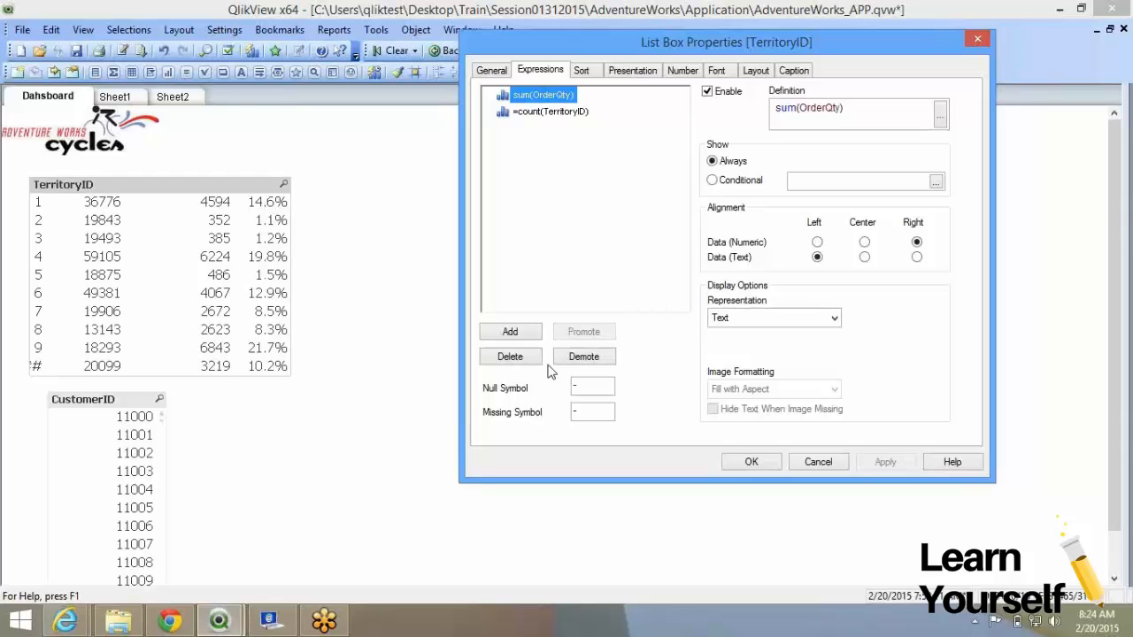
{"action": "double_click", "coordinate": [576, 409]}
{"action": "left_click", "coordinate": [579, 72]}
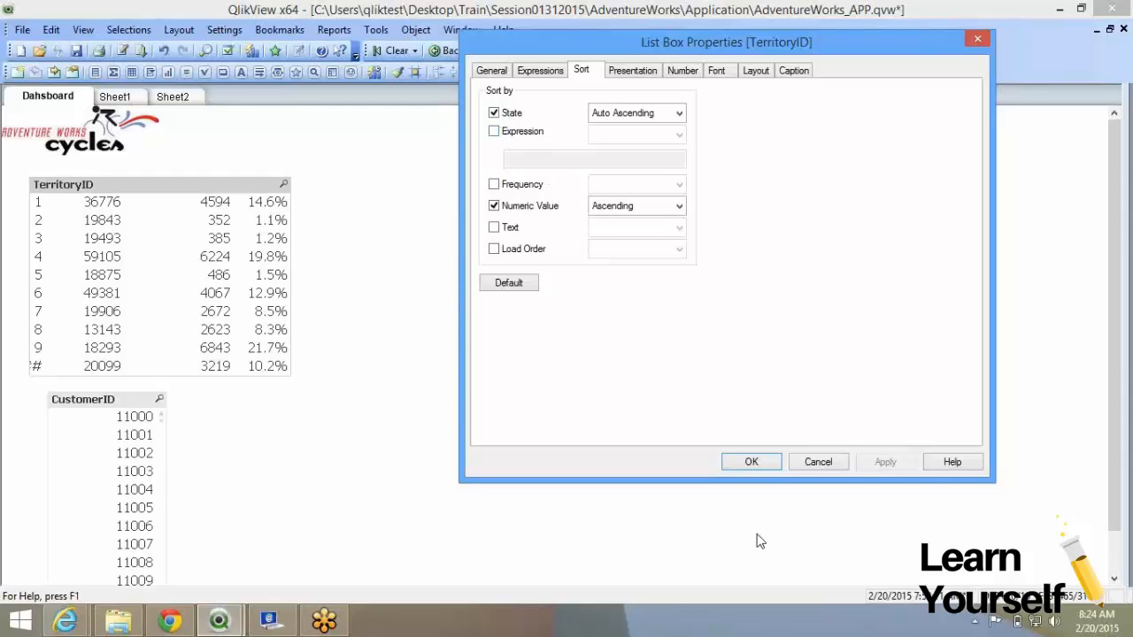
{"action": "left_click", "coordinate": [750, 461]}
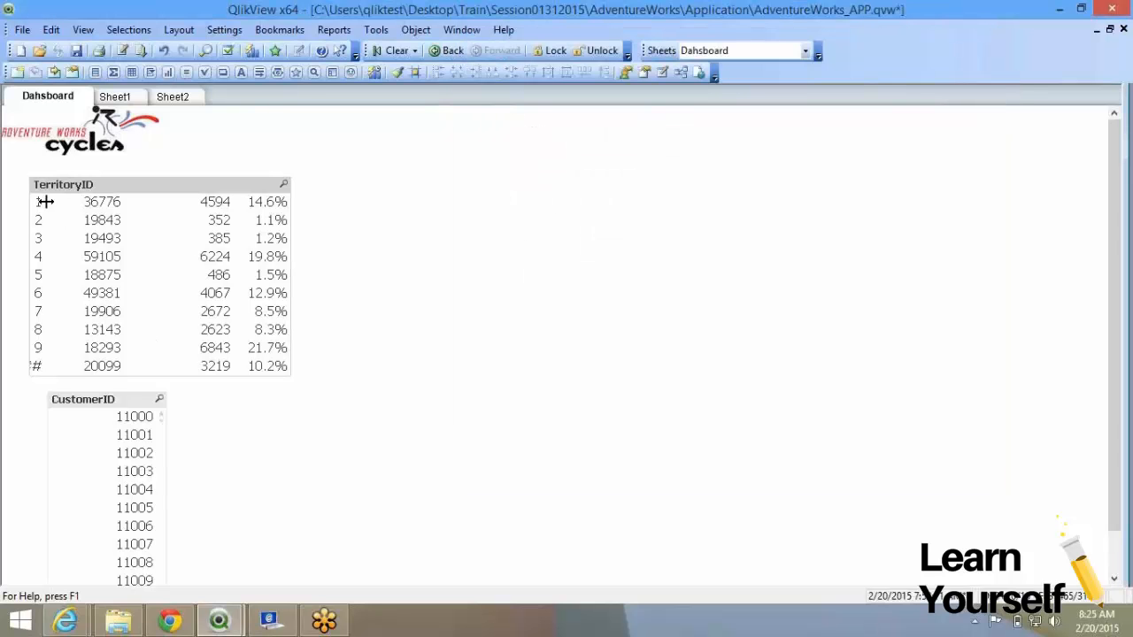
Widen the ID column, shift the value columns right, and select territory 5.
{"action": "left_click_drag", "start_coordinate": [49, 206], "coordinate": [78, 218]}
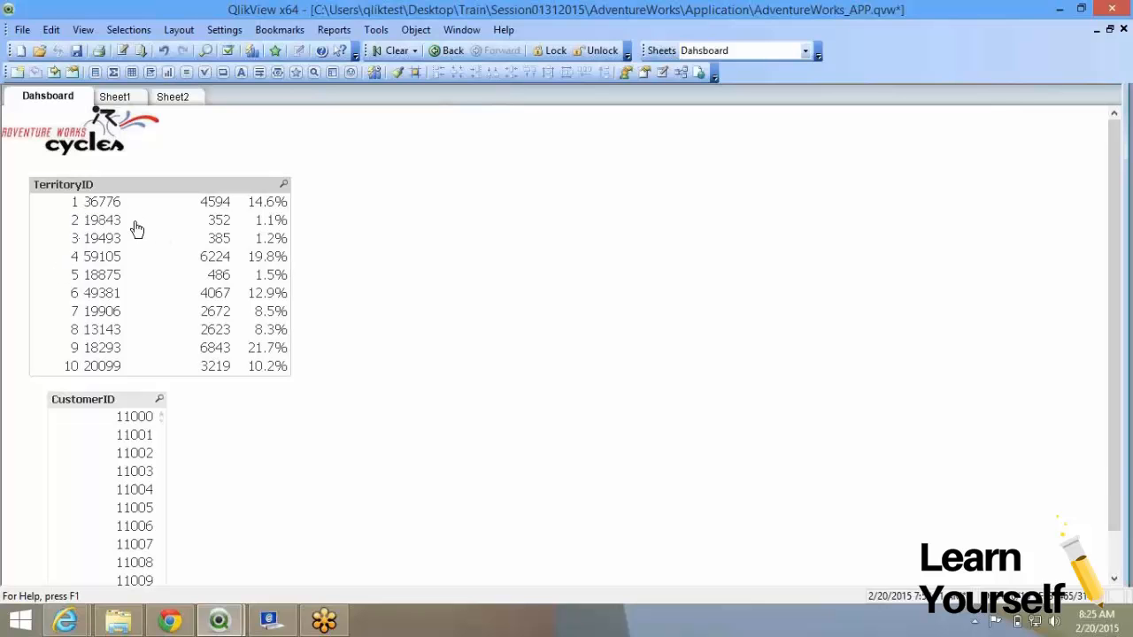
{"action": "mouse_move", "coordinate": [124, 203]}
{"action": "left_mouse_down"}
{"action": "mouse_move", "coordinate": [166, 204]}
{"action": "mouse_move", "coordinate": [104, 203]}
{"action": "left_mouse_up"}
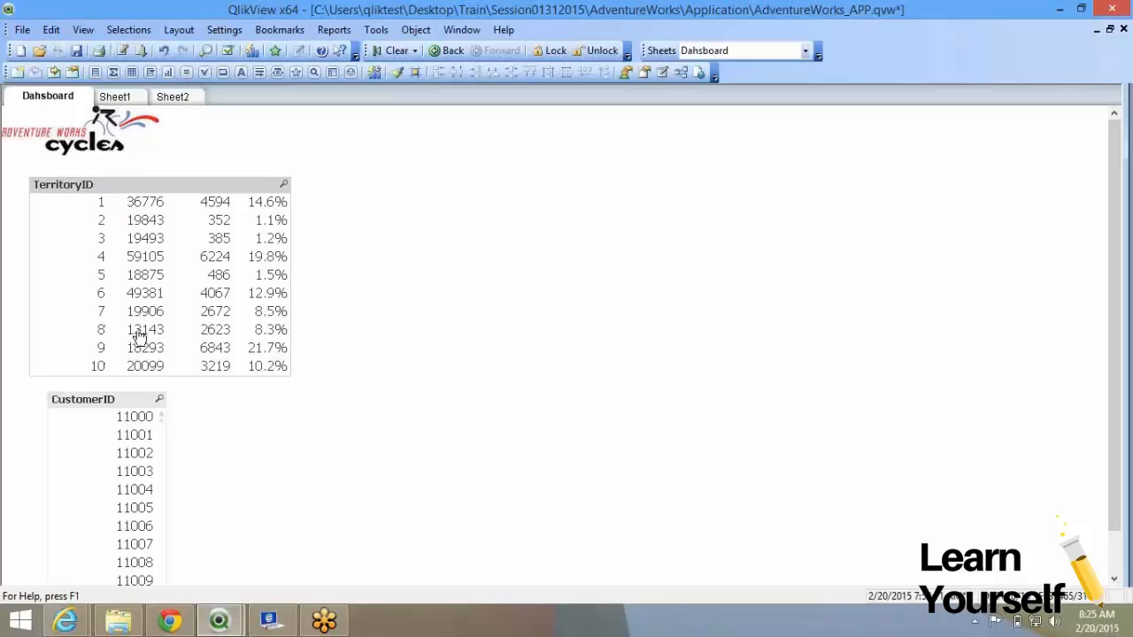
{"action": "left_click", "coordinate": [85, 275]}
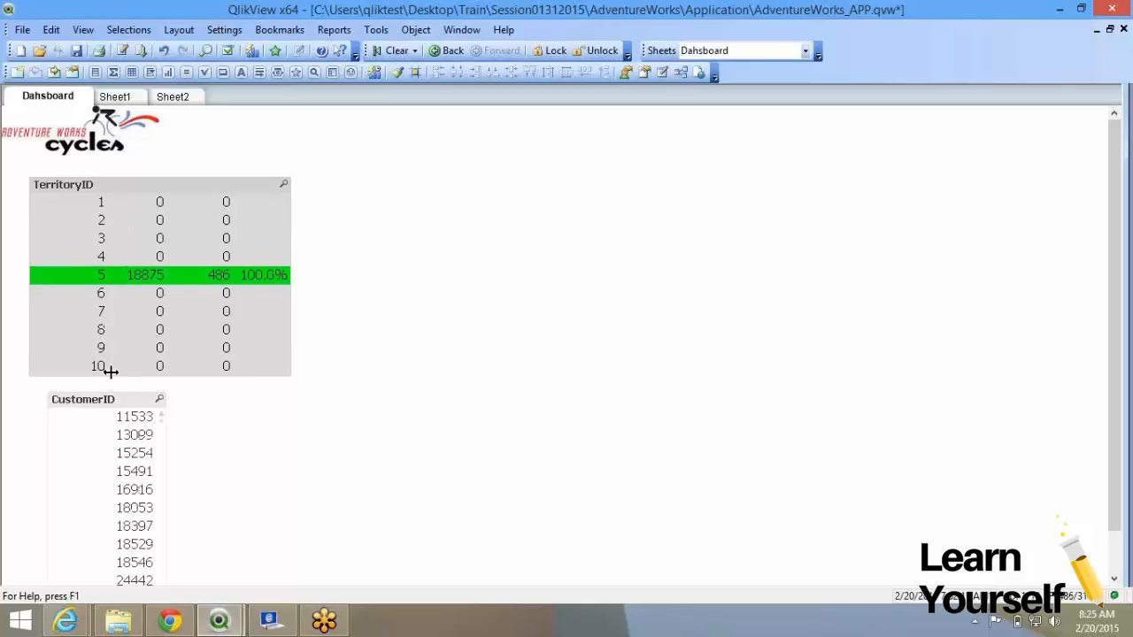
Set the TerritoryID list box to sort by State in plain Ascending order.
{"action": "right_click", "coordinate": [201, 234]}
{"action": "left_click", "coordinate": [219, 227]}
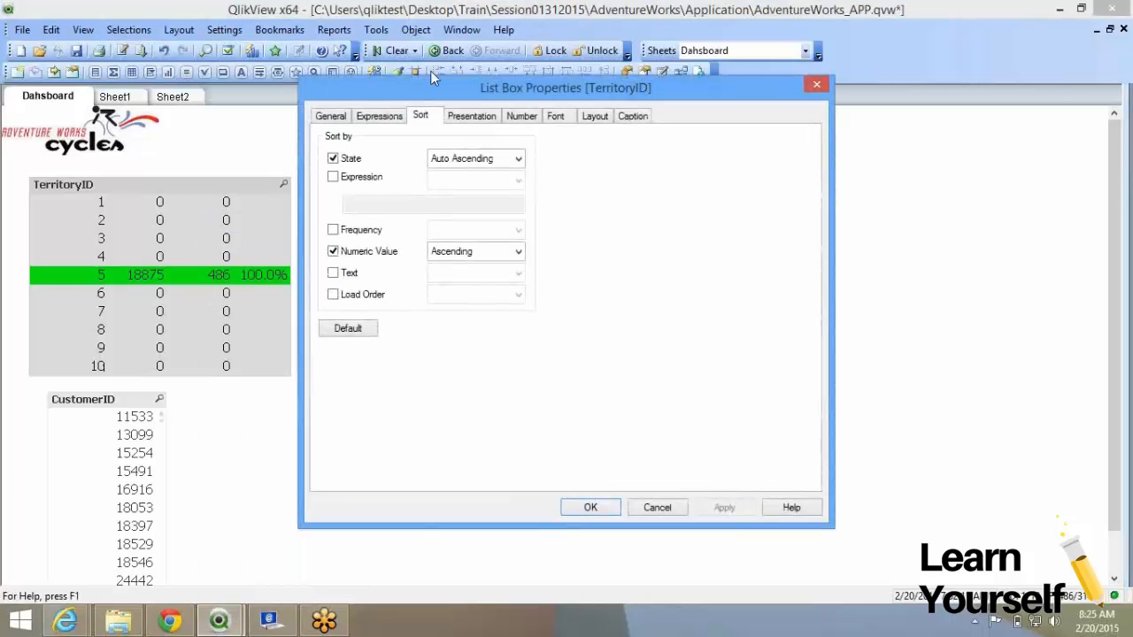
{"action": "left_click", "coordinate": [517, 160]}
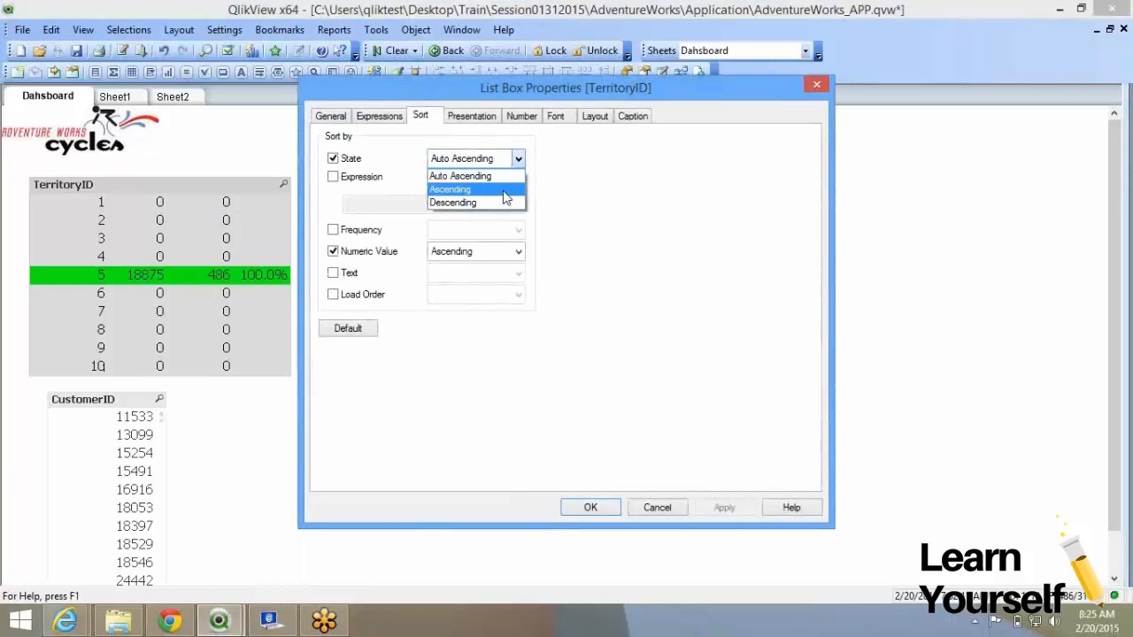
{"action": "left_click", "coordinate": [504, 189]}
{"action": "left_click", "coordinate": [723, 506]}
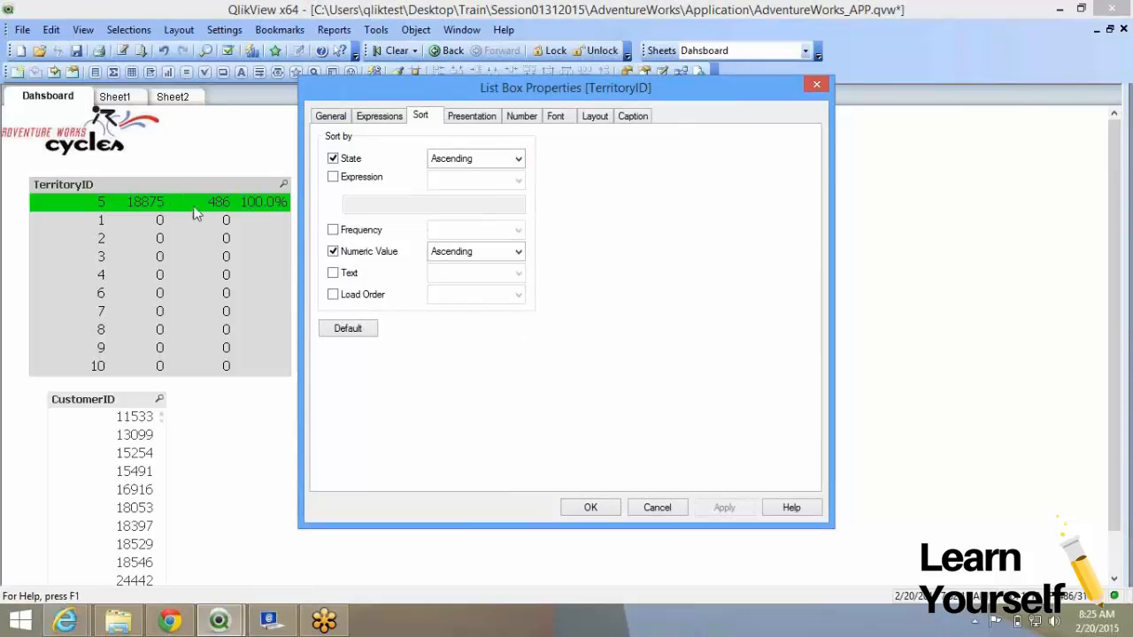
{"action": "left_click", "coordinate": [593, 507]}
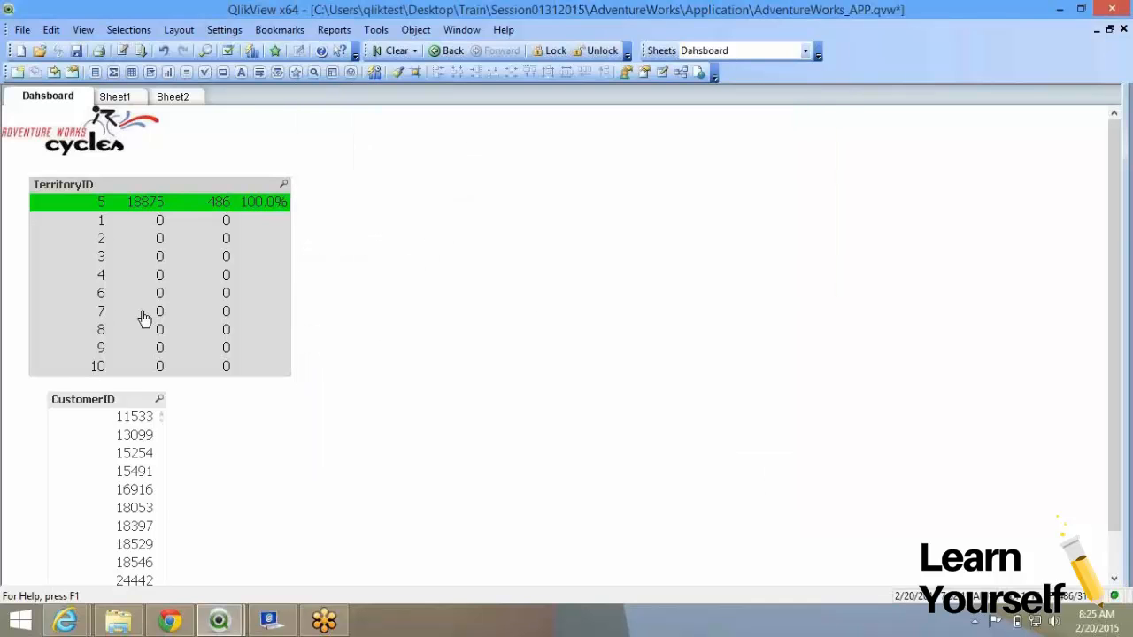
Test the state sort by selecting territories 2, 5 and 8, then clear the selection.
{"action": "left_click", "coordinate": [127, 208]}
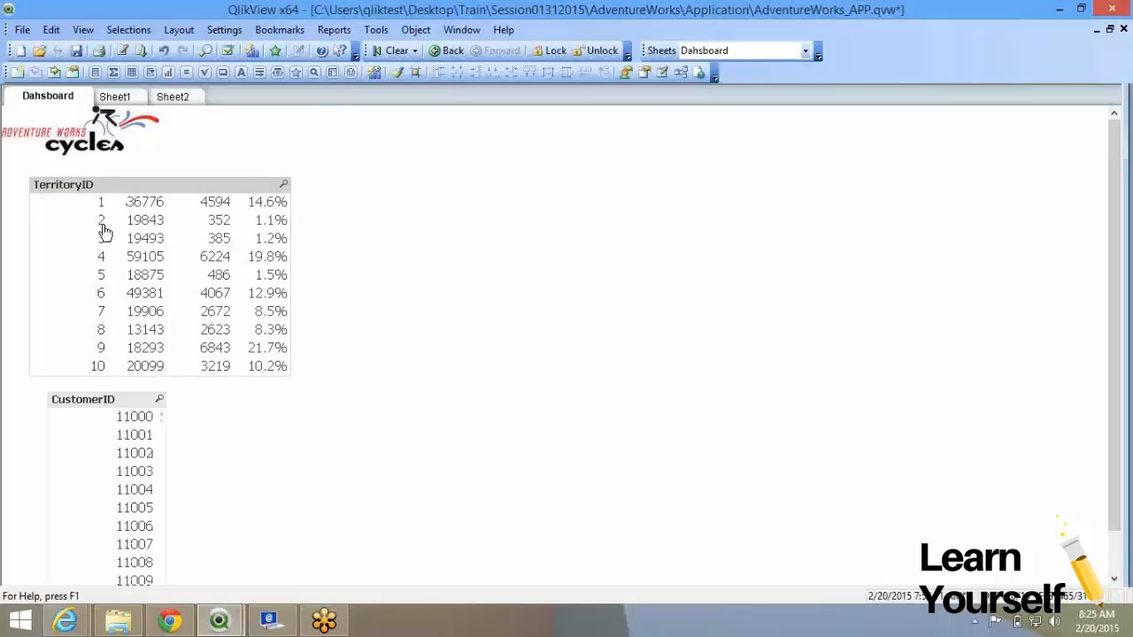
{"action": "left_click", "coordinate": [103, 227]}
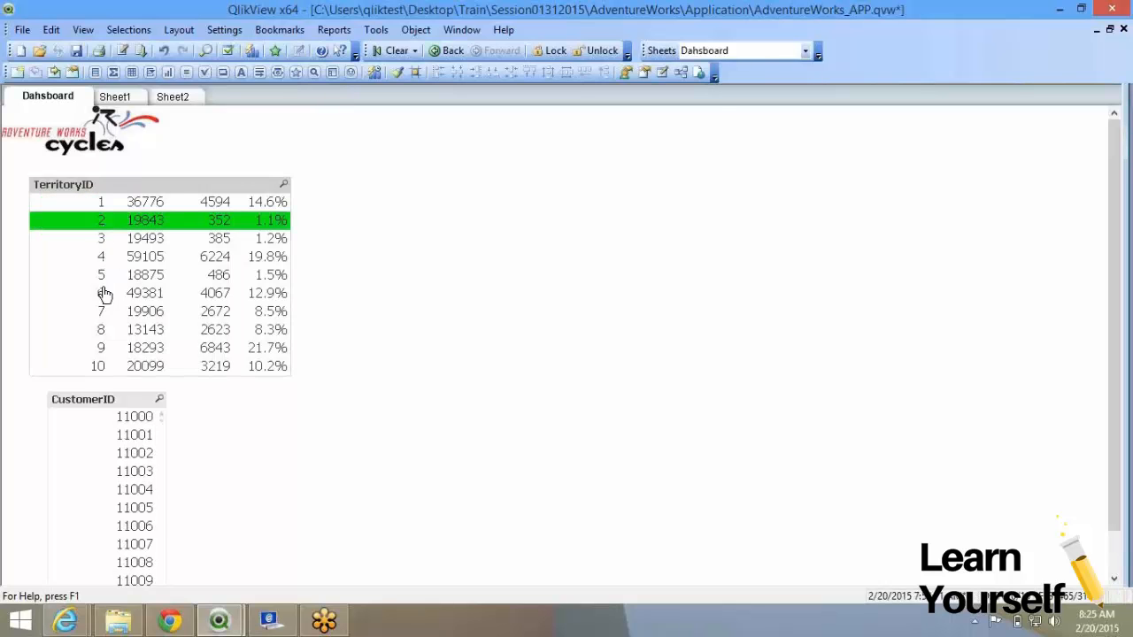
{"action": "left_click", "coordinate": [93, 278], "text": "ctrl"}
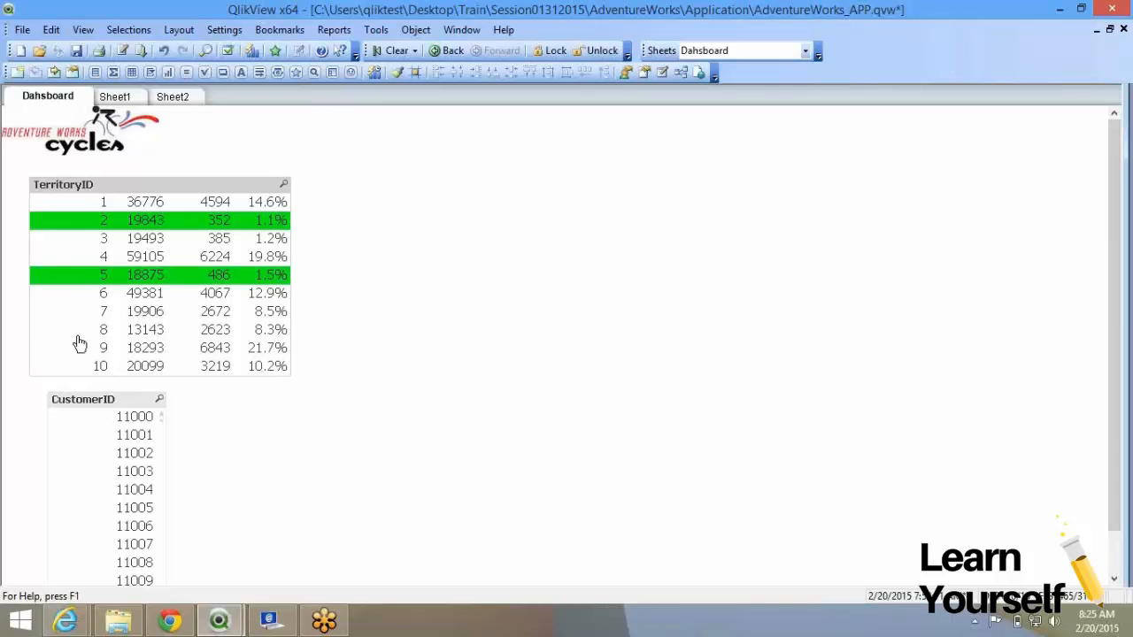
{"action": "left_click", "coordinate": [79, 335], "text": "ctrl"}
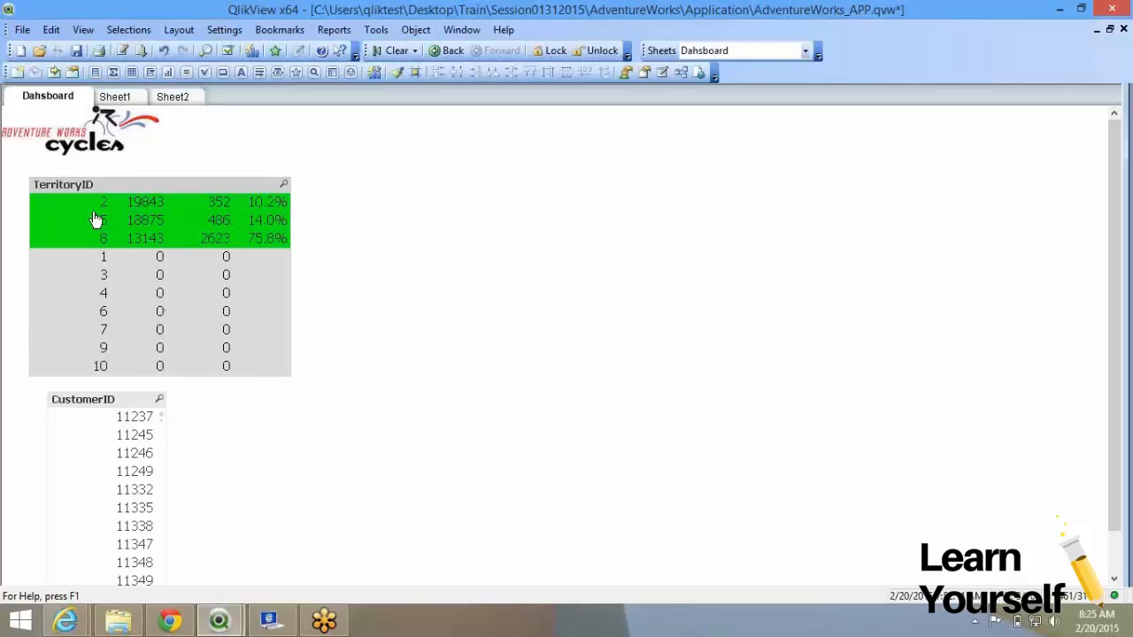
{"action": "left_click", "coordinate": [224, 206]}
{"action": "left_click", "coordinate": [137, 209]}
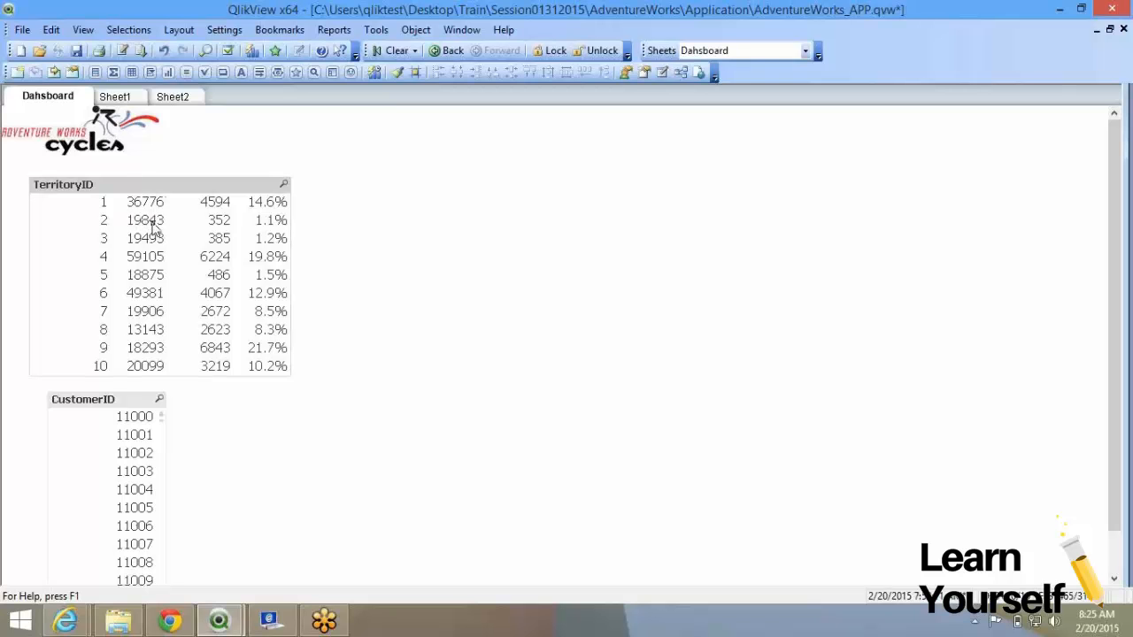
{"action": "right_click", "coordinate": [153, 228]}
{"action": "left_click", "coordinate": [190, 225]}
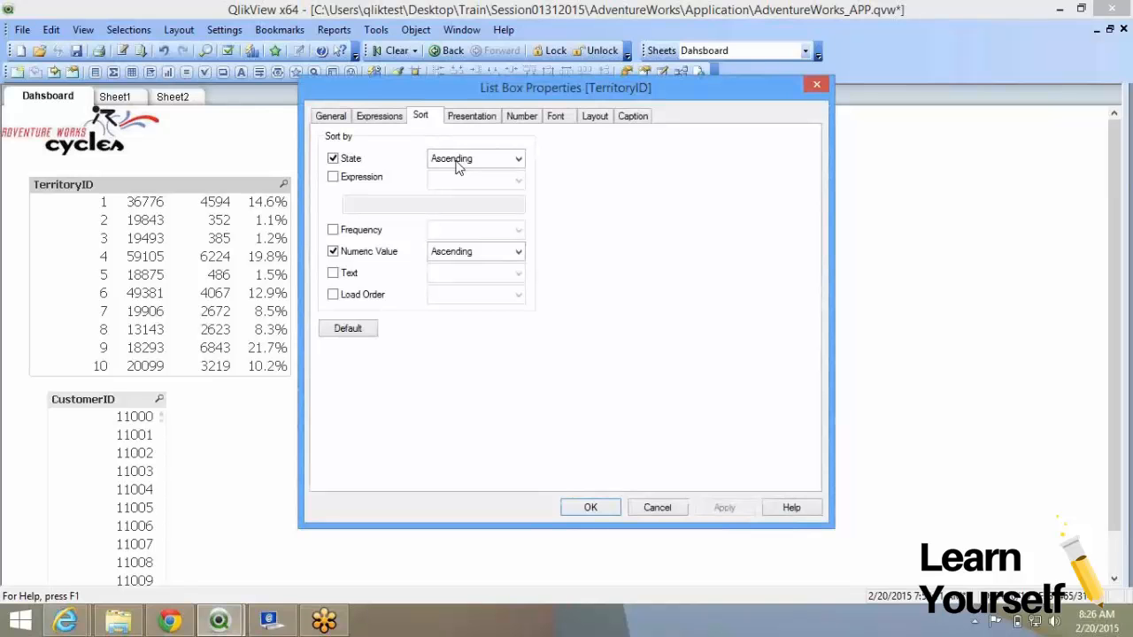
Replace the state and numeric sorts with an expression sort on =sum(OrderQty).
{"action": "left_click", "coordinate": [336, 253]}
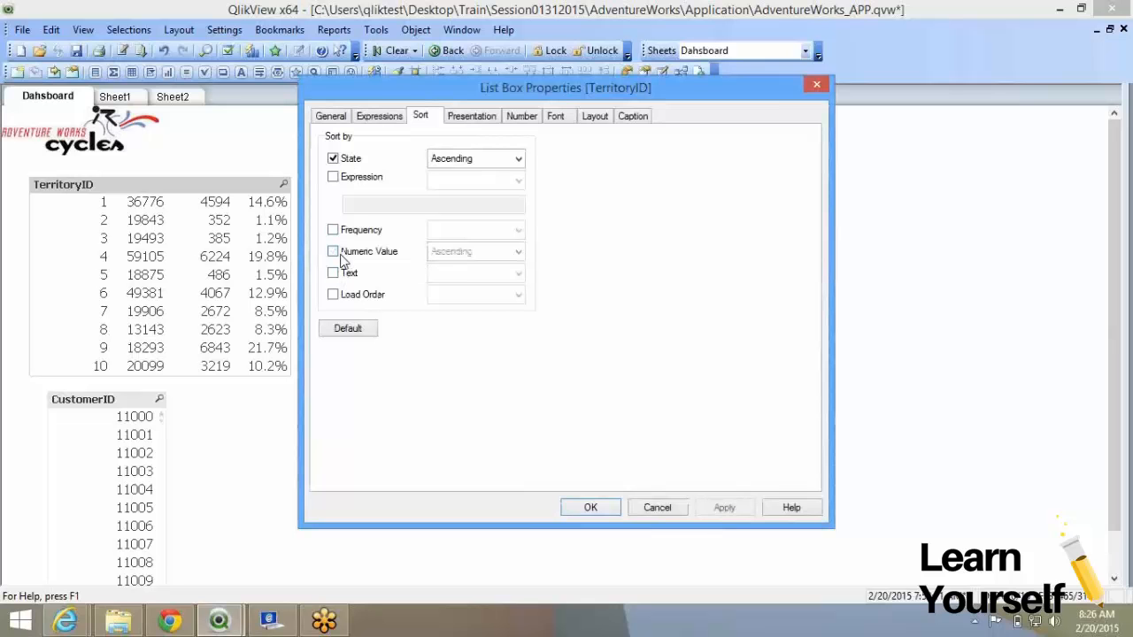
{"action": "left_click", "coordinate": [332, 158]}
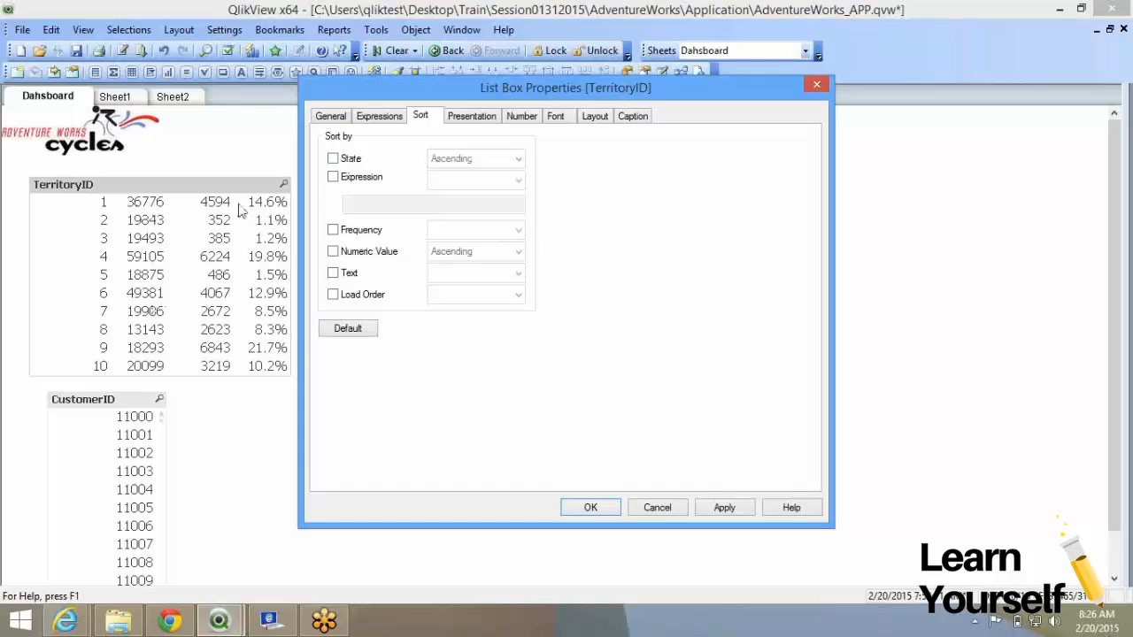
{"action": "left_click", "coordinate": [334, 178]}
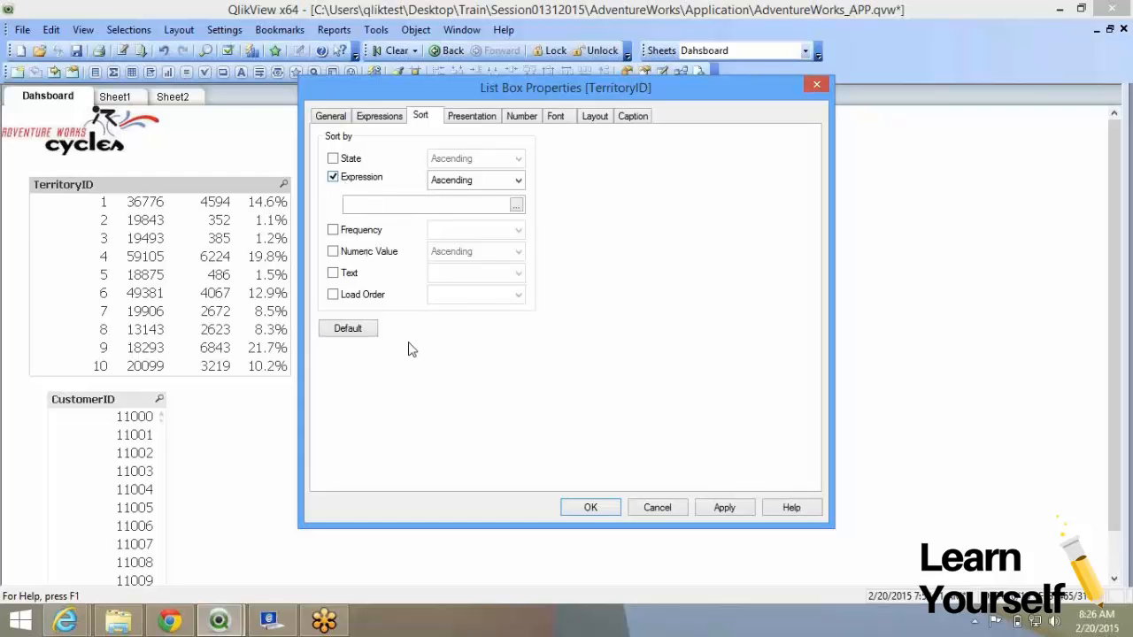
{"action": "left_click", "coordinate": [379, 203]}
{"action": "type", "text": "=s"}
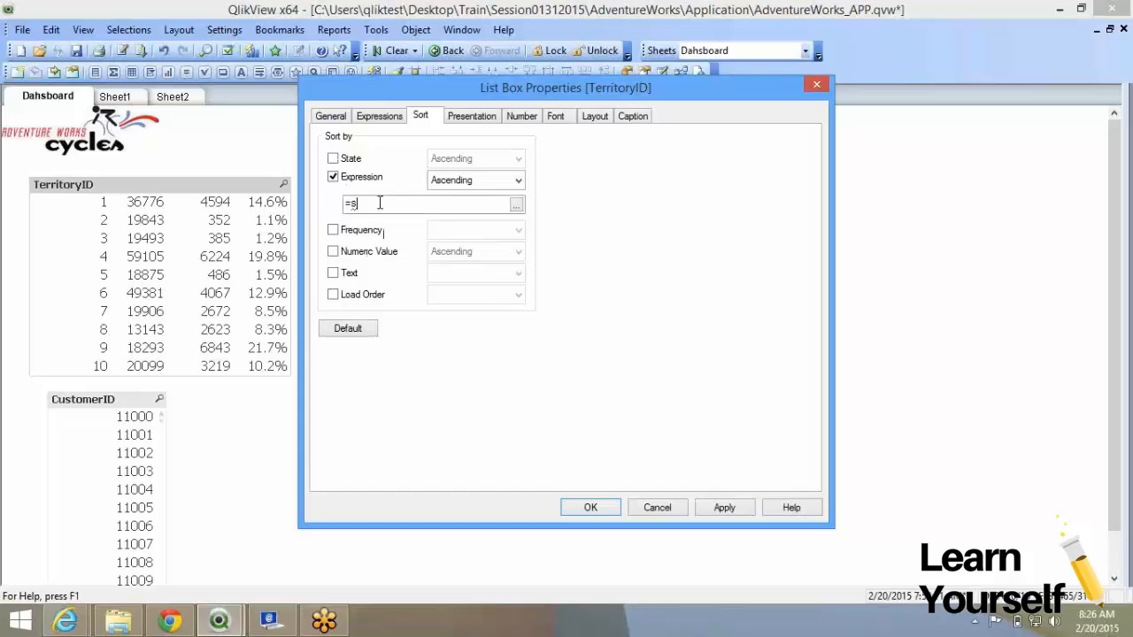
{"action": "type", "text": "um("}
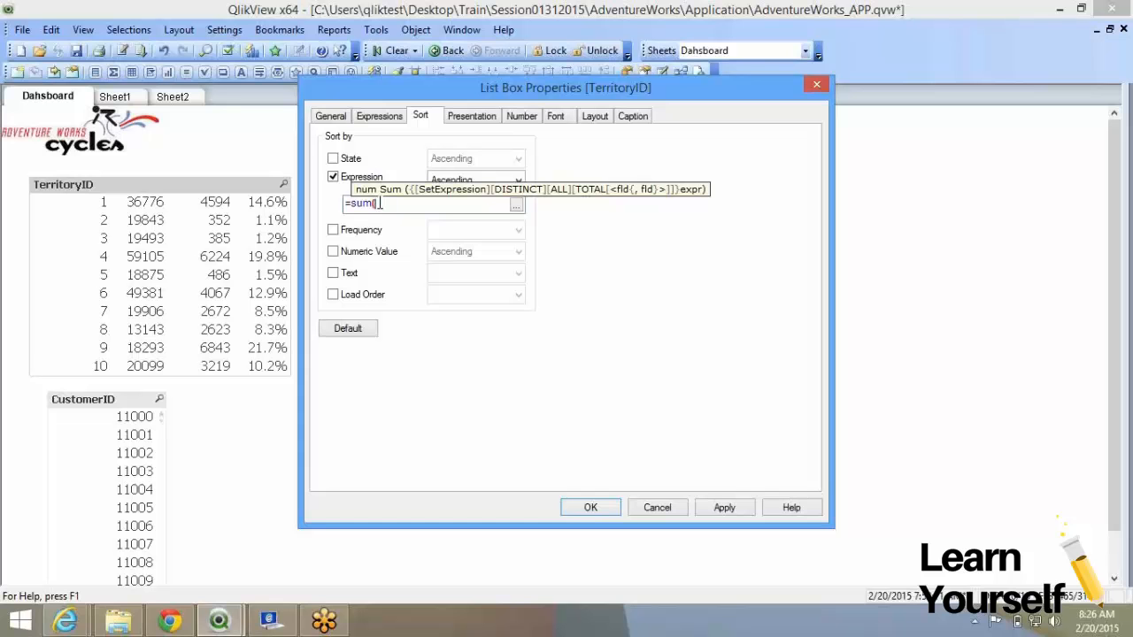
{"action": "type", "text": "or"}
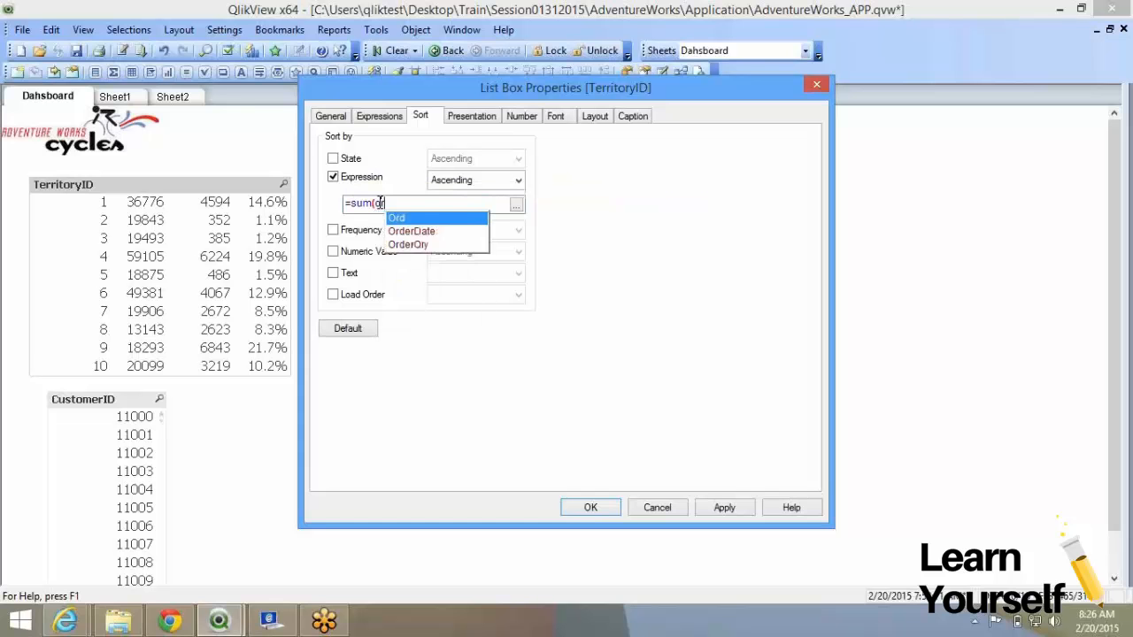
{"action": "key", "text": "Down"}
{"action": "key", "text": "Down"}
{"action": "key", "text": "Return"}
{"action": "type", "text": ")"}
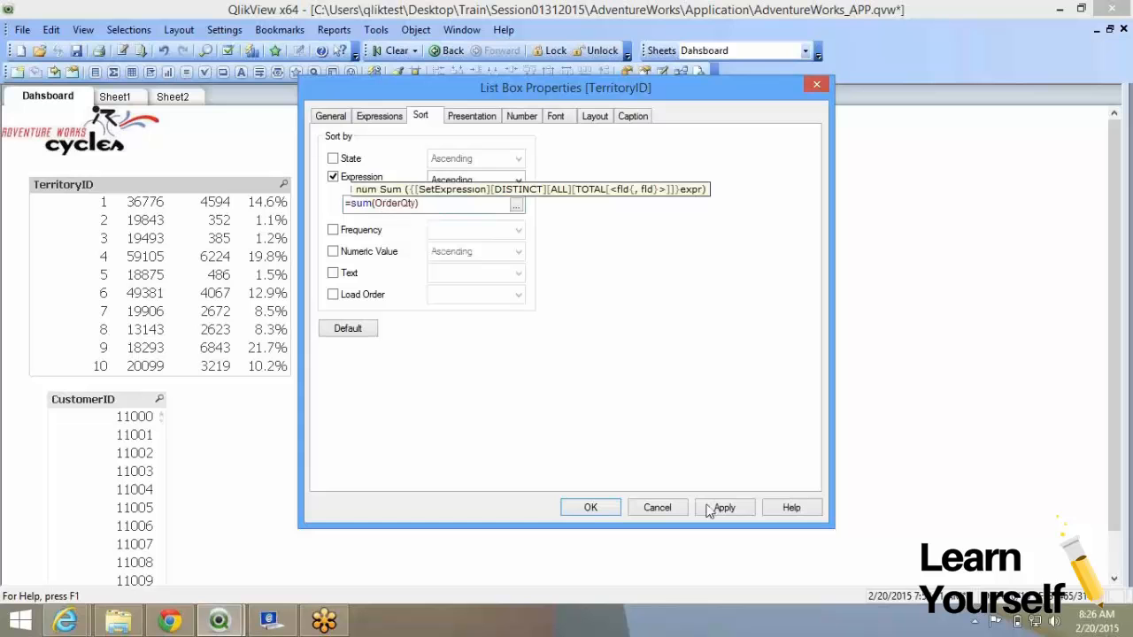
{"action": "left_click", "coordinate": [721, 507]}
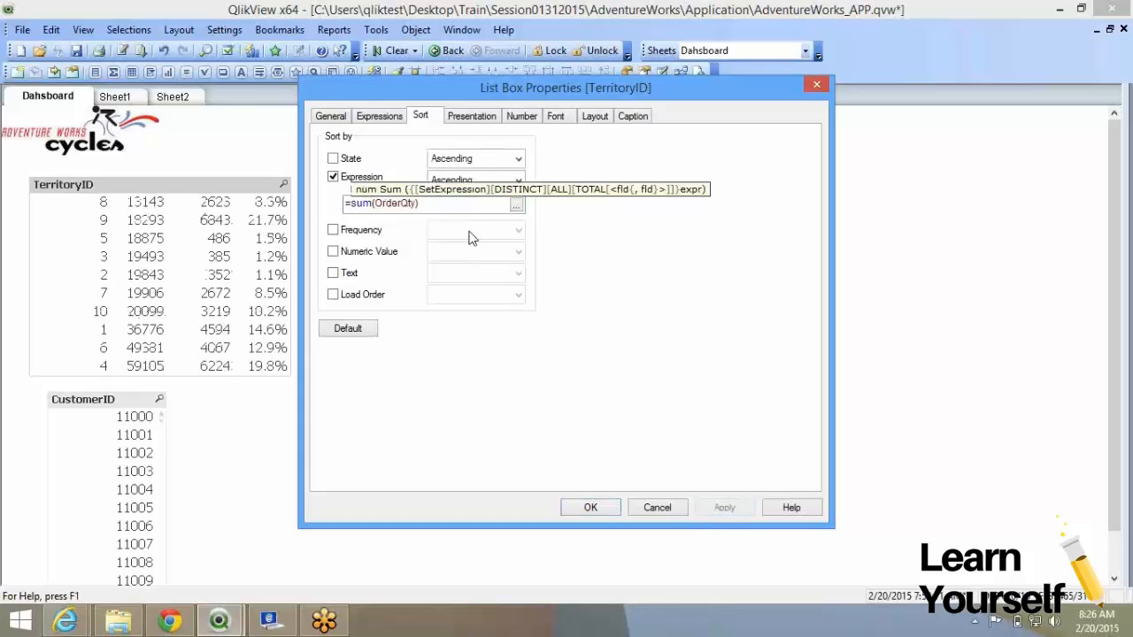
Make the sum(OrderQty) expression sort Descending and close the properties.
{"action": "left_click", "coordinate": [470, 182]}
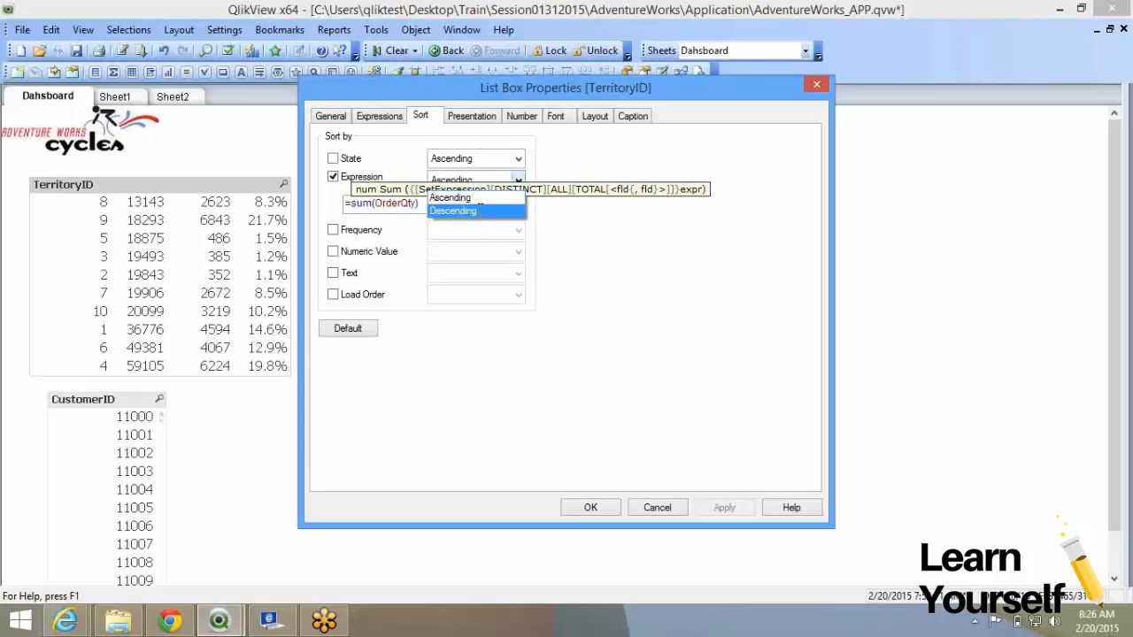
{"action": "left_click", "coordinate": [460, 211]}
{"action": "left_click", "coordinate": [726, 508]}
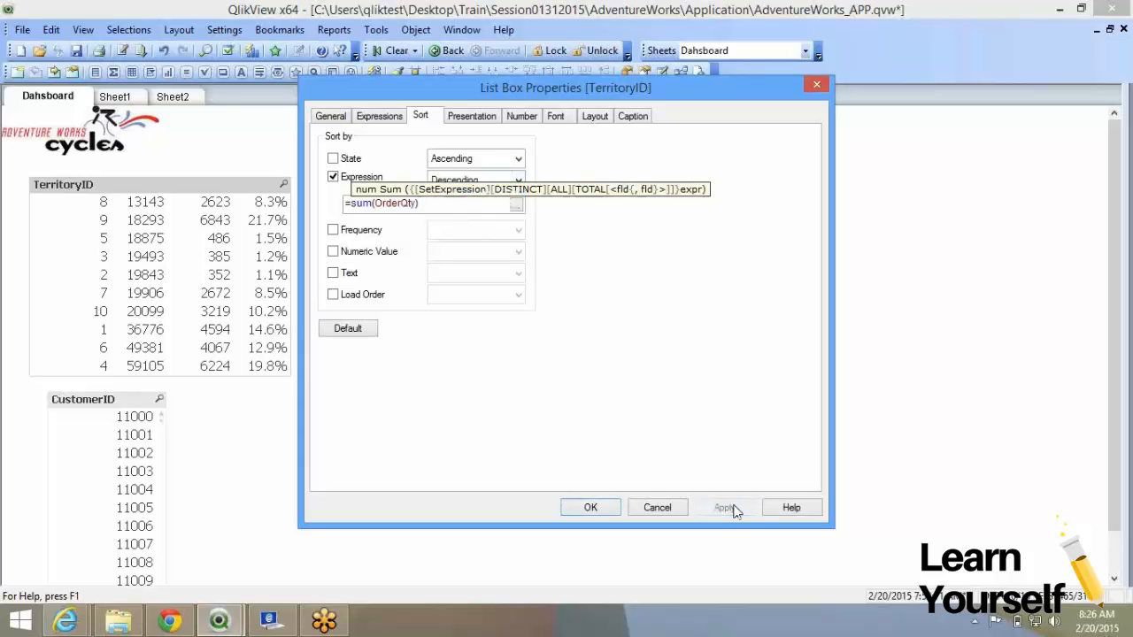
{"action": "left_click", "coordinate": [584, 508]}
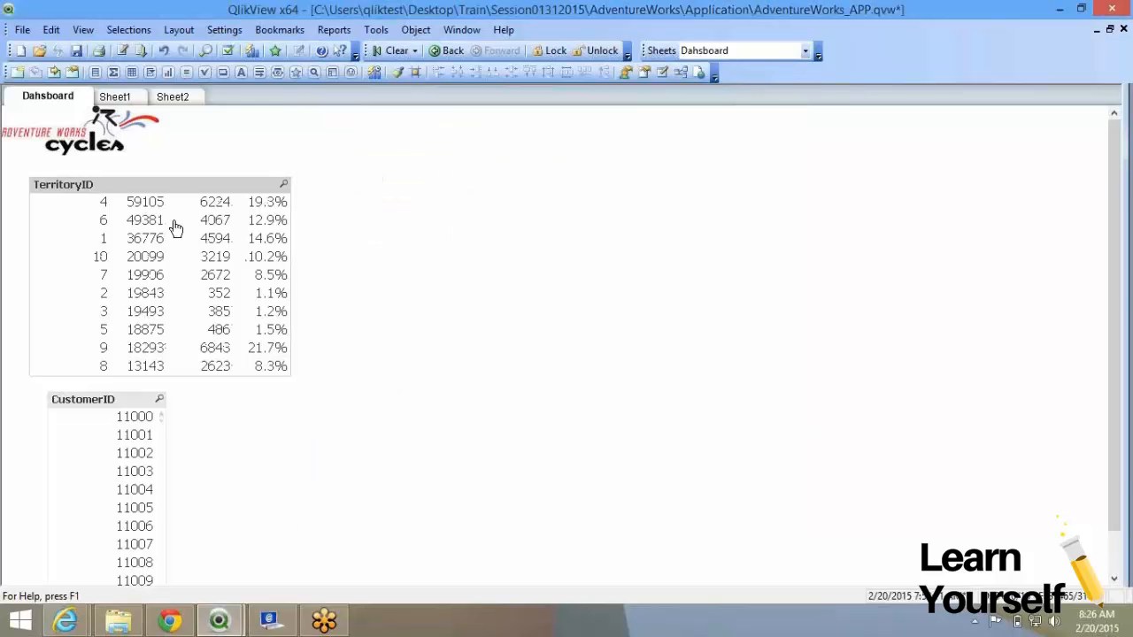
Switch the TerritoryID sort from the expression to Frequency, Descending.
{"action": "right_click", "coordinate": [172, 215]}
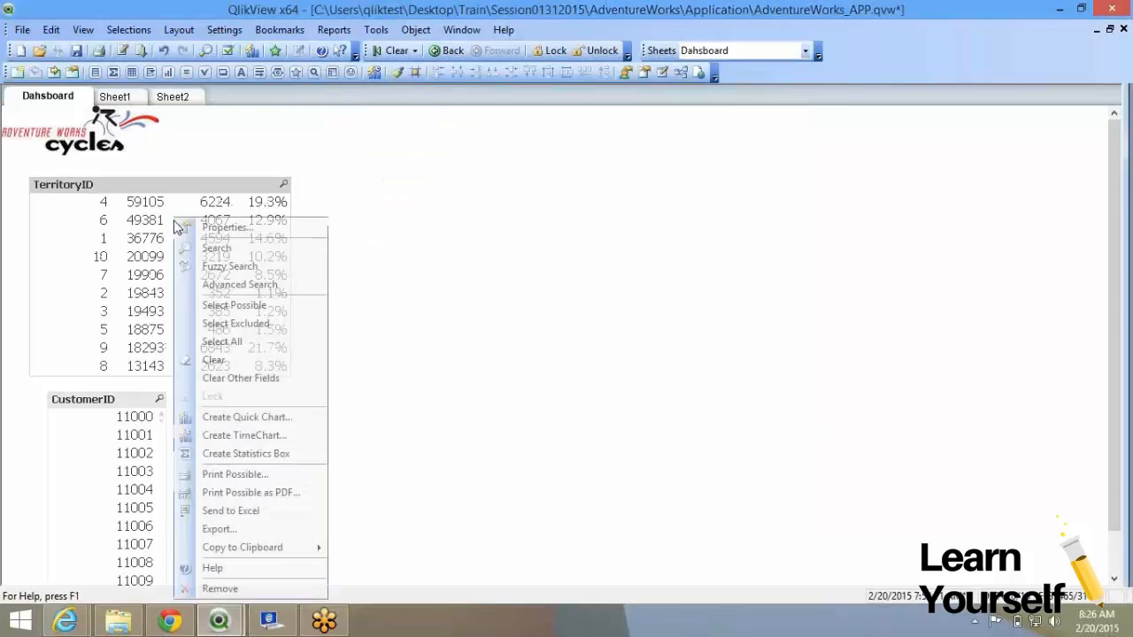
{"action": "key", "text": "Escape"}
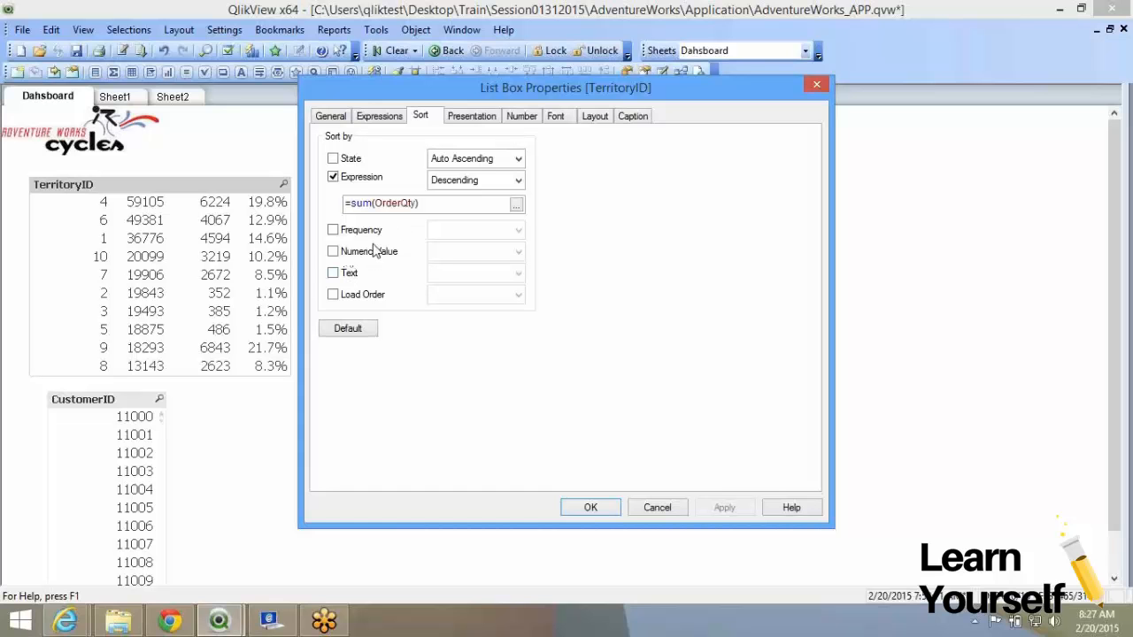
{"action": "left_click", "coordinate": [363, 183]}
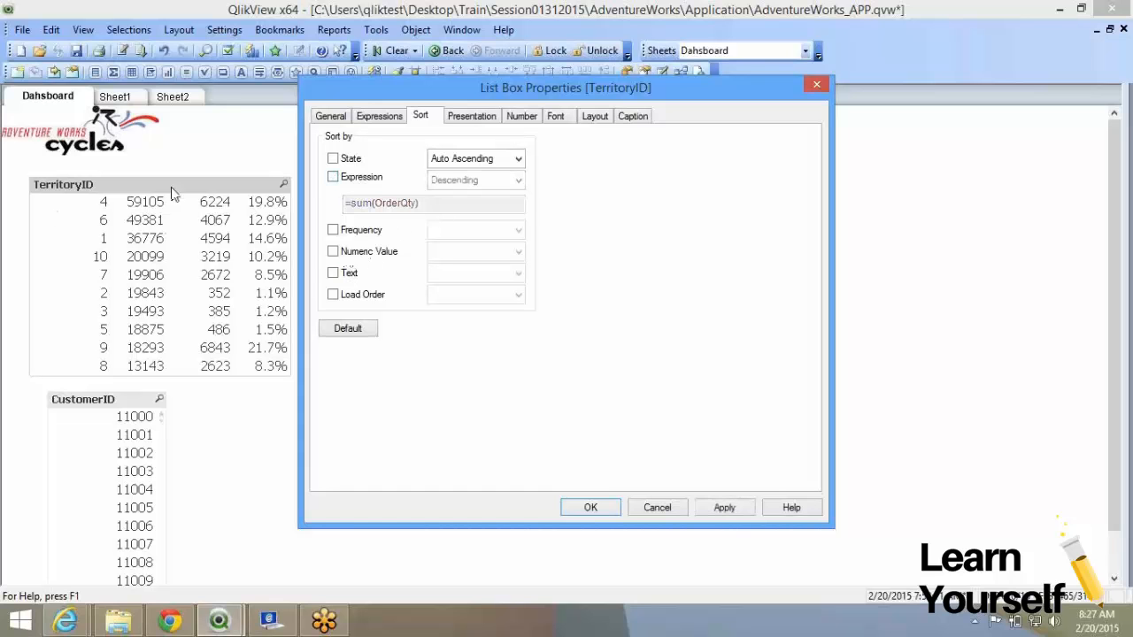
{"action": "left_click", "coordinate": [350, 231]}
{"action": "left_click", "coordinate": [714, 507]}
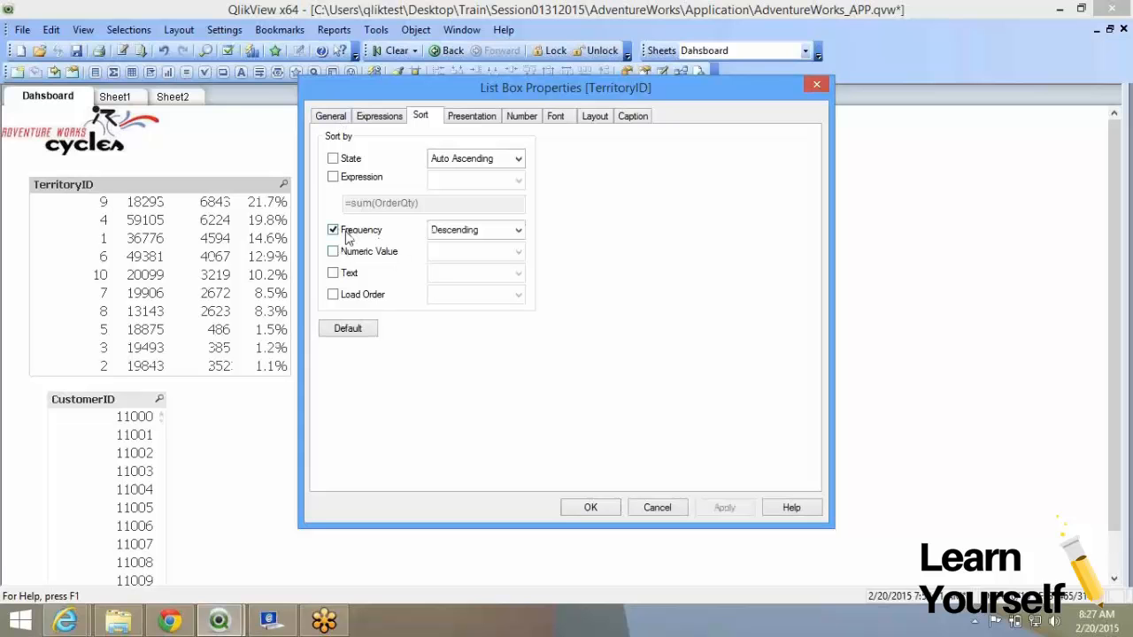
Disable the sum(OrderQty) and count(TerritoryID) columns and narrow the TerritoryID list box.
{"action": "left_click", "coordinate": [375, 120]}
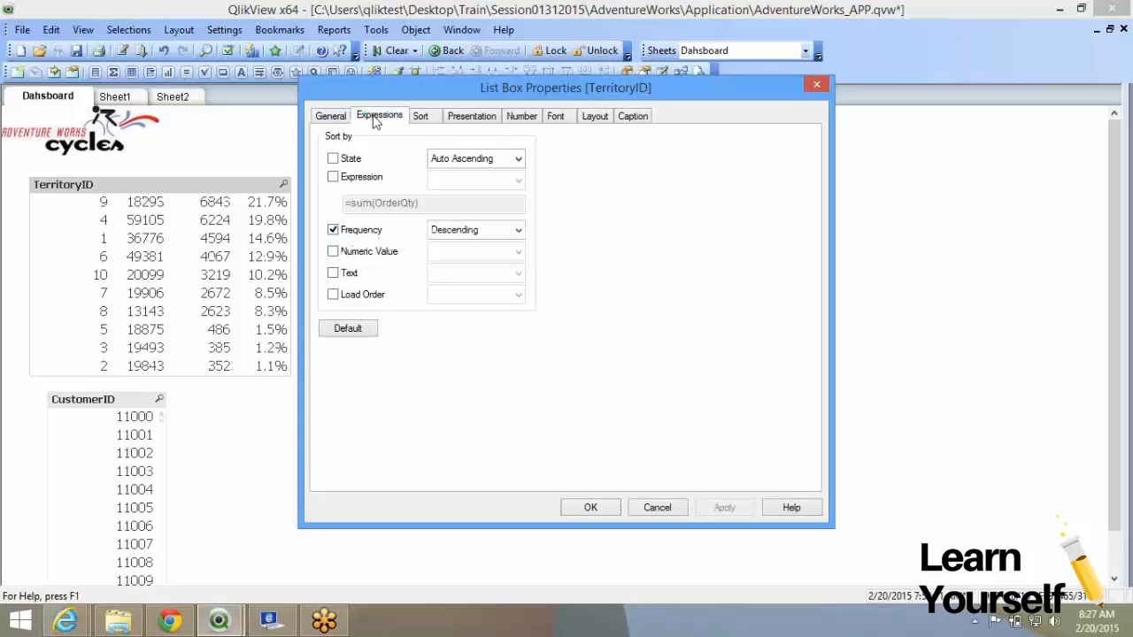
{"action": "left_click", "coordinate": [546, 136]}
{"action": "left_click", "coordinate": [465, 156]}
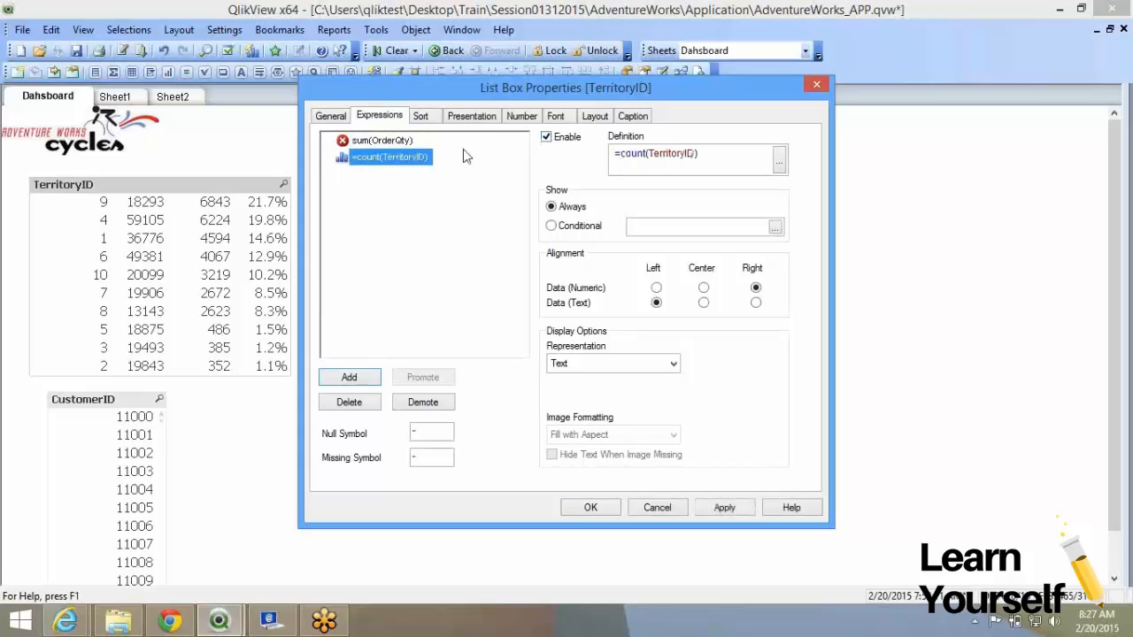
{"action": "left_click", "coordinate": [563, 141]}
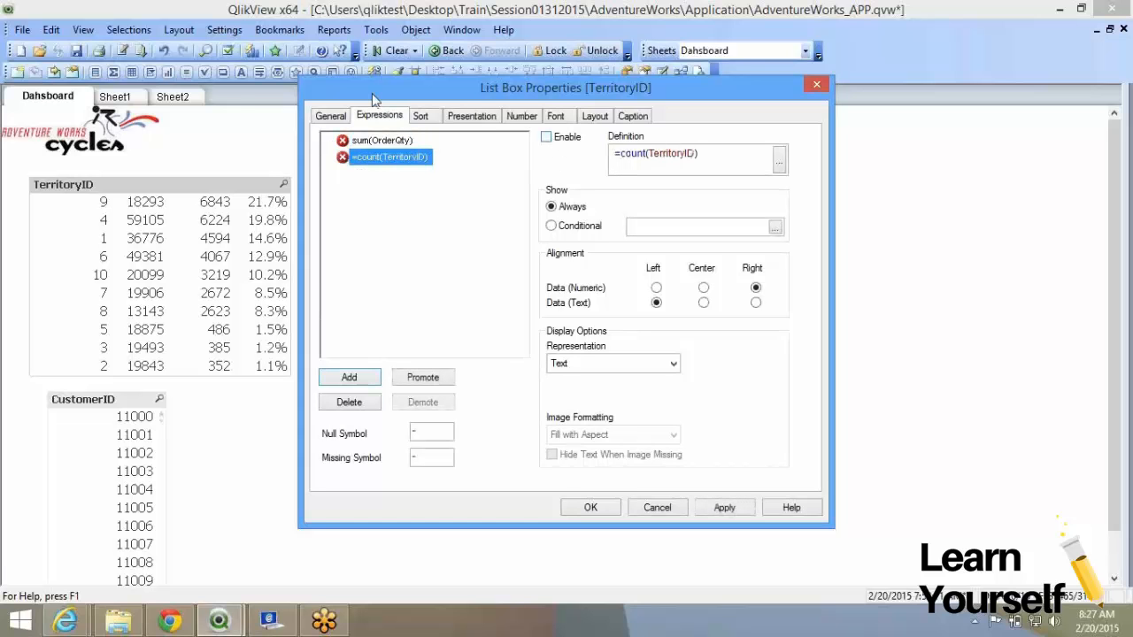
{"action": "left_click", "coordinate": [330, 115]}
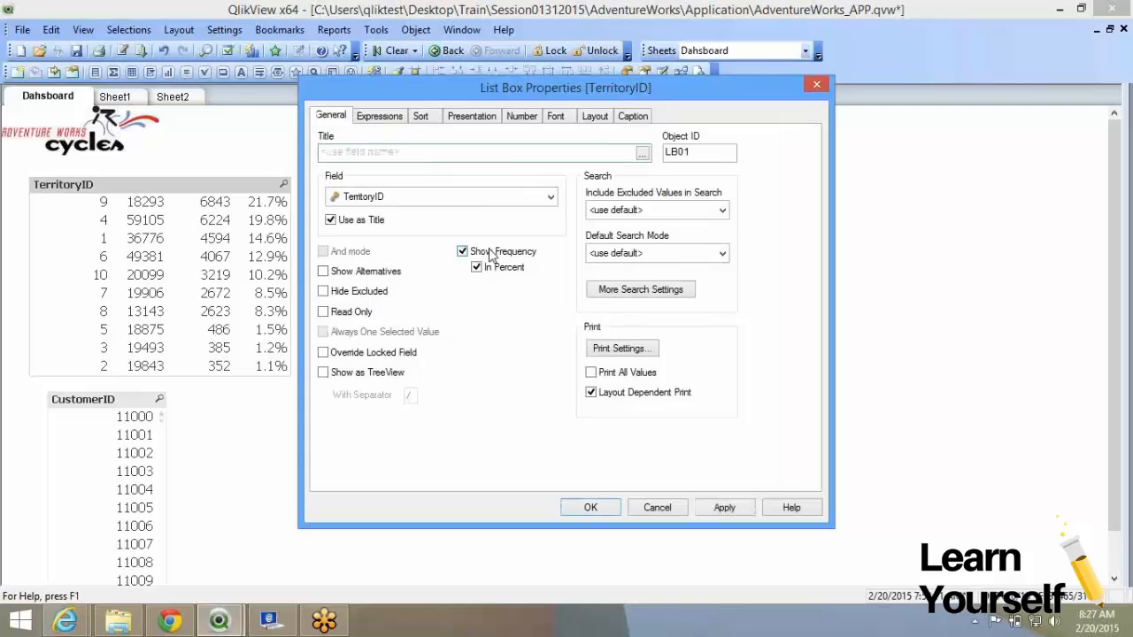
{"action": "left_click", "coordinate": [428, 116]}
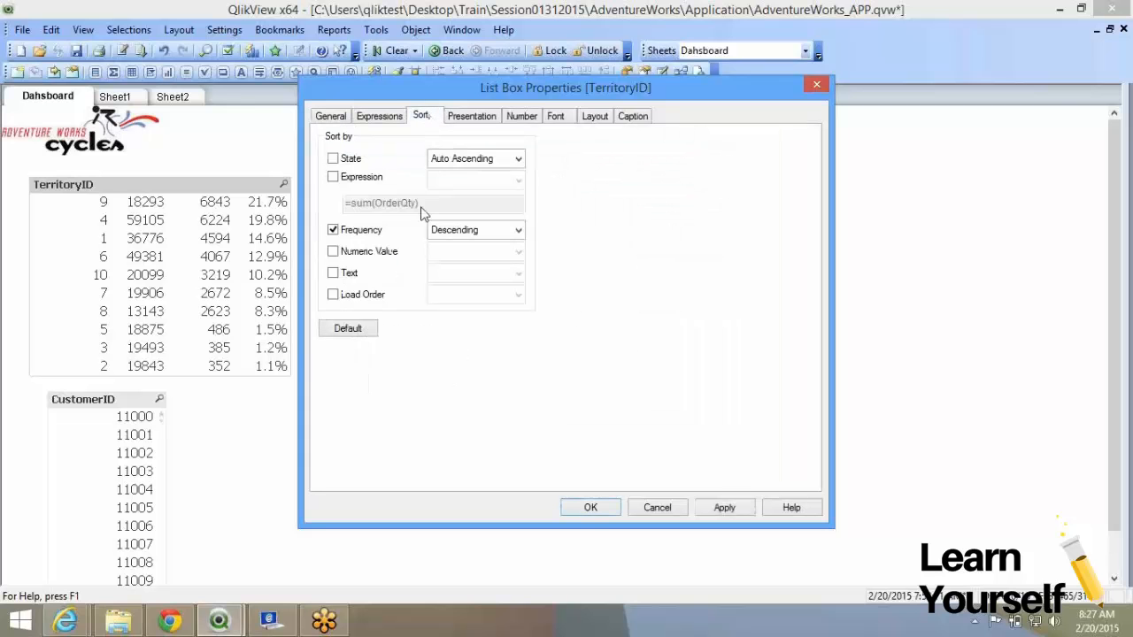
{"action": "left_click", "coordinate": [590, 507]}
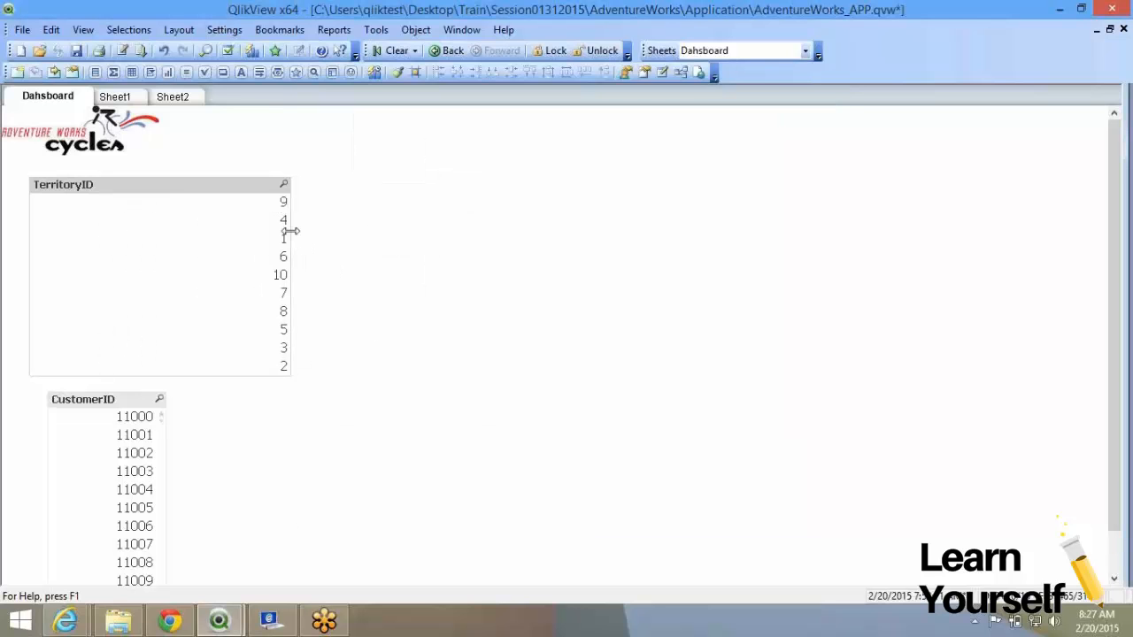
{"action": "left_click_drag", "start_coordinate": [292, 231], "coordinate": [141, 221]}
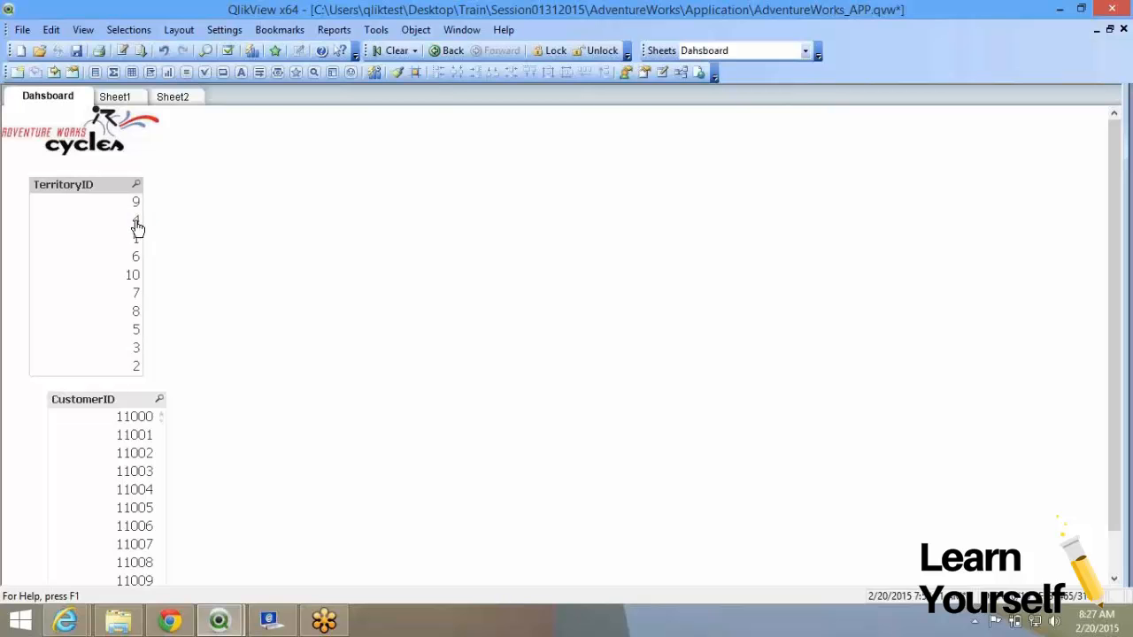
Change the TerritoryID sort from frequency to Numeric Value ascending, briefly trying Text A->Z.
{"action": "right_click", "coordinate": [137, 228]}
{"action": "left_click", "coordinate": [150, 227]}
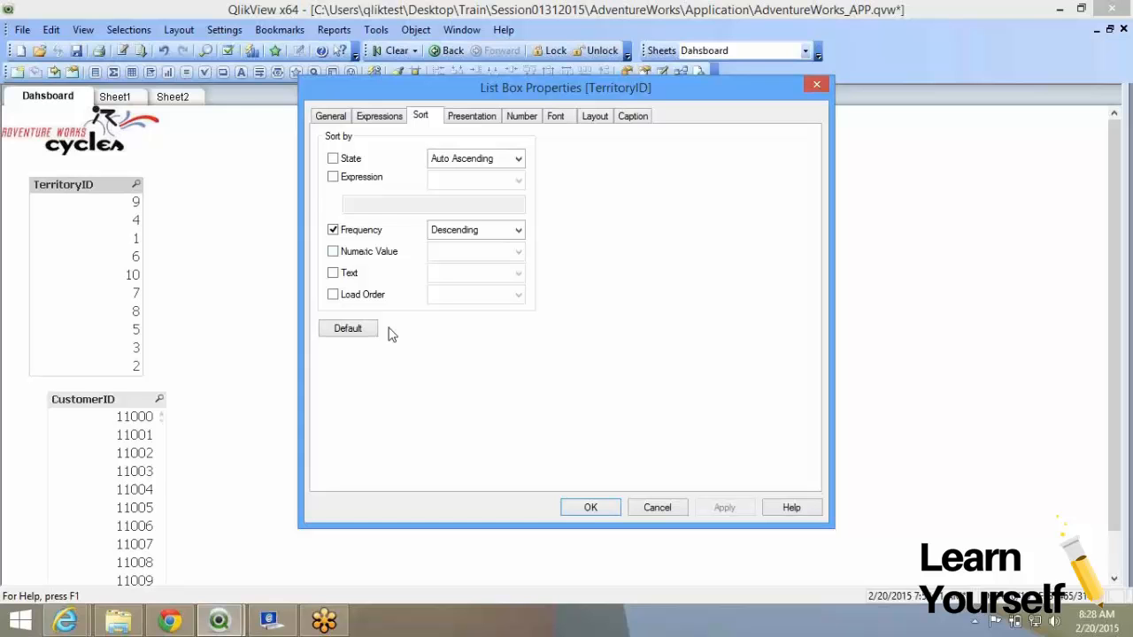
{"action": "left_click", "coordinate": [358, 234]}
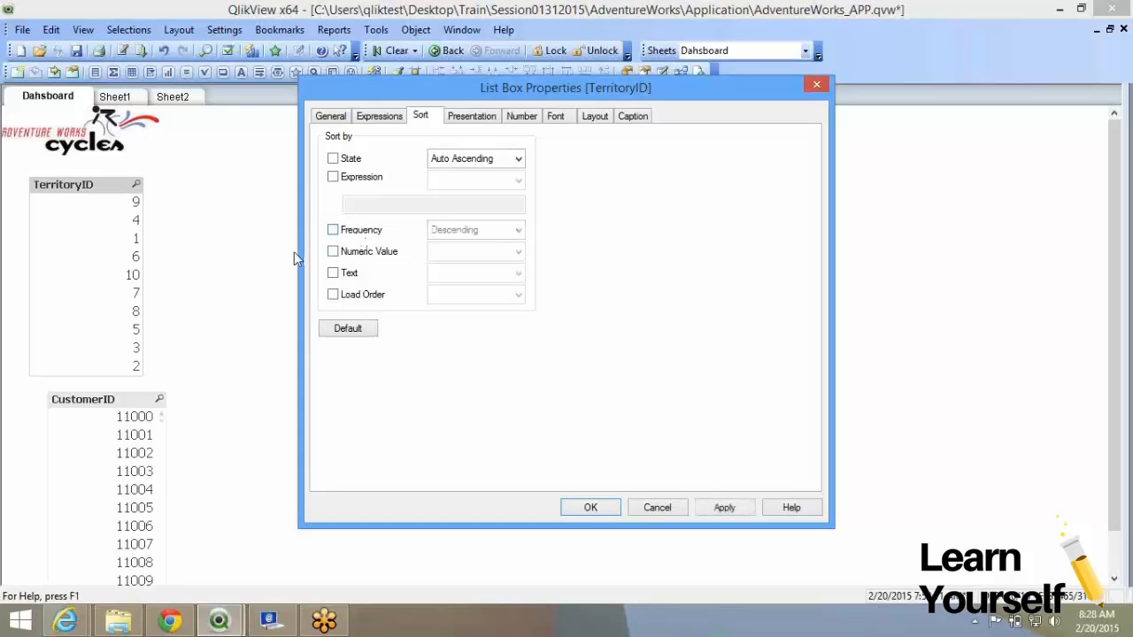
{"action": "left_click", "coordinate": [343, 254]}
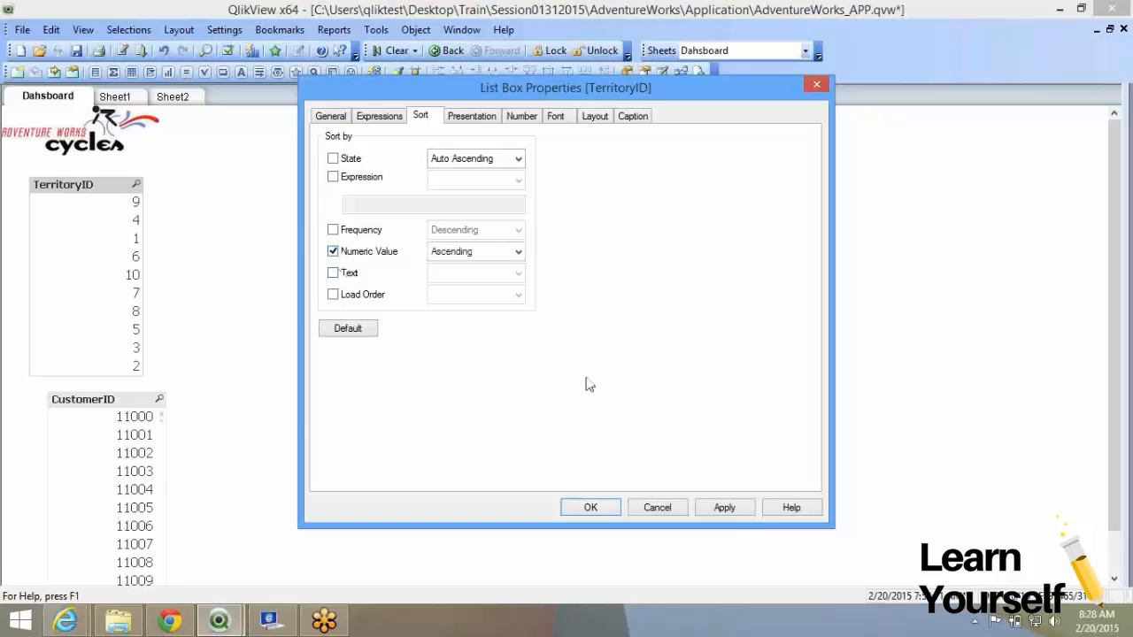
{"action": "left_click", "coordinate": [734, 509]}
{"action": "left_click", "coordinate": [350, 274]}
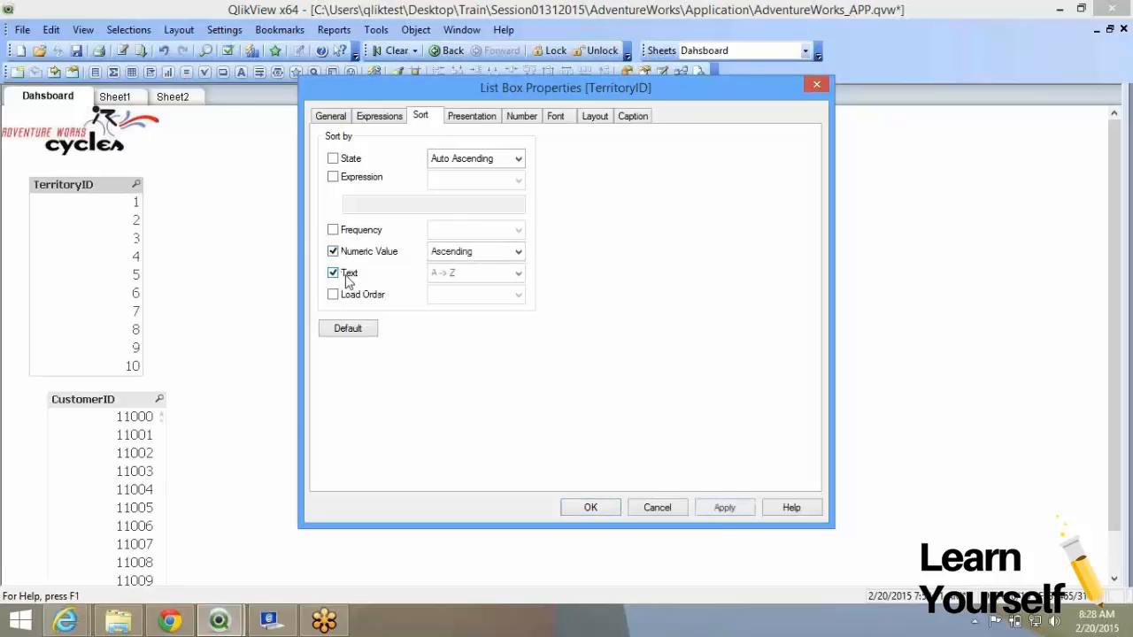
{"action": "left_click", "coordinate": [347, 281]}
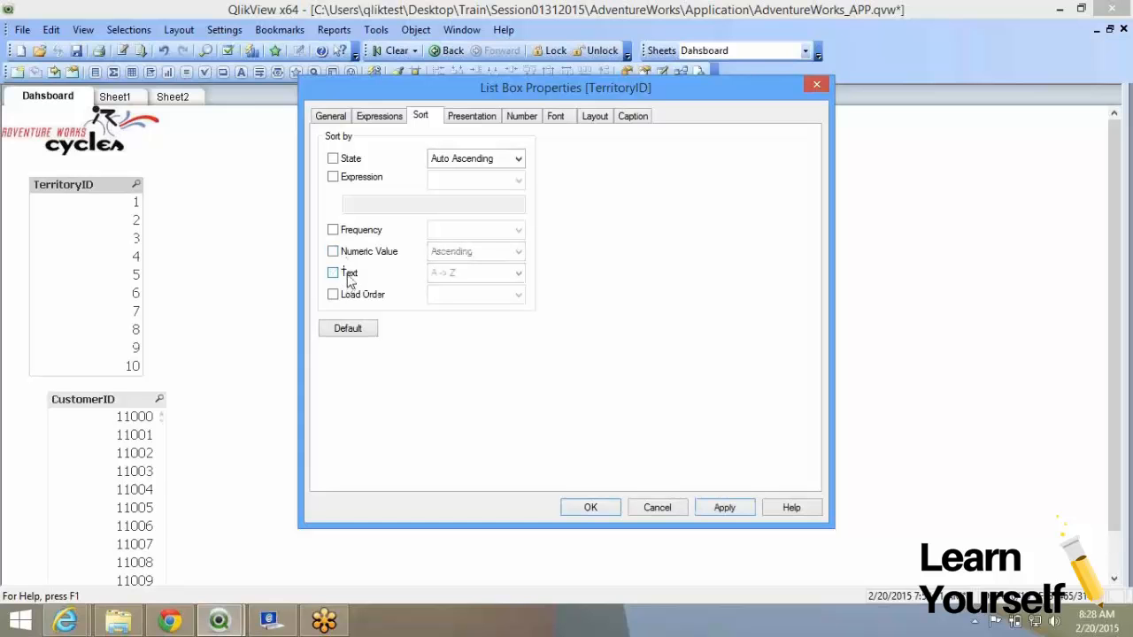
Sort TerritoryID by Load Order (Original) and close its properties.
{"action": "left_click", "coordinate": [333, 295]}
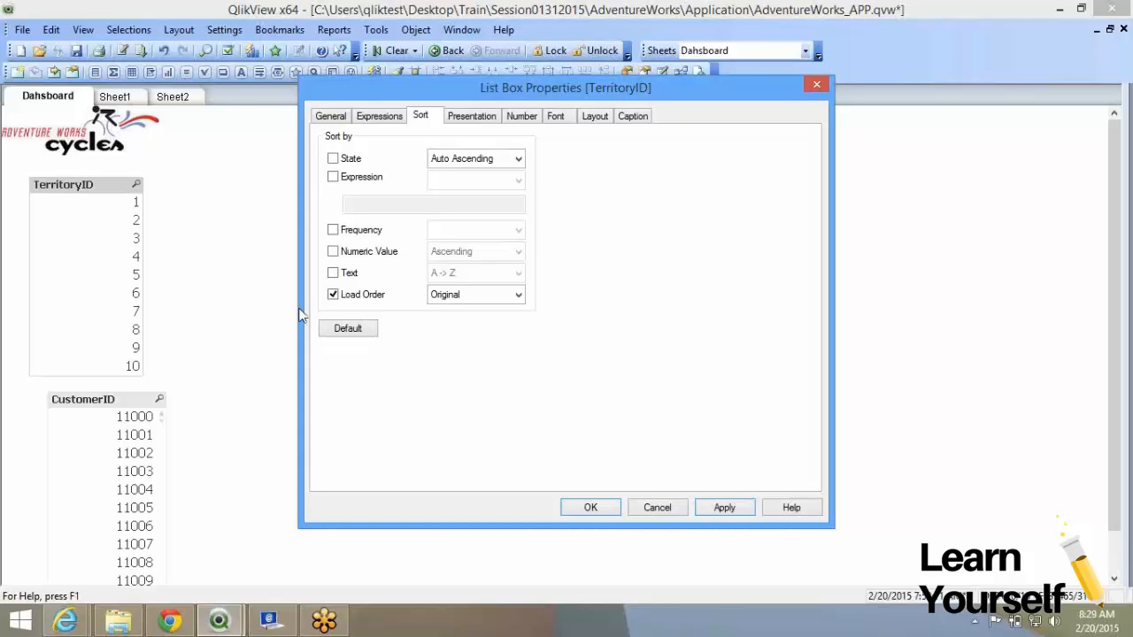
{"action": "left_click", "coordinate": [723, 507]}
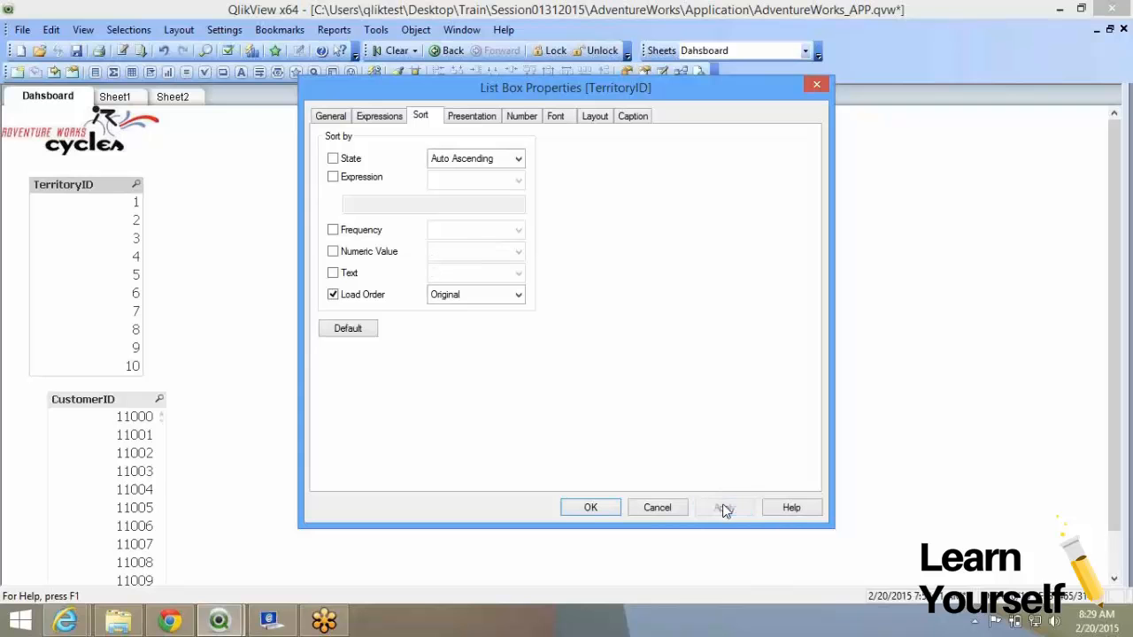
{"action": "left_click", "coordinate": [591, 514]}
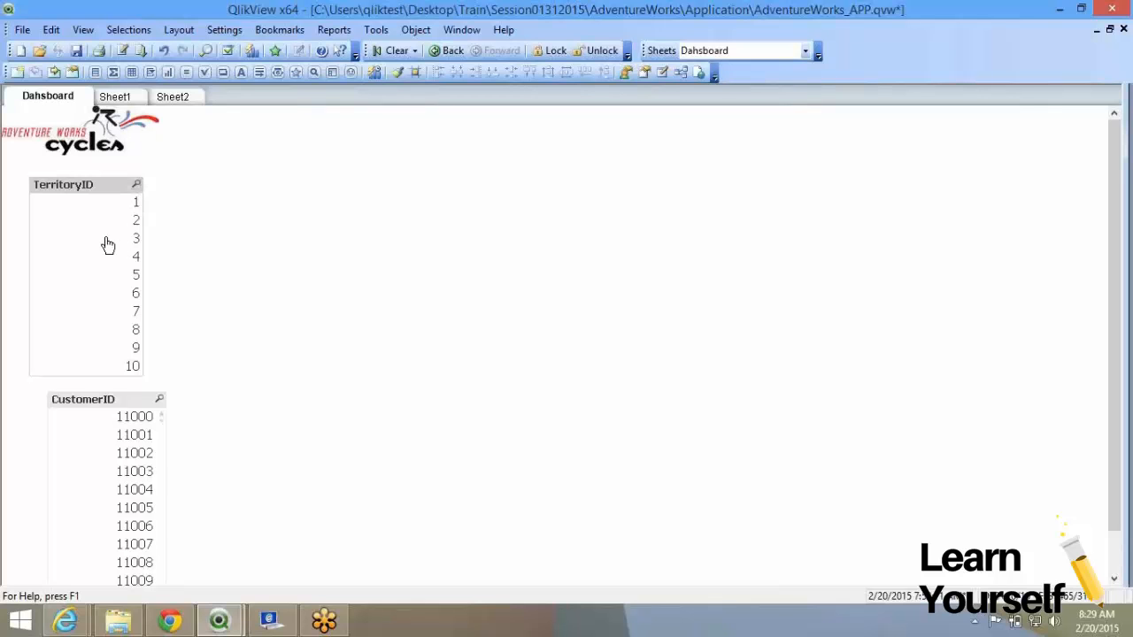
Make the CustomerID list box sort only by original load order.
{"action": "right_click", "coordinate": [97, 185]}
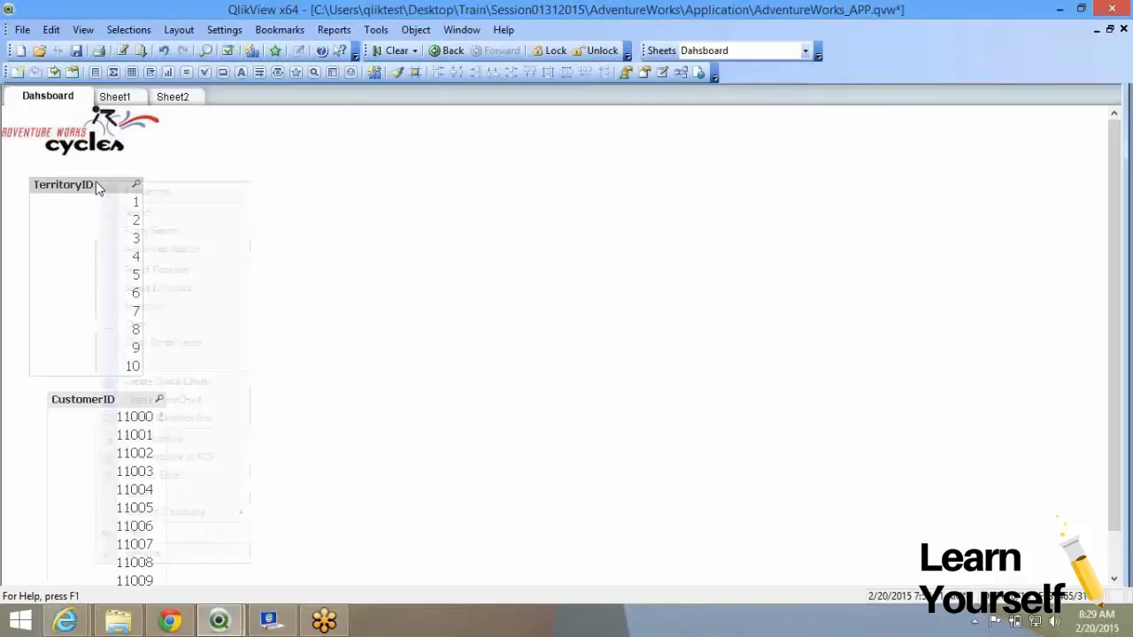
{"action": "left_click", "coordinate": [76, 412]}
{"action": "right_click", "coordinate": [77, 408]}
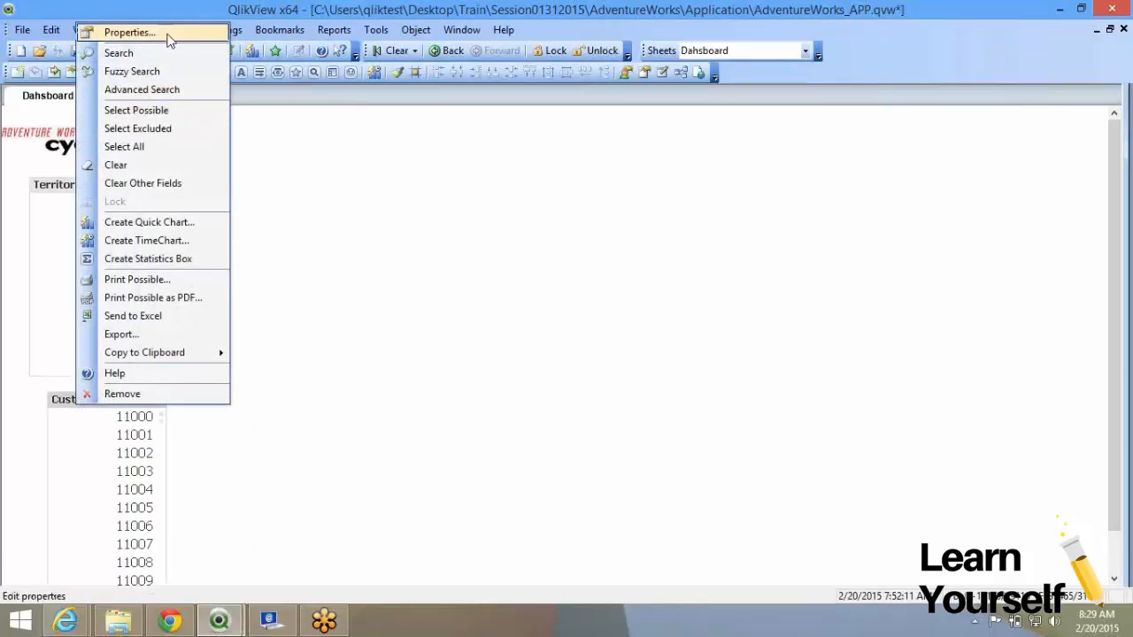
{"action": "left_click", "coordinate": [133, 32]}
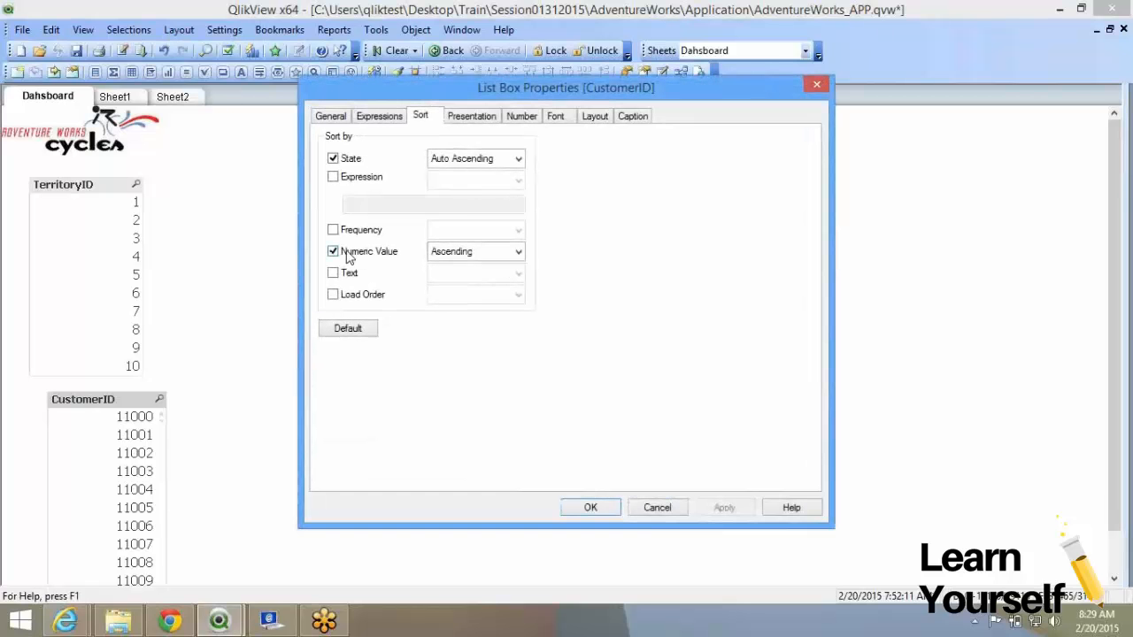
{"action": "left_click", "coordinate": [333, 251]}
{"action": "left_click", "coordinate": [333, 294]}
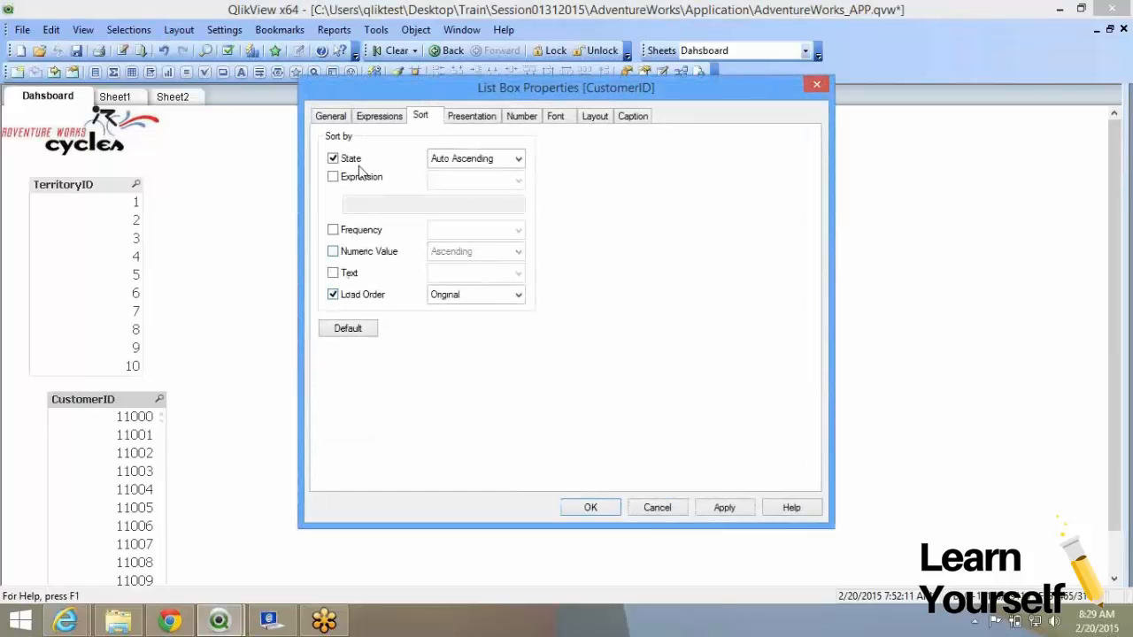
{"action": "left_click", "coordinate": [333, 158]}
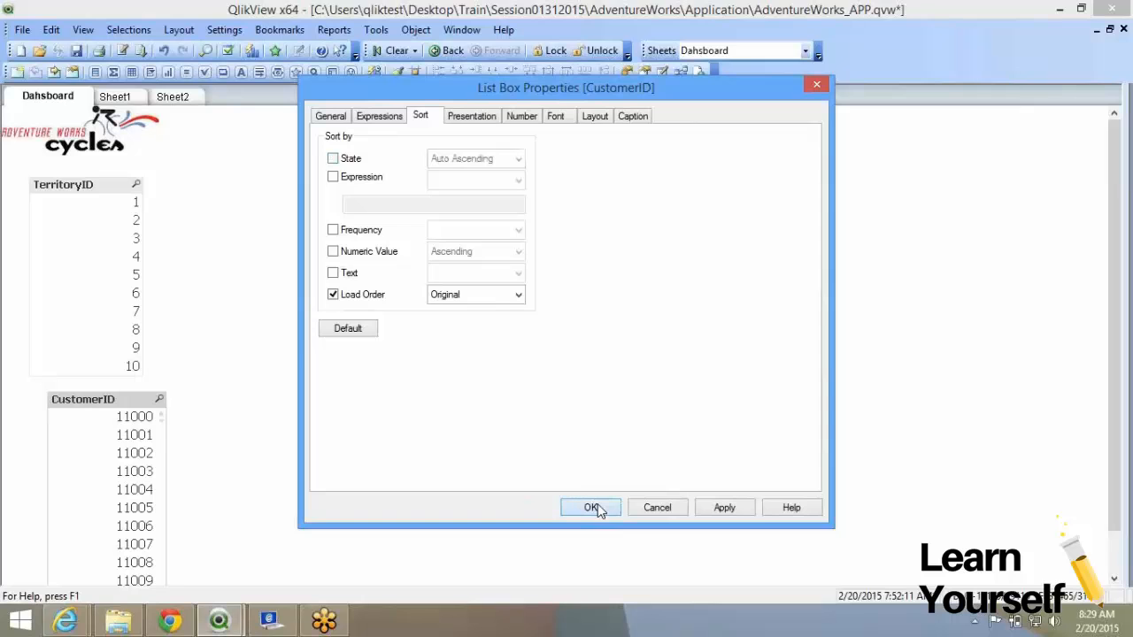
{"action": "left_click", "coordinate": [591, 507]}
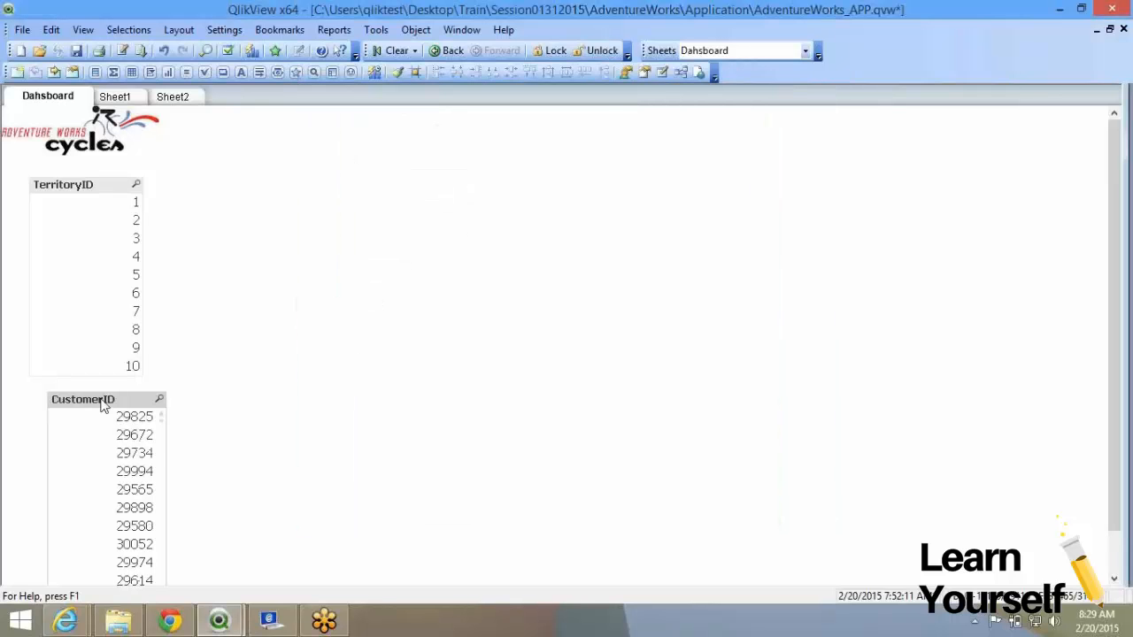
Move CustomerID beside TerritoryID, enlarge it to about twenty rows, and scroll its values.
{"action": "left_click_drag", "start_coordinate": [101, 405], "coordinate": [231, 135]}
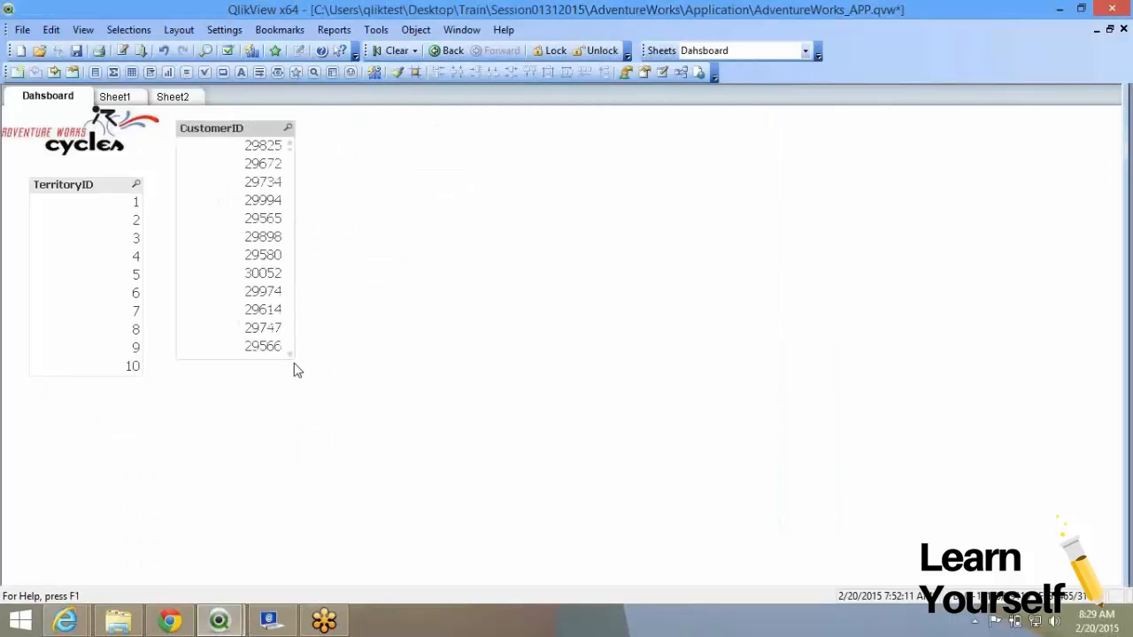
{"action": "left_click", "coordinate": [291, 358]}
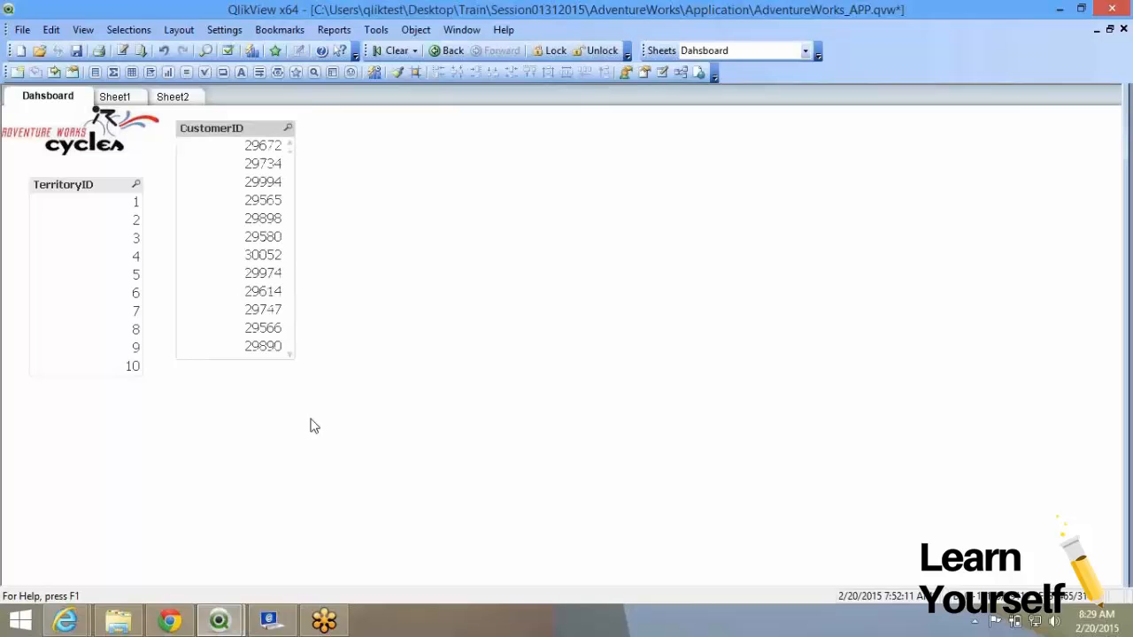
{"action": "left_click", "coordinate": [291, 357]}
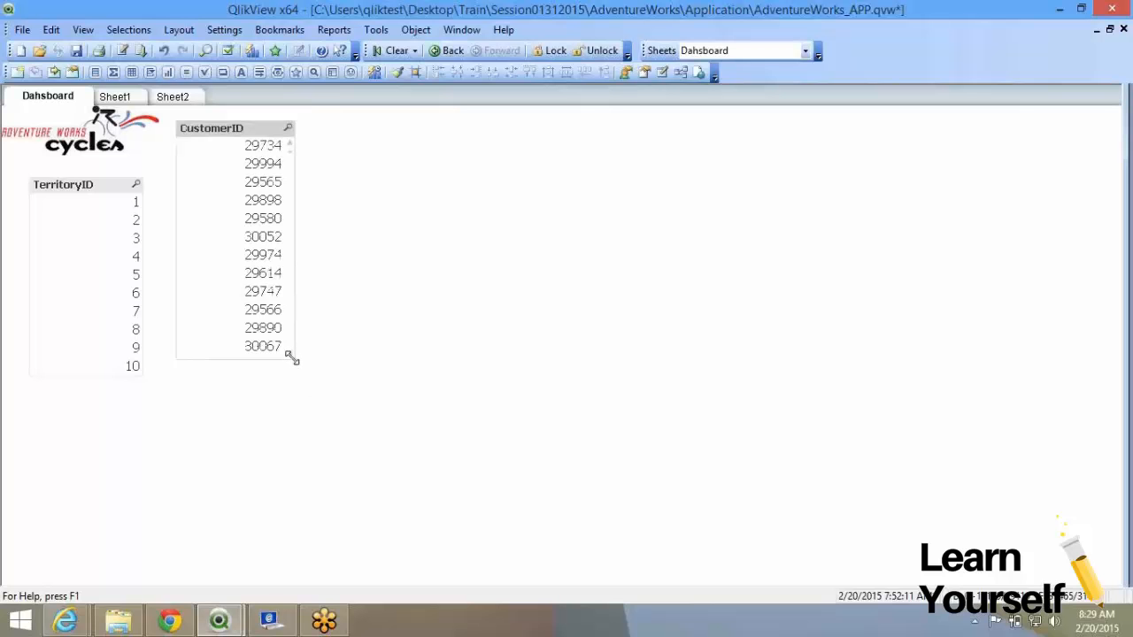
{"action": "left_click_drag", "start_coordinate": [292, 360], "coordinate": [371, 529]}
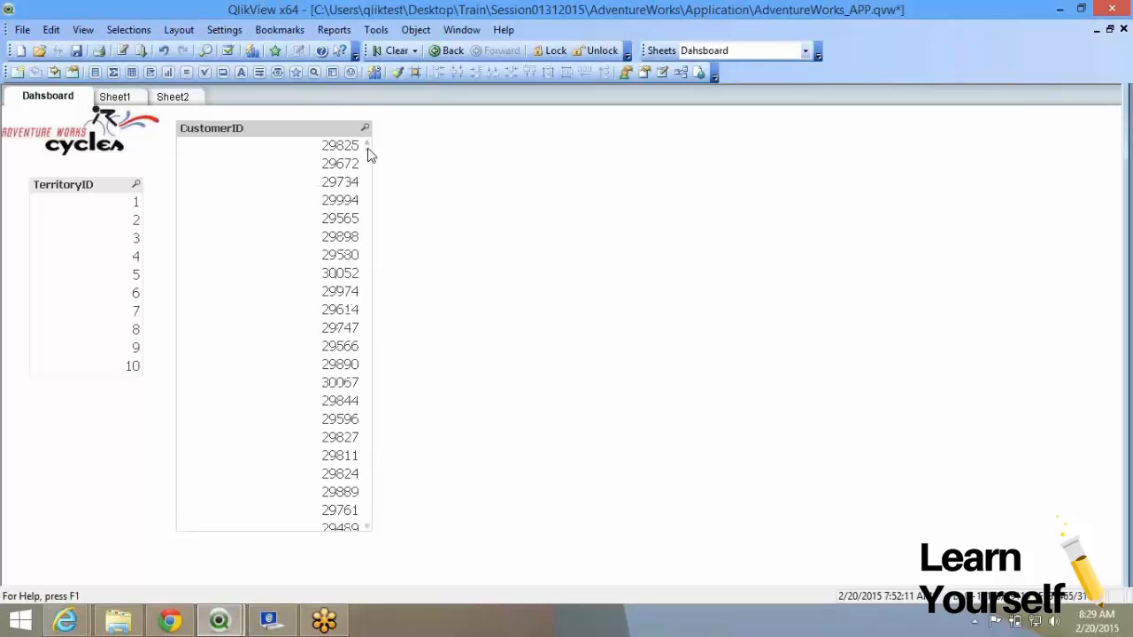
{"action": "left_click_drag", "start_coordinate": [367, 149], "coordinate": [378, 188]}
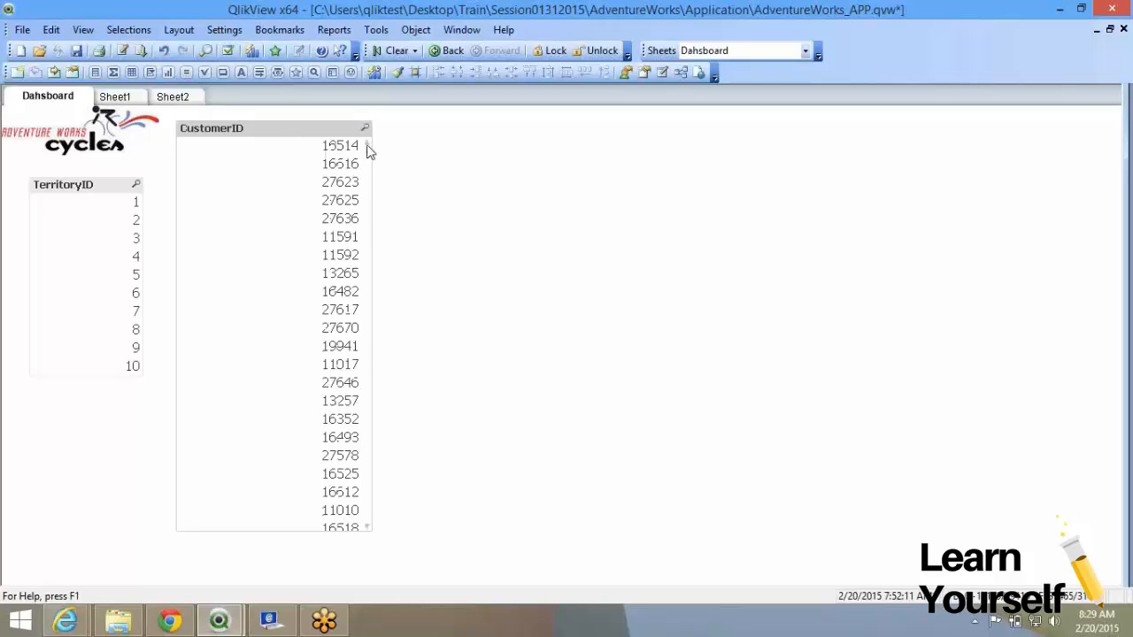
{"action": "scroll", "coordinate": [366, 146], "scroll_direction": "up", "scroll_amount": 4}
{"action": "scroll", "coordinate": [369, 152], "scroll_direction": "up", "scroll_amount": 8}
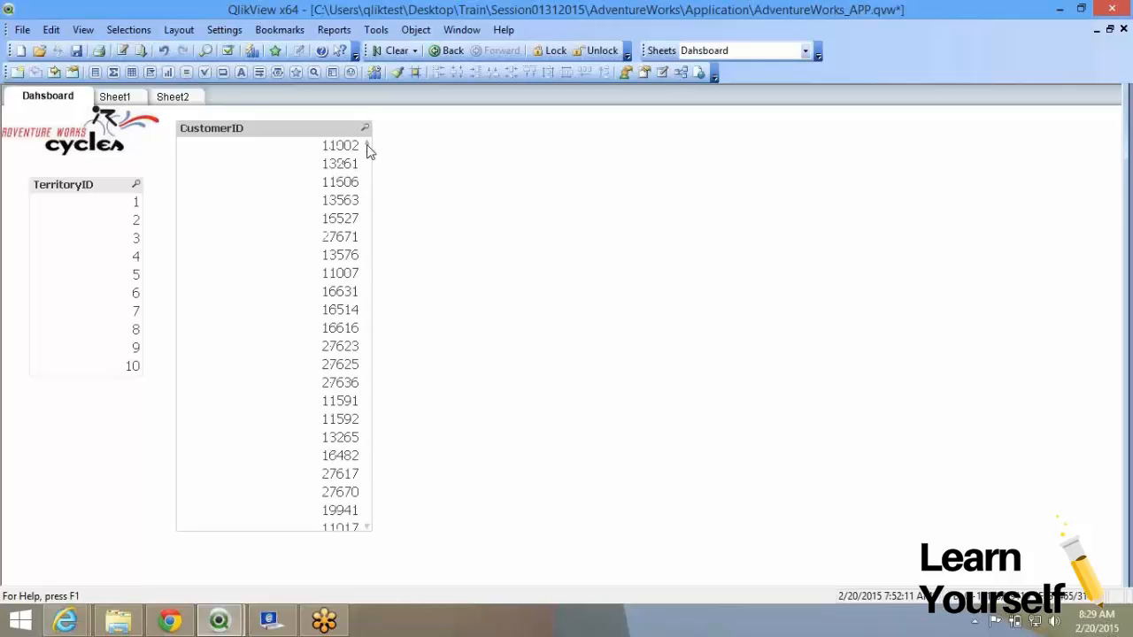
{"action": "scroll", "coordinate": [370, 155], "scroll_direction": "down", "scroll_amount": 8}
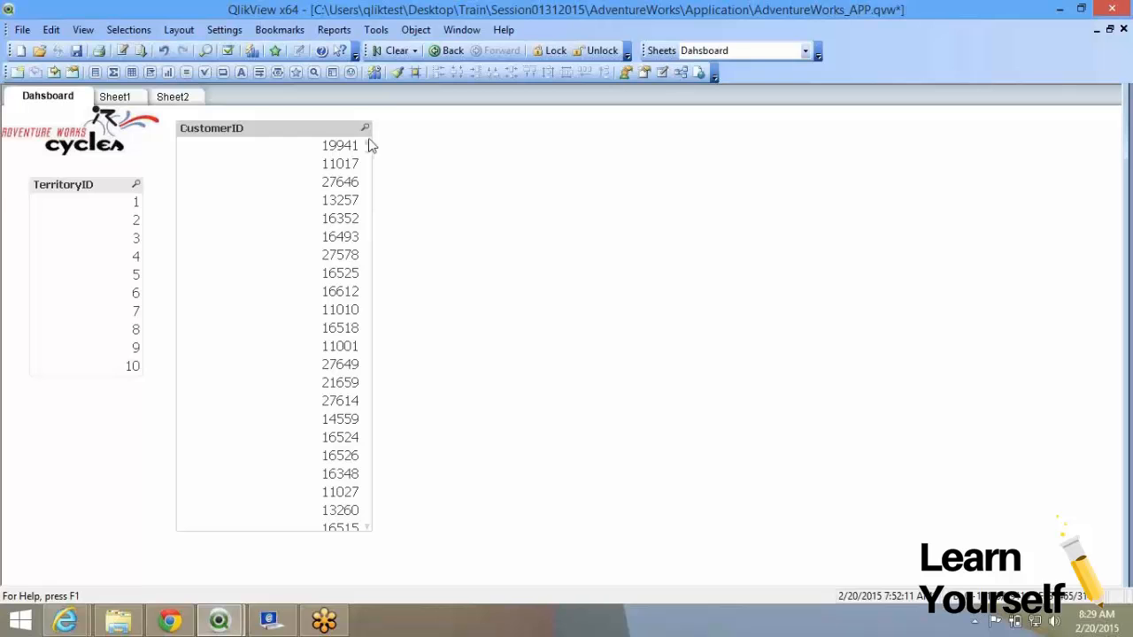
{"action": "scroll", "coordinate": [369, 151], "scroll_direction": "down", "scroll_amount": 5}
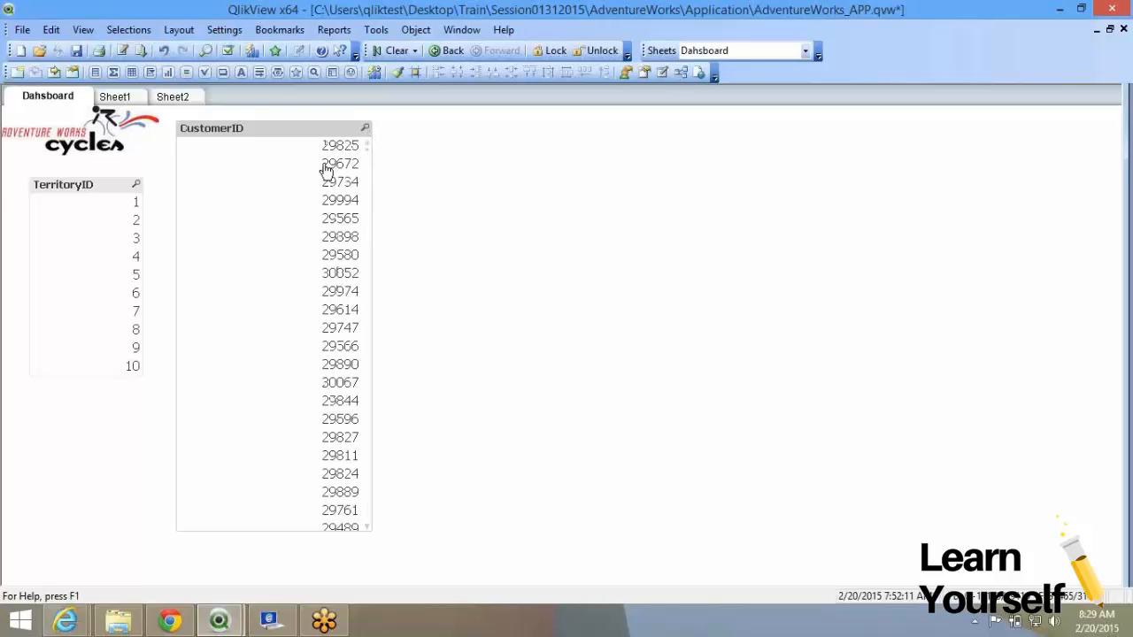
Review CustomerID's Presentation settings without changes, then drag it back below TerritoryID.
{"action": "right_click", "coordinate": [325, 168]}
{"action": "left_click", "coordinate": [389, 173]}
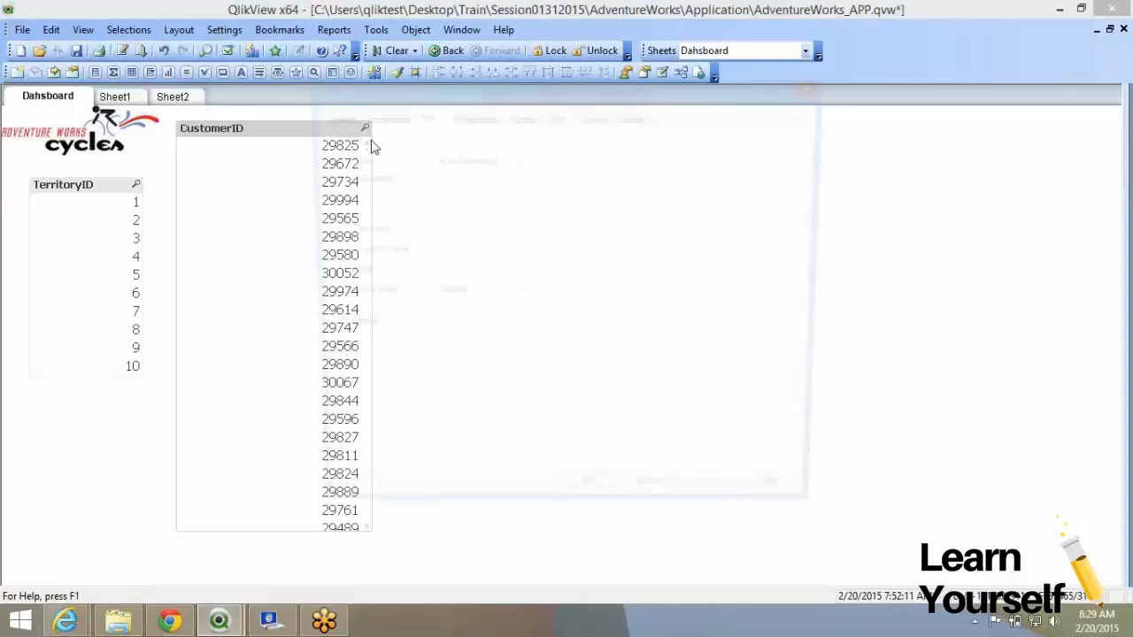
{"action": "left_click_drag", "start_coordinate": [363, 98], "coordinate": [511, 105]}
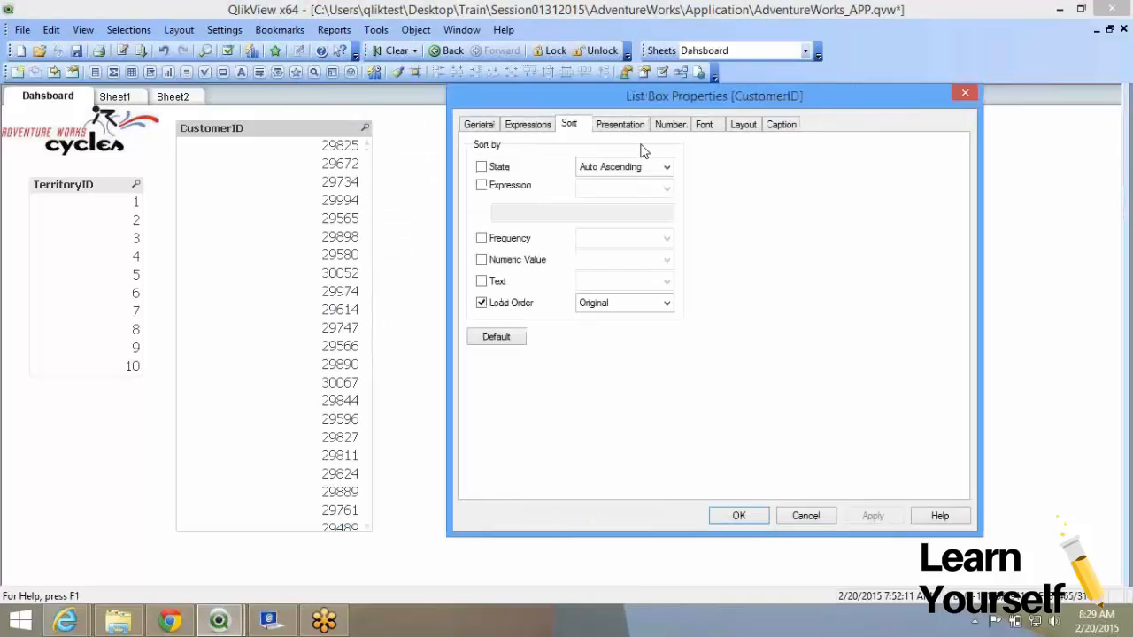
{"action": "left_click", "coordinate": [624, 125]}
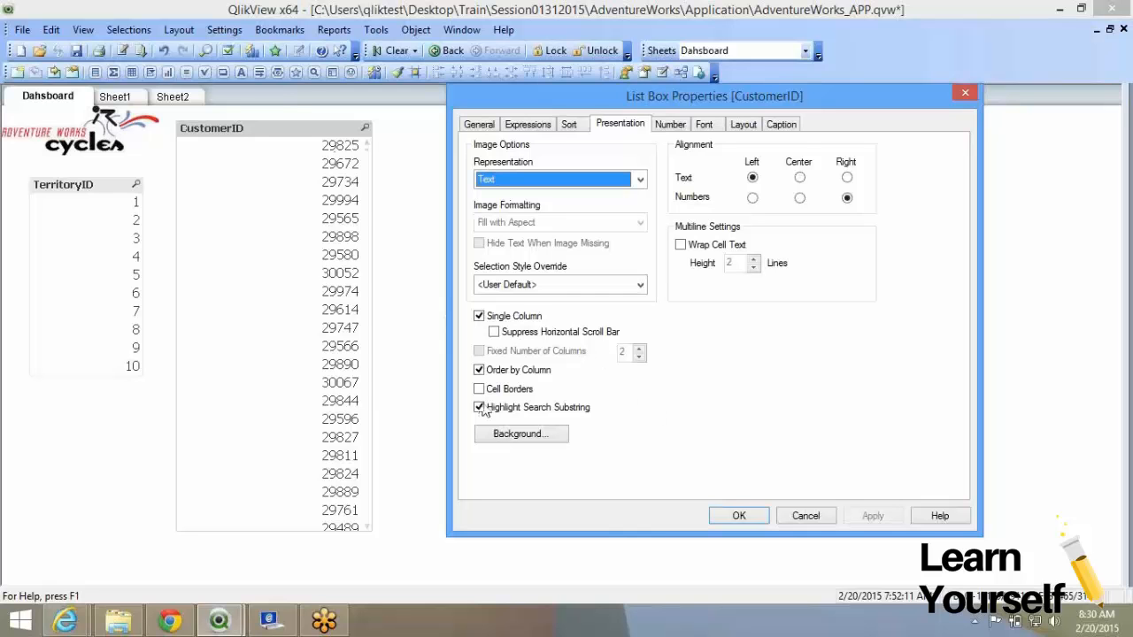
{"action": "left_click", "coordinate": [726, 515]}
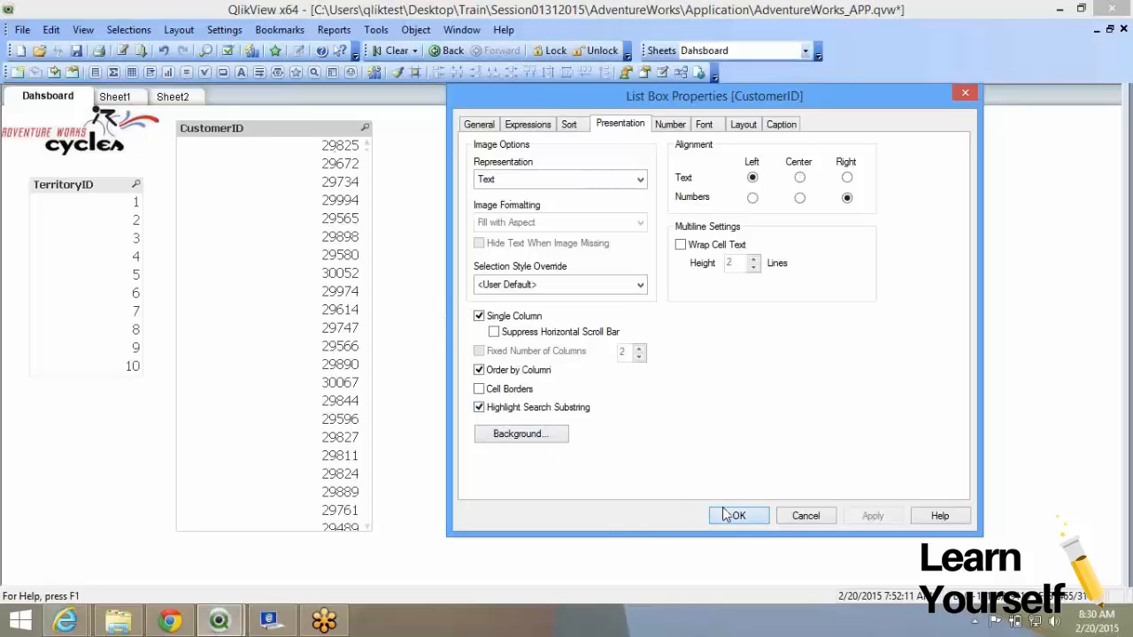
{"action": "left_click_drag", "start_coordinate": [248, 129], "coordinate": [103, 415]}
Bring up the Dashboard sheet's properties from its right-click menu.
{"action": "right_click", "coordinate": [245, 217]}
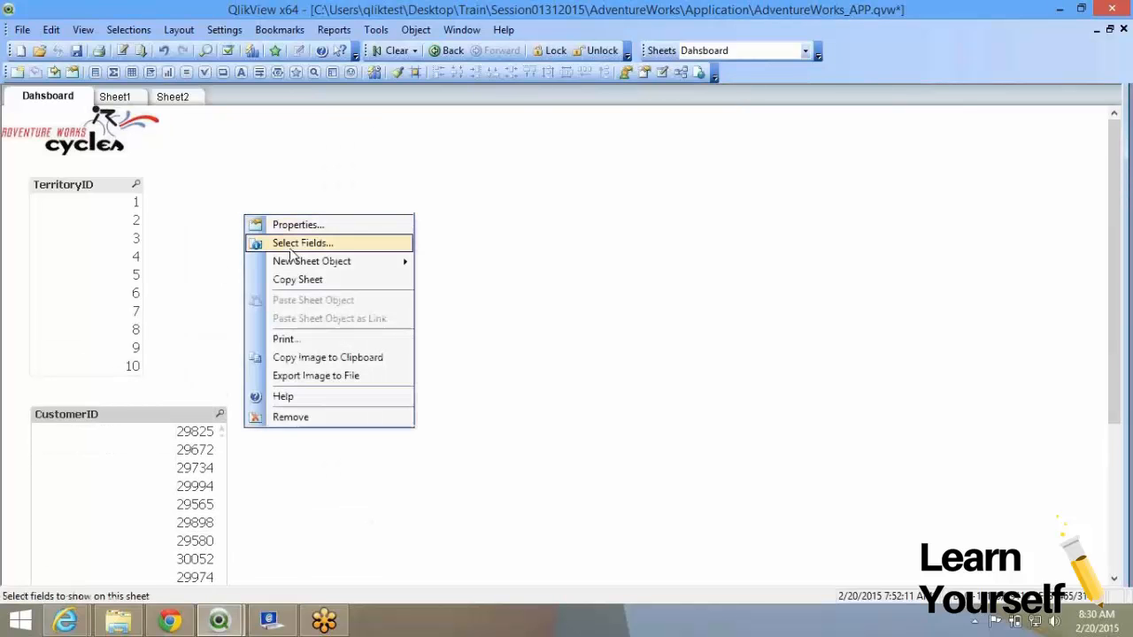
{"action": "left_click", "coordinate": [469, 304]}
{"action": "left_click", "coordinate": [118, 415]}
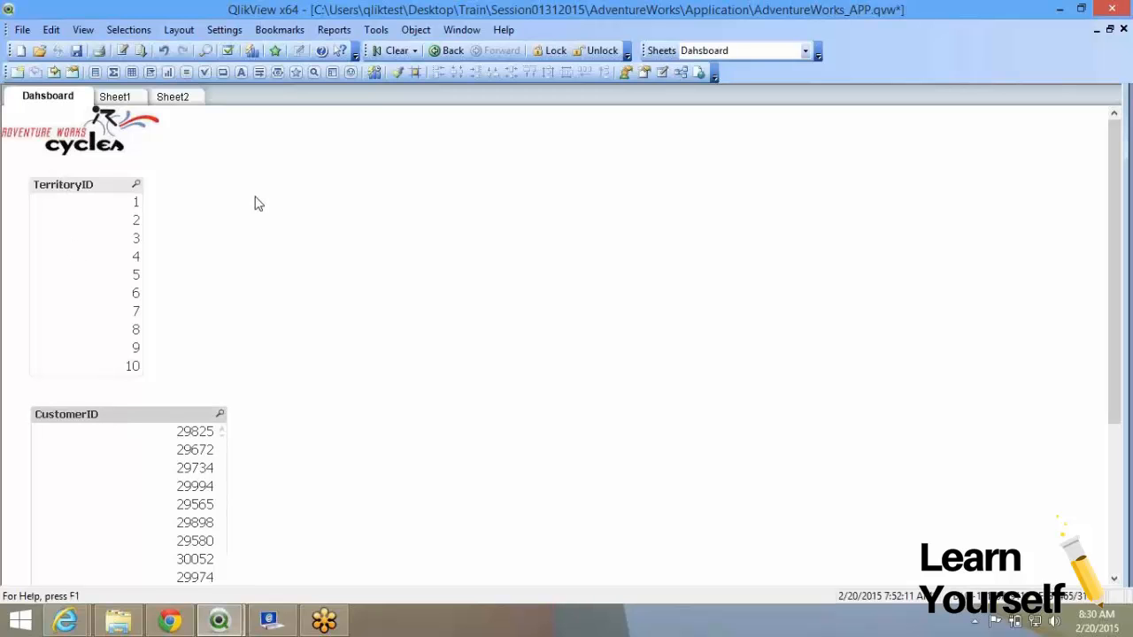
{"action": "right_click", "coordinate": [254, 203]}
{"action": "mouse_move", "coordinate": [321, 244]}
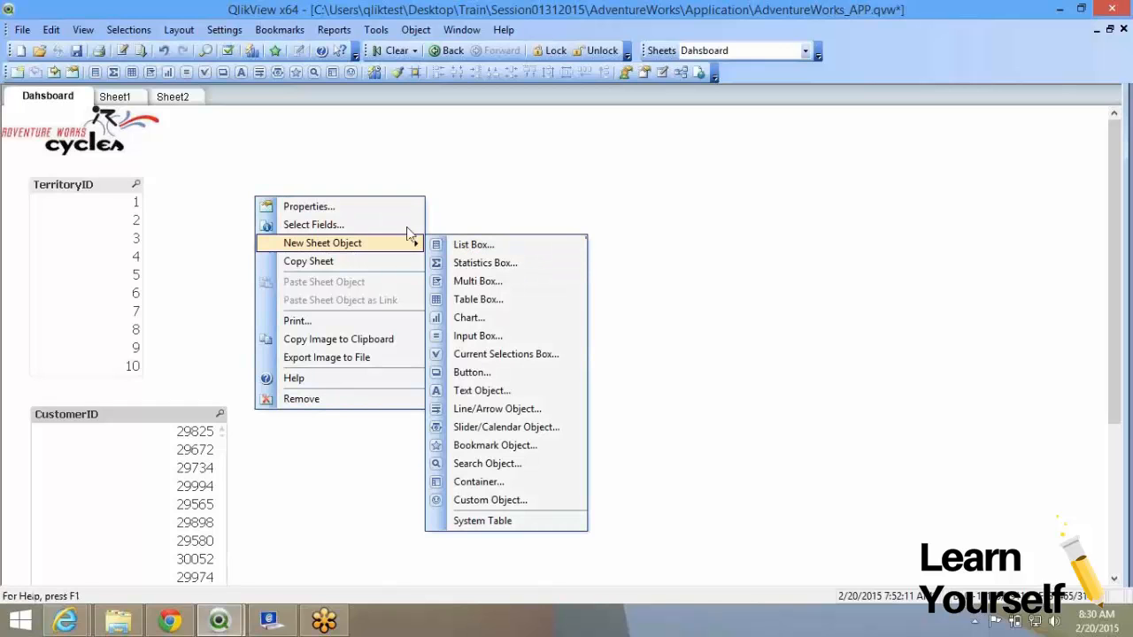
{"action": "left_click", "coordinate": [206, 180]}
{"action": "right_click", "coordinate": [204, 174]}
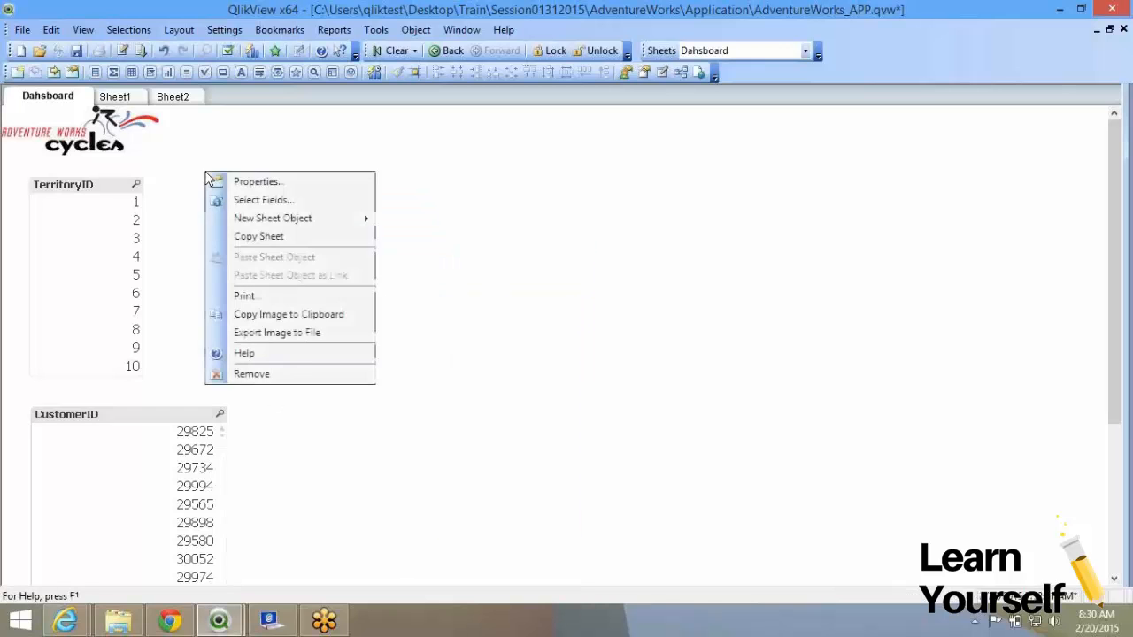
{"action": "right_click", "coordinate": [195, 166]}
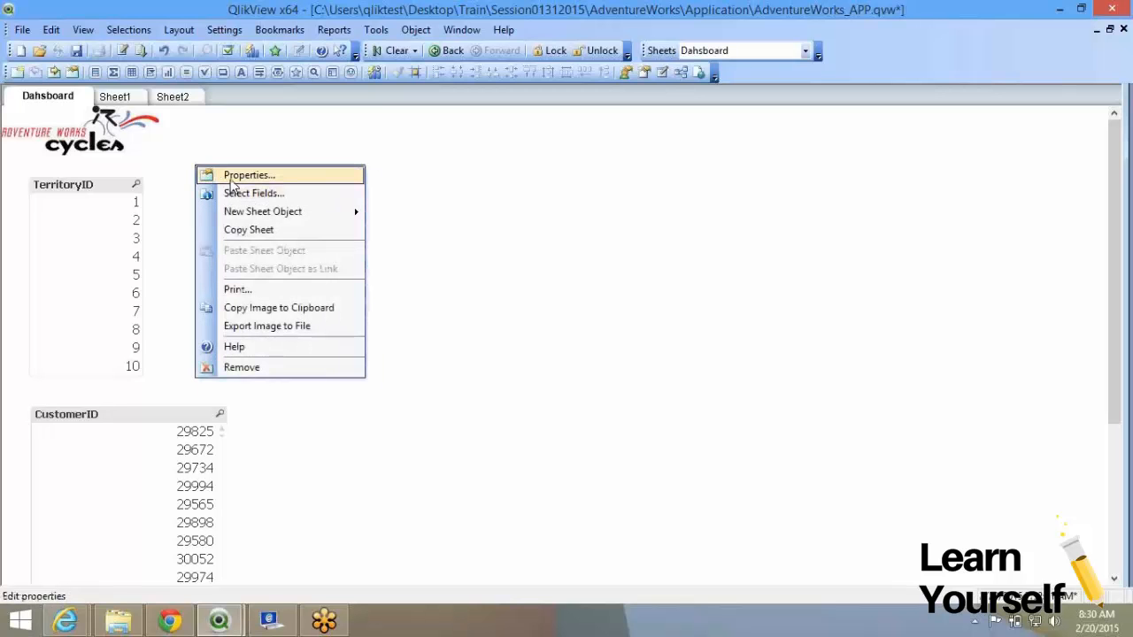
{"action": "left_click", "coordinate": [232, 180]}
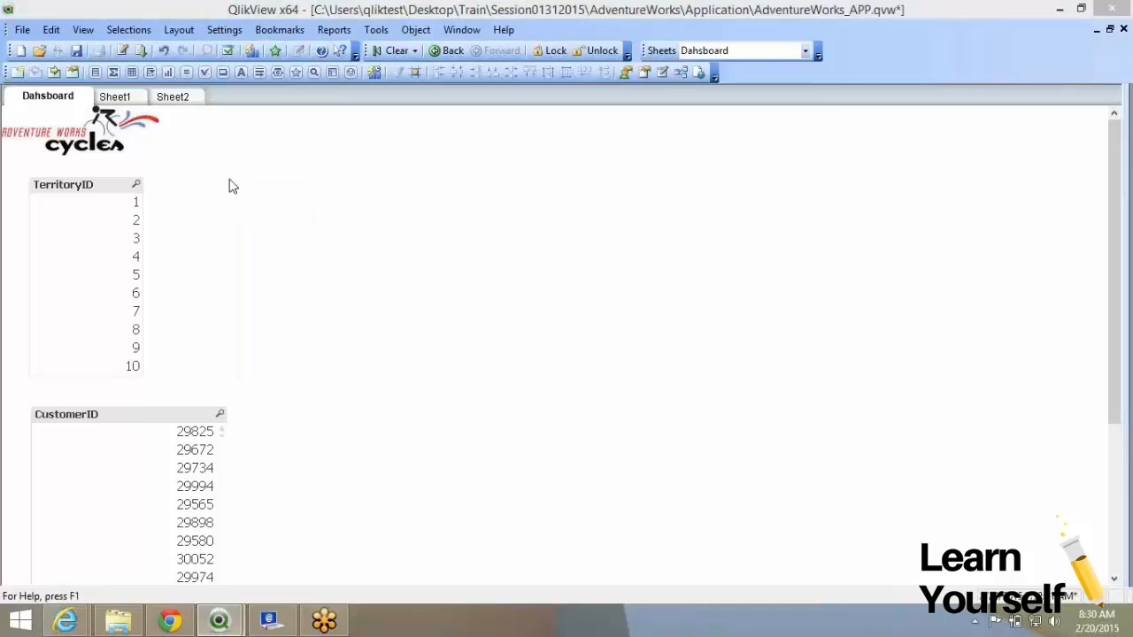
Add Year and Month to the sheet's Fields Displayed in Listboxes and confirm.
{"action": "left_click", "coordinate": [371, 124]}
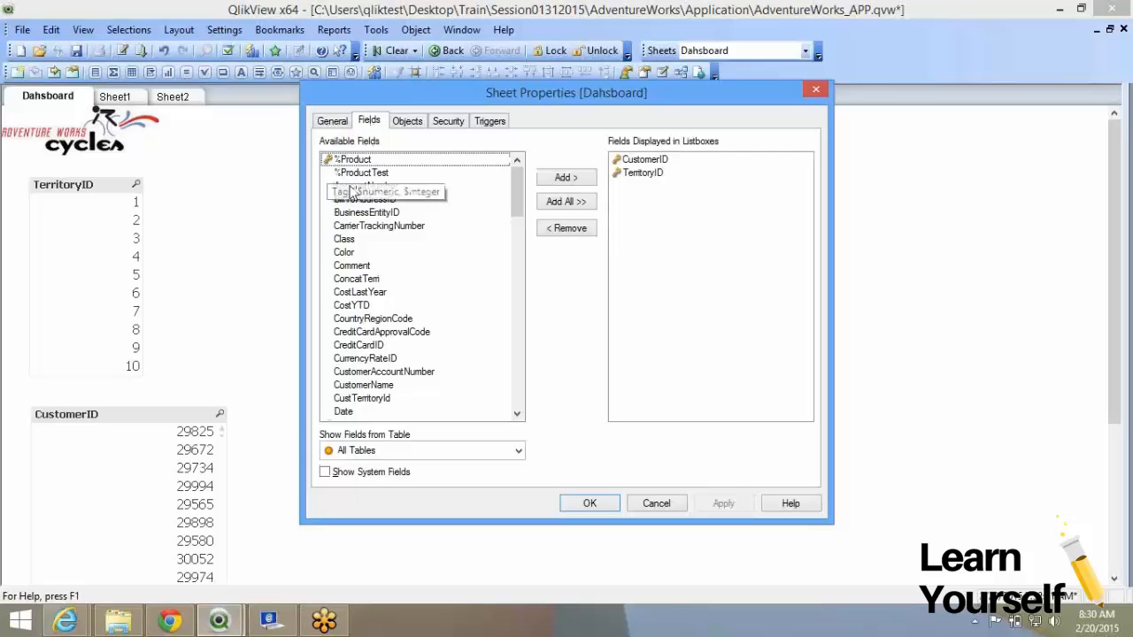
{"action": "left_click_drag", "start_coordinate": [521, 210], "coordinate": [518, 343]}
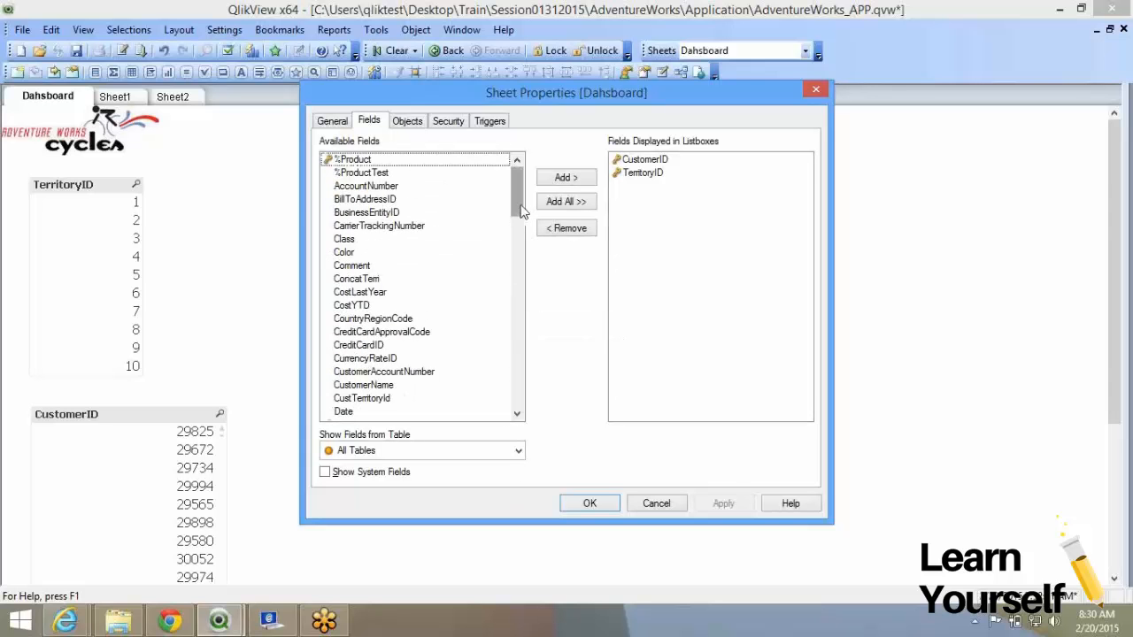
{"action": "scroll", "coordinate": [540, 389], "scroll_direction": "down", "scroll_amount": 20}
{"action": "left_click", "coordinate": [368, 412]}
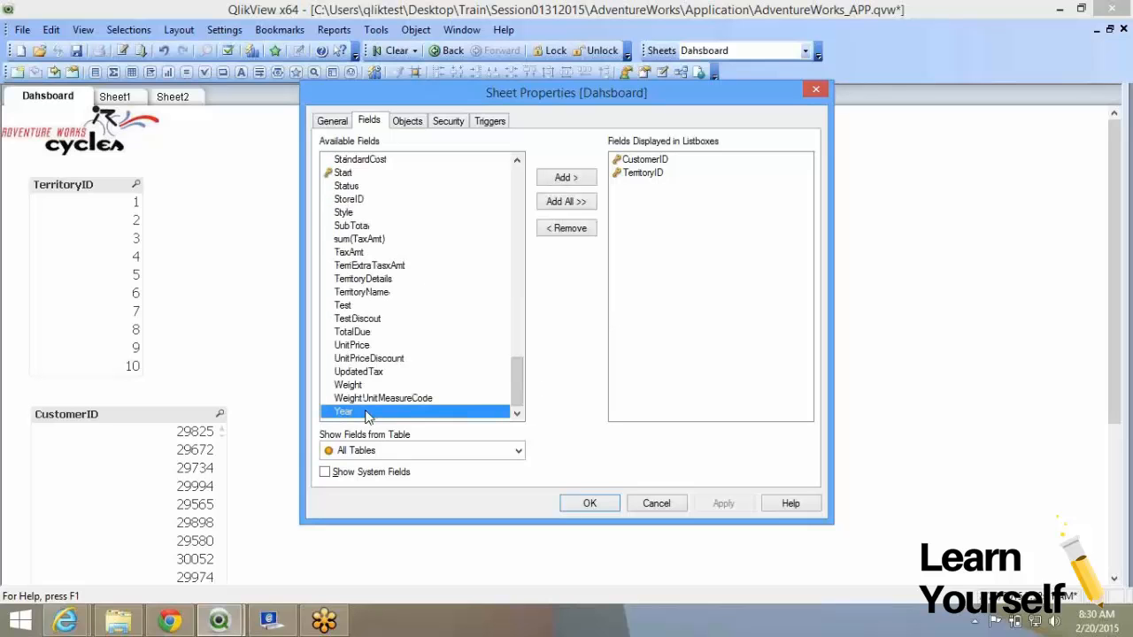
{"action": "left_click", "coordinate": [567, 177]}
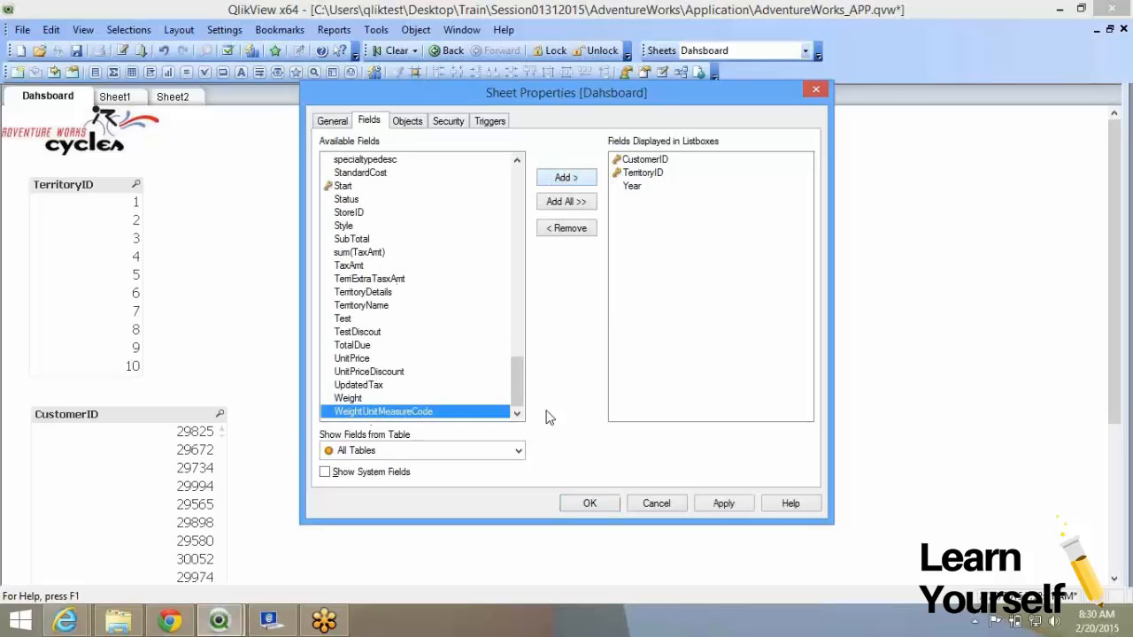
{"action": "left_click_drag", "start_coordinate": [511, 386], "coordinate": [516, 269]}
{"action": "left_click", "coordinate": [390, 279]}
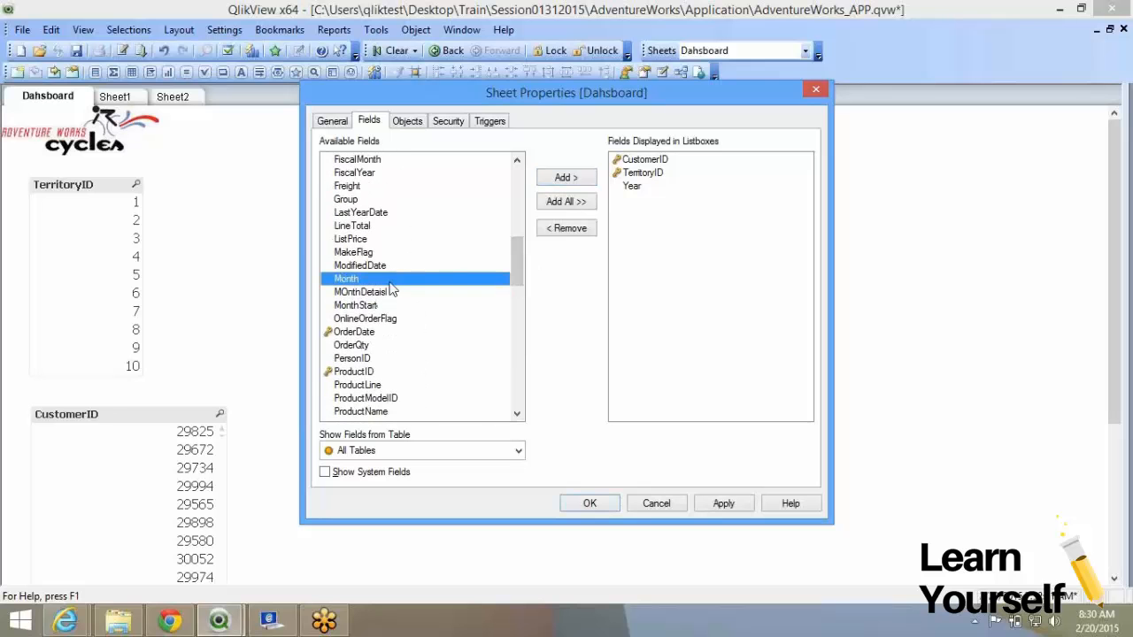
{"action": "left_click", "coordinate": [576, 177]}
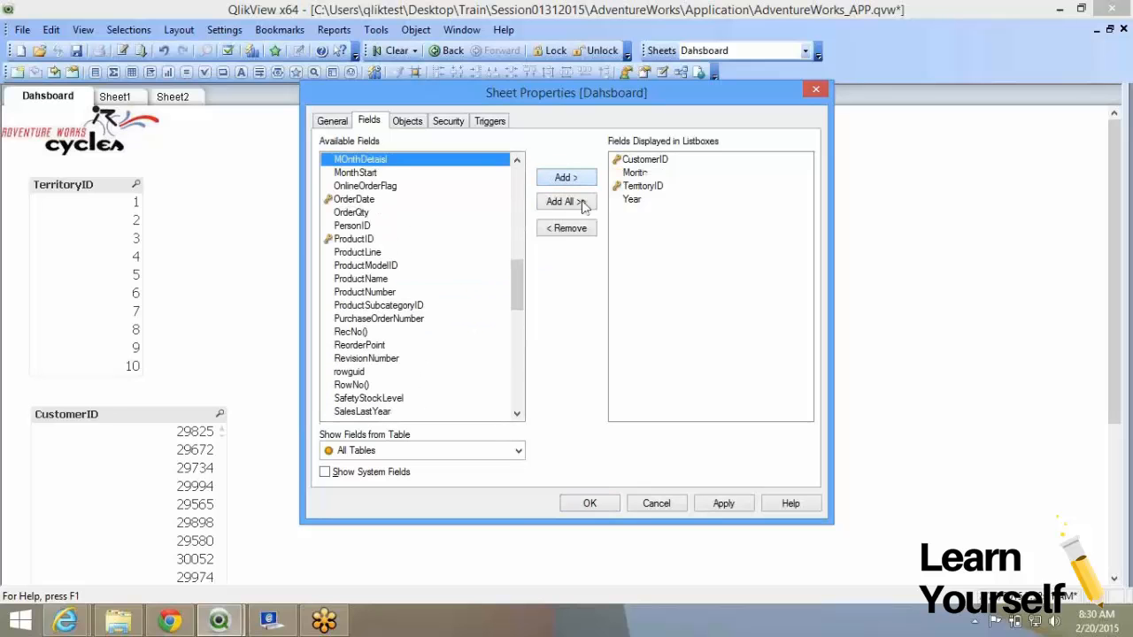
{"action": "left_click", "coordinate": [586, 502]}
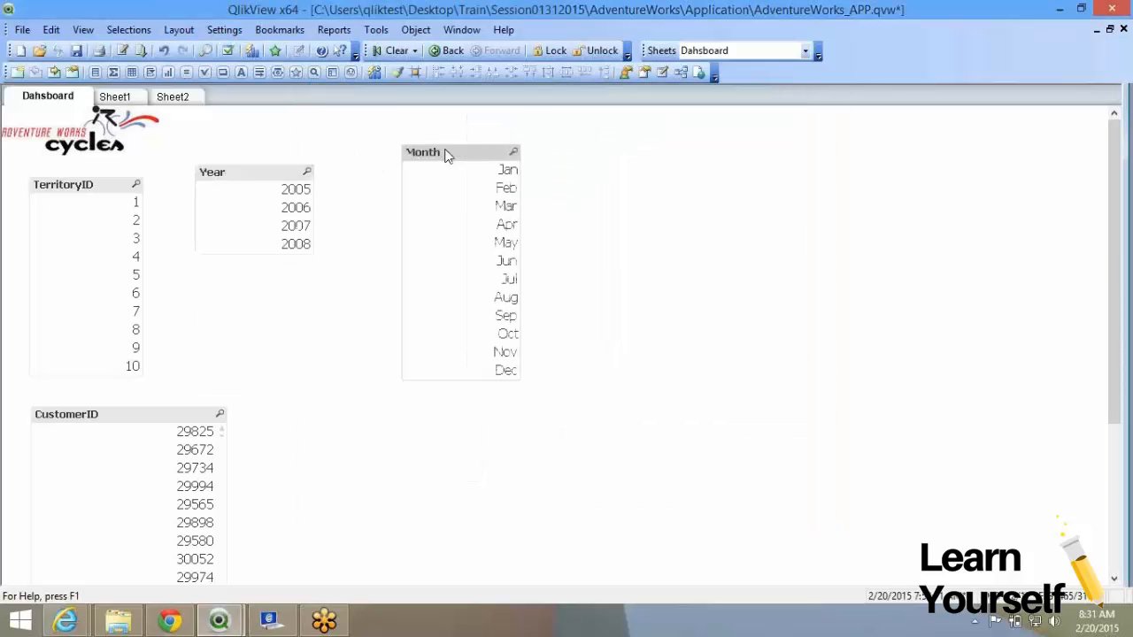
Place Year and Month at the top and make Year a horizontal 2005–2008 row.
{"action": "left_click_drag", "start_coordinate": [247, 177], "coordinate": [274, 136]}
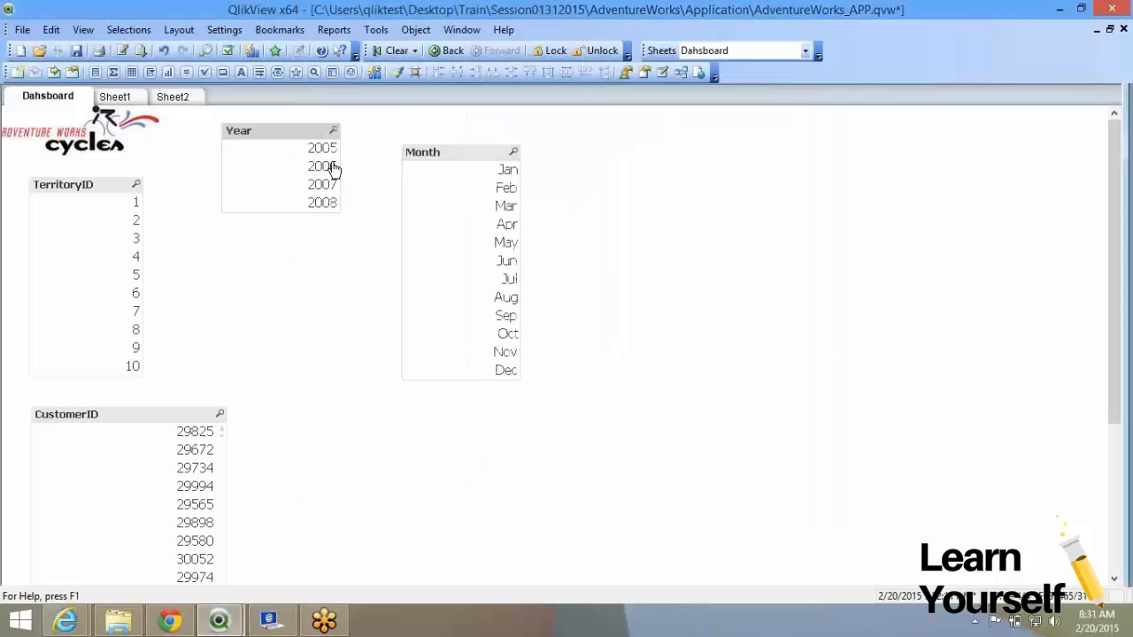
{"action": "left_click_drag", "start_coordinate": [411, 158], "coordinate": [668, 152]}
{"action": "left_click_drag", "start_coordinate": [241, 137], "coordinate": [208, 133]}
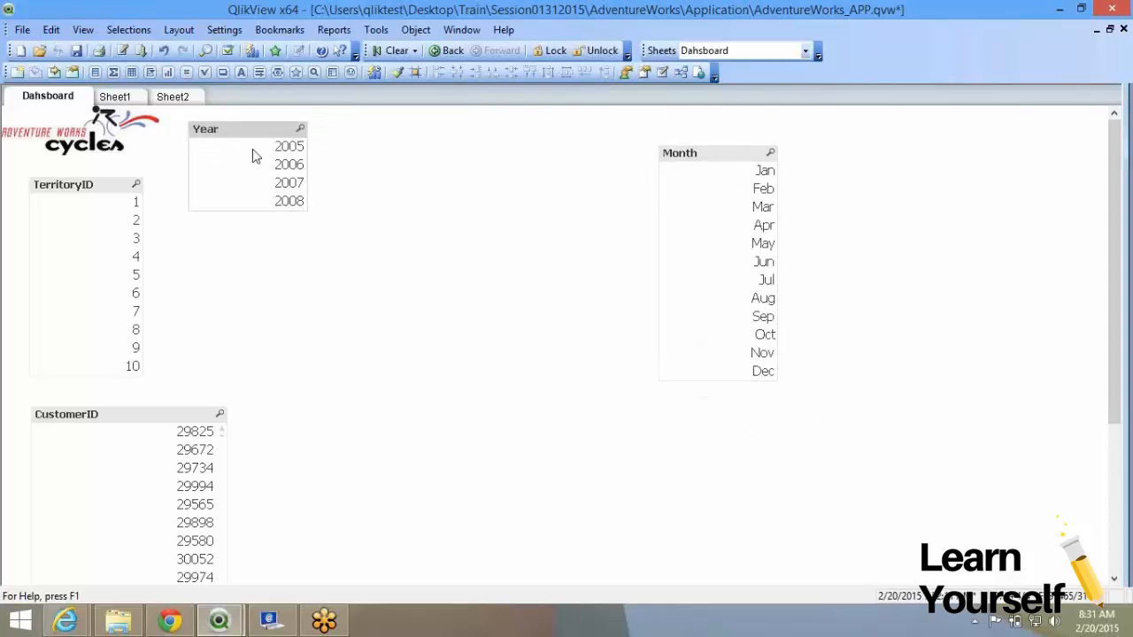
{"action": "left_click", "coordinate": [256, 157]}
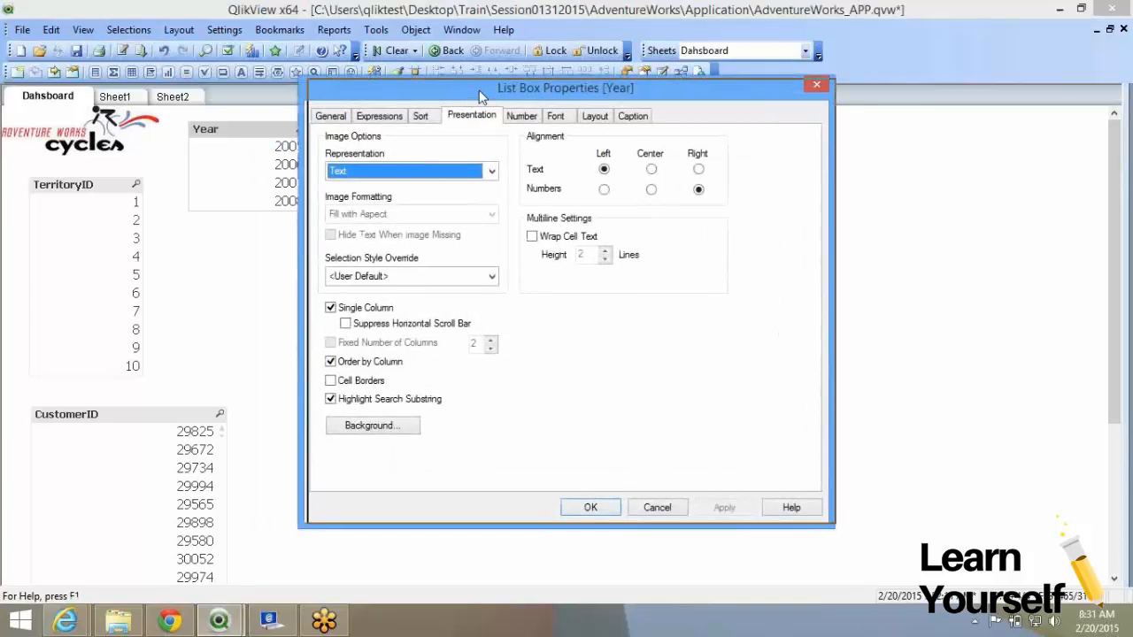
{"action": "left_click_drag", "start_coordinate": [467, 97], "coordinate": [513, 81]}
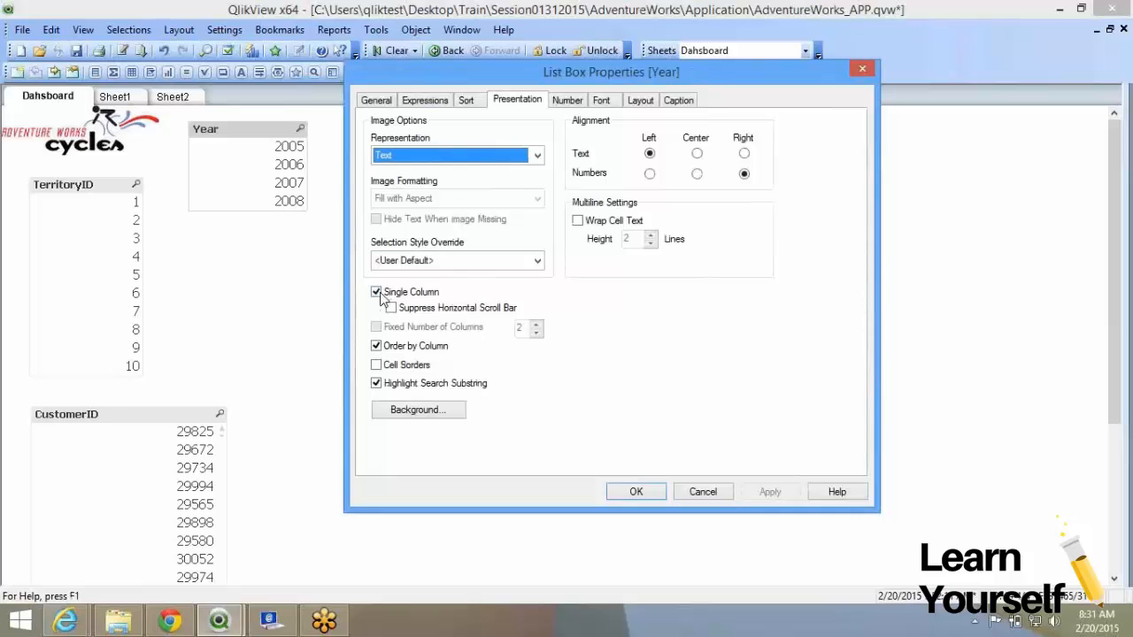
{"action": "left_click", "coordinate": [377, 293]}
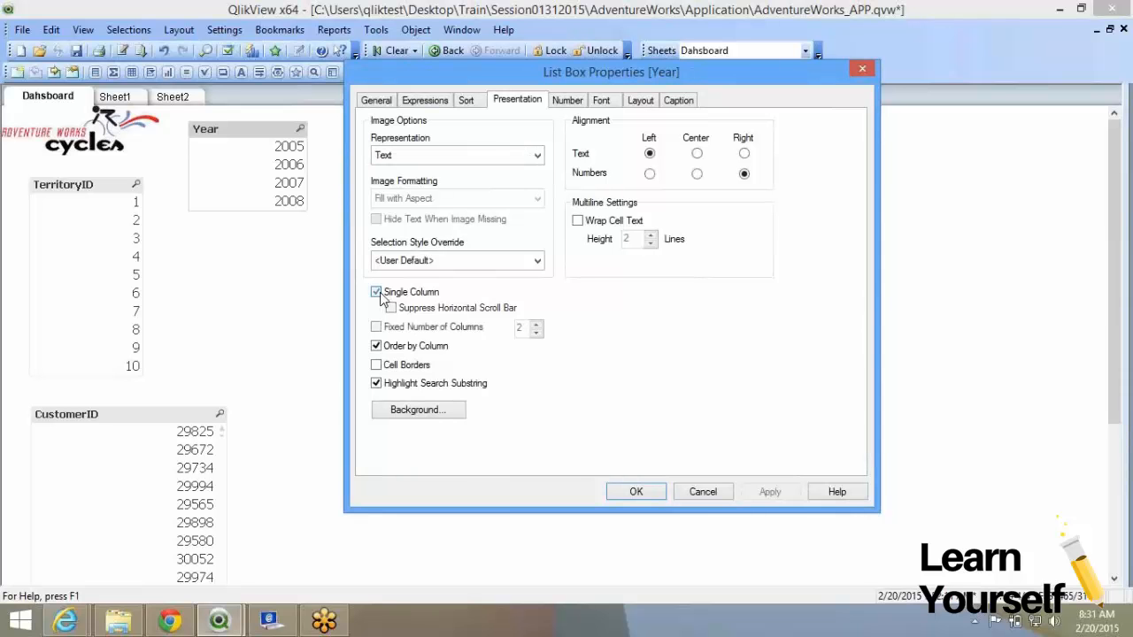
{"action": "left_click", "coordinate": [643, 498]}
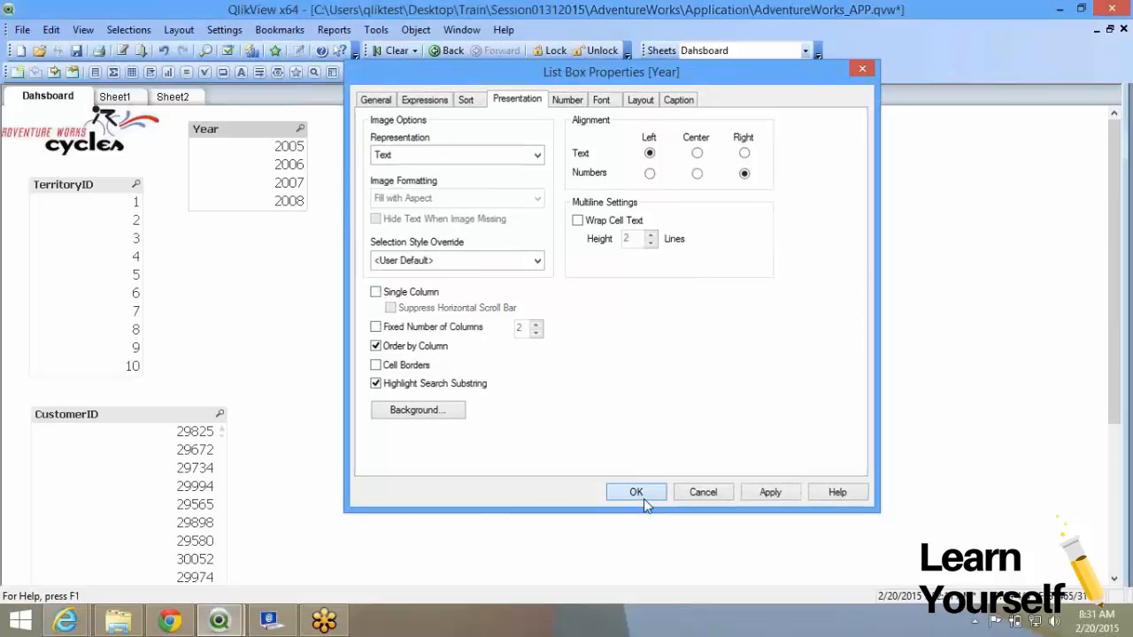
{"action": "left_click_drag", "start_coordinate": [295, 210], "coordinate": [295, 191]}
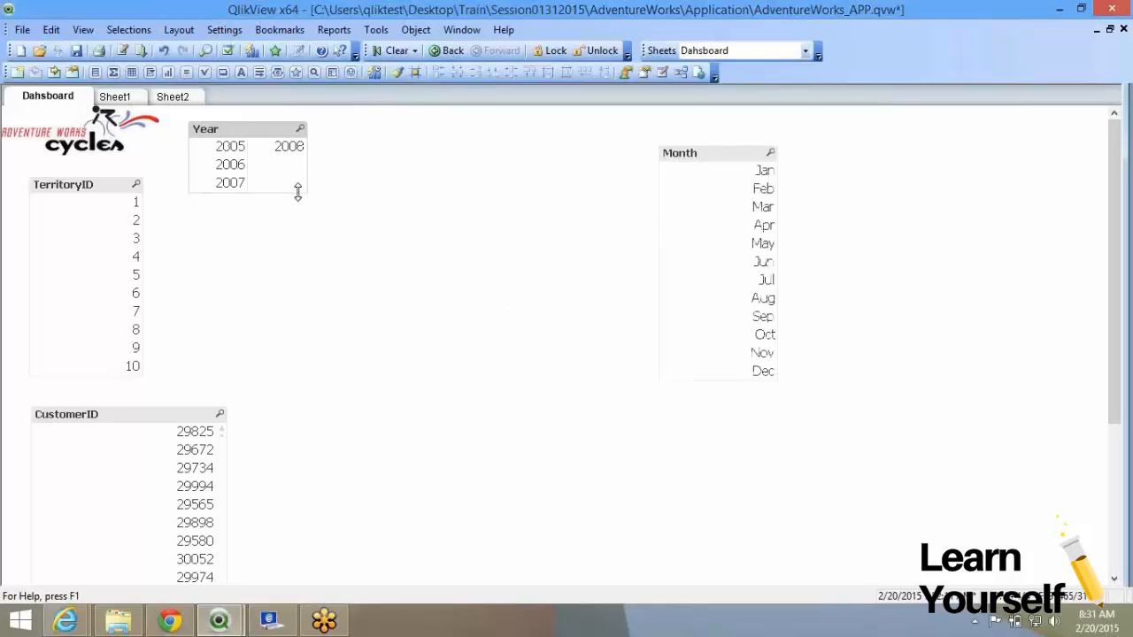
{"action": "left_click_drag", "start_coordinate": [298, 194], "coordinate": [376, 149]}
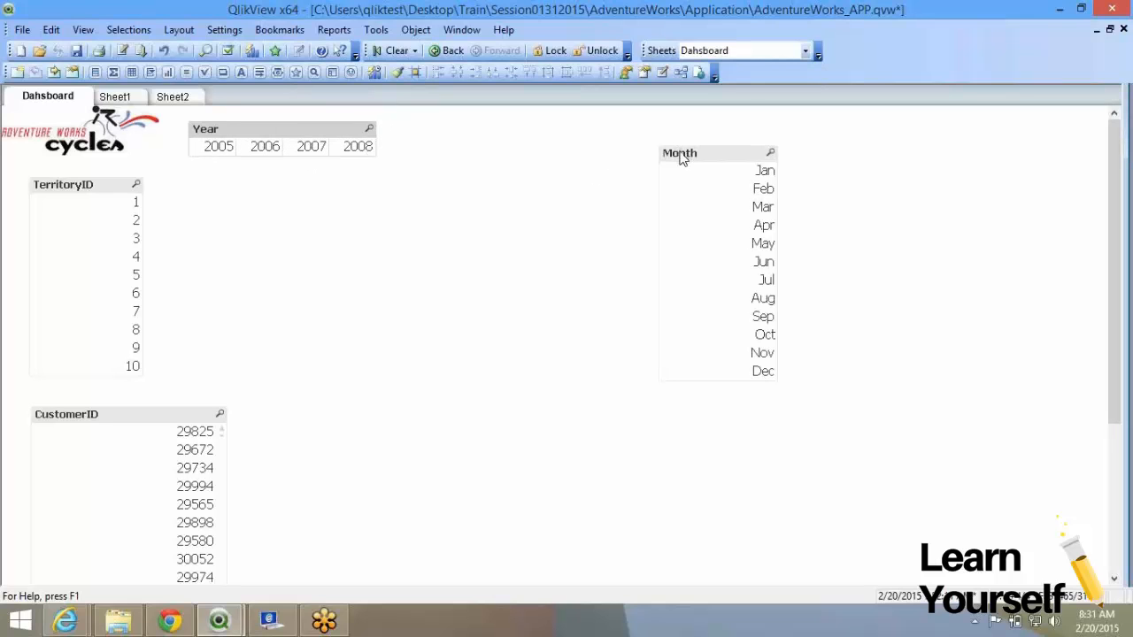
Move Month beside Year, turn off Single Column, and stretch it into a Jan–Dec strip.
{"action": "left_click_drag", "start_coordinate": [680, 158], "coordinate": [423, 132]}
{"action": "right_click", "coordinate": [431, 158]}
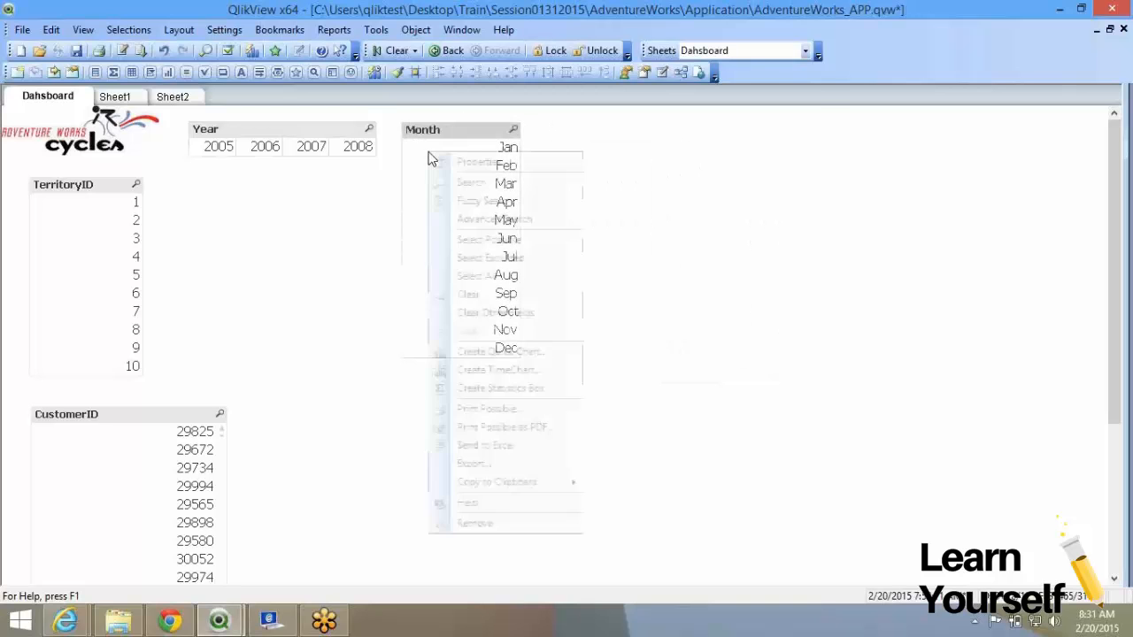
{"action": "left_click", "coordinate": [442, 161]}
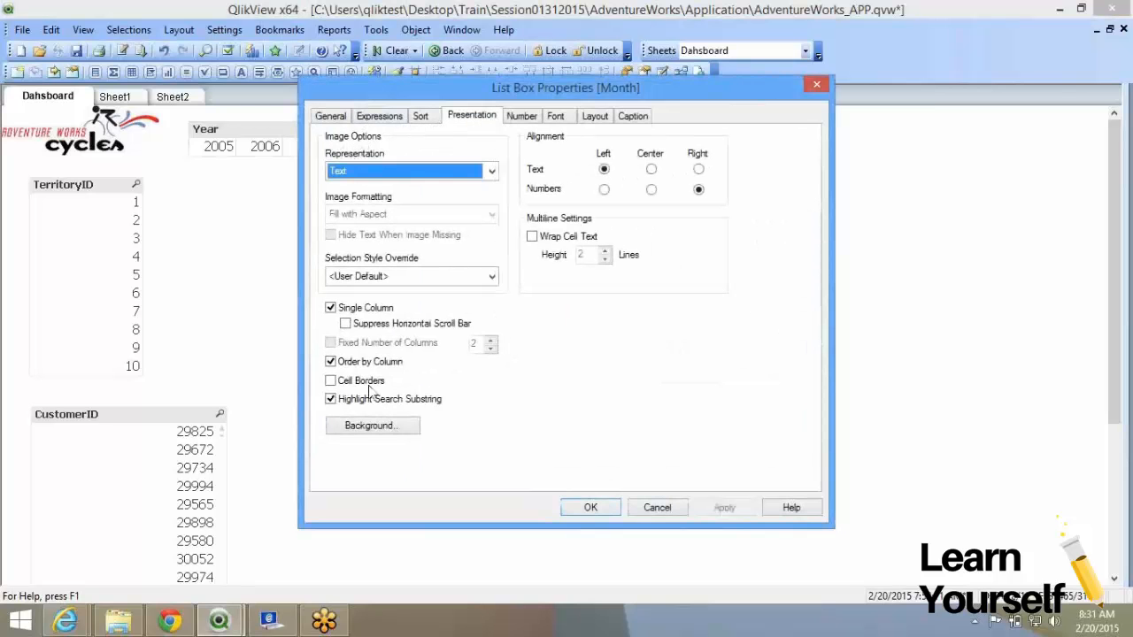
{"action": "left_click", "coordinate": [366, 308]}
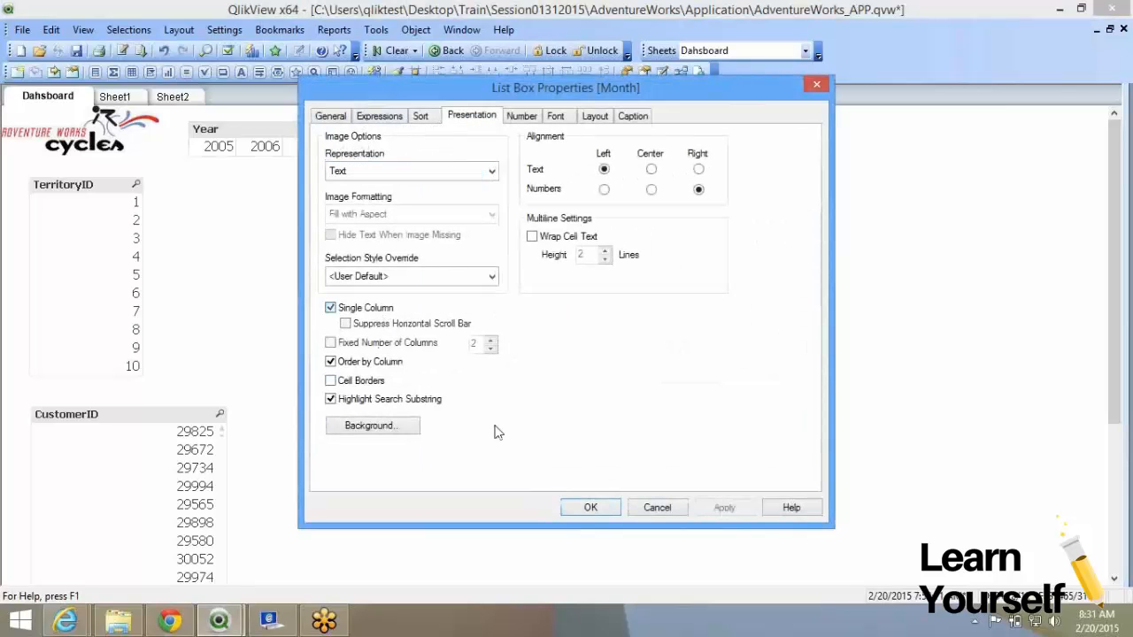
{"action": "left_click", "coordinate": [591, 507]}
{"action": "left_click_drag", "start_coordinate": [513, 354], "coordinate": [804, 150]}
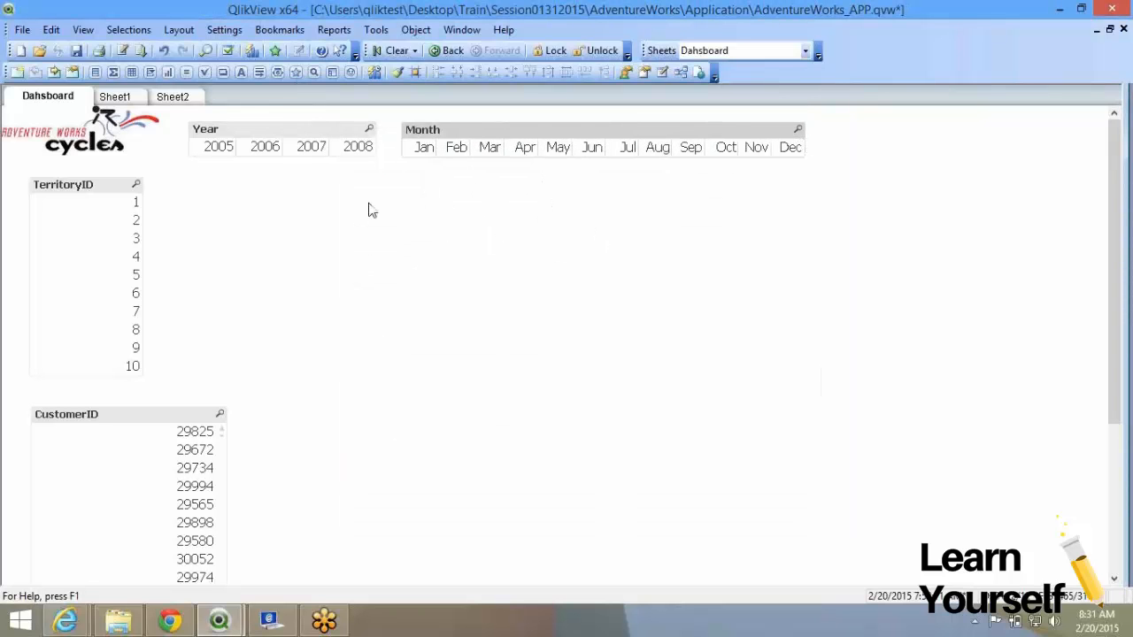
Give the Year list box a fixed column count and resize it.
{"action": "right_click", "coordinate": [273, 148]}
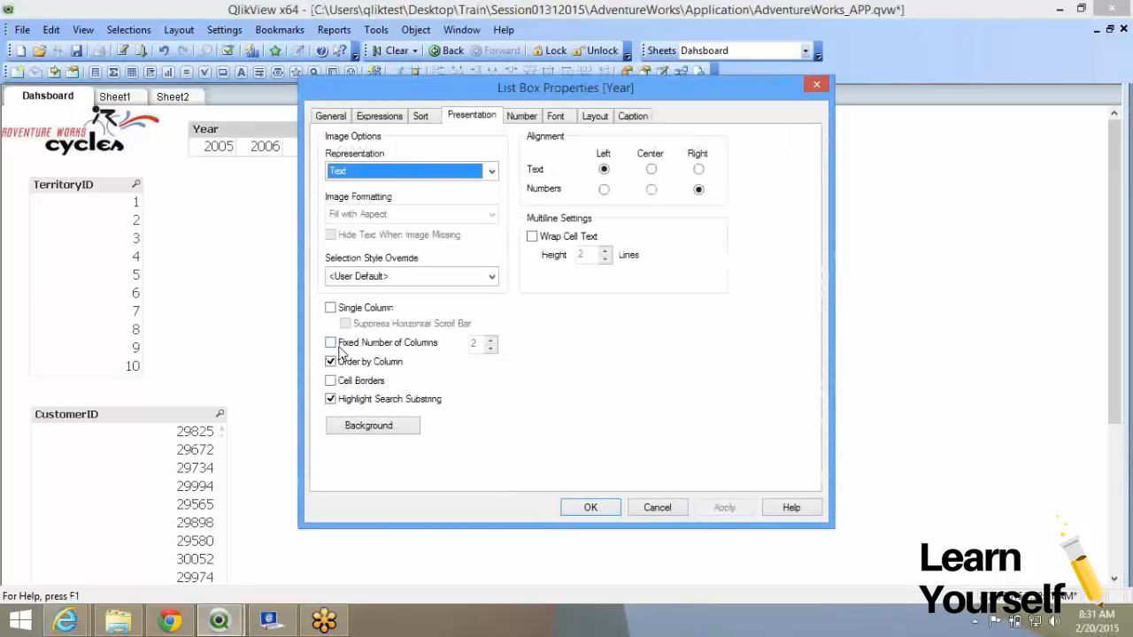
{"action": "left_click", "coordinate": [334, 344]}
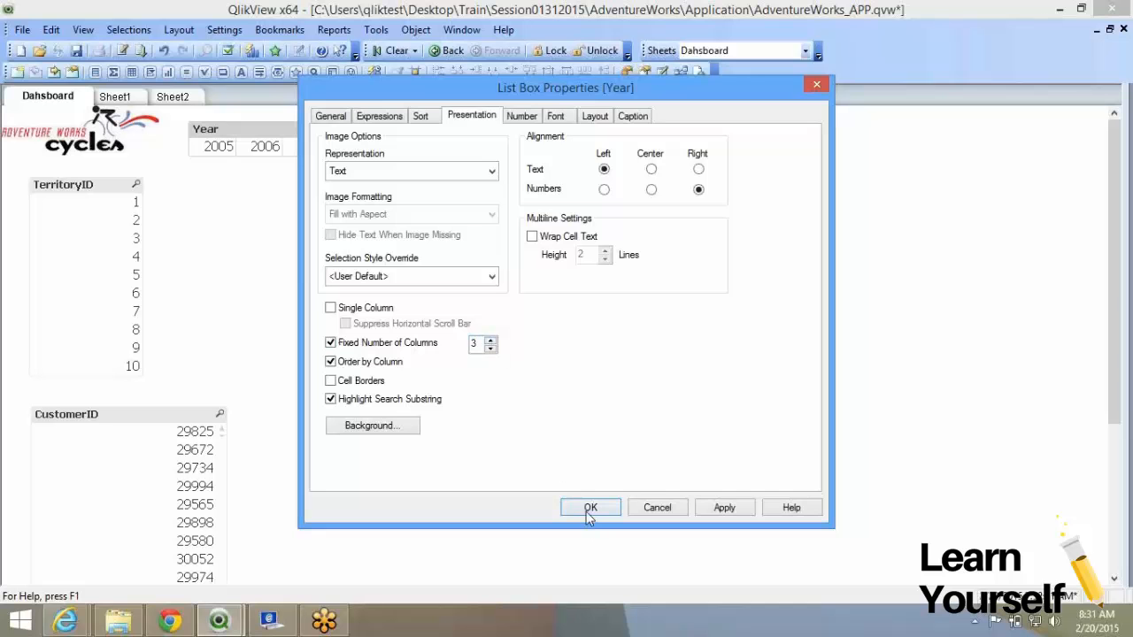
{"action": "key", "text": "Return"}
{"action": "left_click_drag", "start_coordinate": [374, 162], "coordinate": [330, 171]}
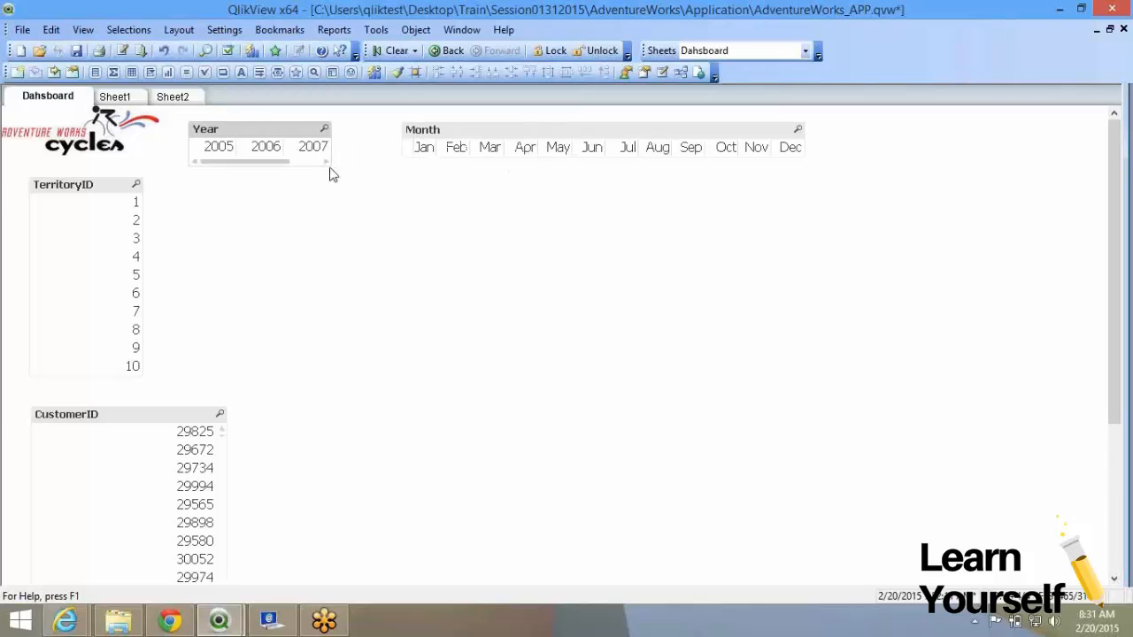
Reshape the Month list box into four columns of three months, Jan–Mar through Oct–Dec.
{"action": "right_click", "coordinate": [299, 150]}
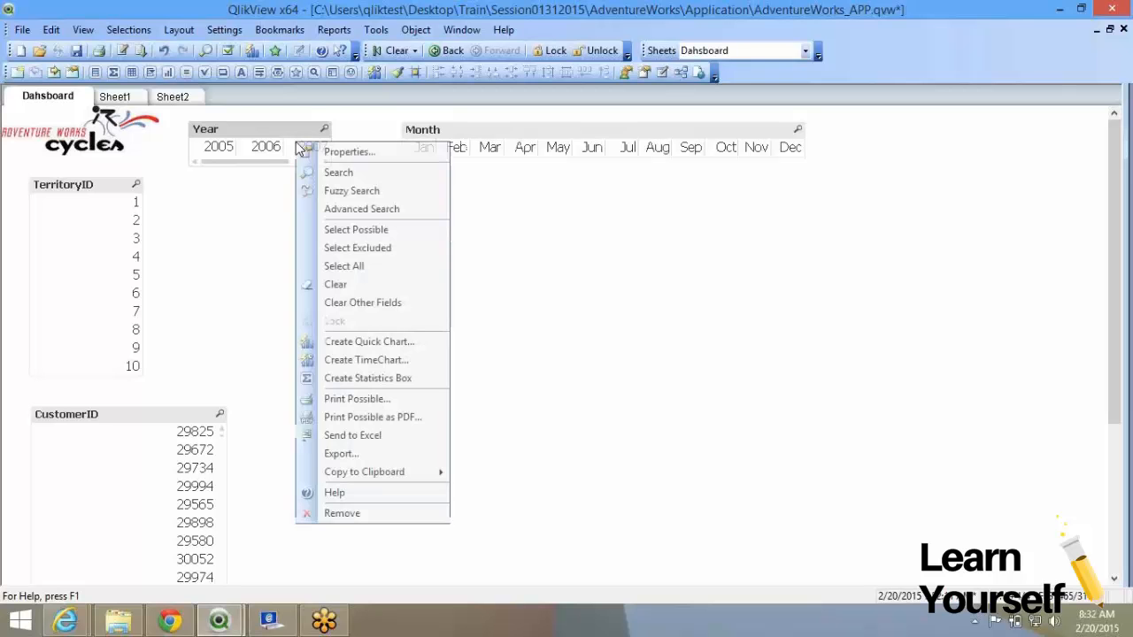
{"action": "left_click", "coordinate": [398, 156]}
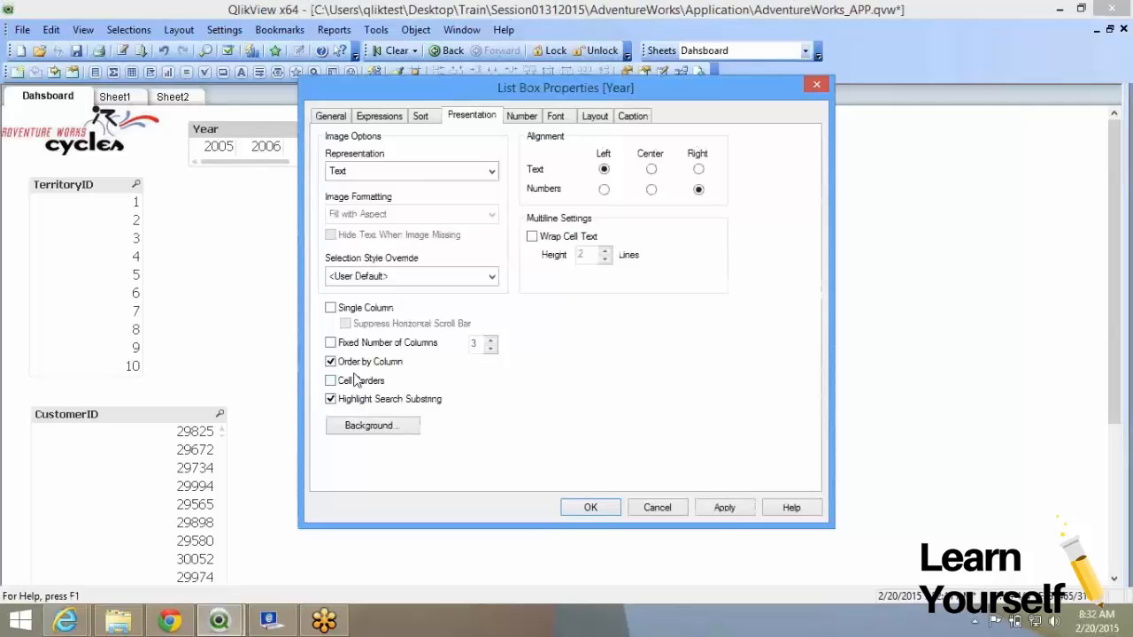
{"action": "left_click", "coordinate": [591, 508]}
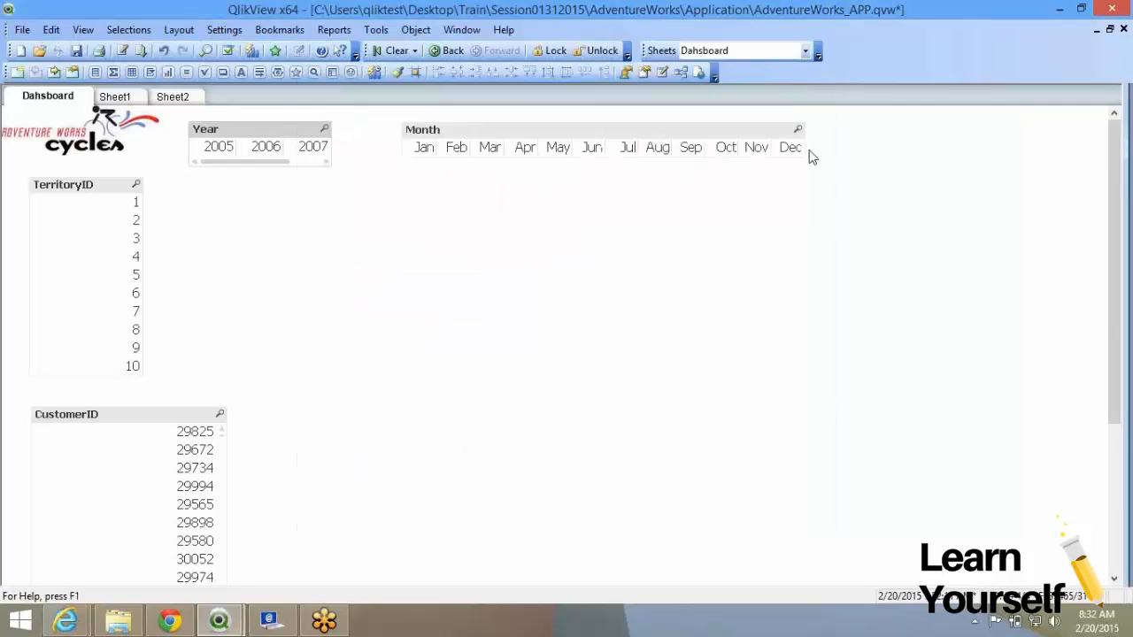
{"action": "left_click_drag", "start_coordinate": [801, 154], "coordinate": [599, 208]}
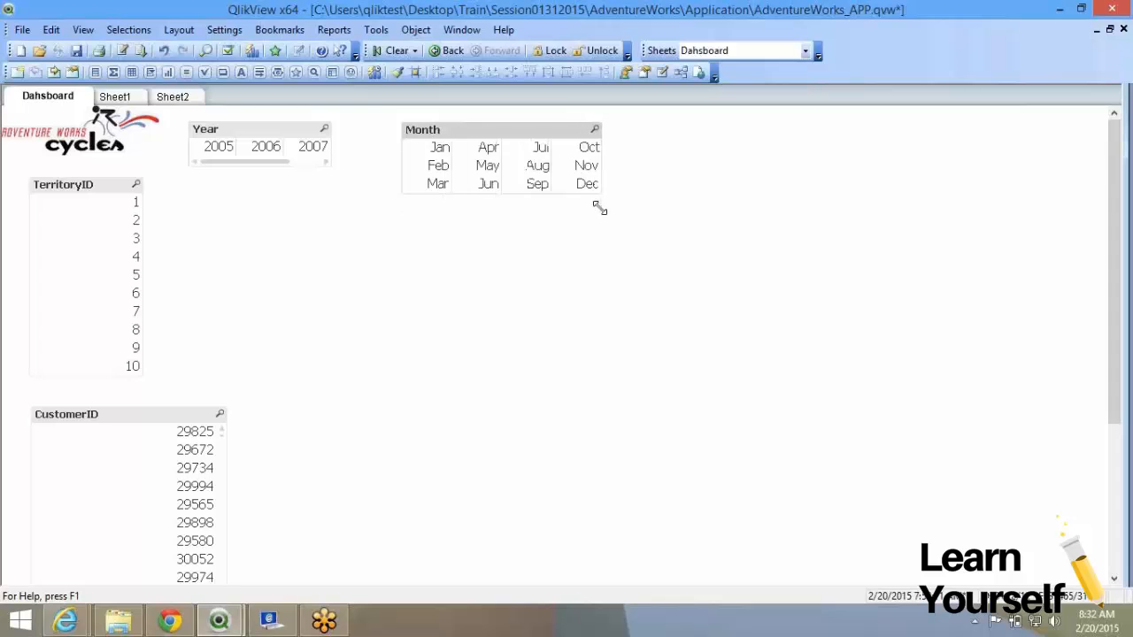
Turn off Order by Column for the Month list box and apply it.
{"action": "right_click", "coordinate": [463, 132]}
{"action": "left_click", "coordinate": [474, 145]}
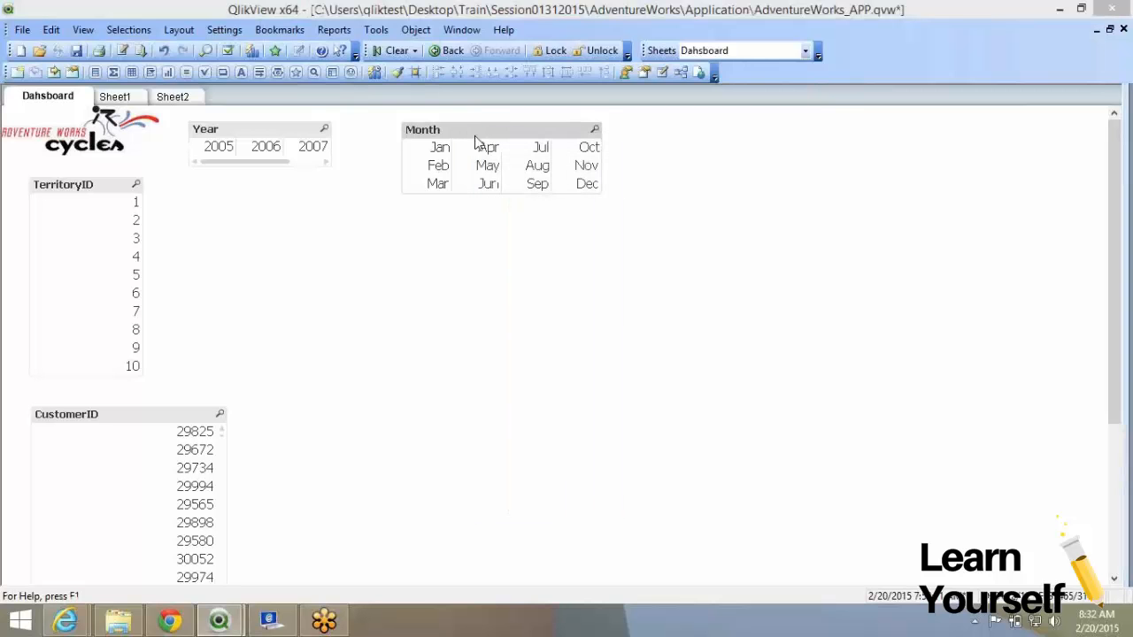
{"action": "left_click_drag", "start_coordinate": [462, 84], "coordinate": [731, 75]}
{"action": "left_click", "coordinate": [625, 346]}
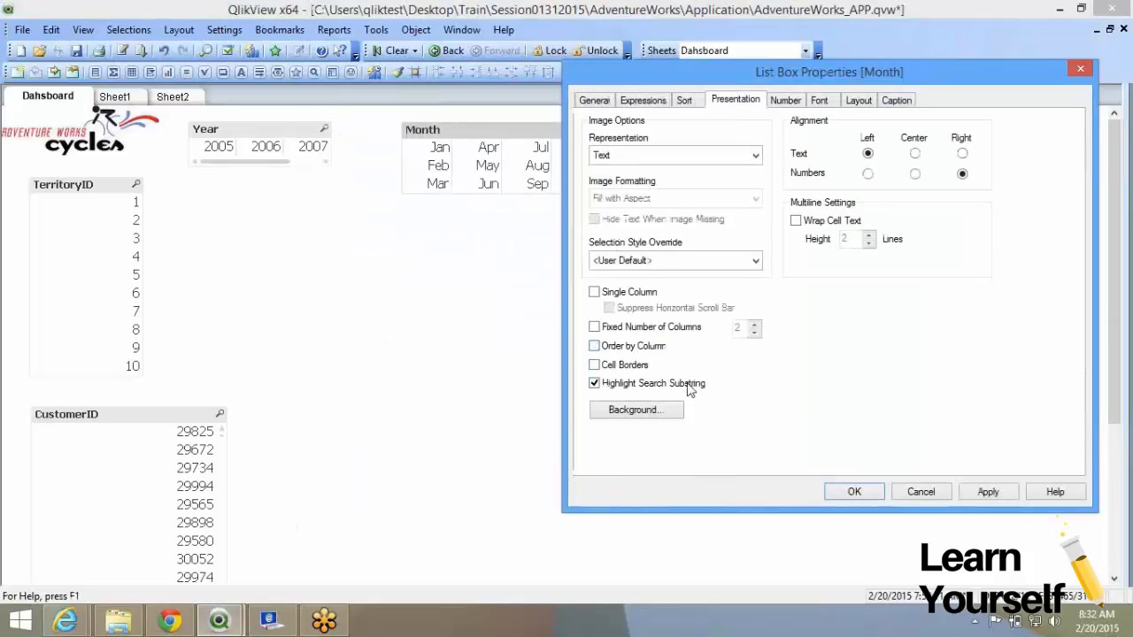
{"action": "left_click", "coordinate": [978, 492]}
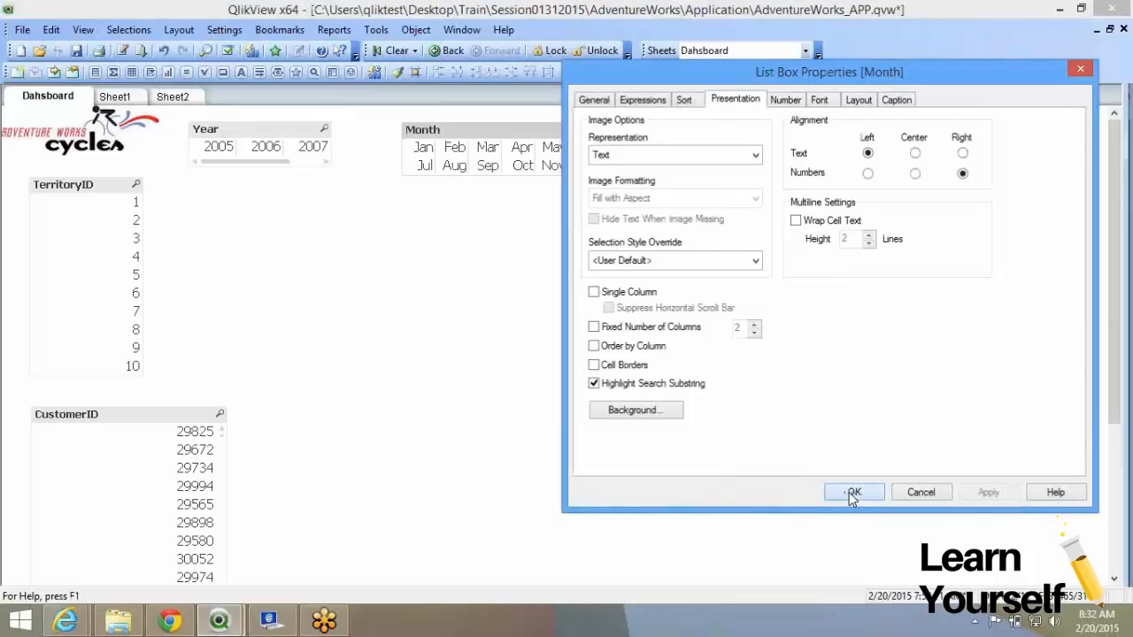
{"action": "left_click", "coordinate": [854, 492]}
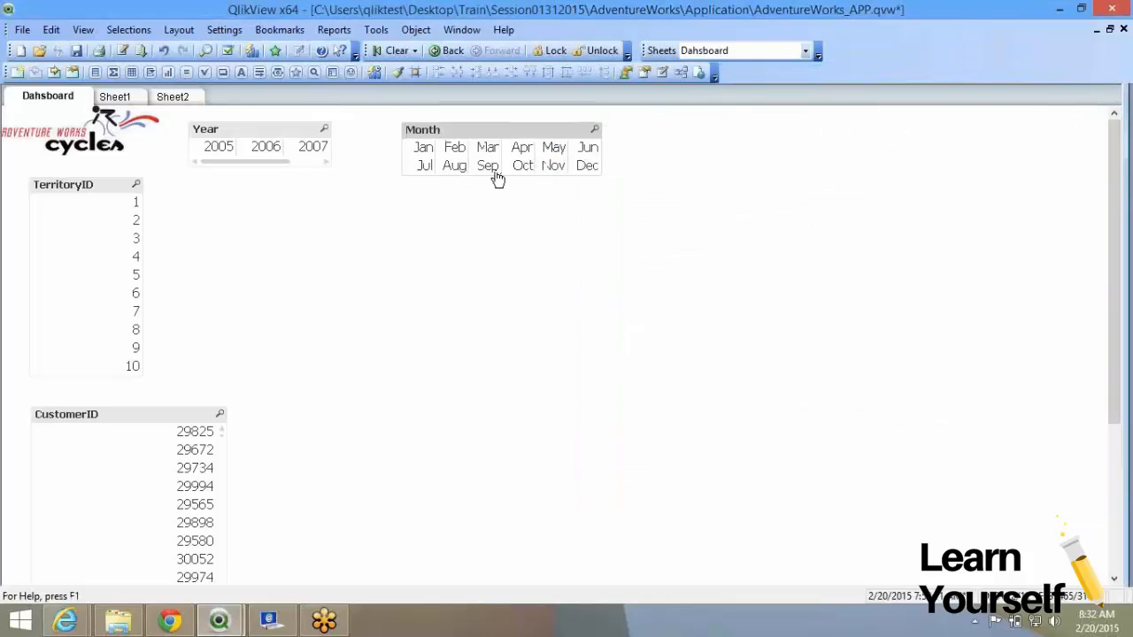
Restore Month column ordering with cell borders, then widen Month and Year so Year shows 2005–2008.
{"action": "right_click", "coordinate": [433, 153]}
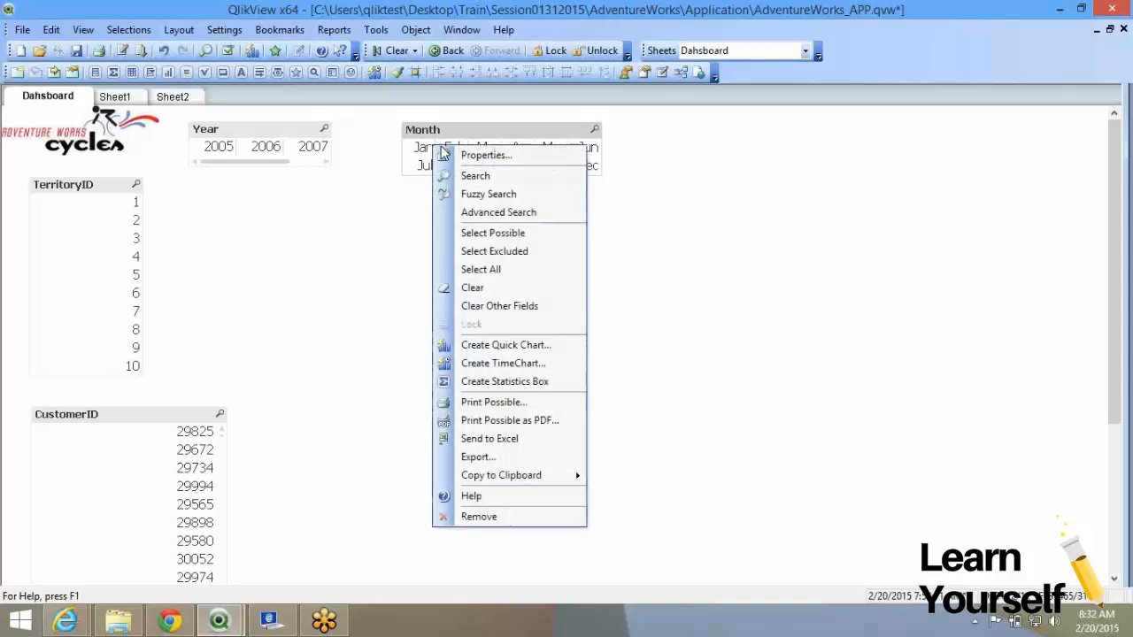
{"action": "left_click", "coordinate": [548, 159]}
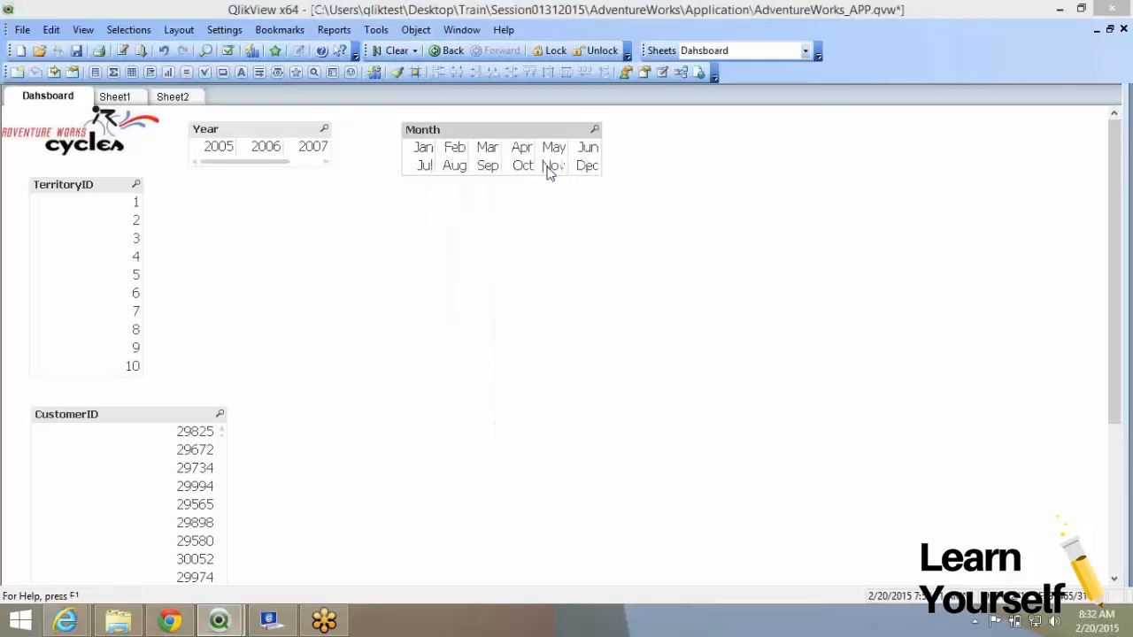
{"action": "left_click", "coordinate": [370, 362]}
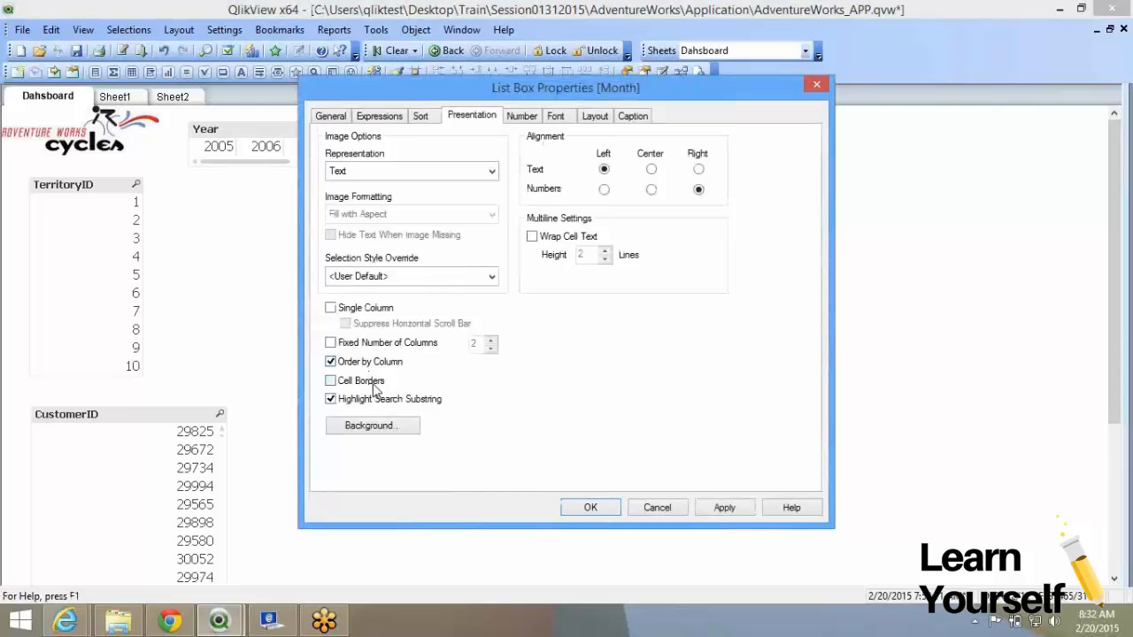
{"action": "left_click", "coordinate": [363, 381]}
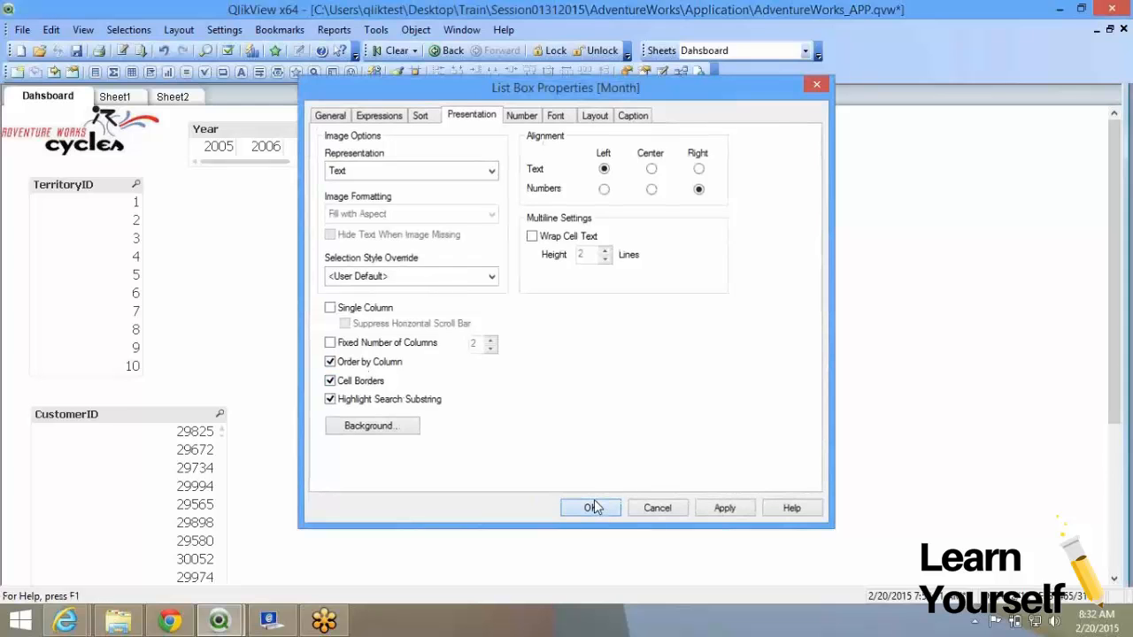
{"action": "left_click", "coordinate": [594, 505]}
{"action": "left_click_drag", "start_coordinate": [776, 131], "coordinate": [852, 152]}
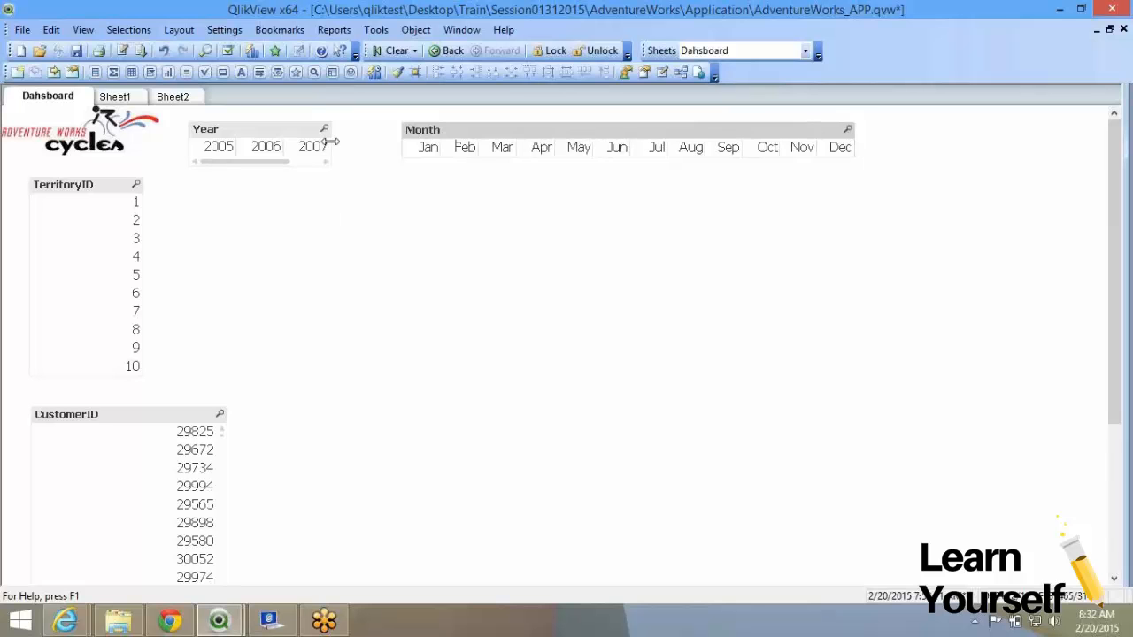
{"action": "left_click_drag", "start_coordinate": [331, 143], "coordinate": [387, 141]}
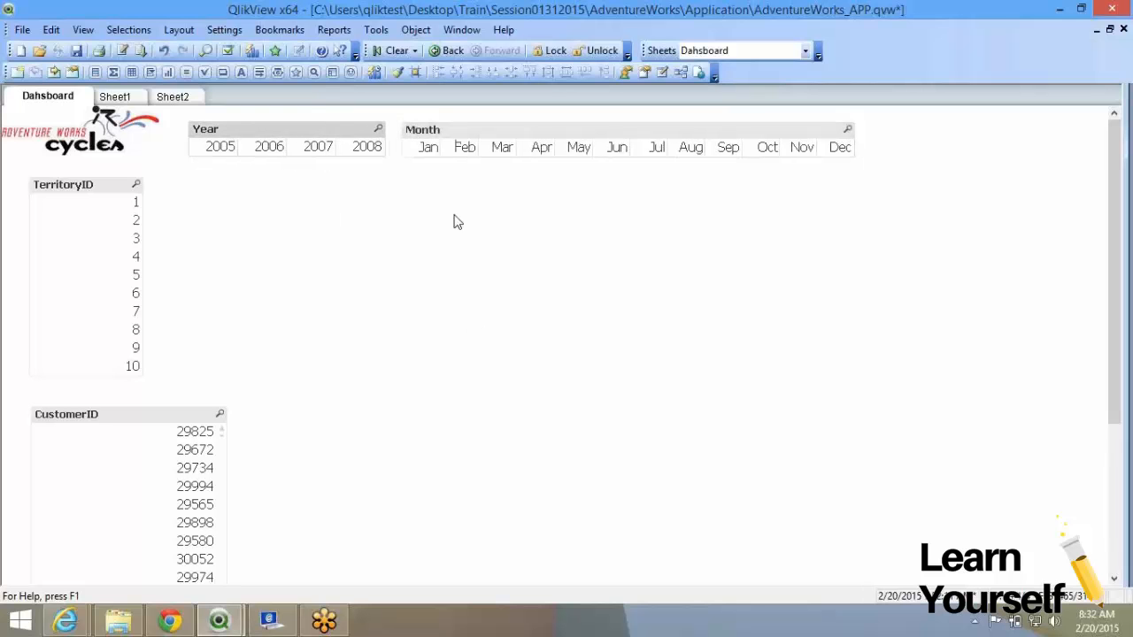
Open the Month list box properties and close them without changes.
{"action": "right_click", "coordinate": [469, 146]}
{"action": "left_click", "coordinate": [485, 155]}
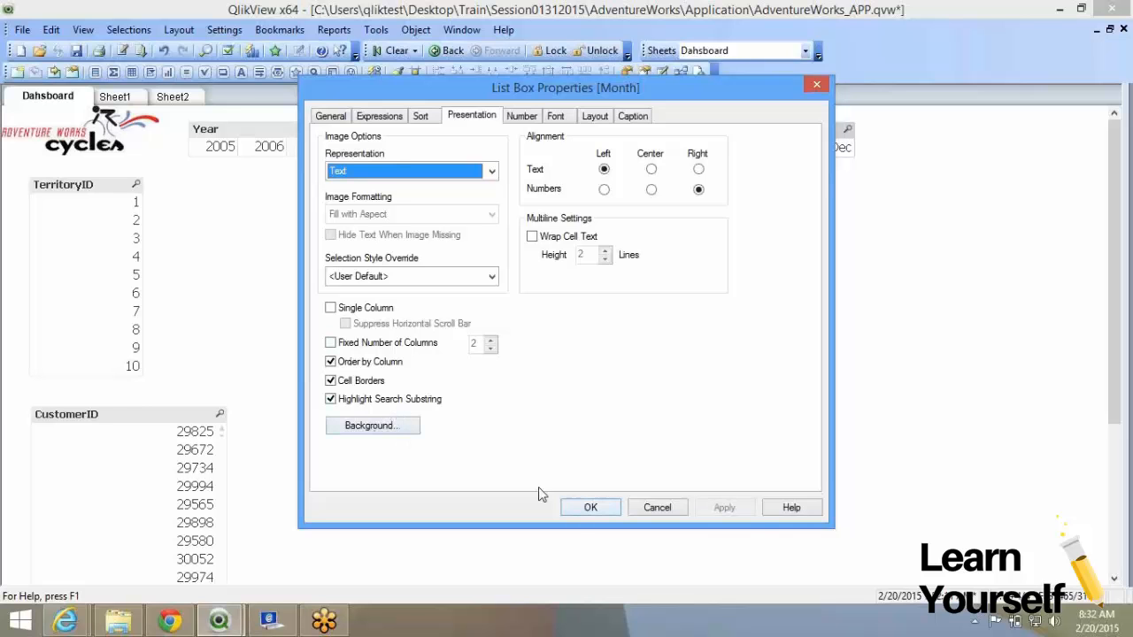
{"action": "left_click", "coordinate": [590, 508]}
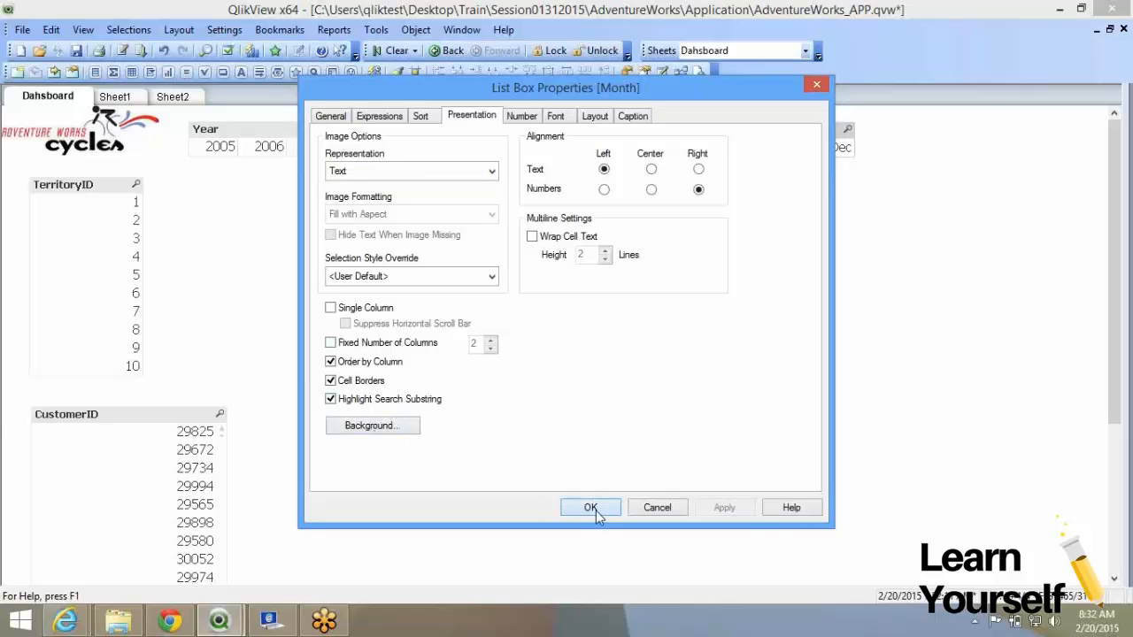
Search CustomerID for 23, clear the search, and select then deselect year 2007.
{"action": "left_click", "coordinate": [220, 414]}
{"action": "type", "text": "23*"}
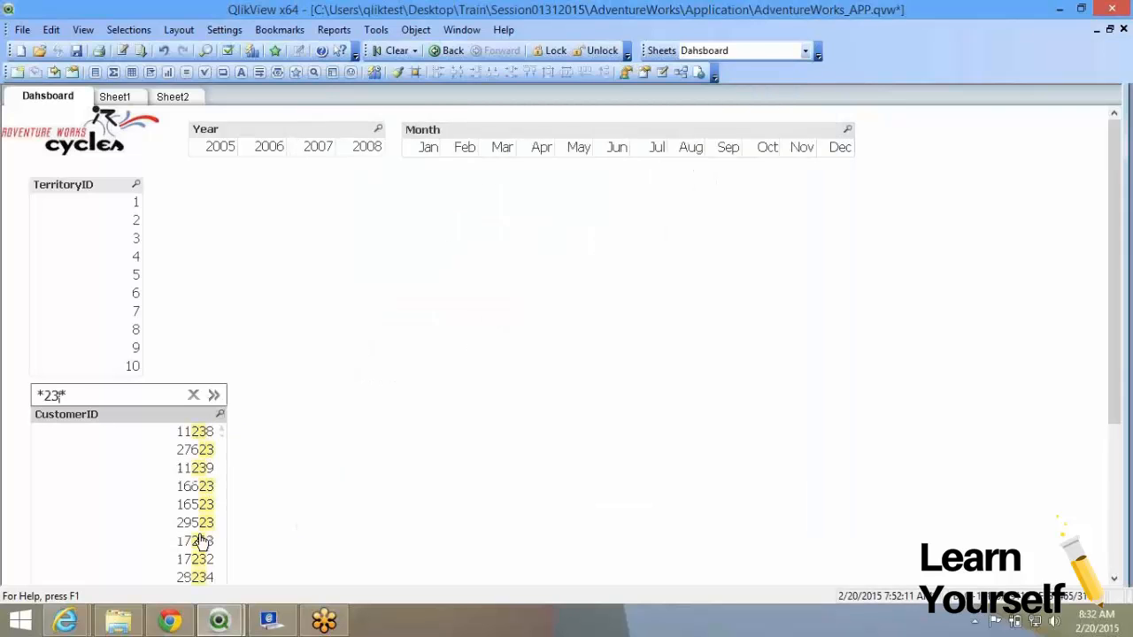
{"action": "left_click", "coordinate": [259, 352]}
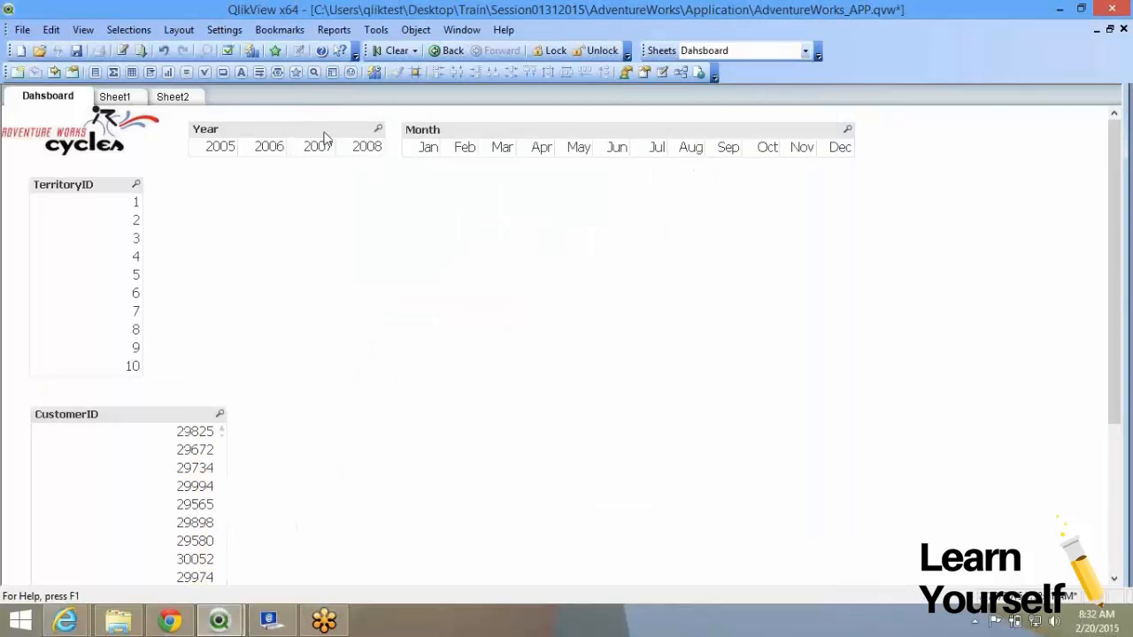
{"action": "left_click", "coordinate": [336, 147]}
{"action": "left_click", "coordinate": [326, 148]}
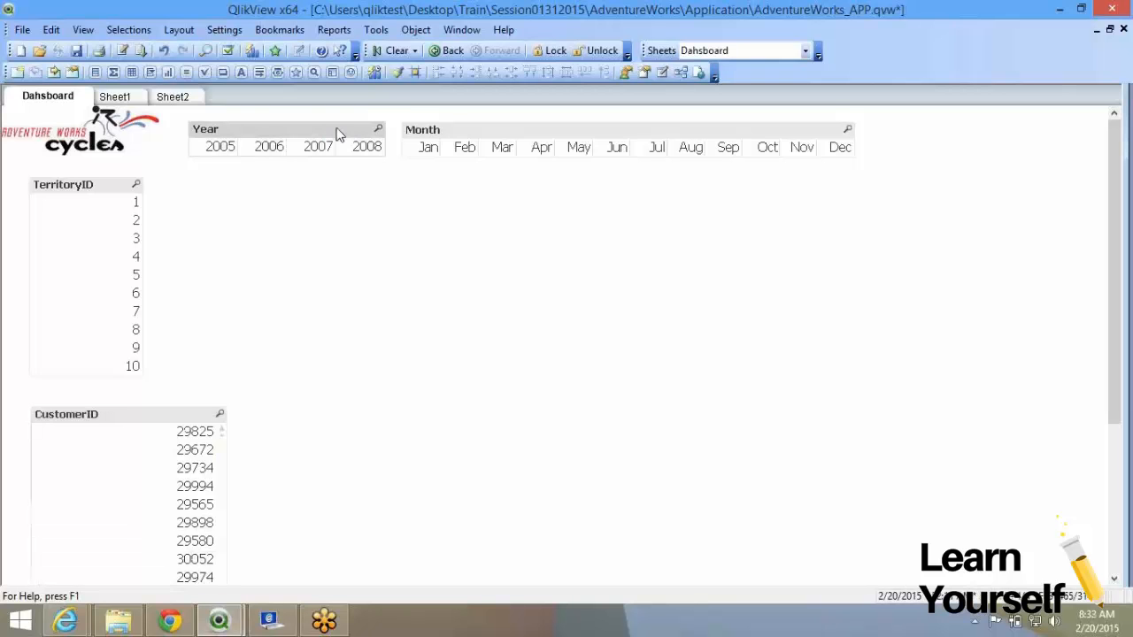
In the Year list box properties, tick Wrap Cell Text alongside Cell Borders.
{"action": "right_click", "coordinate": [336, 132]}
{"action": "left_click", "coordinate": [379, 137]}
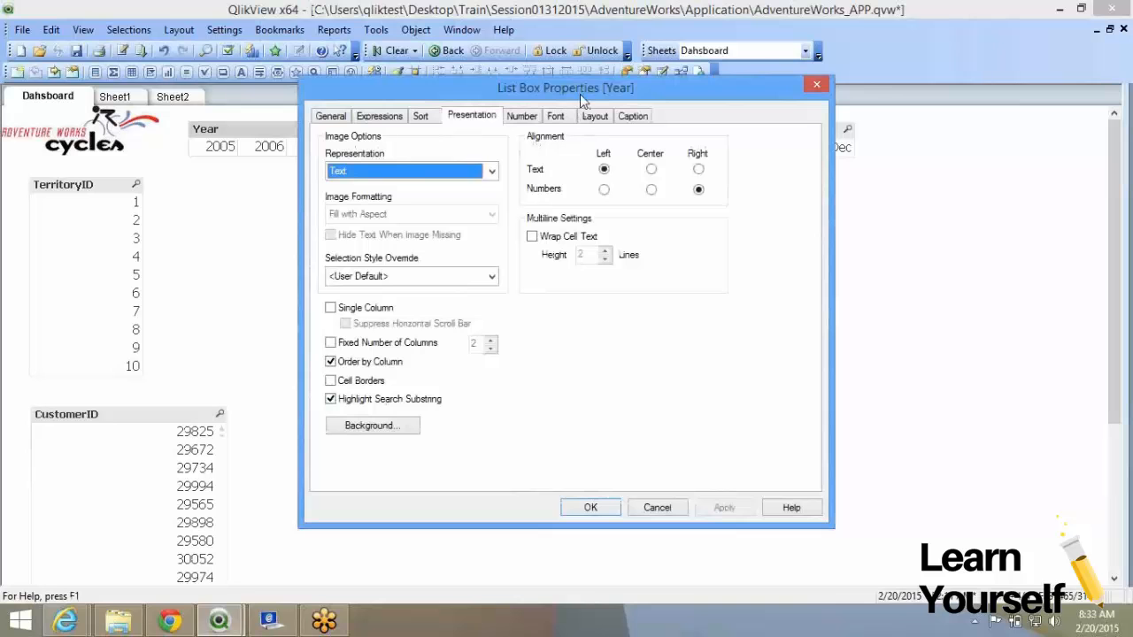
{"action": "left_click_drag", "start_coordinate": [586, 91], "coordinate": [588, 229]}
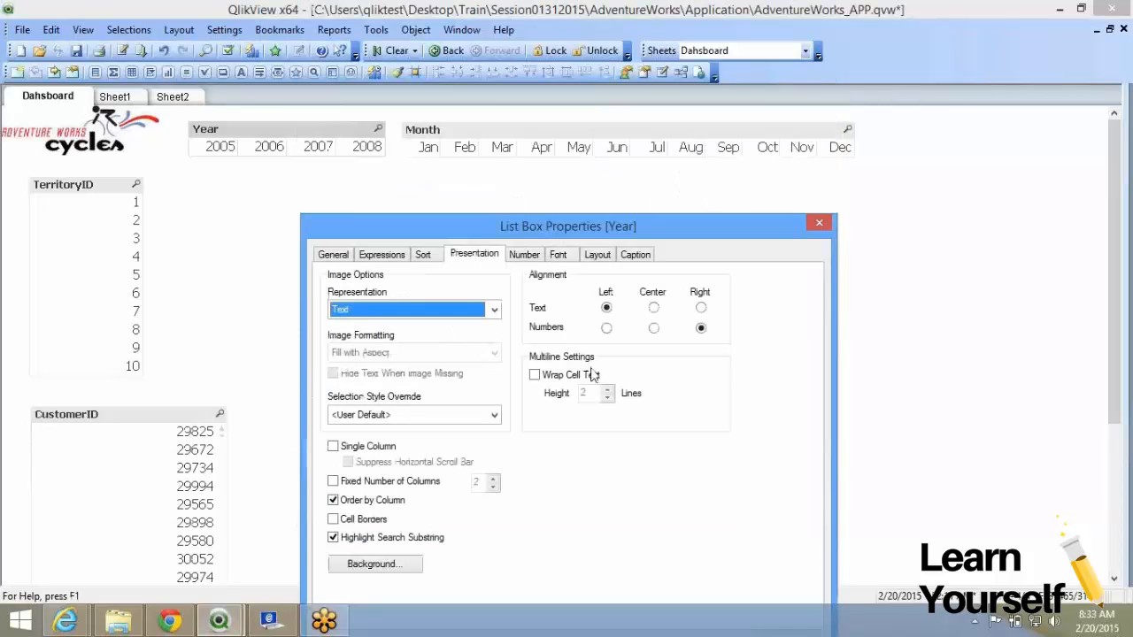
{"action": "left_click", "coordinate": [543, 381]}
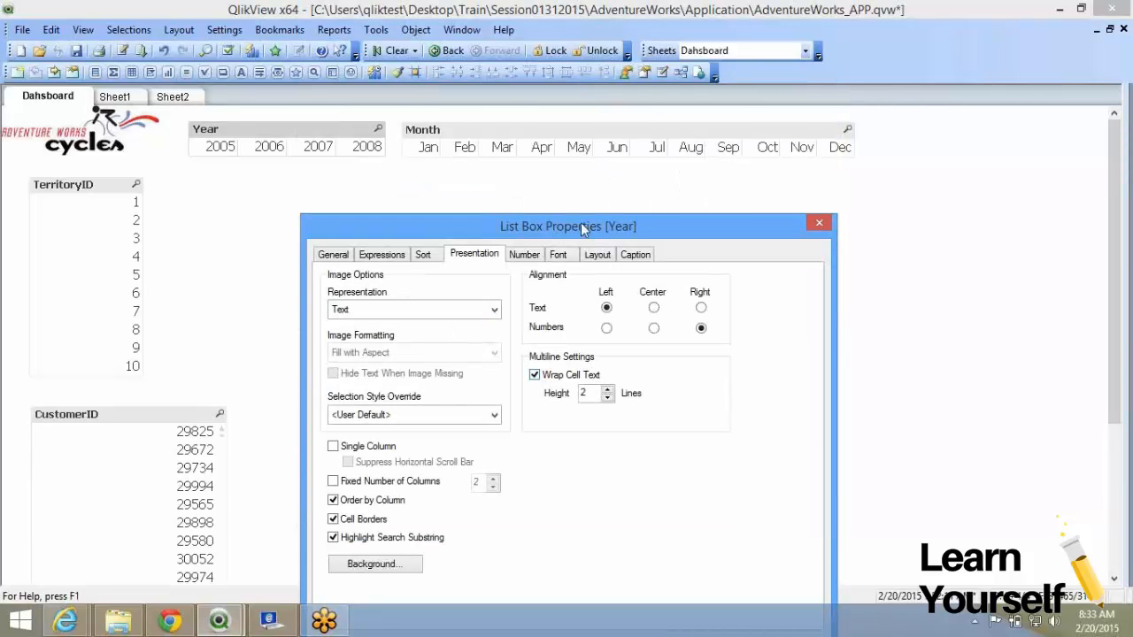
Apply the Year cell borders, toggle year 2007 on and off, and reopen Year properties.
{"action": "left_click_drag", "start_coordinate": [584, 229], "coordinate": [643, 27]}
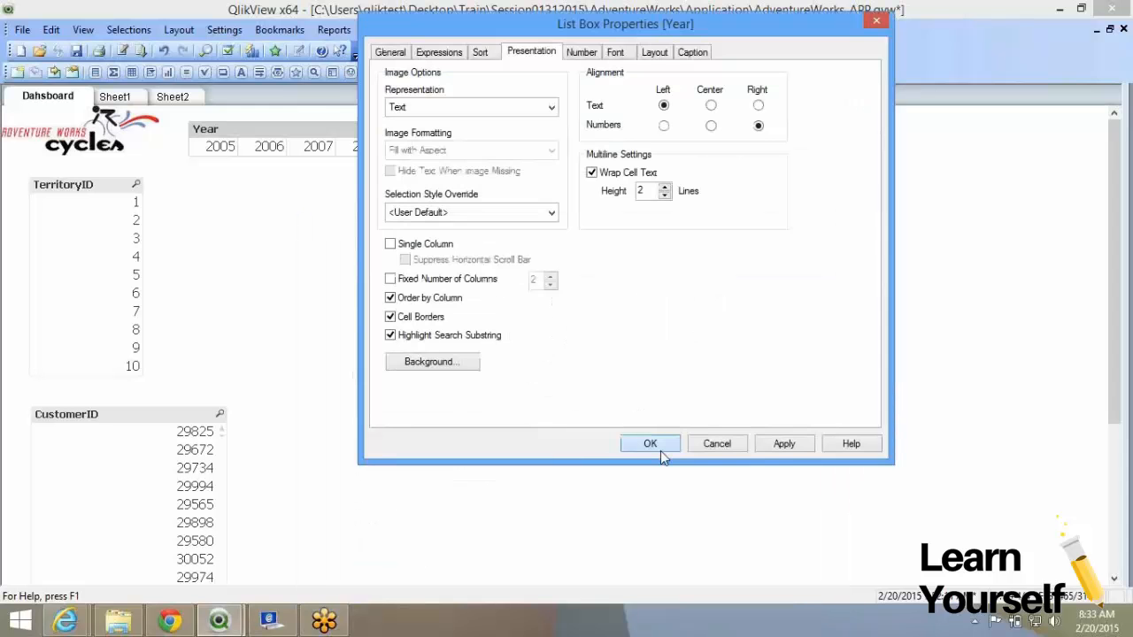
{"action": "left_click", "coordinate": [651, 444]}
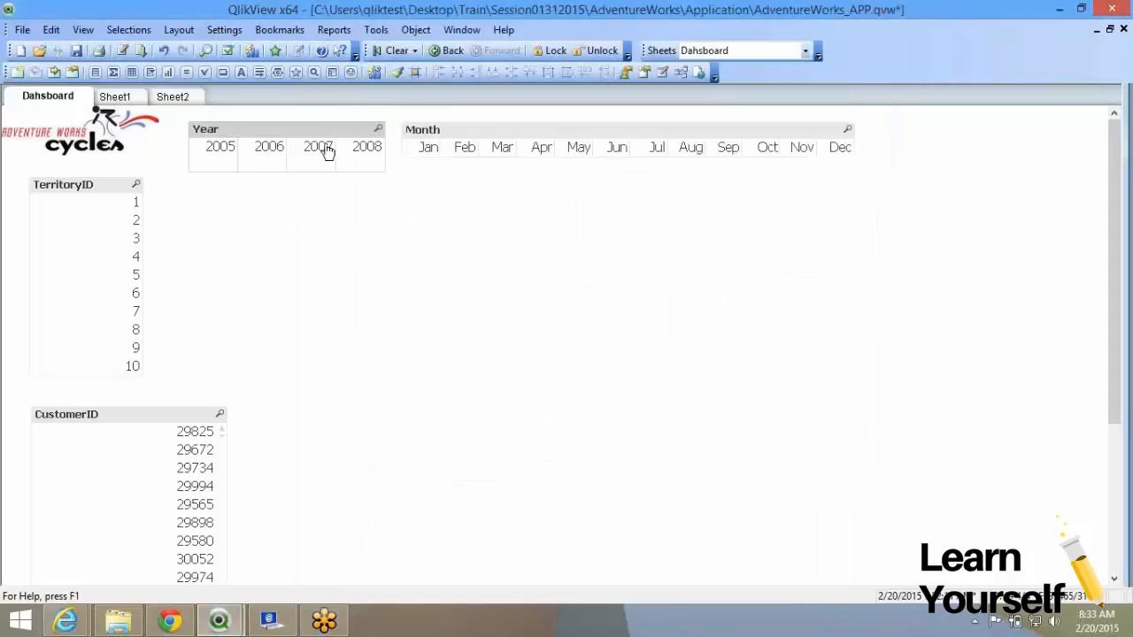
{"action": "left_click", "coordinate": [326, 149]}
{"action": "right_click", "coordinate": [323, 146]}
{"action": "left_click", "coordinate": [317, 155]}
{"action": "right_click", "coordinate": [357, 132]}
{"action": "left_click", "coordinate": [540, 238]}
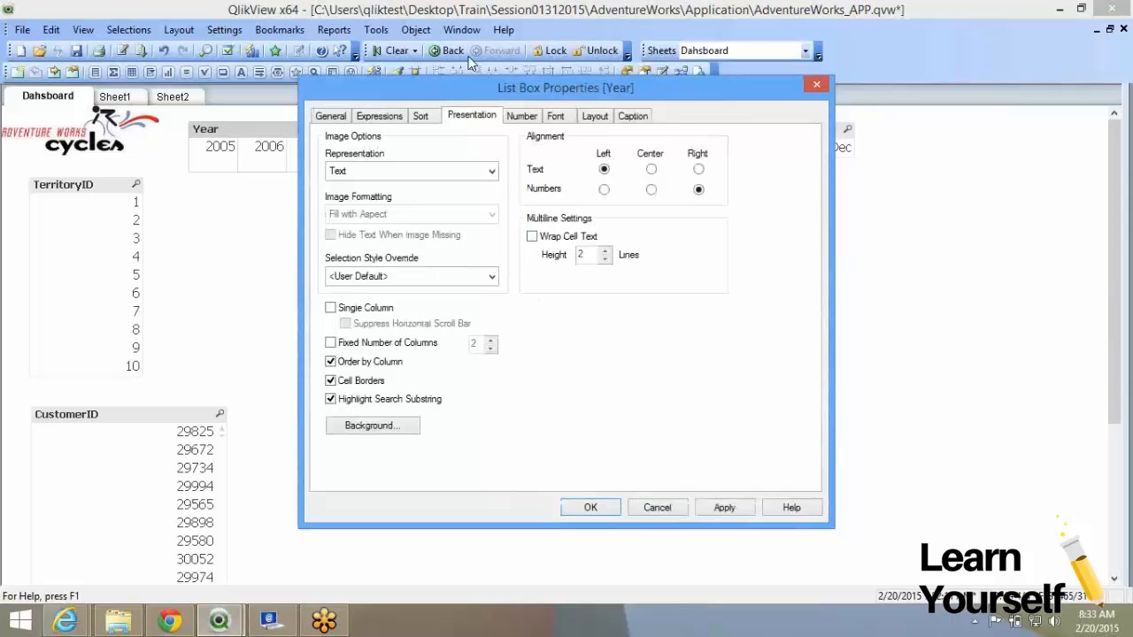
On the Year Number settings, override document settings and try the Integer and General formats.
{"action": "left_click", "coordinate": [522, 119]}
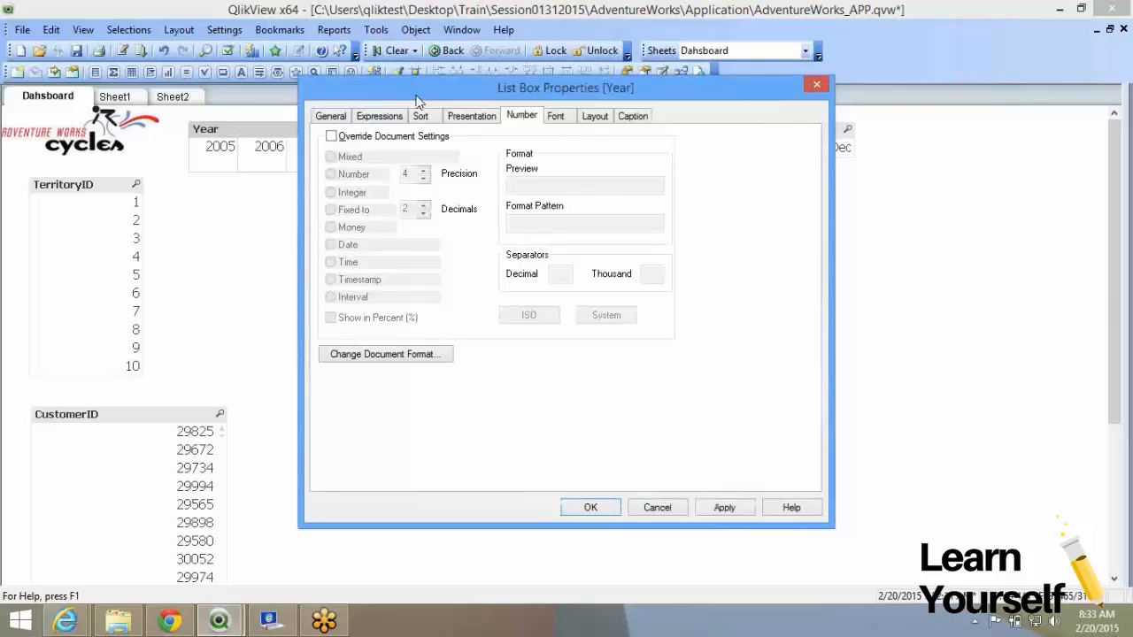
{"action": "left_click_drag", "start_coordinate": [409, 93], "coordinate": [591, 123]}
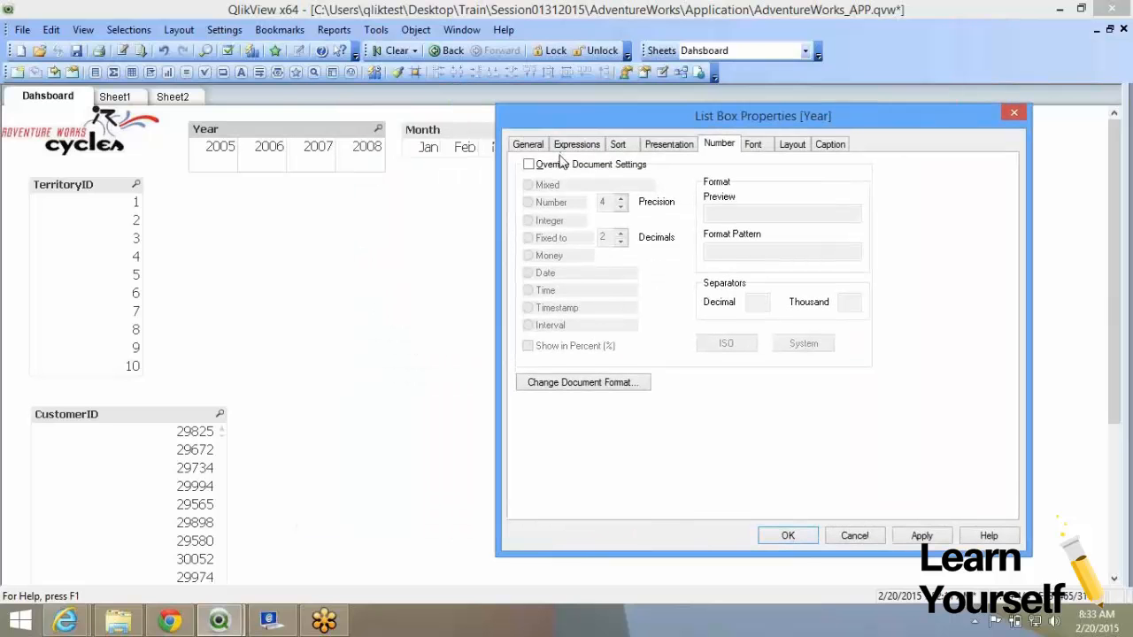
{"action": "left_click", "coordinate": [925, 536]}
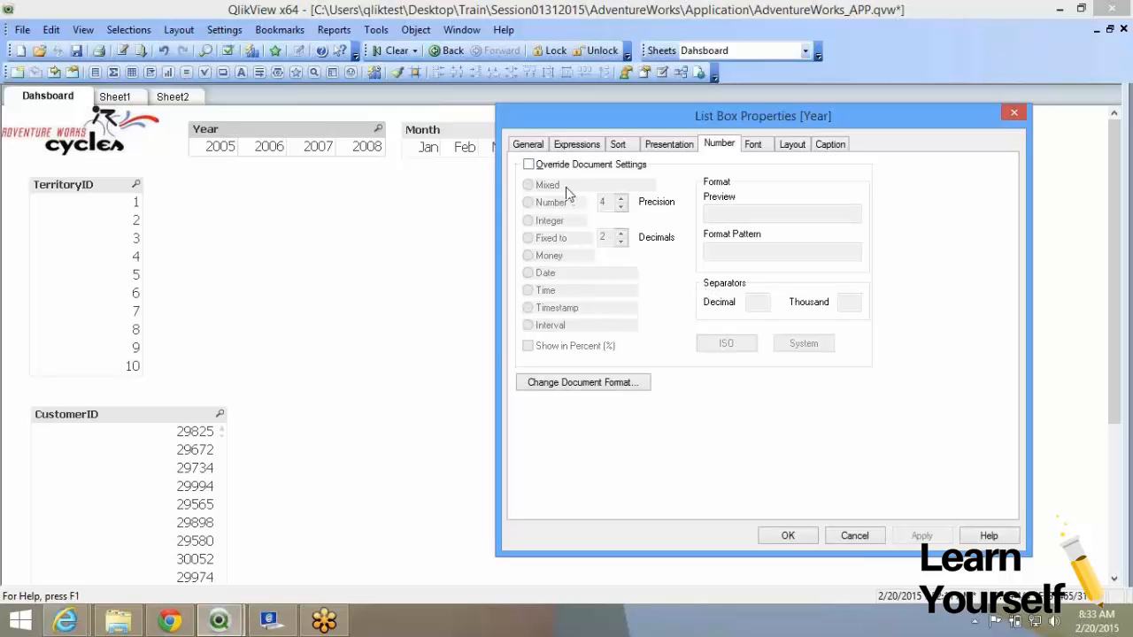
{"action": "left_click", "coordinate": [529, 165]}
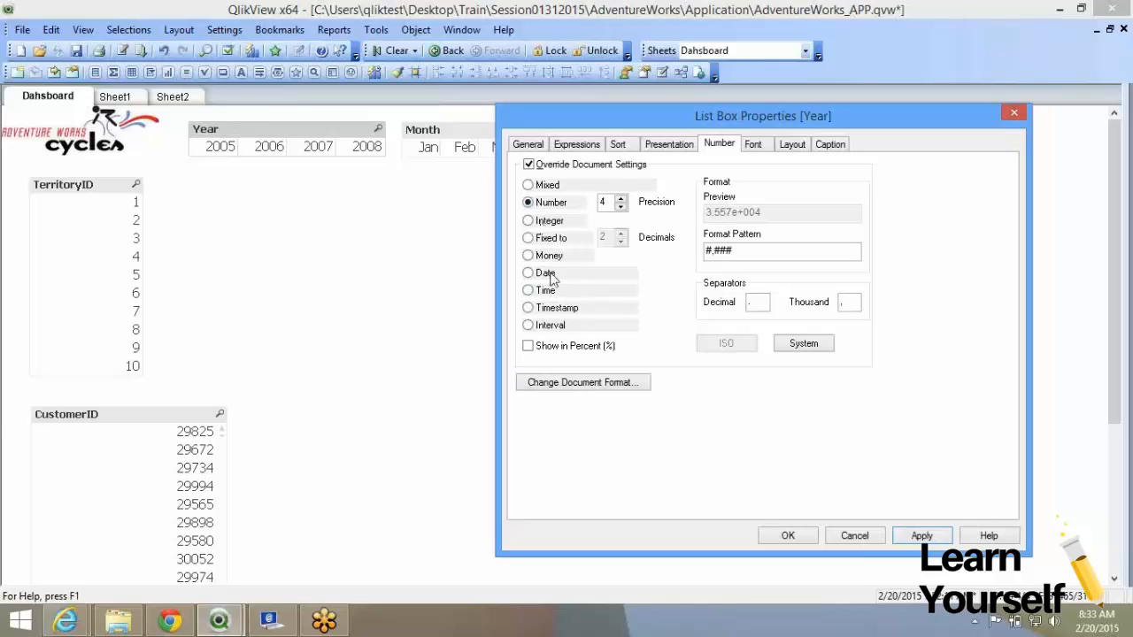
{"action": "left_click", "coordinate": [549, 224]}
{"action": "left_click", "coordinate": [540, 206]}
Choose Fixed to with 4 decimals and select the #,##0.0000 pattern.
{"action": "left_click", "coordinate": [542, 241]}
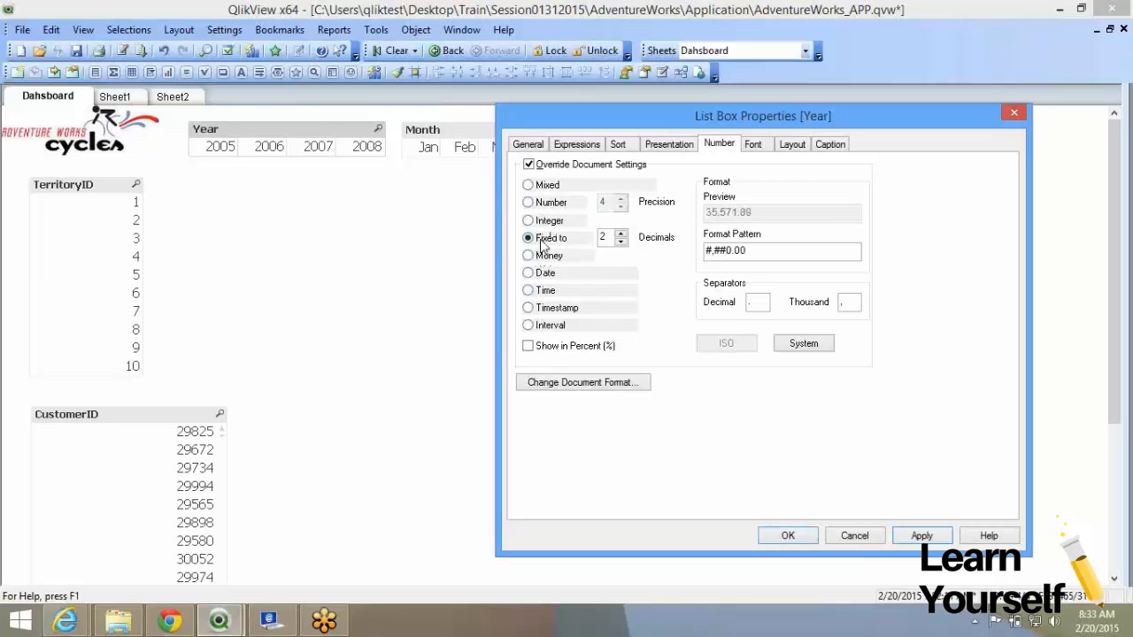
{"action": "left_click", "coordinate": [620, 233]}
{"action": "left_click", "coordinate": [620, 233]}
{"action": "left_click_drag", "start_coordinate": [771, 250], "coordinate": [708, 270]}
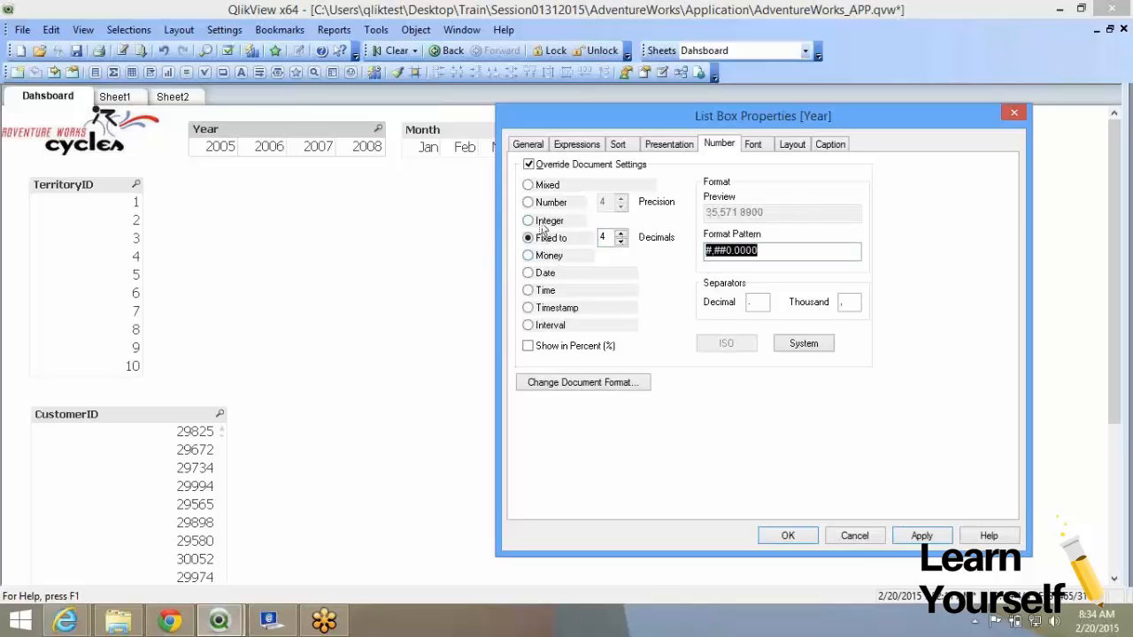
Switch the Year format to Money and replace both currency symbols with INR.
{"action": "left_click", "coordinate": [784, 253]}
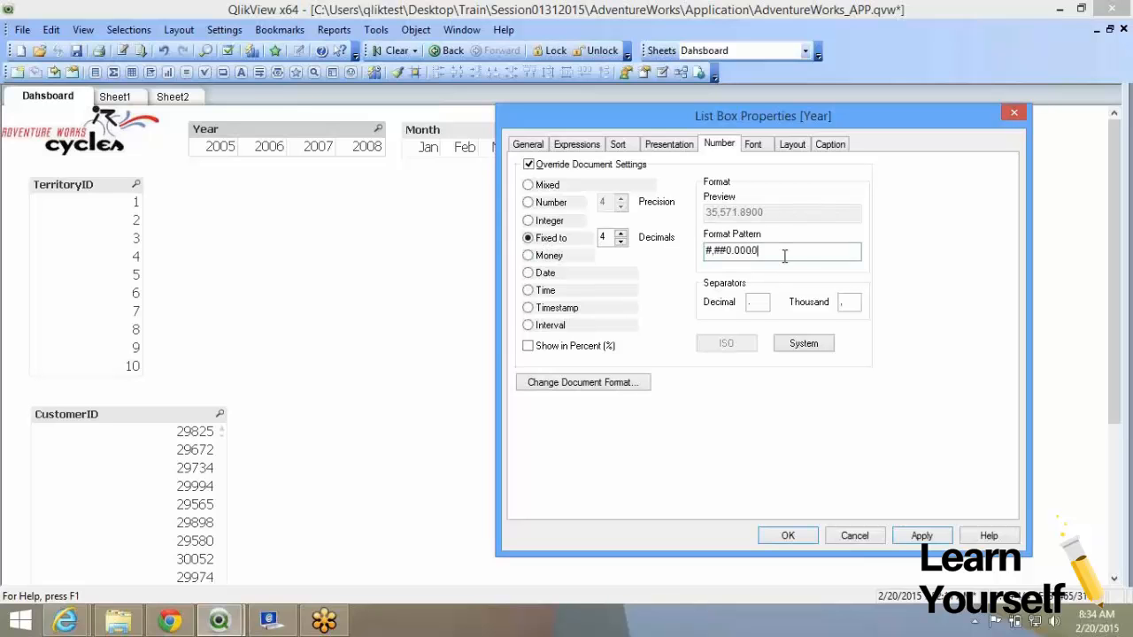
{"action": "left_click", "coordinate": [538, 257]}
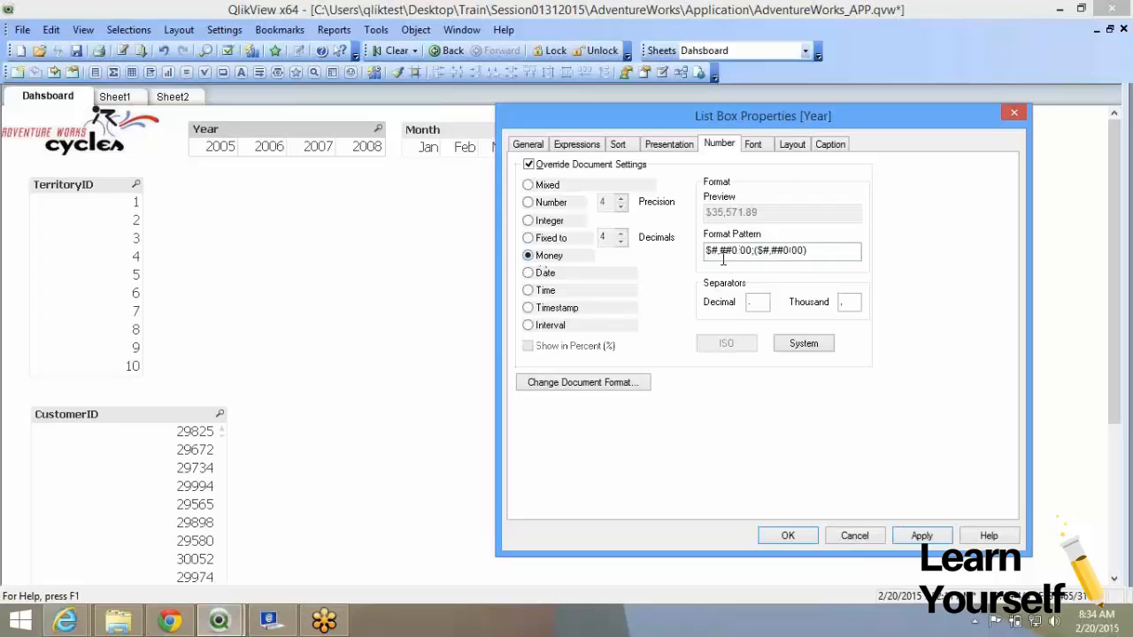
{"action": "left_click_drag", "start_coordinate": [711, 250], "coordinate": [688, 255]}
{"action": "type", "text": "IN"}
{"action": "type", "text": "R"}
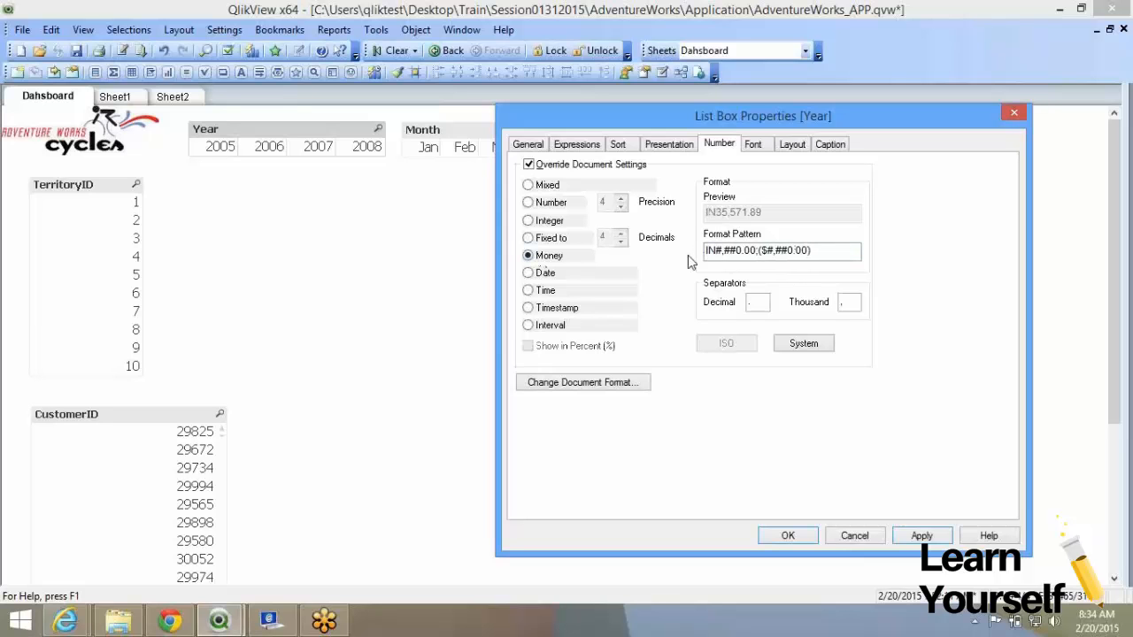
{"action": "left_click_drag", "start_coordinate": [778, 252], "coordinate": [773, 251]}
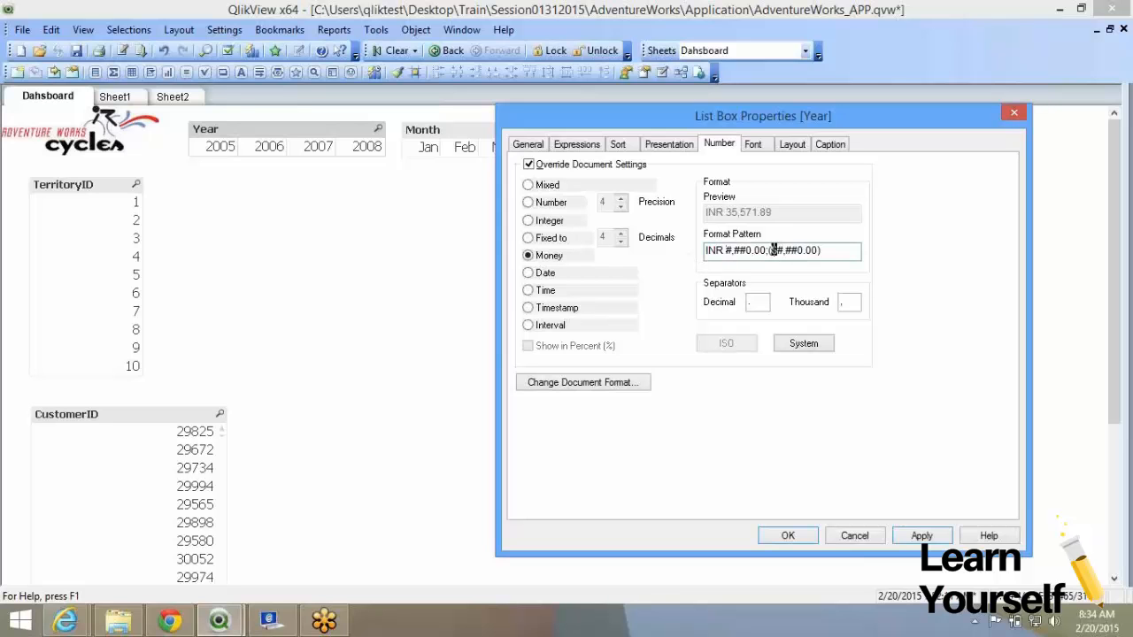
{"action": "type", "text": "INR"}
Switch to the Date format and edit its pattern to MMM/DD/YYYY.
{"action": "left_click", "coordinate": [557, 276]}
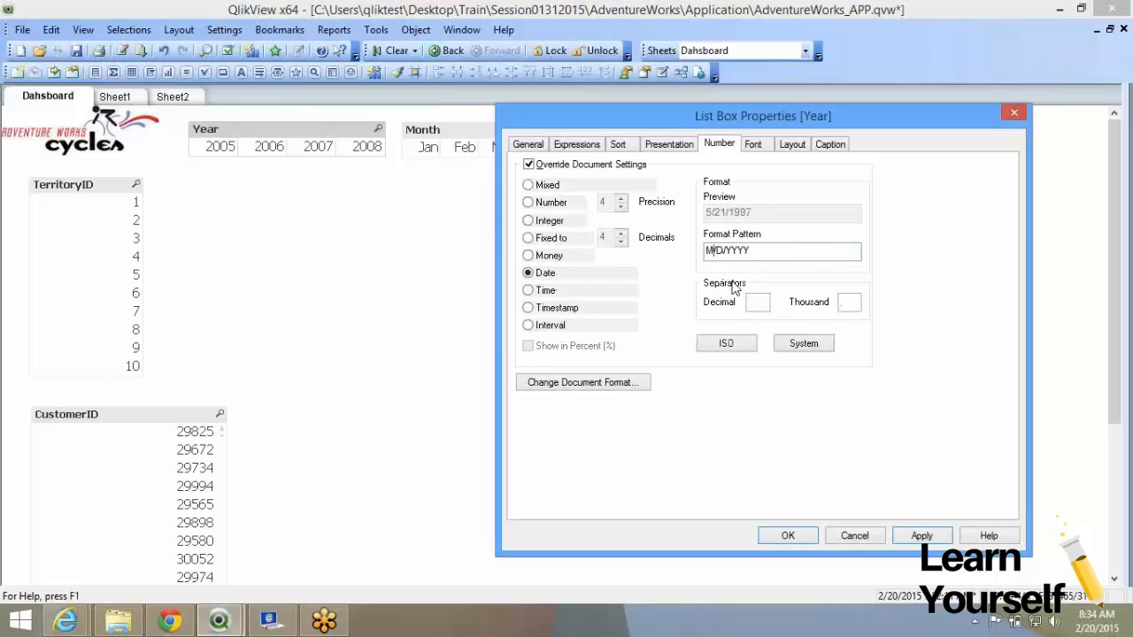
{"action": "type", "text": "MM/DD/"}
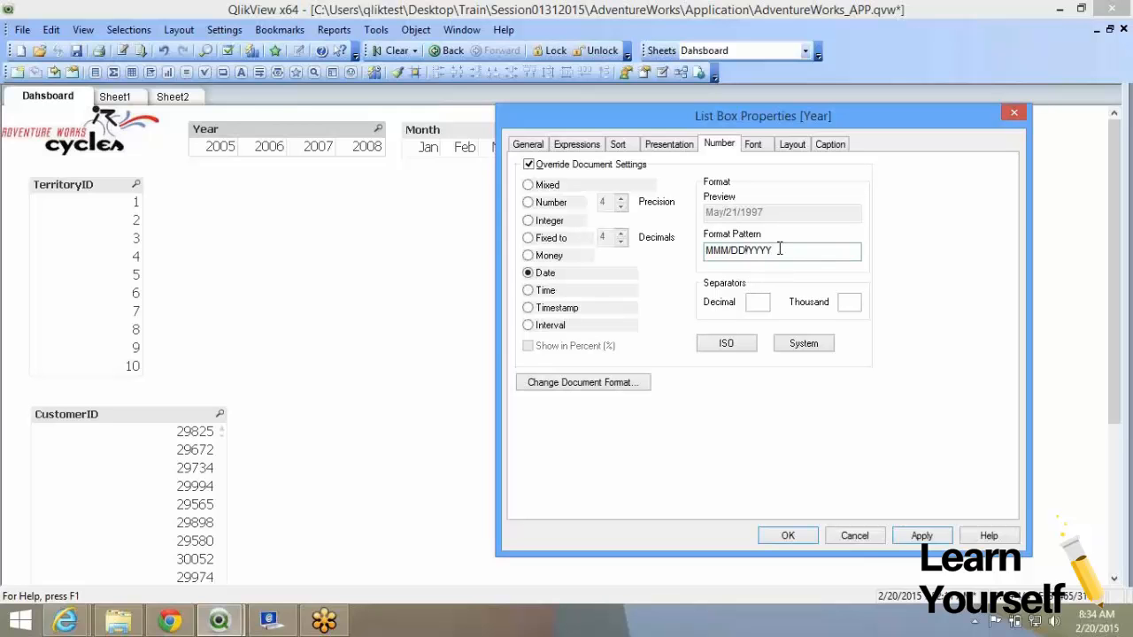
{"action": "type", "text": "Y"}
{"action": "key", "text": "BackSpace"}
Try the Time and Timestamp formats, inspecting their patterns.
{"action": "left_click", "coordinate": [542, 292]}
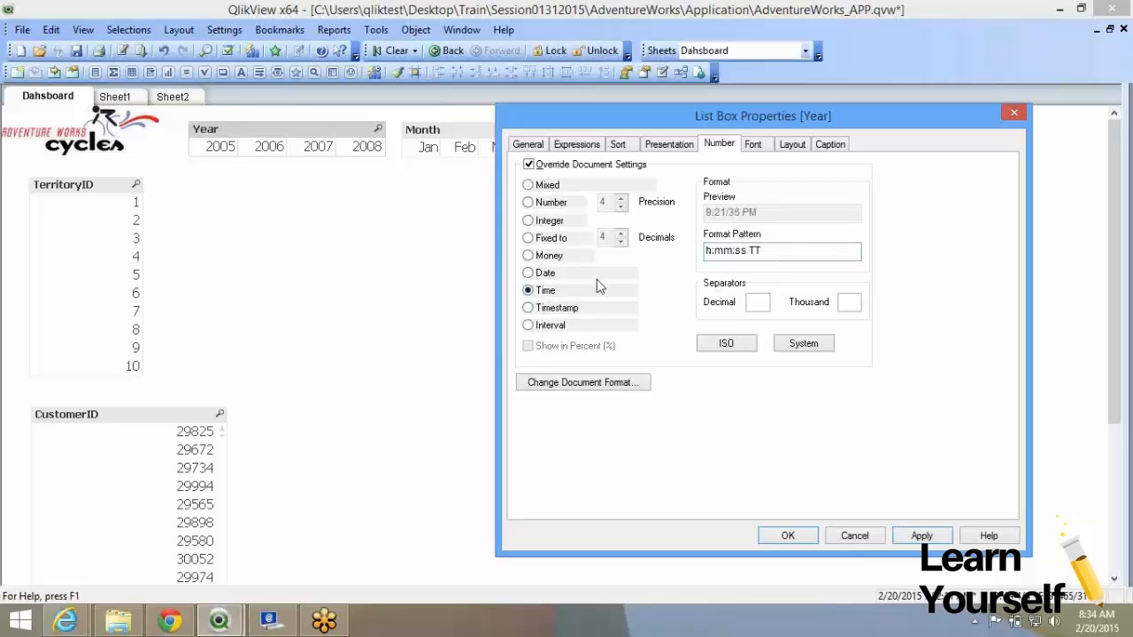
{"action": "left_click_drag", "start_coordinate": [774, 253], "coordinate": [705, 254]}
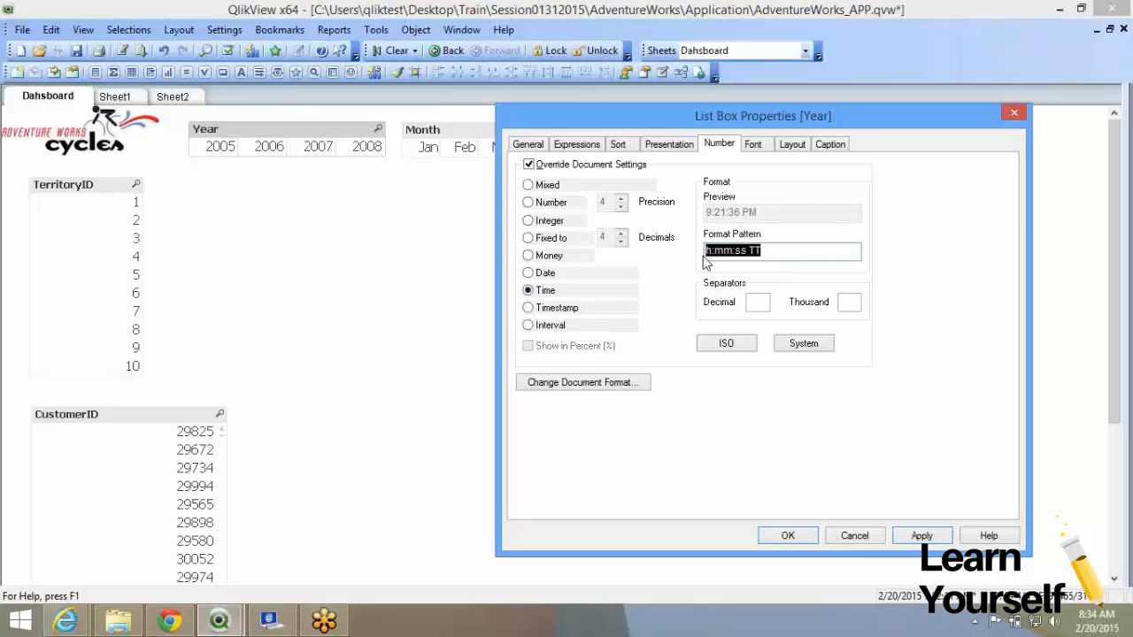
{"action": "left_click", "coordinate": [529, 309]}
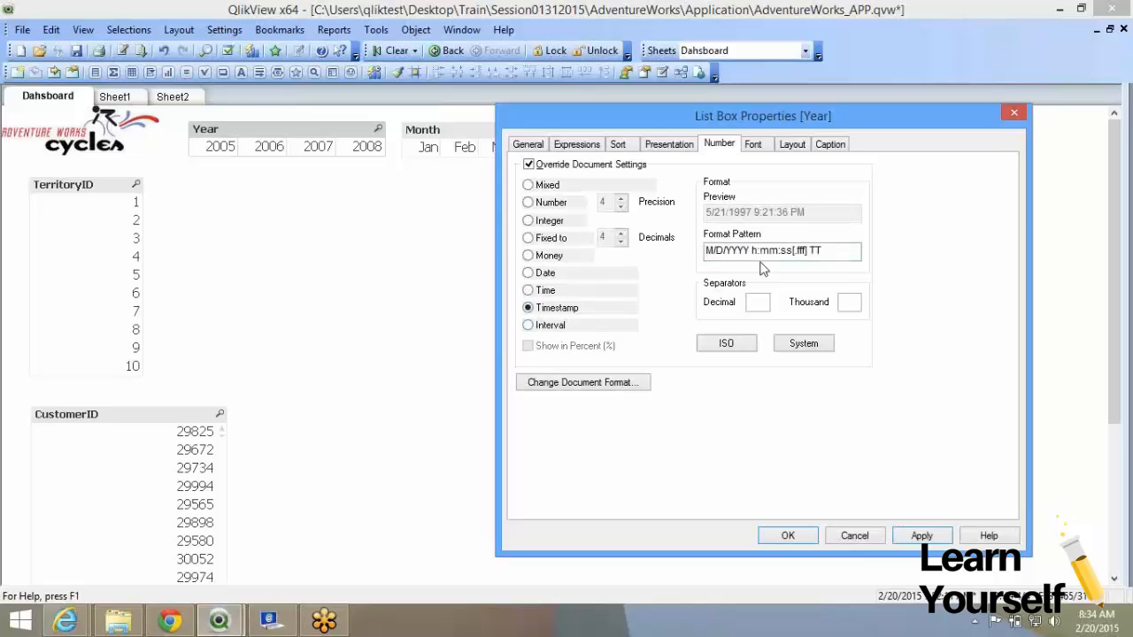
{"action": "left_click_drag", "start_coordinate": [748, 251], "coordinate": [685, 255]}
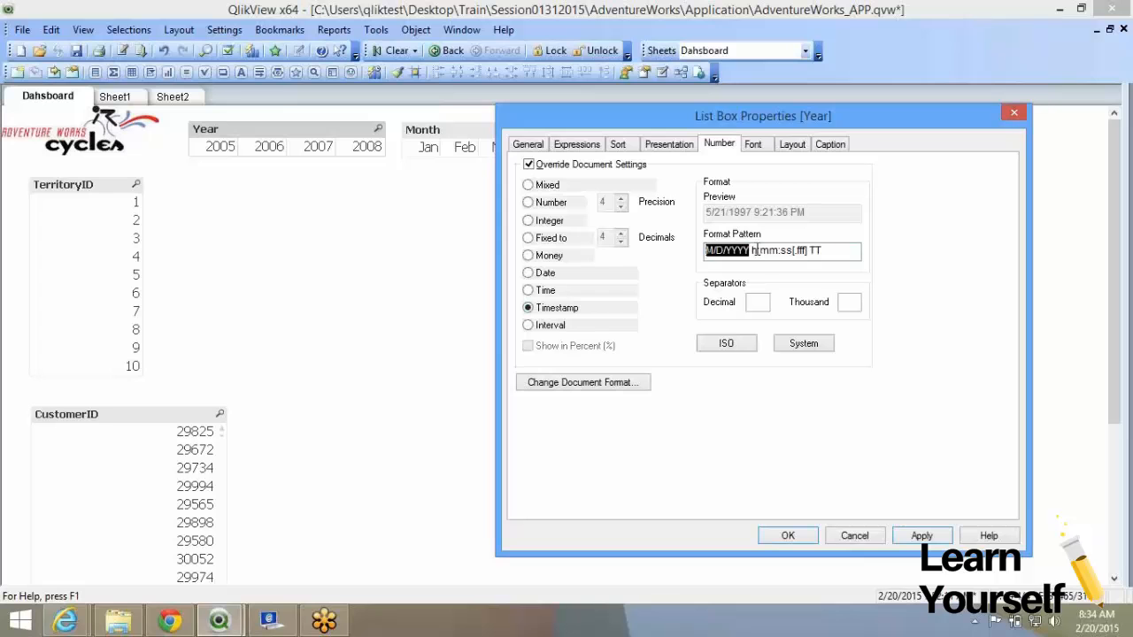
{"action": "left_click", "coordinate": [546, 292]}
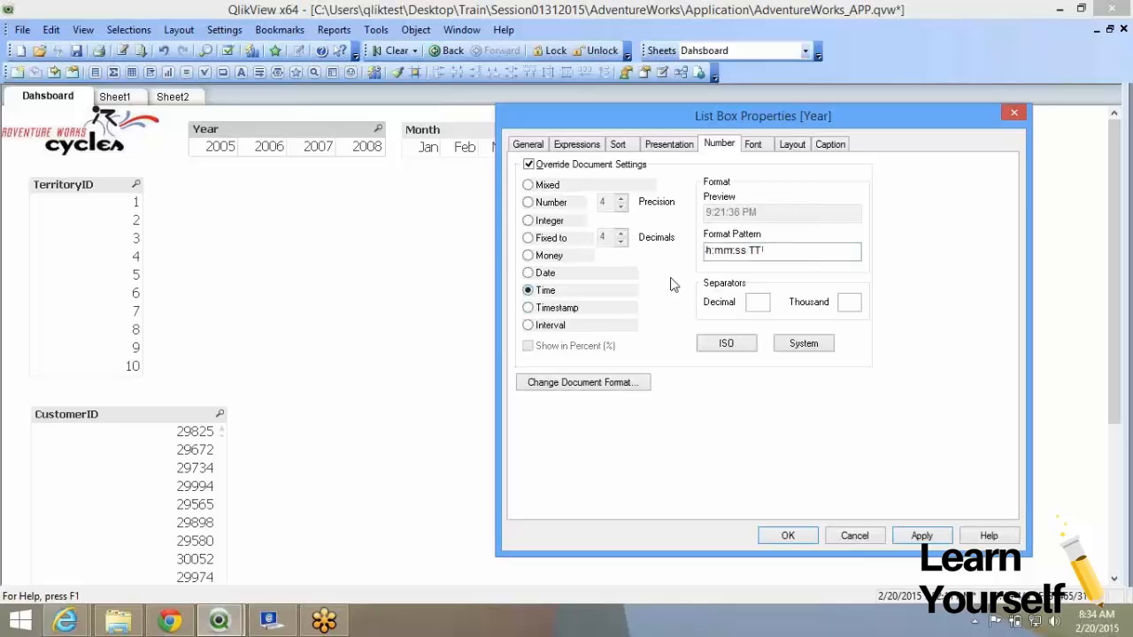
Try Interval, Number and Integer, then return to Fixed to 4 decimals (#,##0.0000).
{"action": "left_click", "coordinate": [529, 325]}
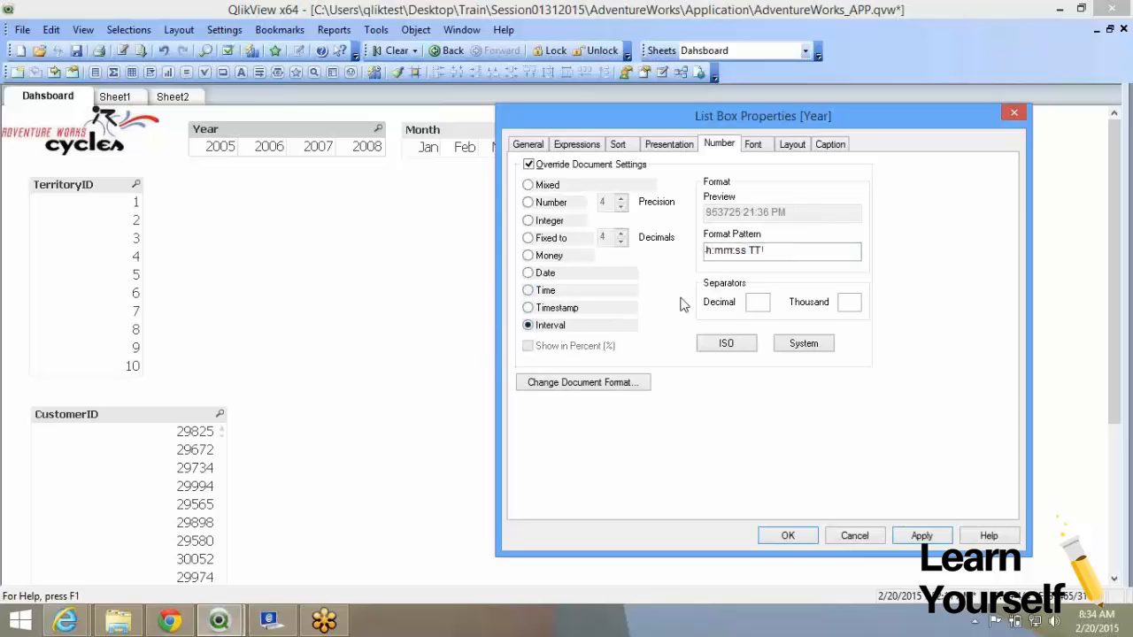
{"action": "left_click_drag", "start_coordinate": [791, 252], "coordinate": [701, 253]}
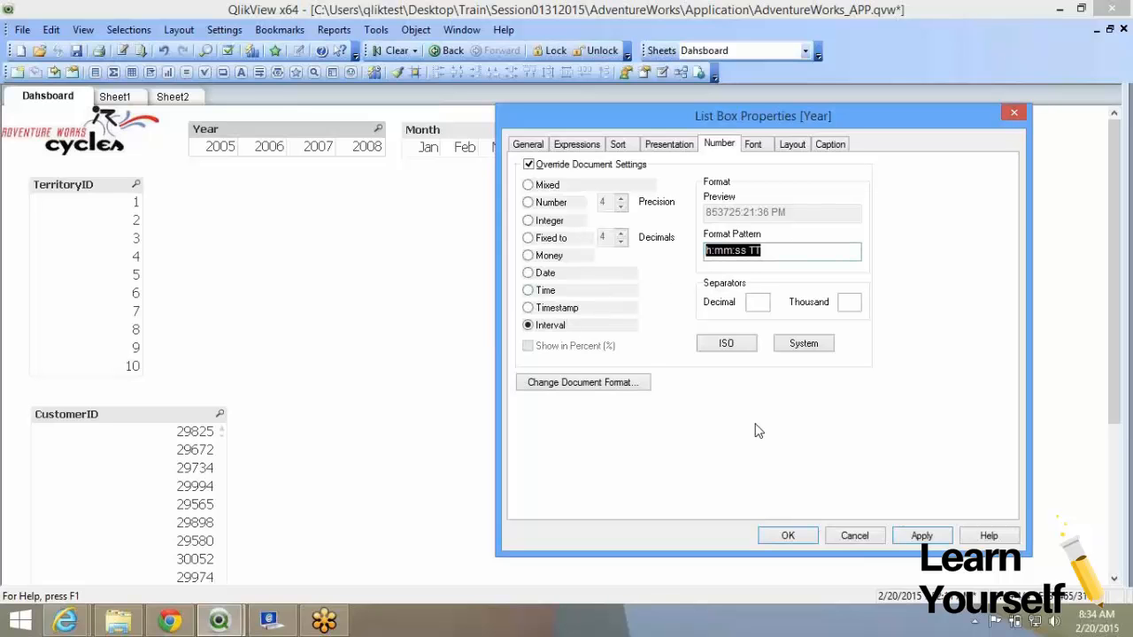
{"action": "left_click", "coordinate": [546, 202]}
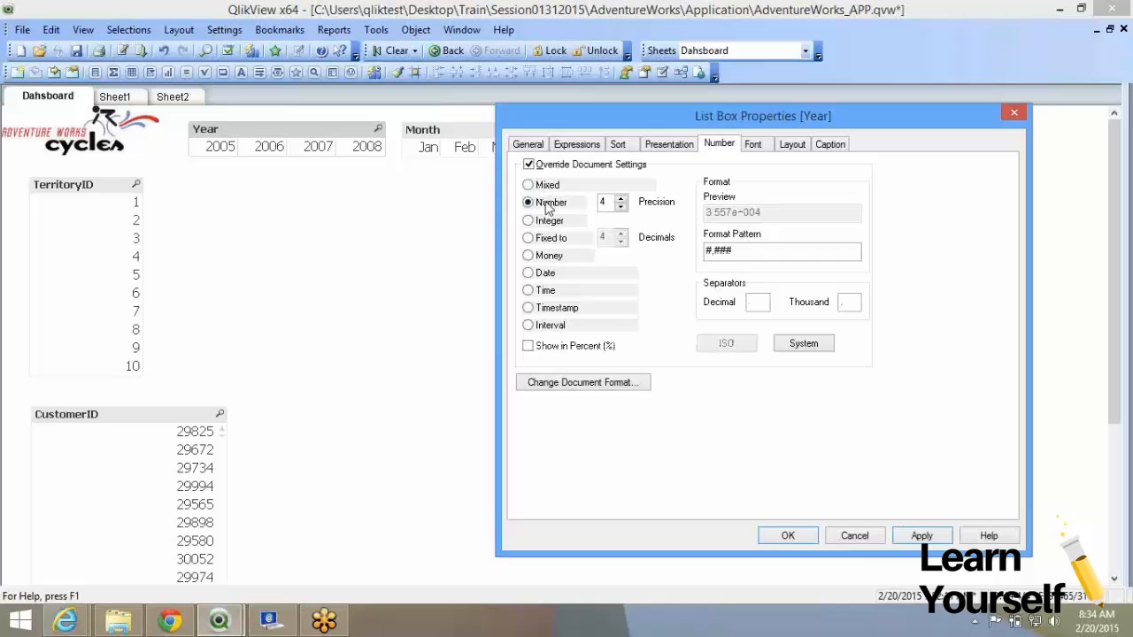
{"action": "left_click", "coordinate": [548, 220]}
{"action": "left_click", "coordinate": [551, 238]}
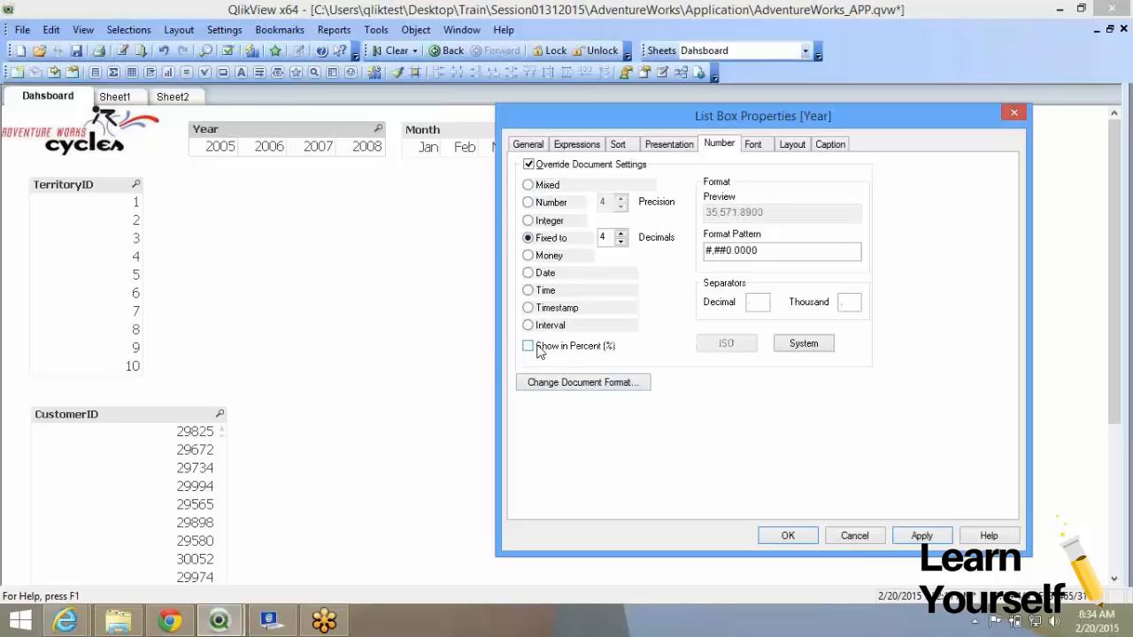
Apply the Integer format to Year with Show in Percent ticked.
{"action": "left_click", "coordinate": [529, 220]}
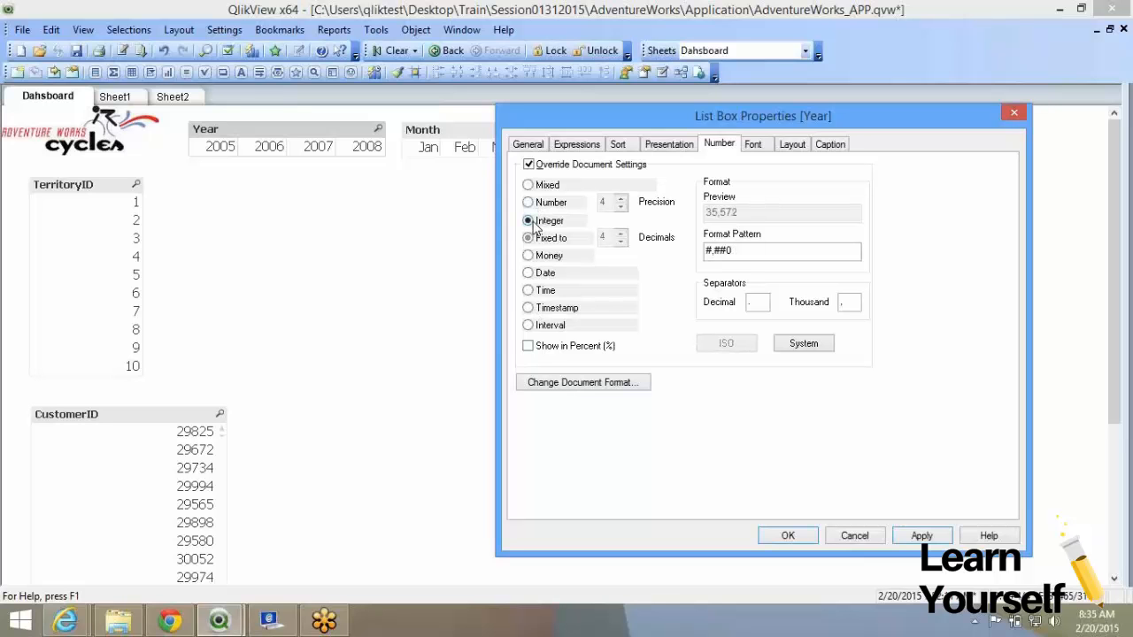
{"action": "left_click", "coordinate": [528, 346]}
{"action": "left_click", "coordinate": [915, 536]}
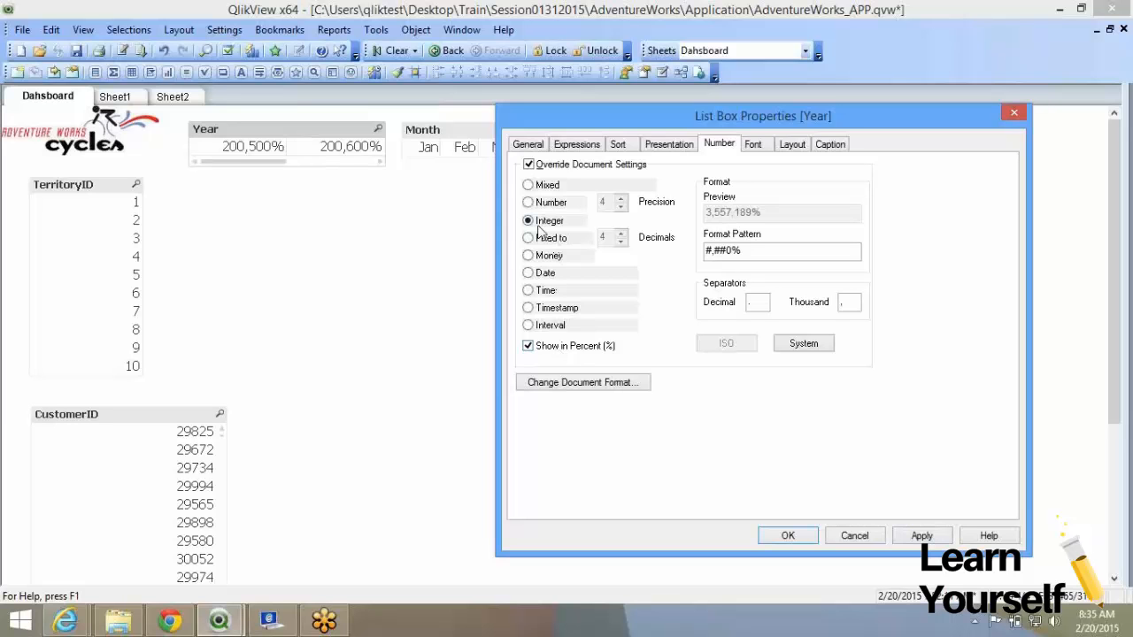
Untick percent and apply Integer #,##0, so years read 2,005 through 2,008.
{"action": "left_click", "coordinate": [528, 346]}
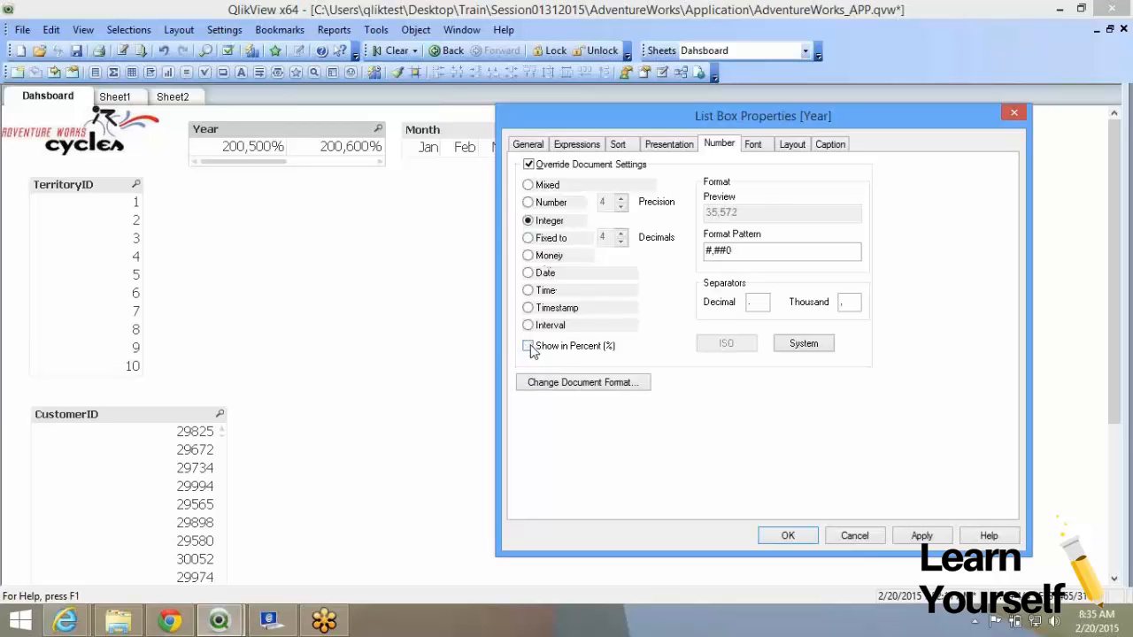
{"action": "left_click", "coordinate": [918, 538]}
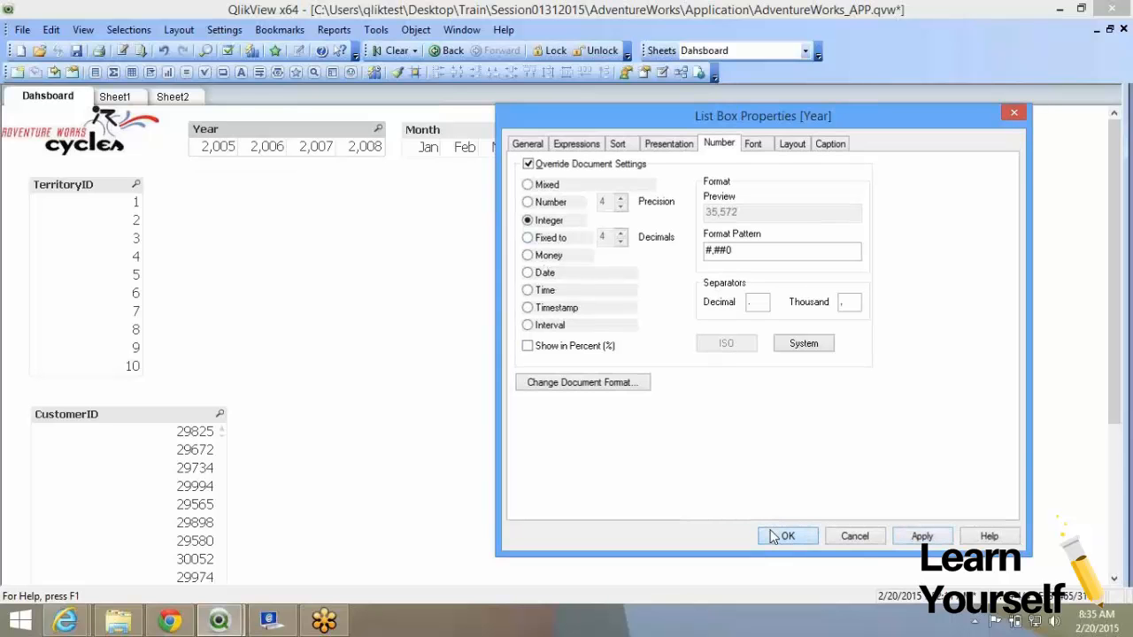
{"action": "left_click", "coordinate": [772, 537]}
{"action": "right_click", "coordinate": [282, 152]}
{"action": "left_click", "coordinate": [310, 163]}
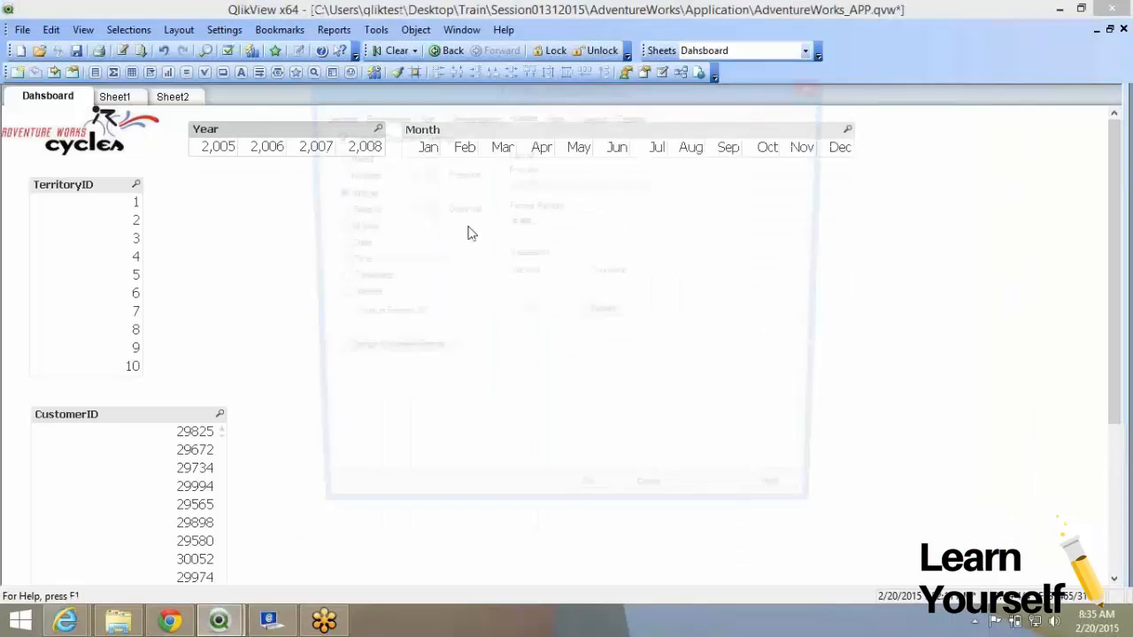
Try Number and Mixed, then untick Override Document Settings so years show 2005–2008 again.
{"action": "left_click", "coordinate": [353, 176]}
{"action": "left_click", "coordinate": [422, 171]}
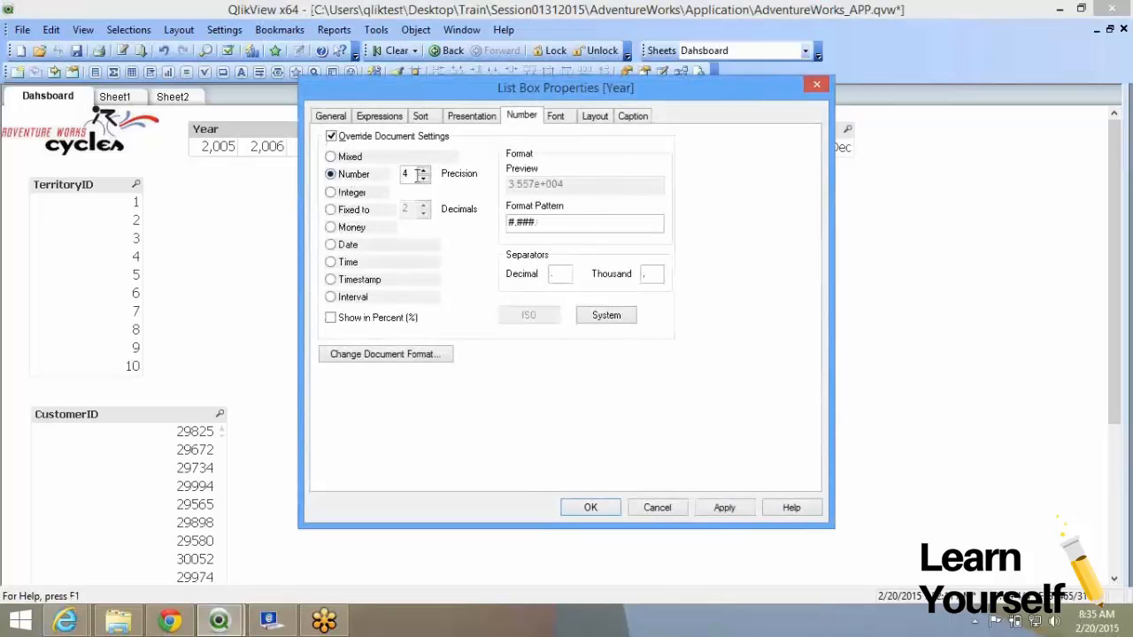
{"action": "left_click", "coordinate": [353, 157]}
{"action": "left_click", "coordinate": [361, 138]}
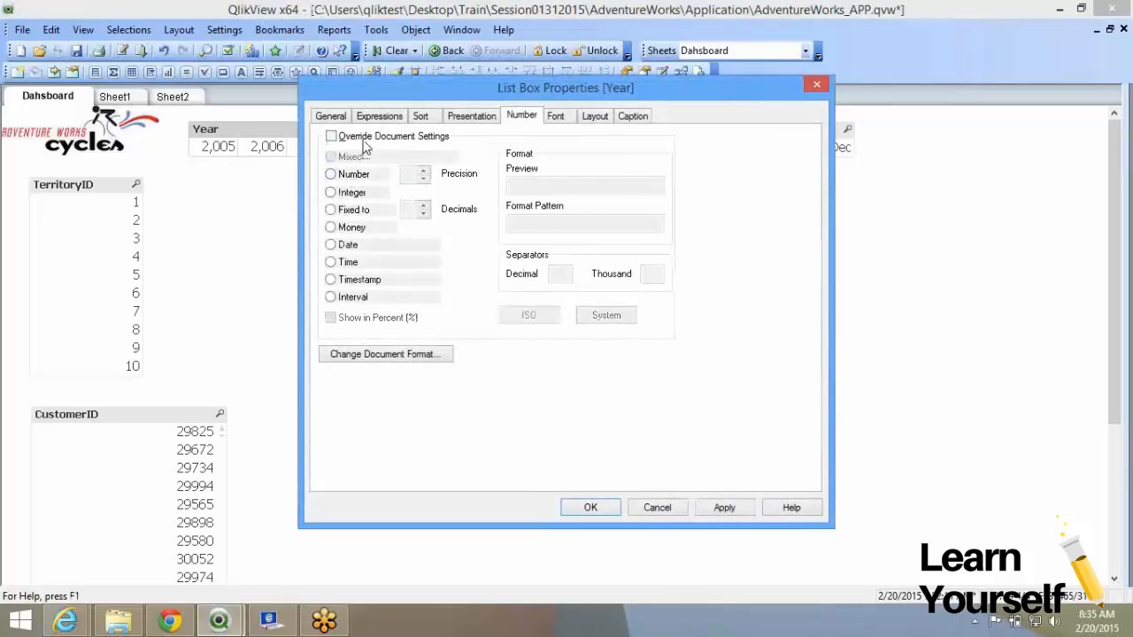
{"action": "left_click", "coordinate": [607, 508]}
{"action": "right_click", "coordinate": [274, 137]}
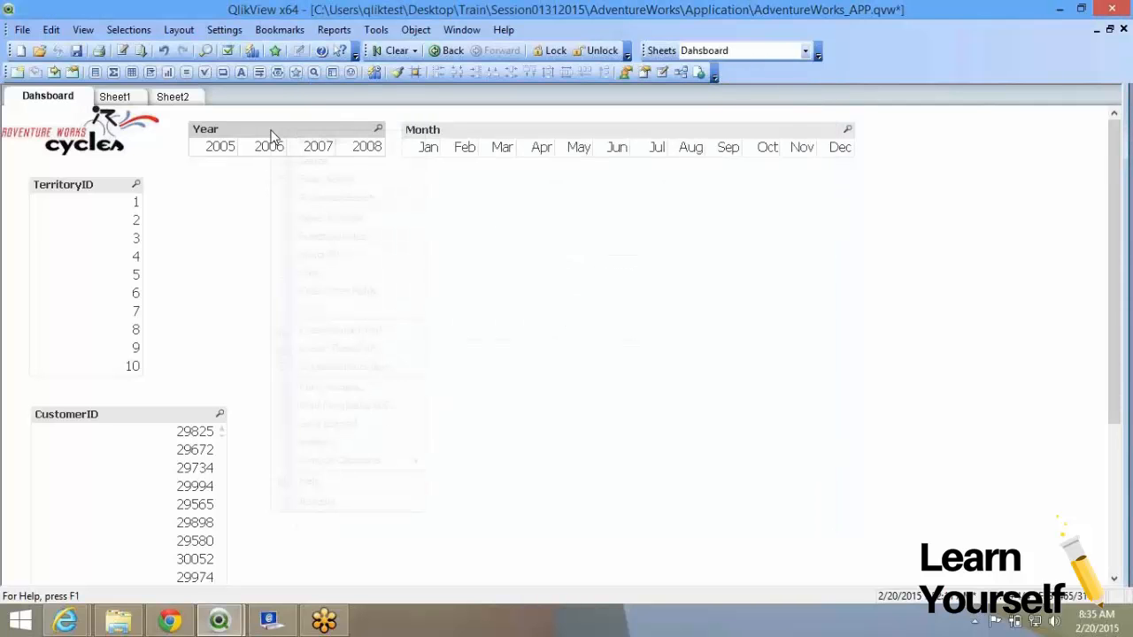
{"action": "left_click", "coordinate": [372, 164]}
{"action": "left_click", "coordinate": [557, 117]}
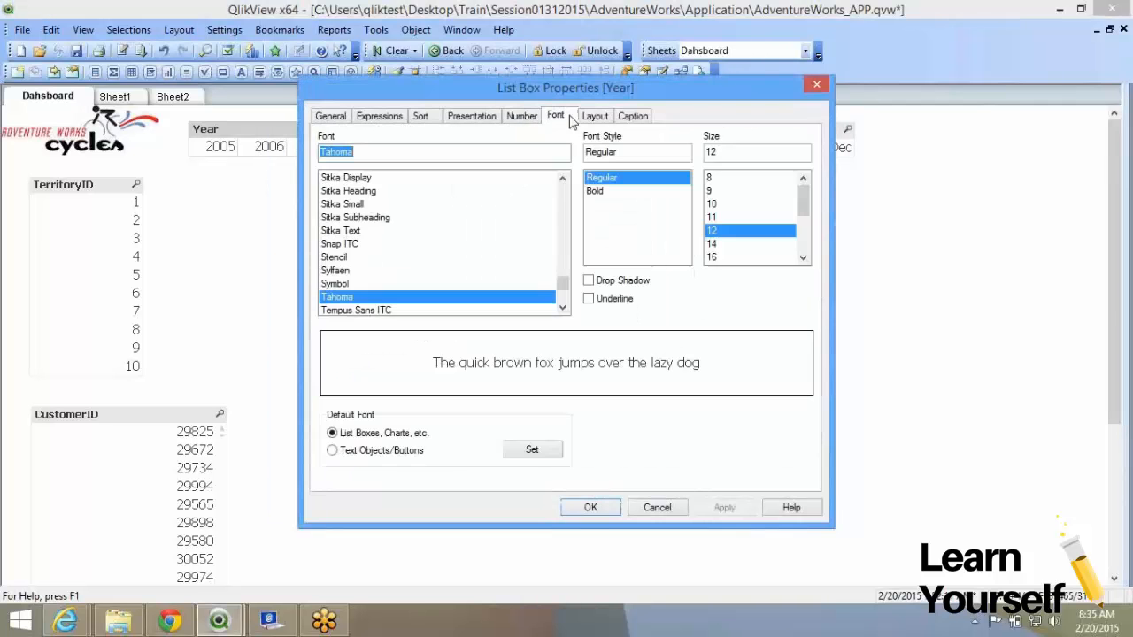
{"action": "left_click", "coordinate": [605, 117]}
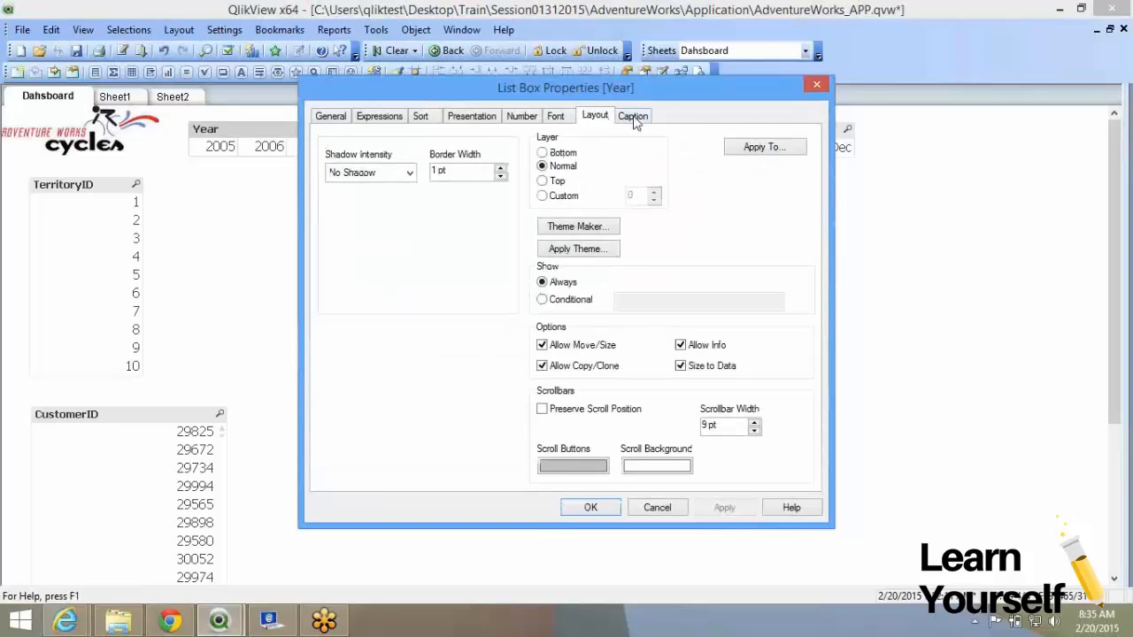
{"action": "left_click", "coordinate": [633, 119]}
{"action": "left_click", "coordinate": [557, 118]}
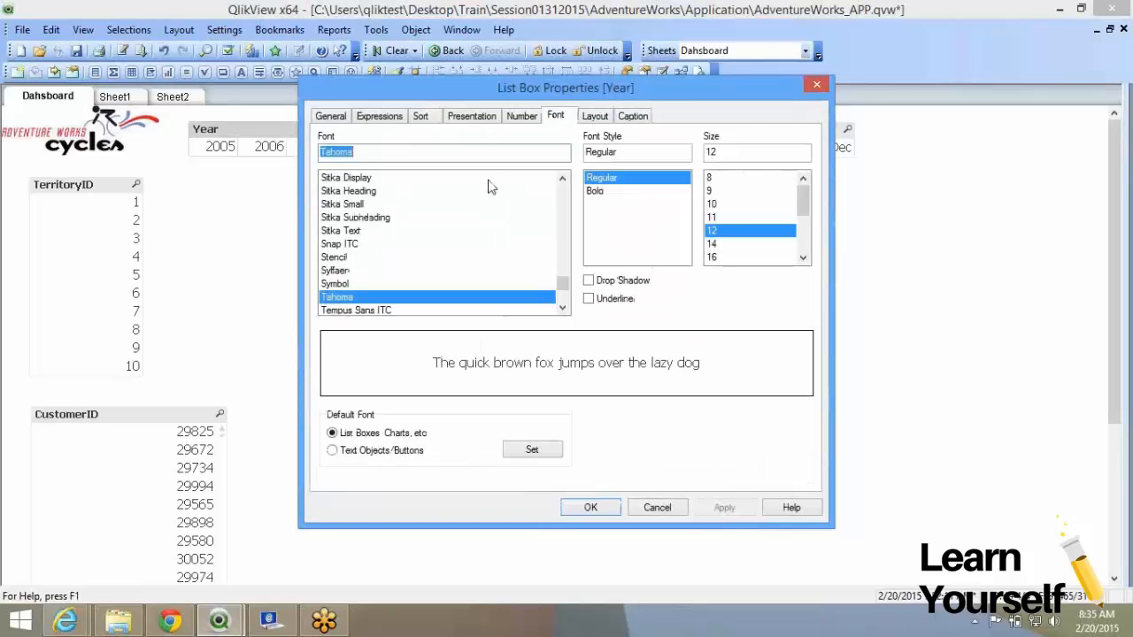
{"action": "left_click", "coordinate": [592, 119]}
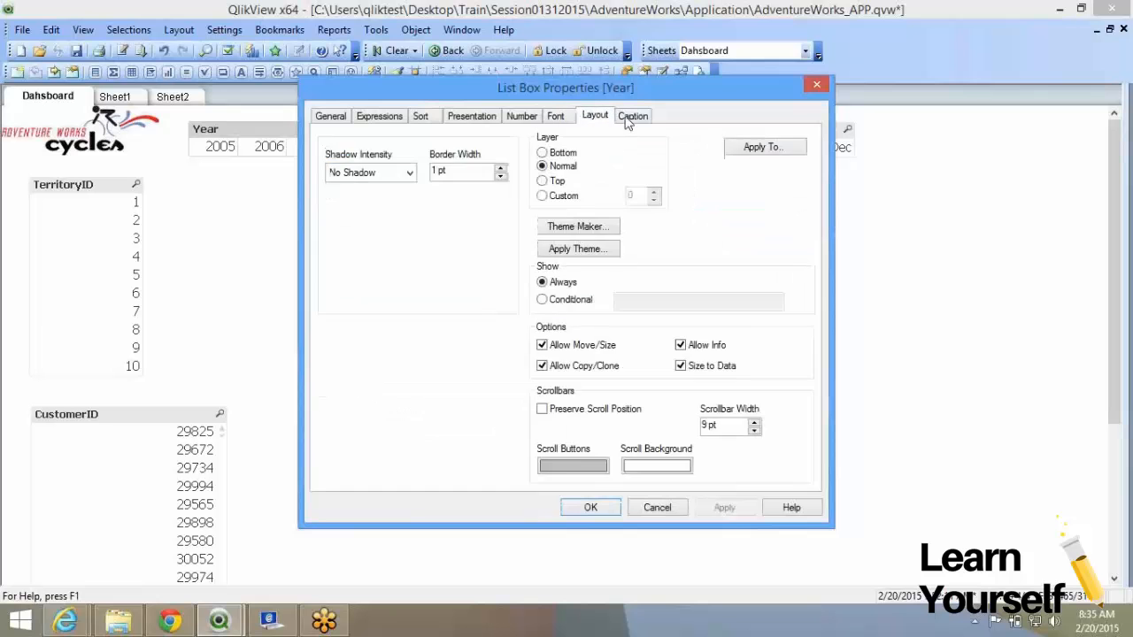
{"action": "left_click", "coordinate": [630, 119]}
{"action": "left_click", "coordinate": [564, 119]}
{"action": "left_click", "coordinate": [595, 121]}
{"action": "left_click", "coordinate": [631, 119]}
{"action": "left_click", "coordinate": [553, 119]}
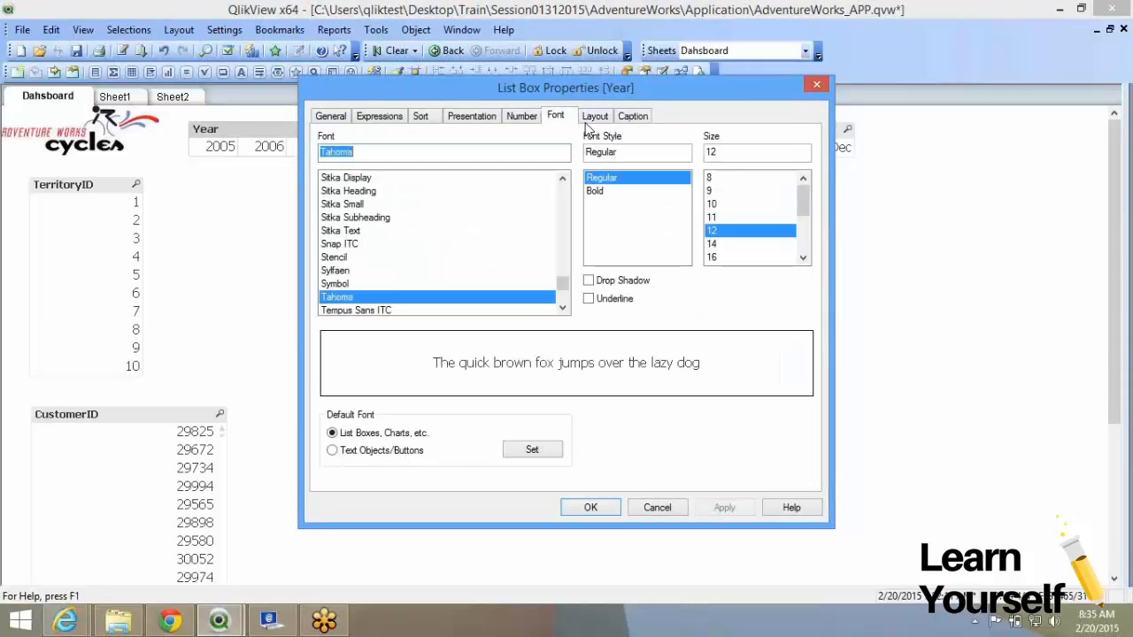
{"action": "left_click", "coordinate": [630, 118]}
{"action": "left_click", "coordinate": [595, 116]}
{"action": "left_click", "coordinate": [556, 116]}
{"action": "left_click", "coordinate": [596, 512]}
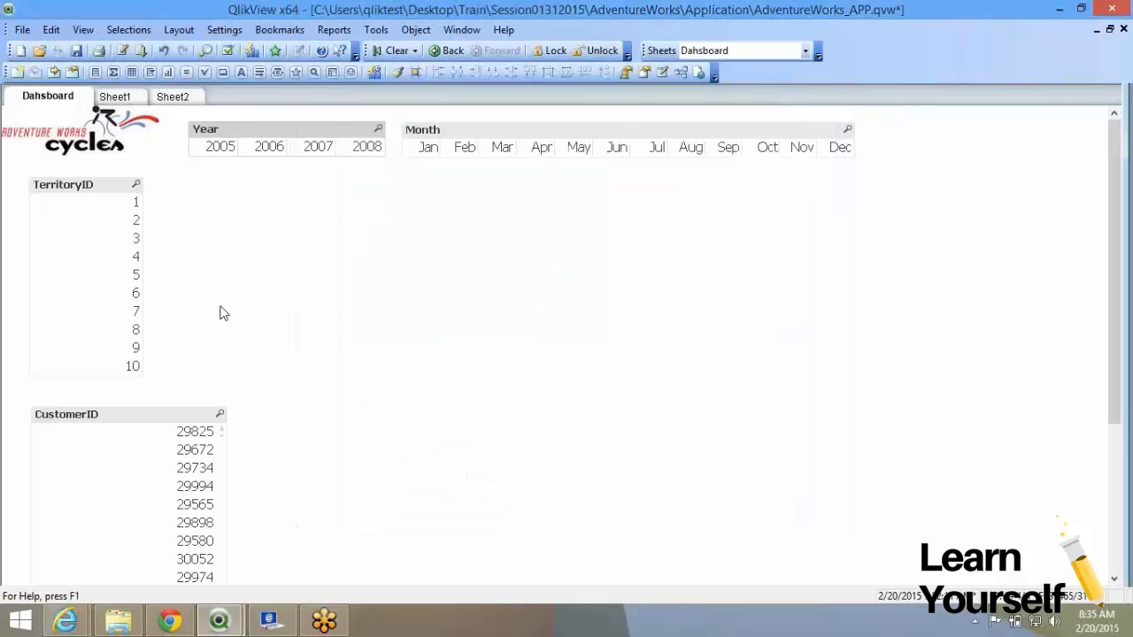
Narrow the CustomerID list box and raise its top edge so ten IDs, including 29614, show.
{"action": "left_click_drag", "start_coordinate": [228, 460], "coordinate": [167, 448]}
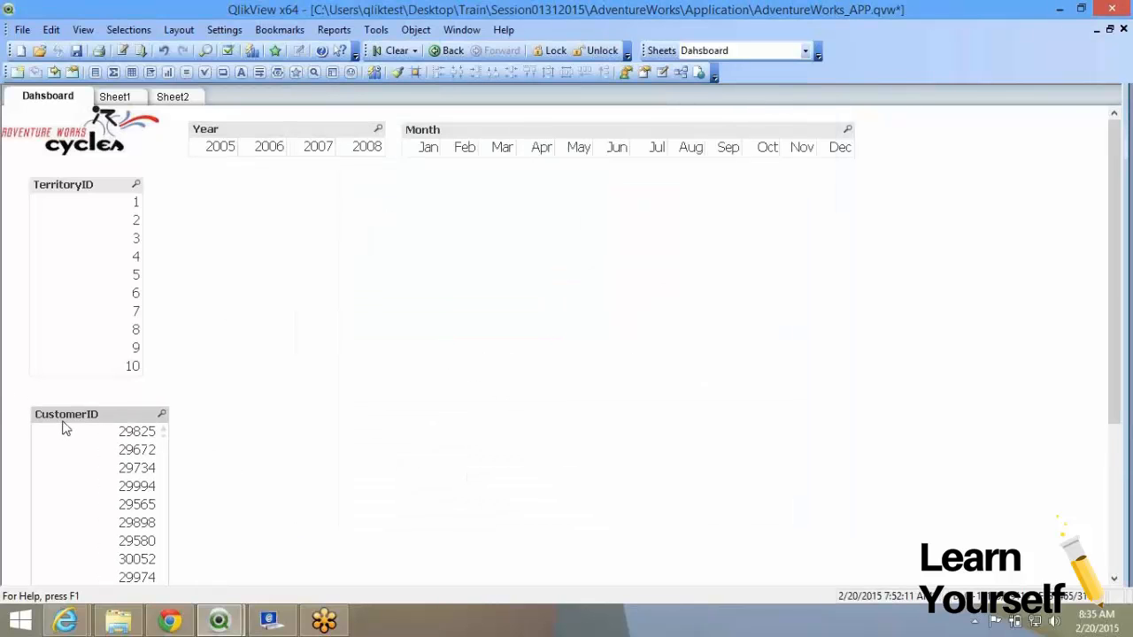
{"action": "left_click_drag", "start_coordinate": [51, 409], "coordinate": [92, 403]}
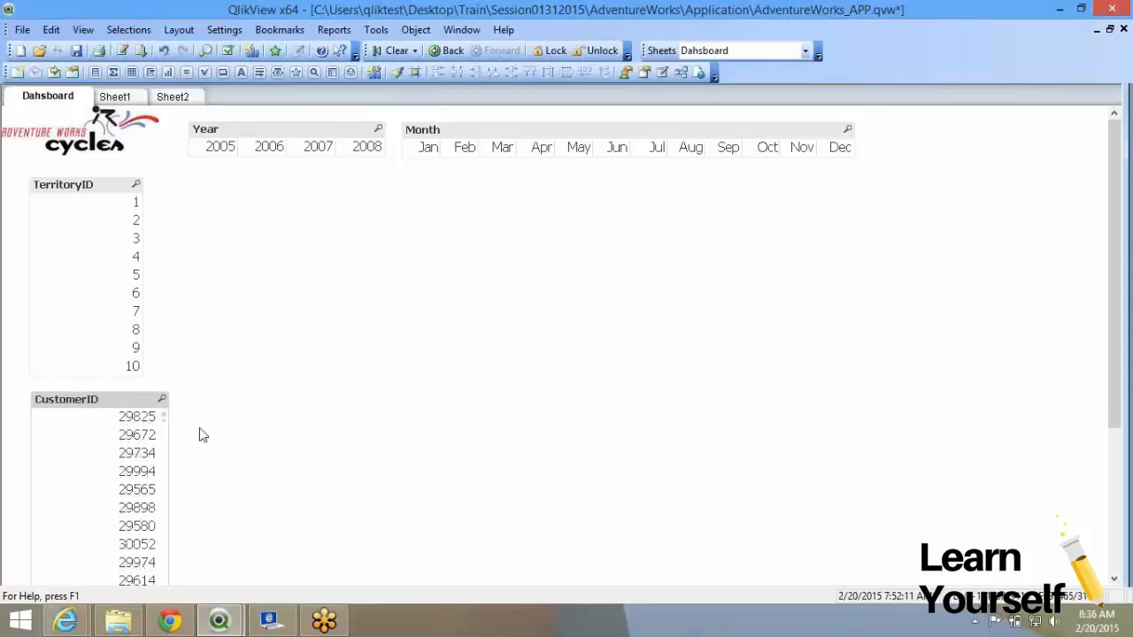
{"action": "left_click", "coordinate": [372, 256]}
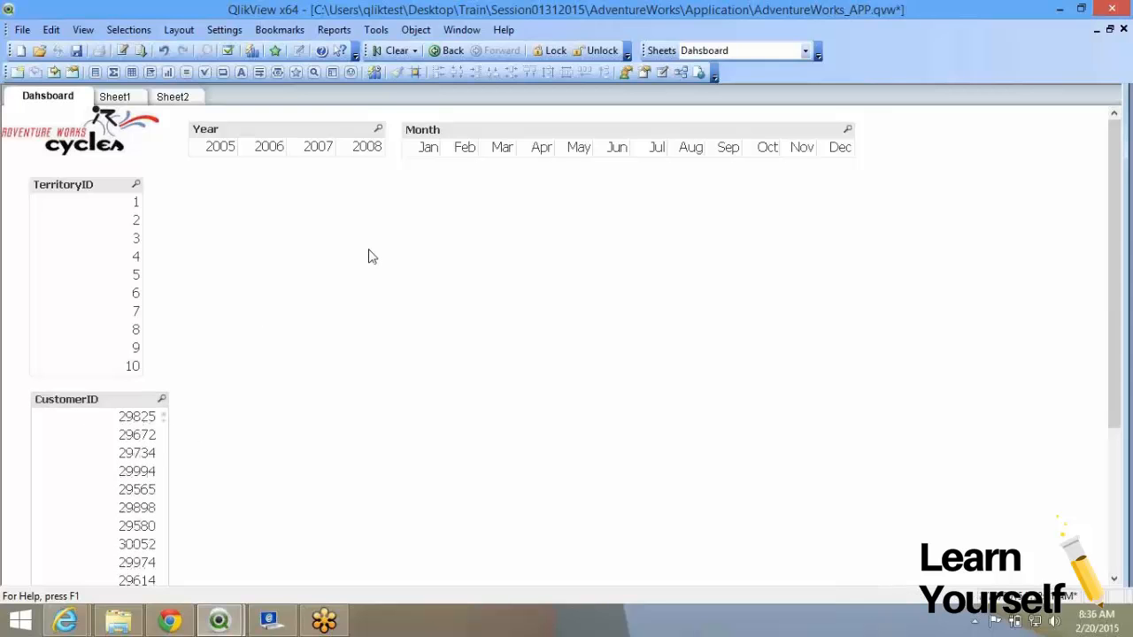